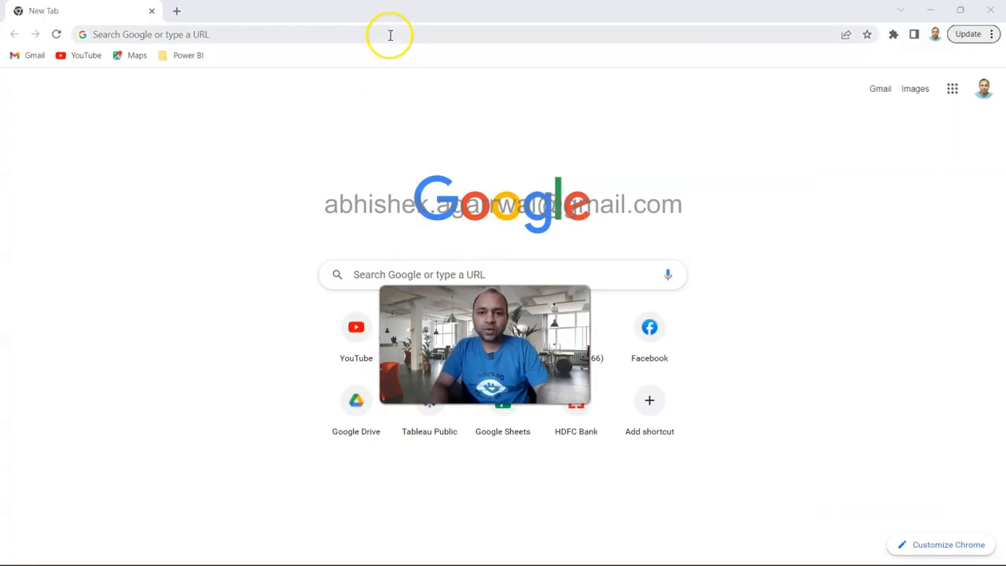
Search the web for "download power bi" and open Microsoft's Power BI Downloads page from the results
{"action": "left_click", "coordinate": [389, 35]}
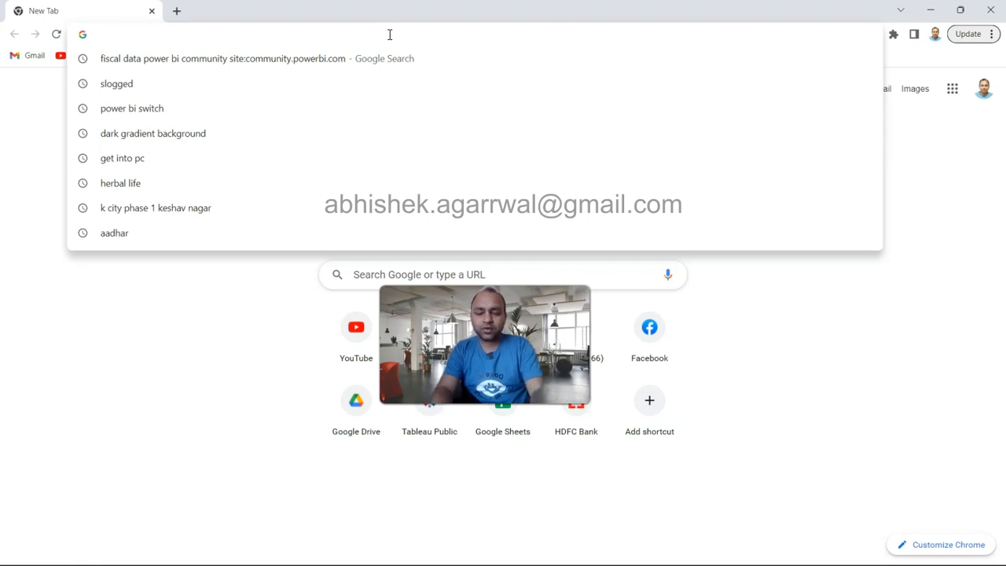
{"action": "type", "text": "donwloa"}
{"action": "key", "text": "BackSpace"}
{"action": "key", "text": "BackSpace"}
{"action": "key", "text": "BackSpace"}
{"action": "key", "text": "BackSpace"}
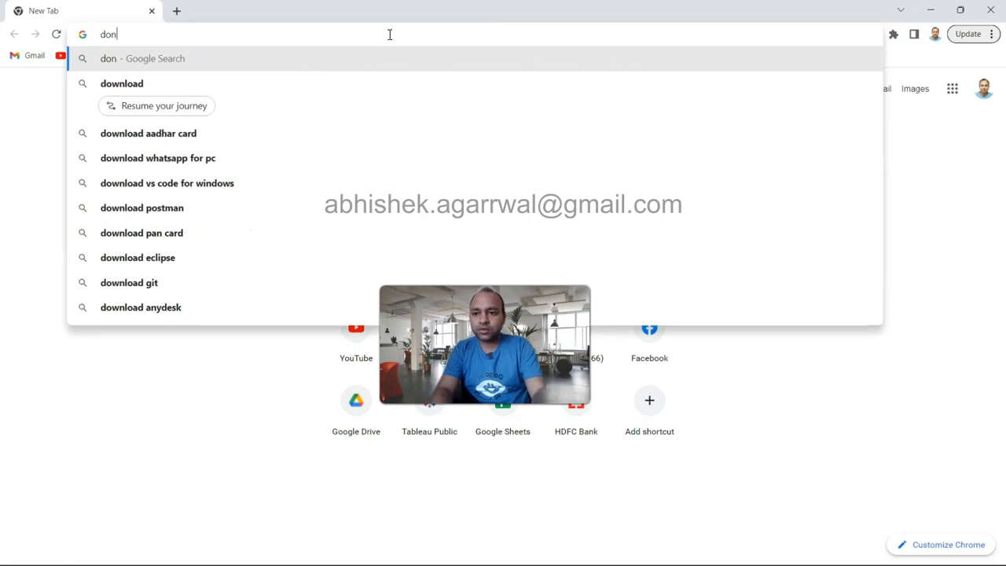
{"action": "type", "text": "wnload power bi"}
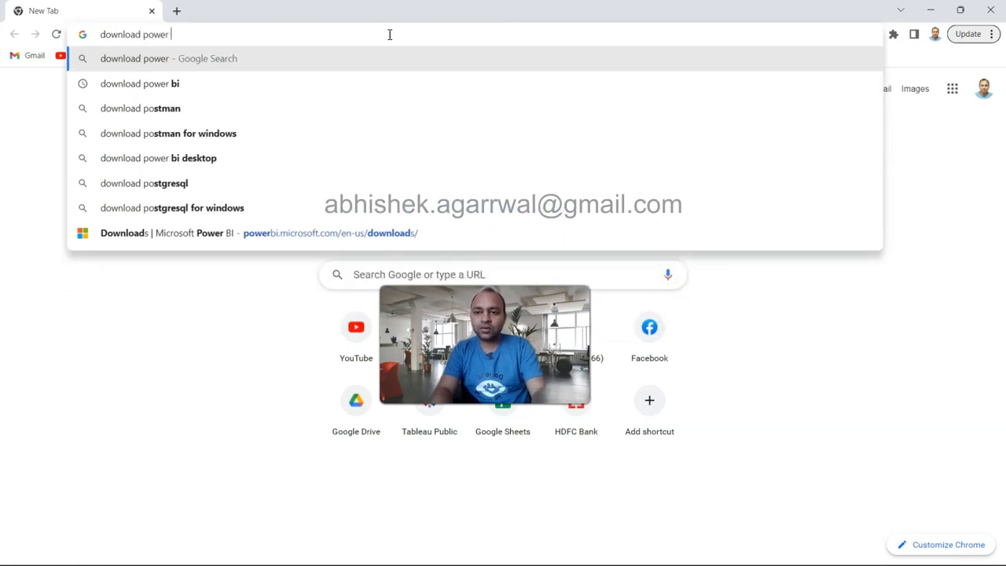
{"action": "key", "text": "Return"}
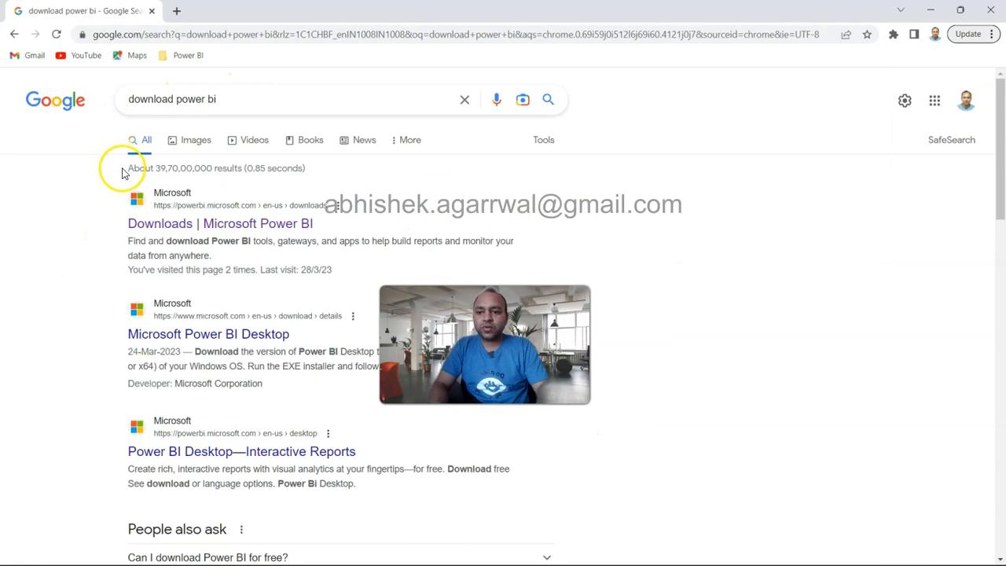
{"action": "left_click", "coordinate": [208, 224]}
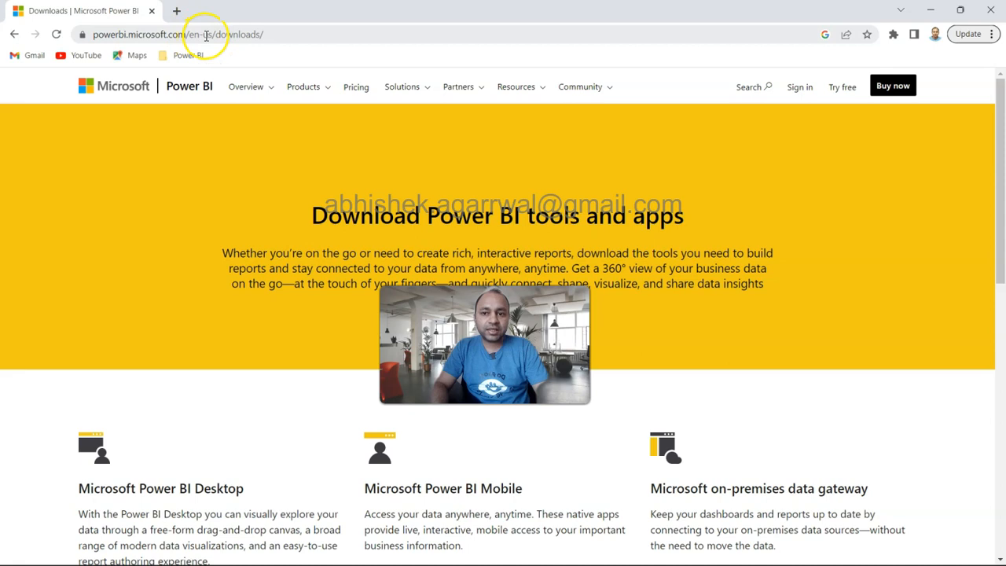
Start the Microsoft Power BI Desktop download from the page and allow its listing to open in Microsoft Store
{"action": "scroll", "coordinate": [274, 210], "scroll_direction": "down", "scroll_amount": 9}
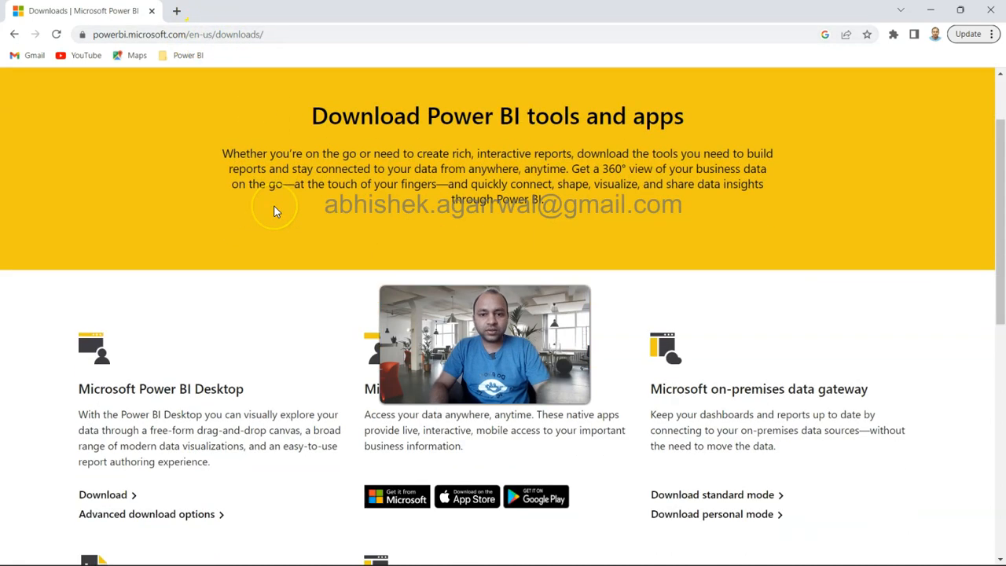
{"action": "scroll", "coordinate": [274, 211], "scroll_direction": "up", "scroll_amount": 10}
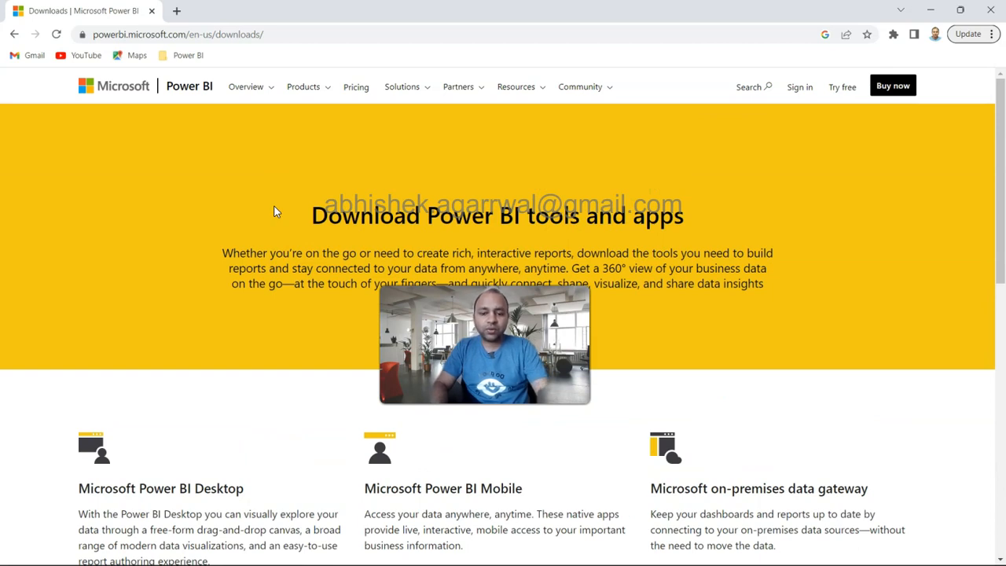
{"action": "scroll", "coordinate": [274, 210], "scroll_direction": "down", "scroll_amount": 2}
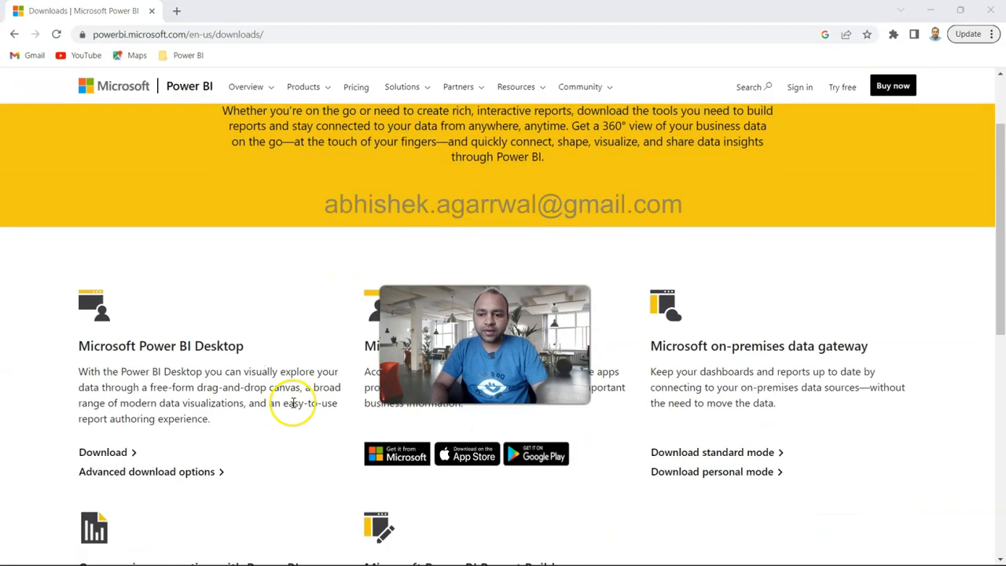
{"action": "scroll", "coordinate": [211, 359], "scroll_direction": "down", "scroll_amount": 2}
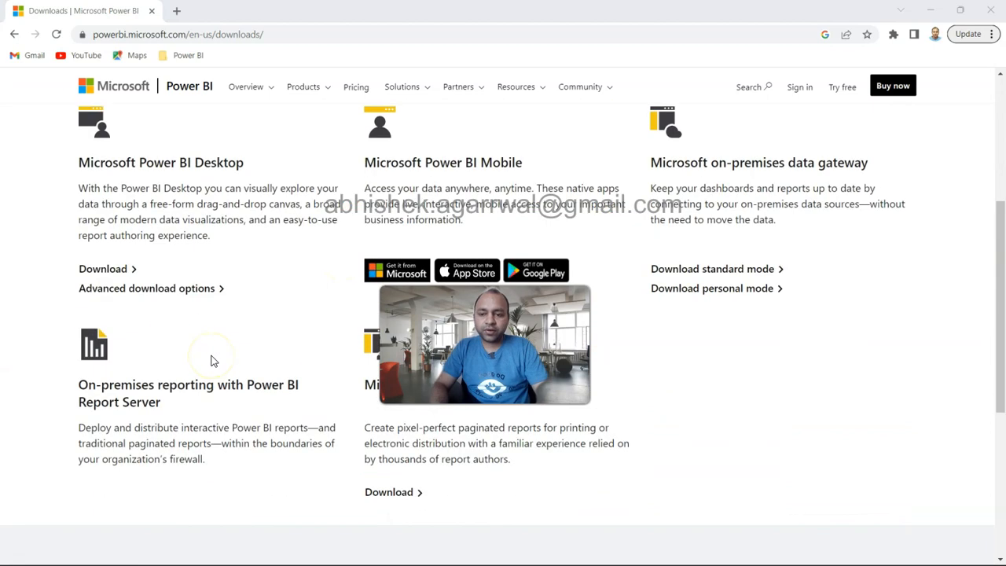
{"action": "left_click", "coordinate": [116, 275]}
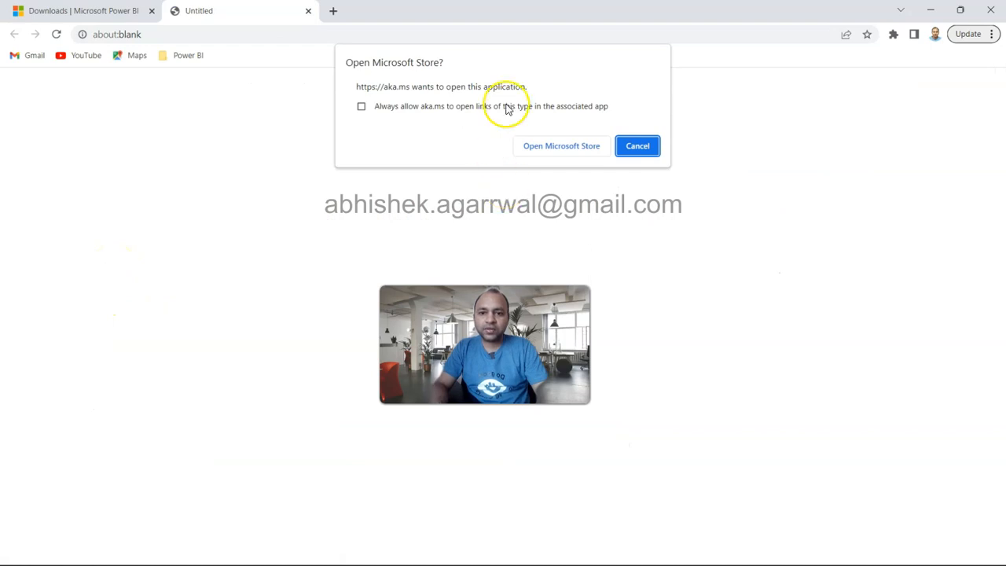
{"action": "left_click", "coordinate": [570, 147]}
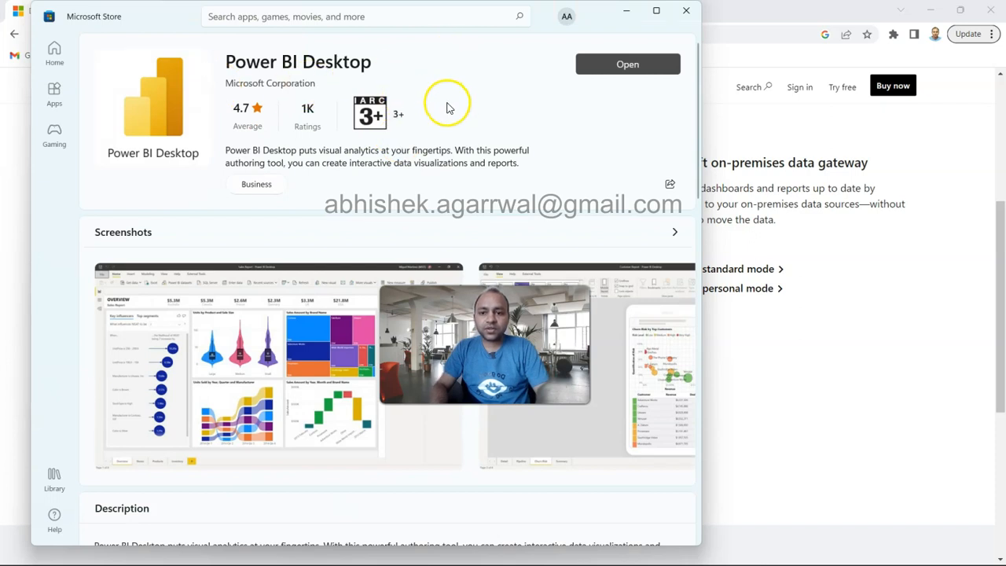
Close the Microsoft Store listing and switch to the HR Attrition Dashboard report in Power BI Desktop
{"action": "left_click", "coordinate": [625, 74]}
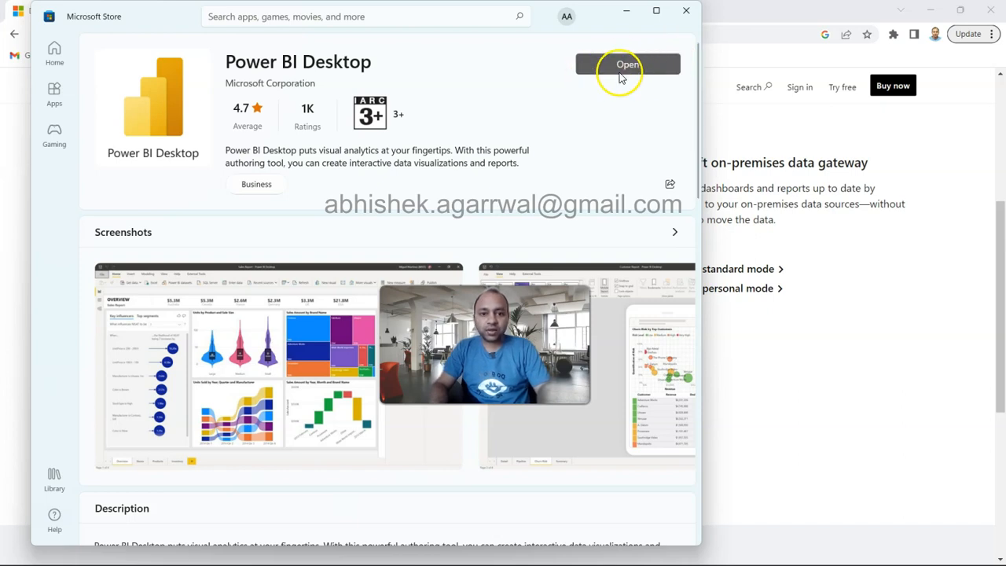
{"action": "left_click", "coordinate": [687, 14]}
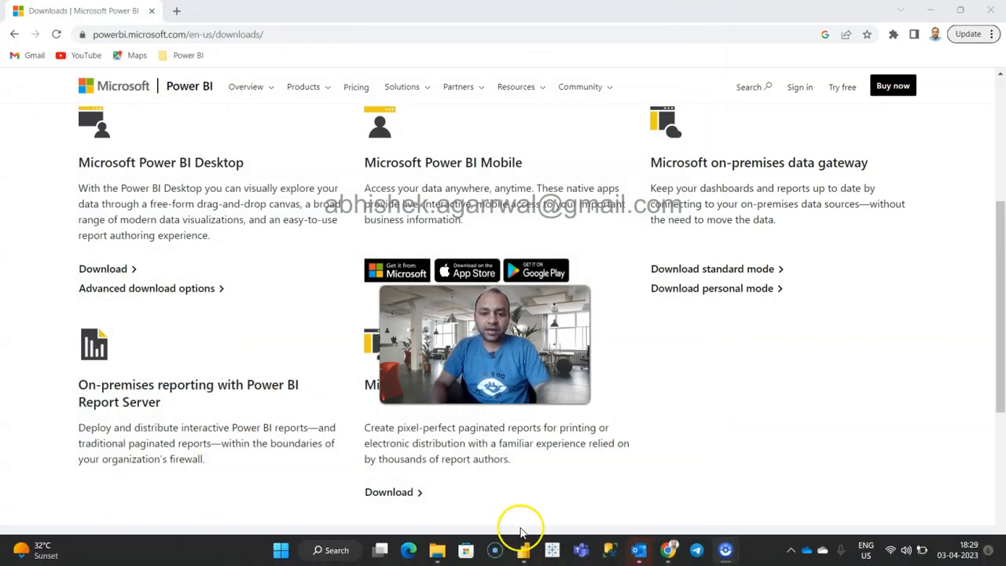
{"action": "left_click", "coordinate": [523, 548]}
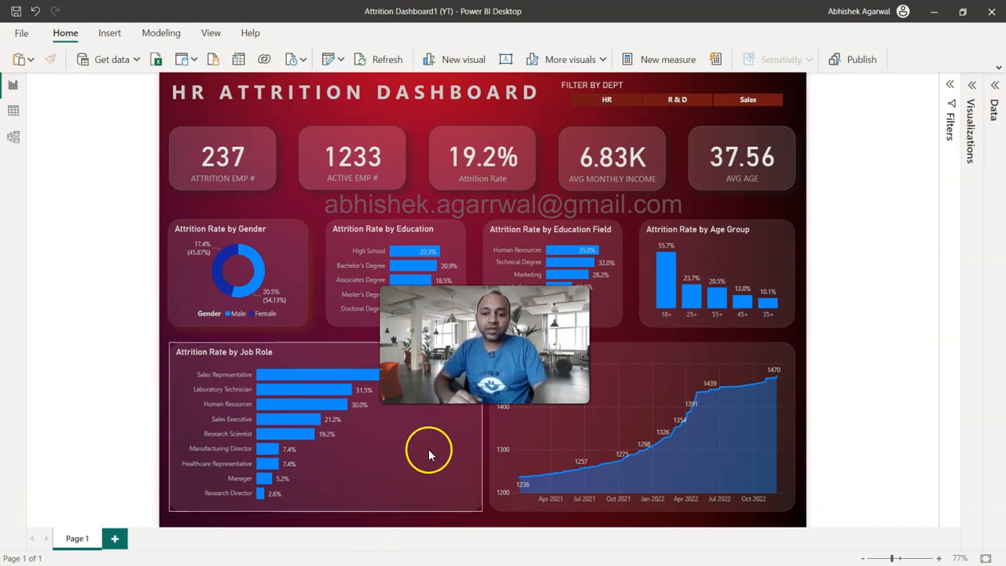
Filter the HR attrition dashboard by the HR, R & D and Sales departments one after another
{"action": "mouse_move", "coordinate": [555, 456]}
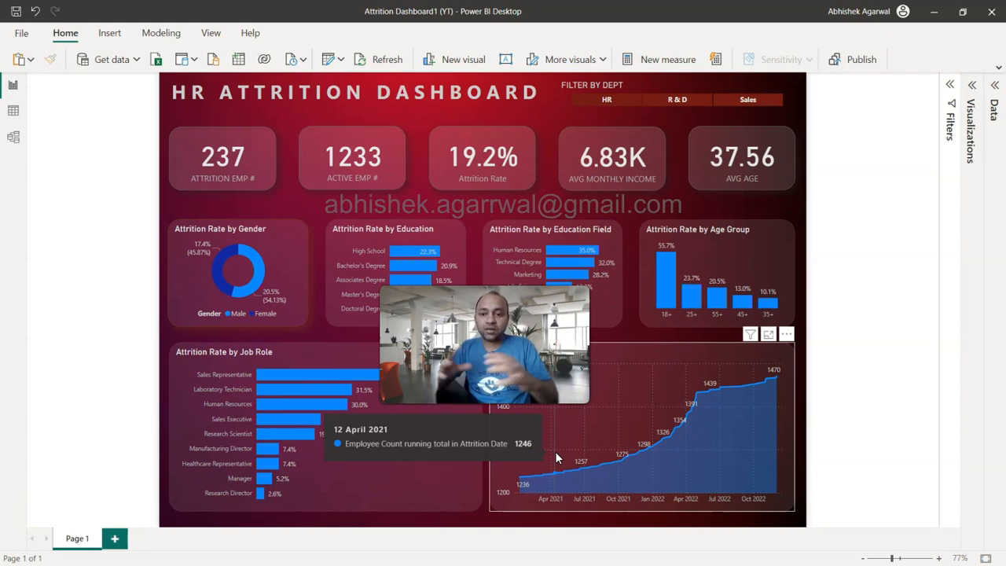
{"action": "left_click", "coordinate": [620, 102]}
{"action": "left_click", "coordinate": [664, 101]}
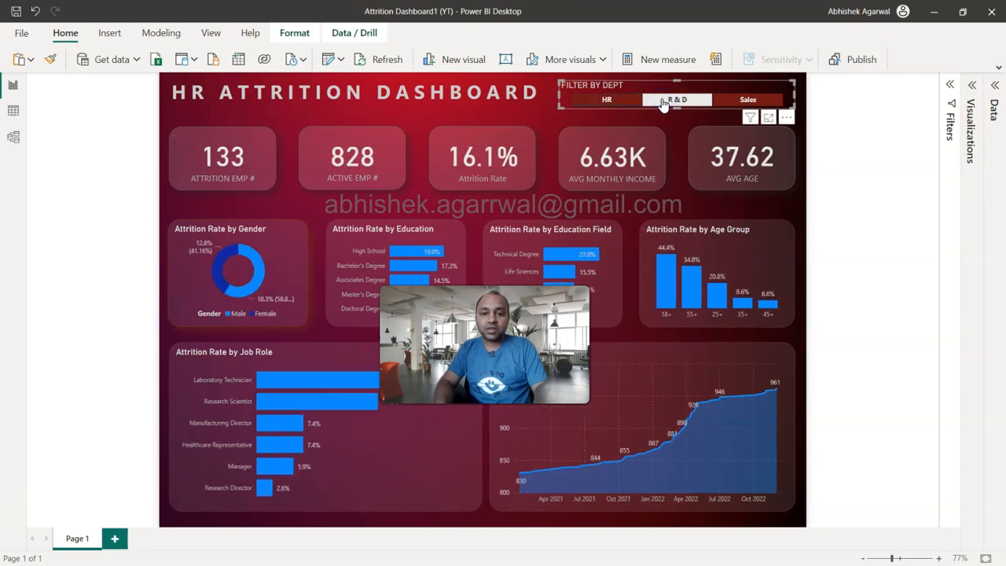
{"action": "left_click", "coordinate": [728, 100]}
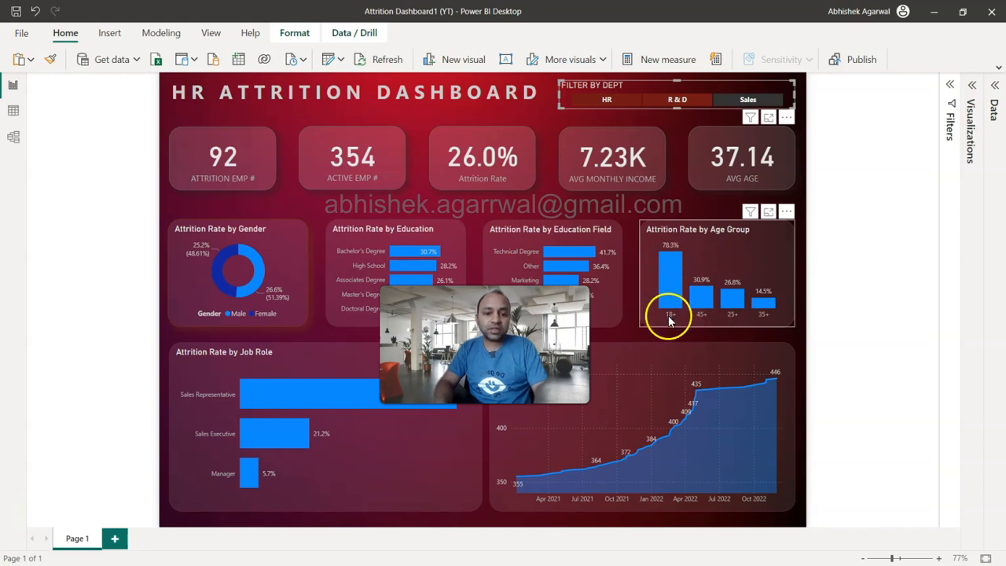
Examine the attrition rates by age group and job role and the employee-count running total for the Sales department
{"action": "mouse_move", "coordinate": [731, 311]}
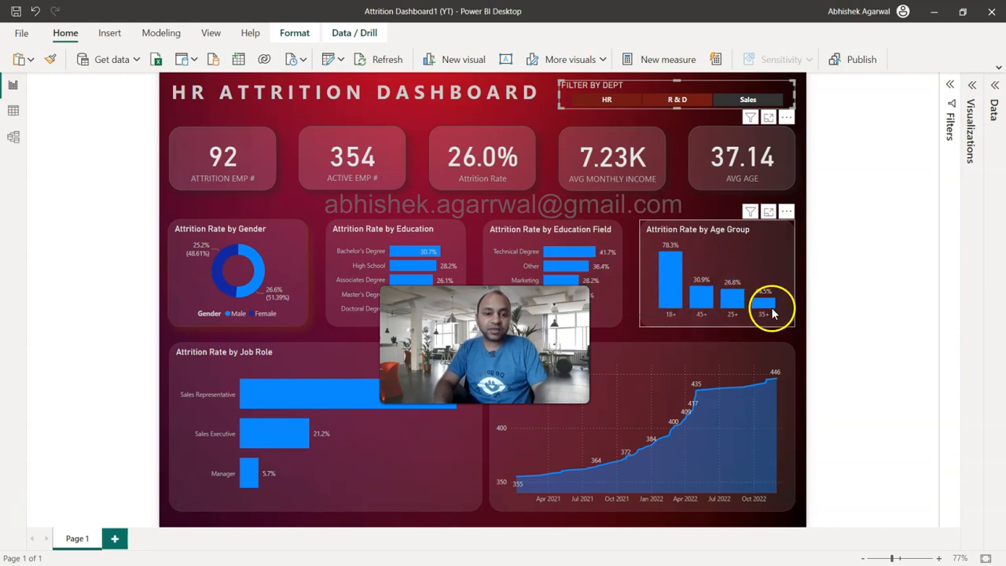
{"action": "mouse_move", "coordinate": [706, 292]}
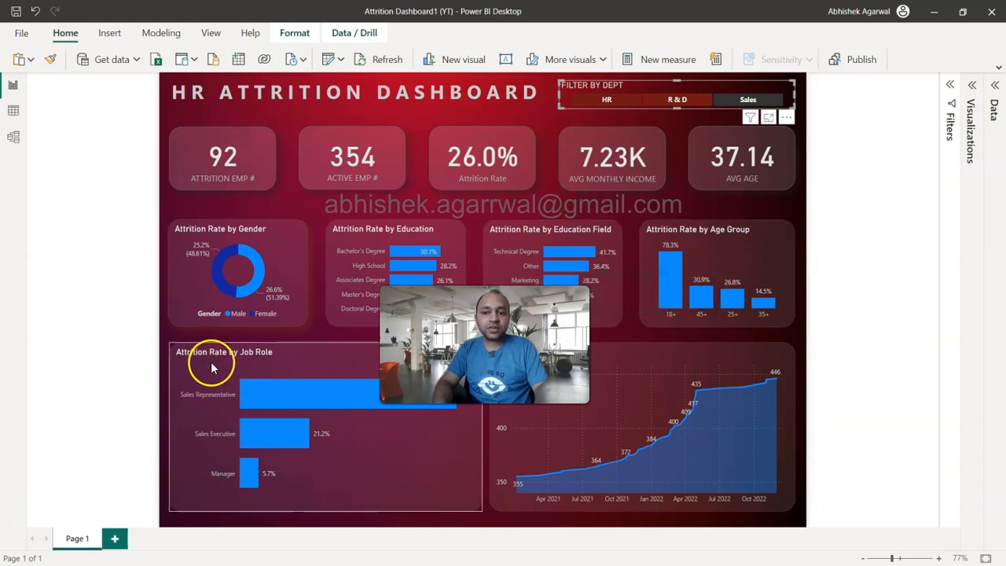
{"action": "left_click", "coordinate": [200, 382]}
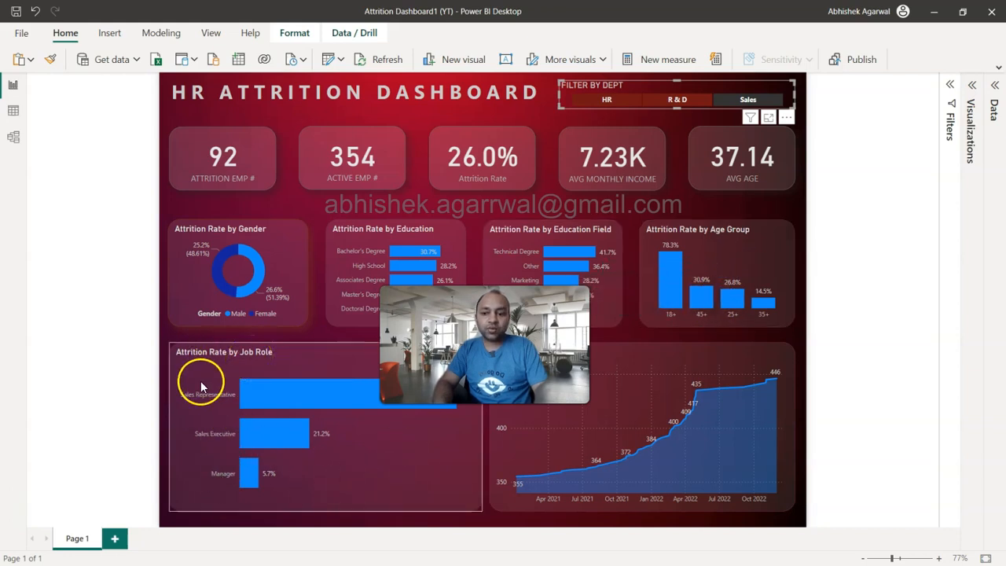
{"action": "mouse_move", "coordinate": [289, 400]}
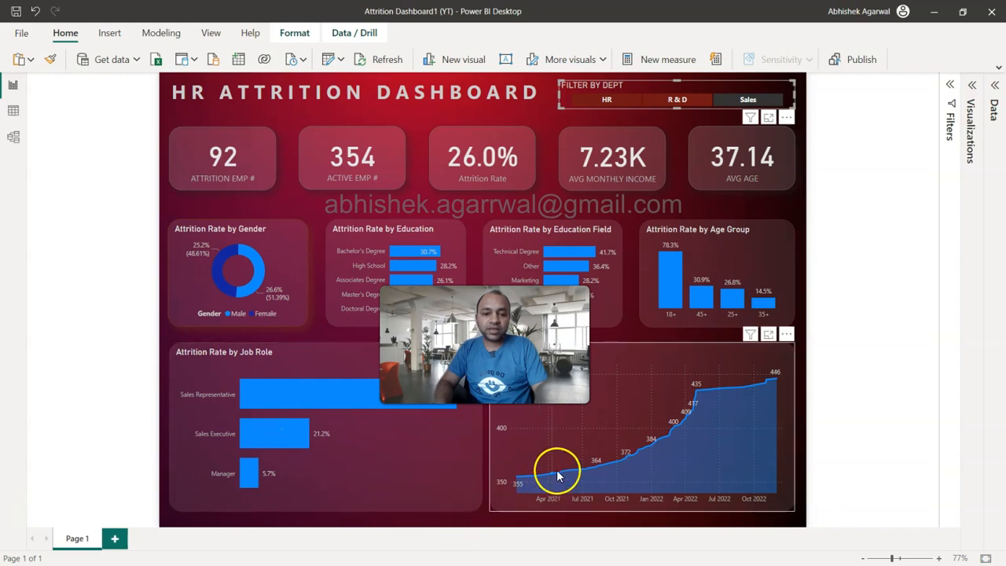
{"action": "mouse_move", "coordinate": [738, 388]}
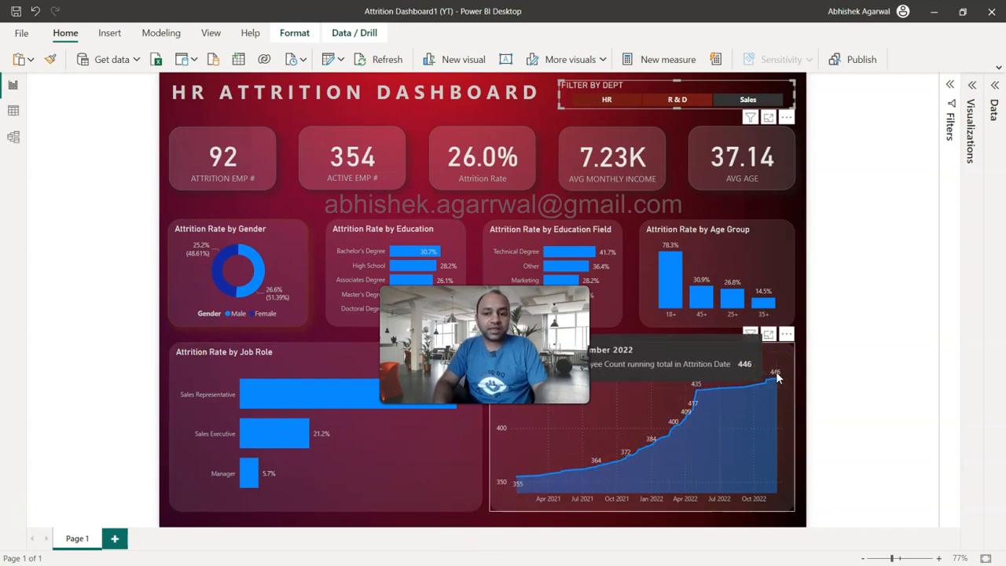
Cross-filter the dashboard by the Sales Representative job role, then by Bachelor's Degree, and inspect the running-total chart each time
{"action": "left_click", "coordinate": [253, 395]}
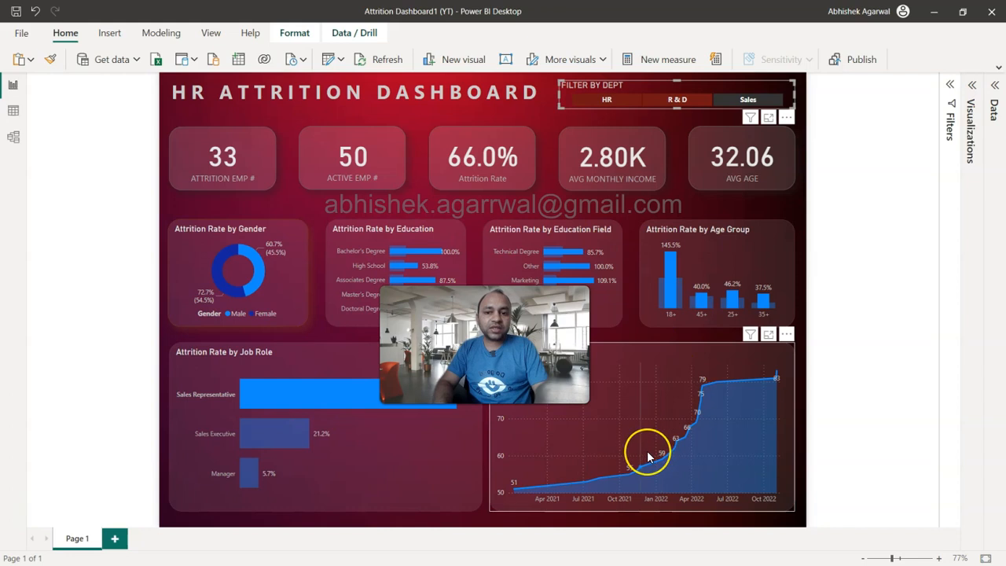
{"action": "mouse_move", "coordinate": [647, 455]}
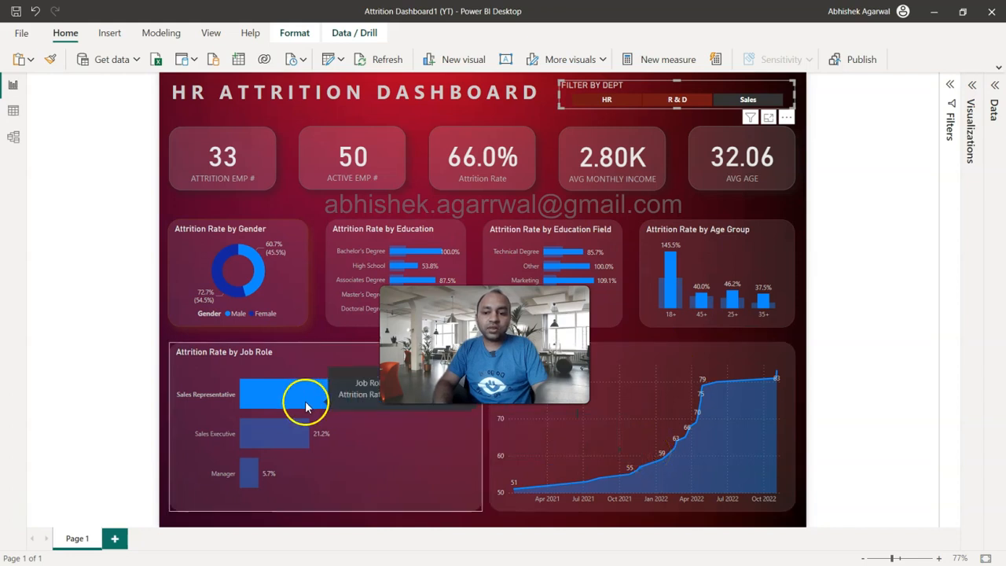
{"action": "left_click", "coordinate": [411, 251]}
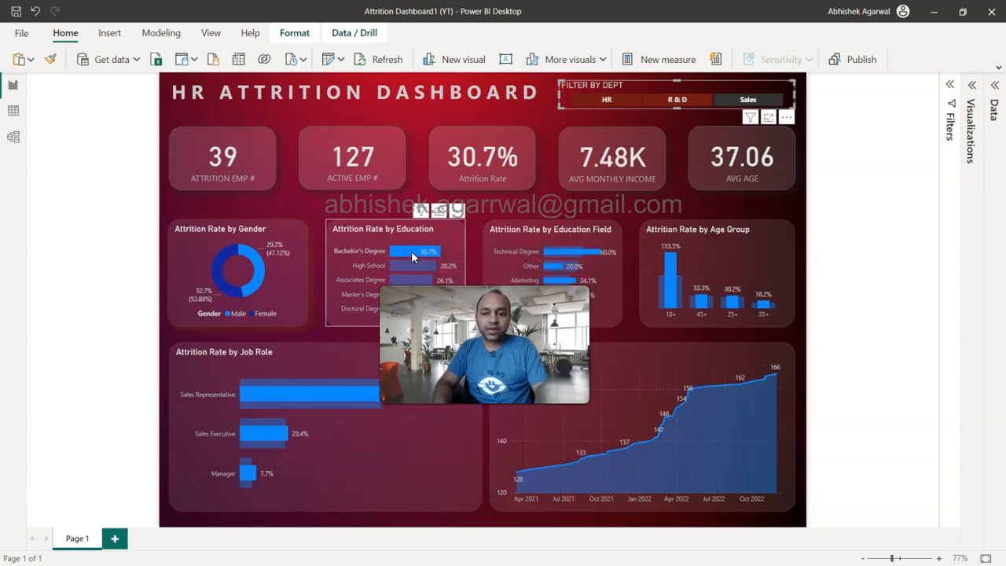
{"action": "mouse_move", "coordinate": [632, 442]}
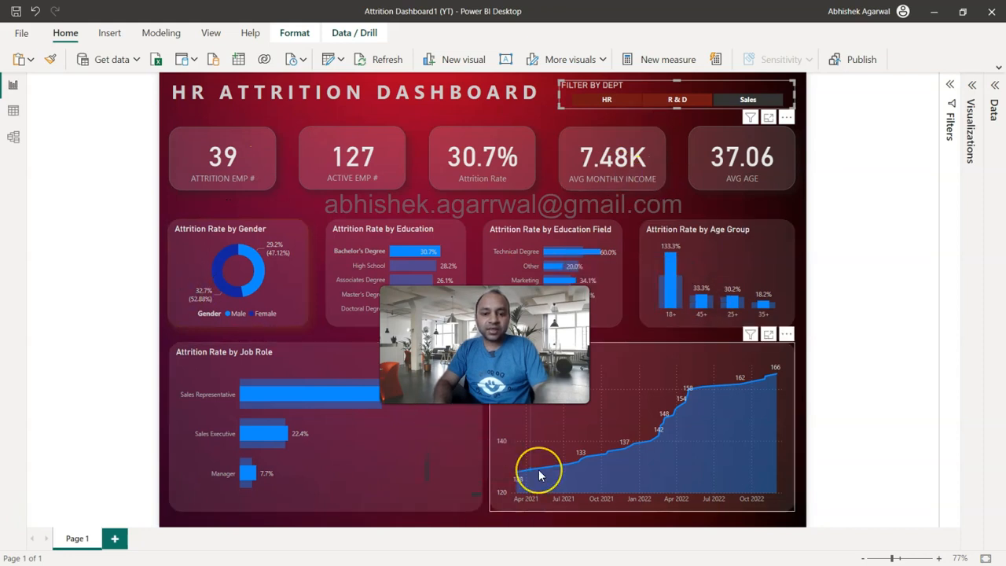
{"action": "mouse_move", "coordinate": [539, 473]}
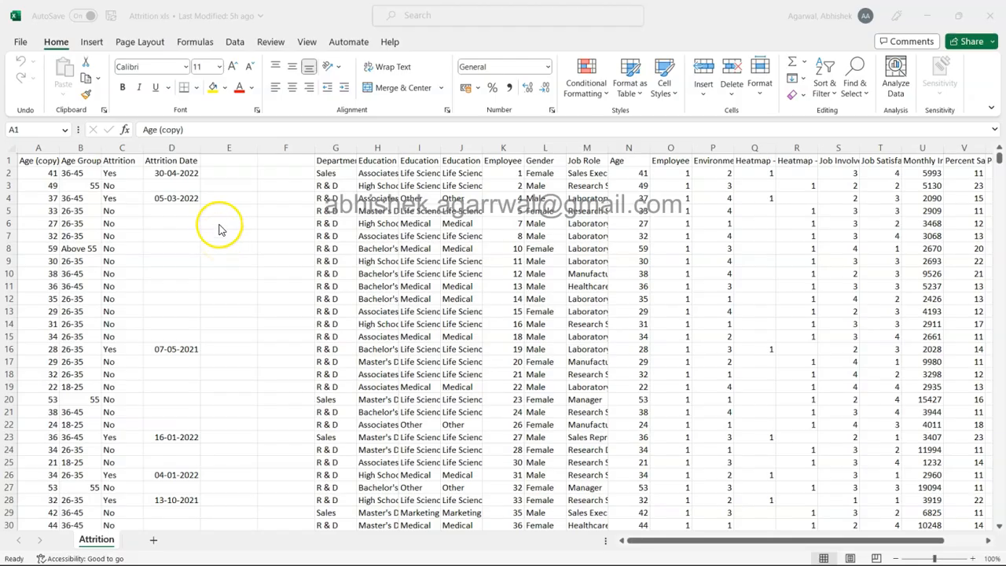
Examine the Age (copy) and Age Group columns of the Attrition sheet in Excel
{"action": "left_click", "coordinate": [40, 164]}
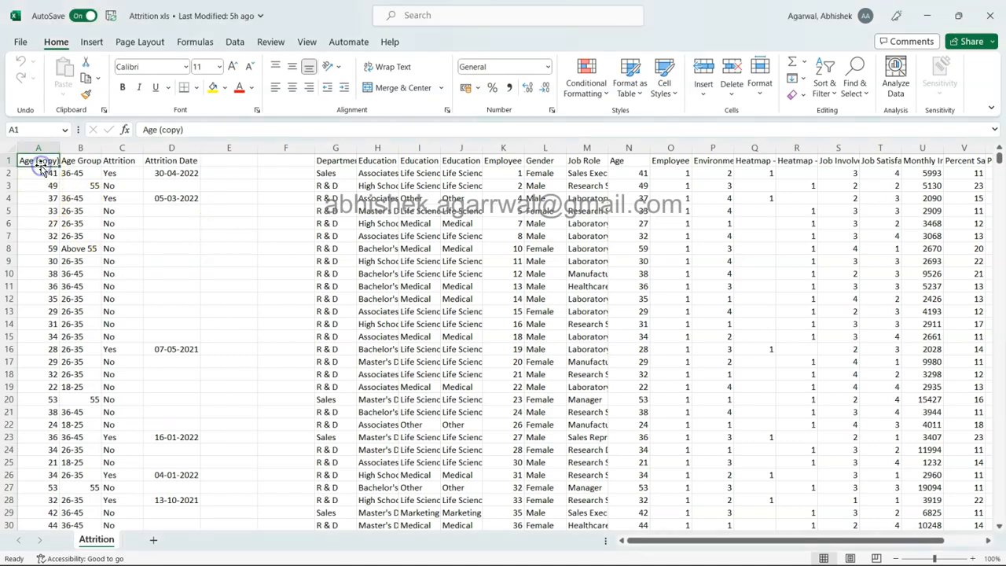
{"action": "left_click", "coordinate": [79, 160]}
{"action": "left_click", "coordinate": [88, 147]}
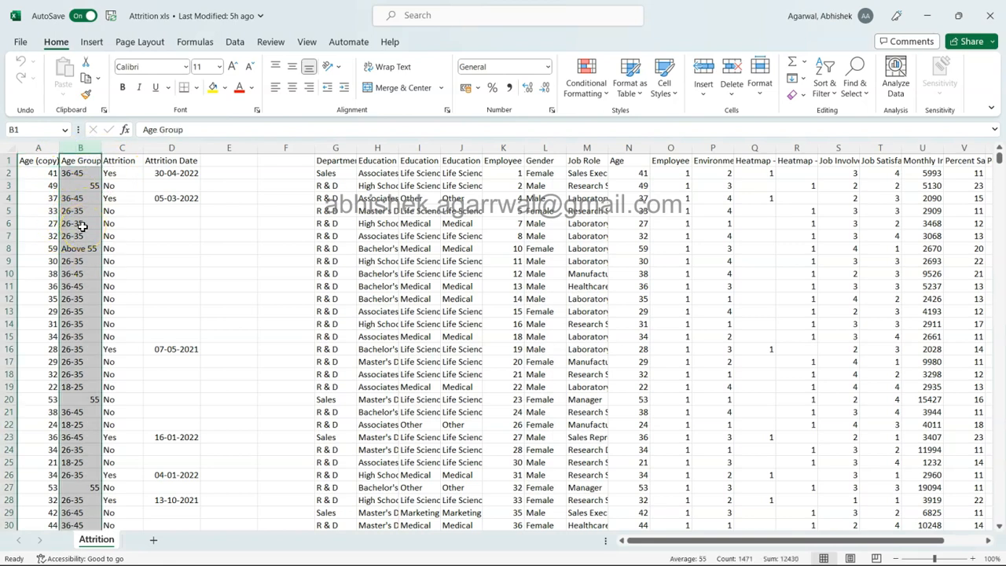
{"action": "left_click", "coordinate": [128, 213]}
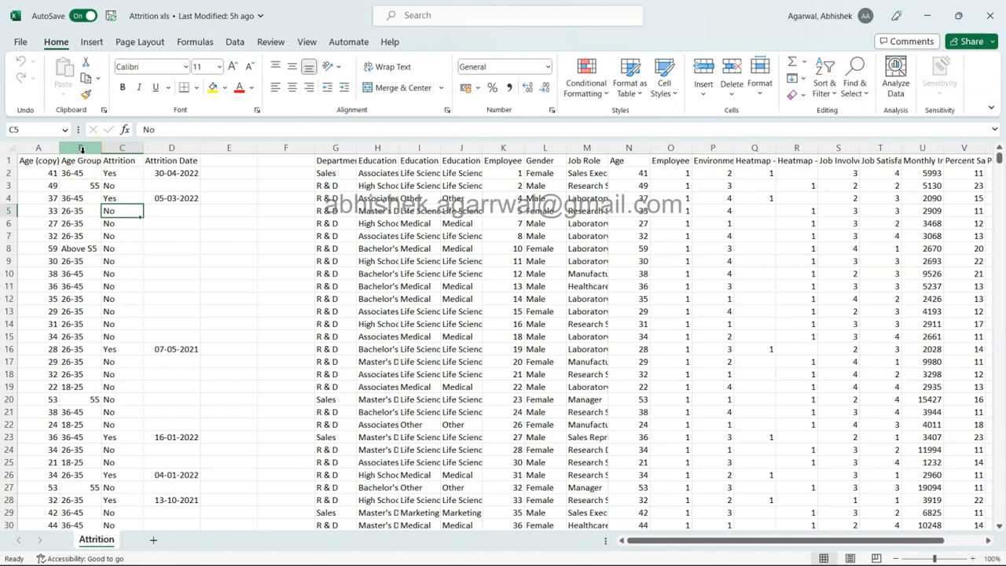
Examine the Attrition column and compare its Yes and No entries with the Attrition Date column in rows 2, 3 and 16
{"action": "left_click", "coordinate": [117, 148]}
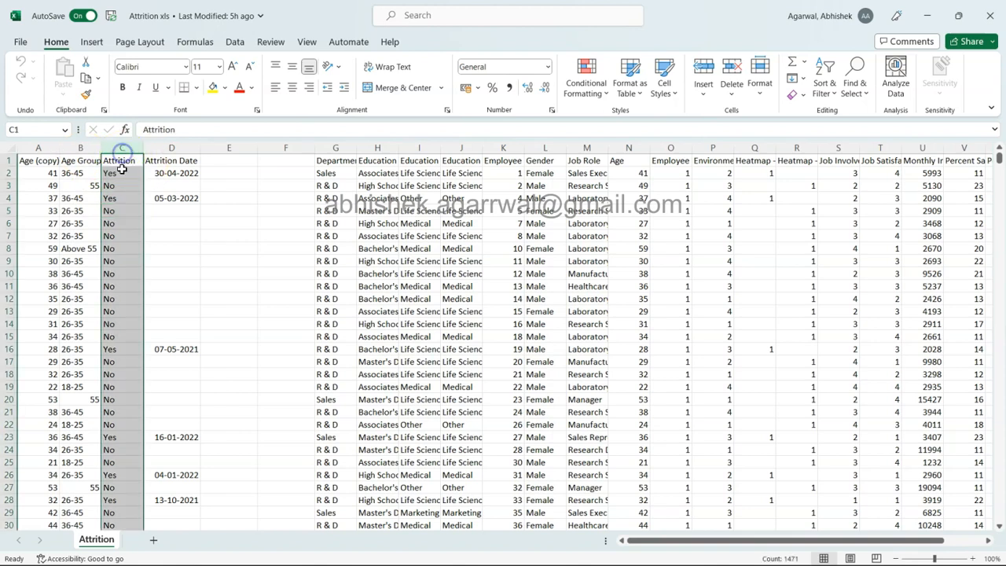
{"action": "left_click", "coordinate": [116, 195]}
{"action": "left_click", "coordinate": [118, 175]}
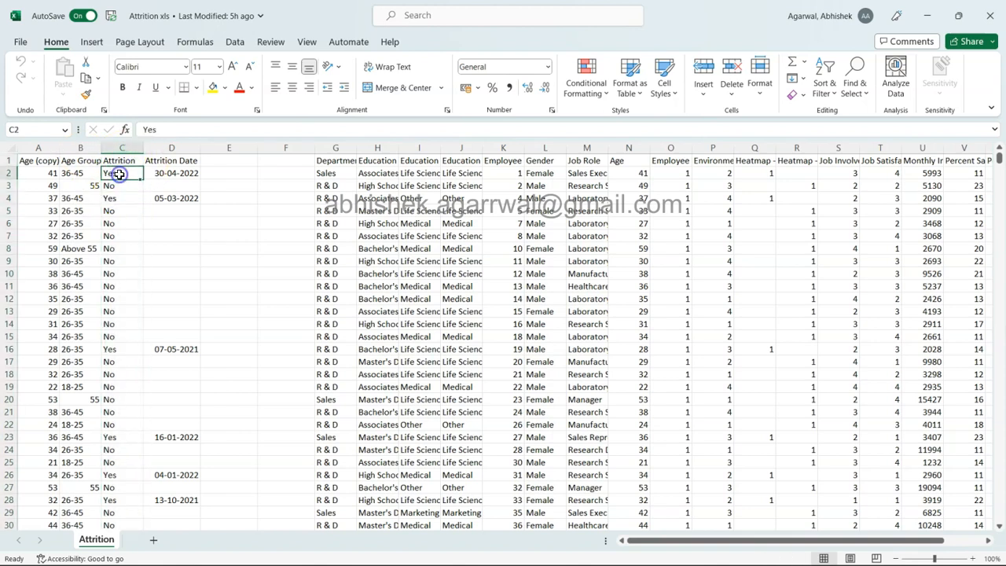
{"action": "left_click", "coordinate": [173, 171]}
{"action": "left_click", "coordinate": [138, 182]}
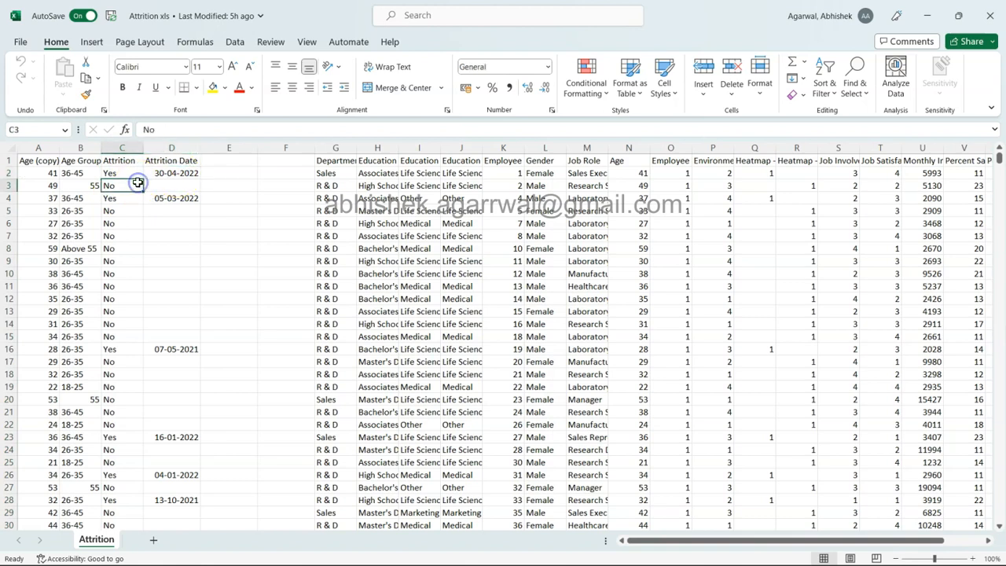
{"action": "left_click", "coordinate": [167, 184]}
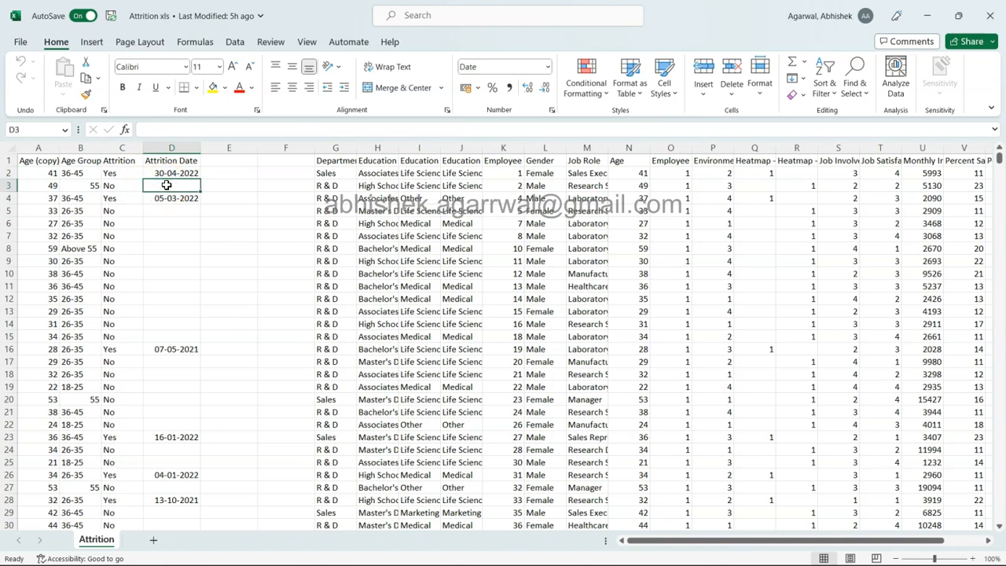
{"action": "left_click_drag", "start_coordinate": [112, 348], "coordinate": [169, 348]}
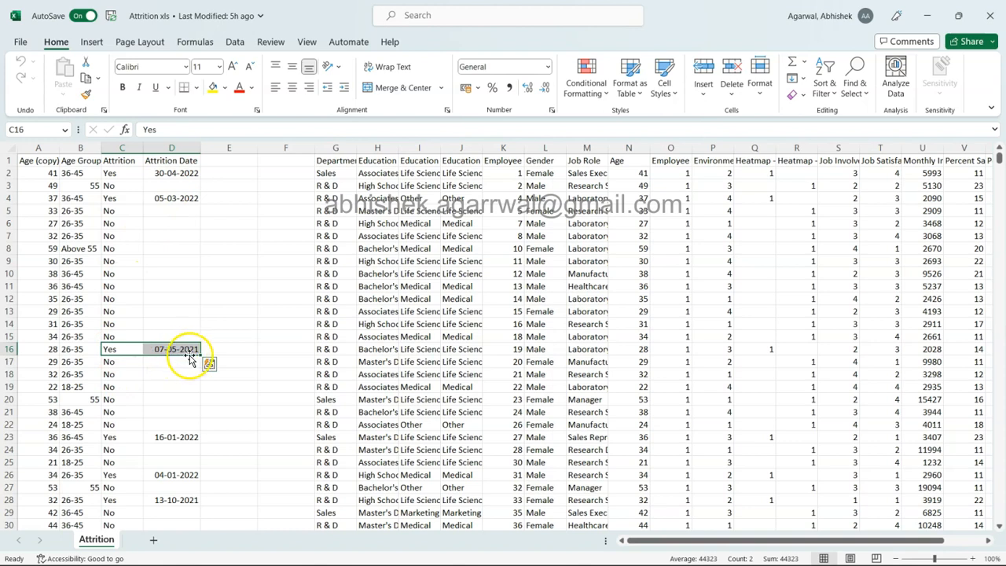
Examine the Department and Education columns, and widen the Education Calc and Education Field columns to show their full headings
{"action": "left_click", "coordinate": [335, 163]}
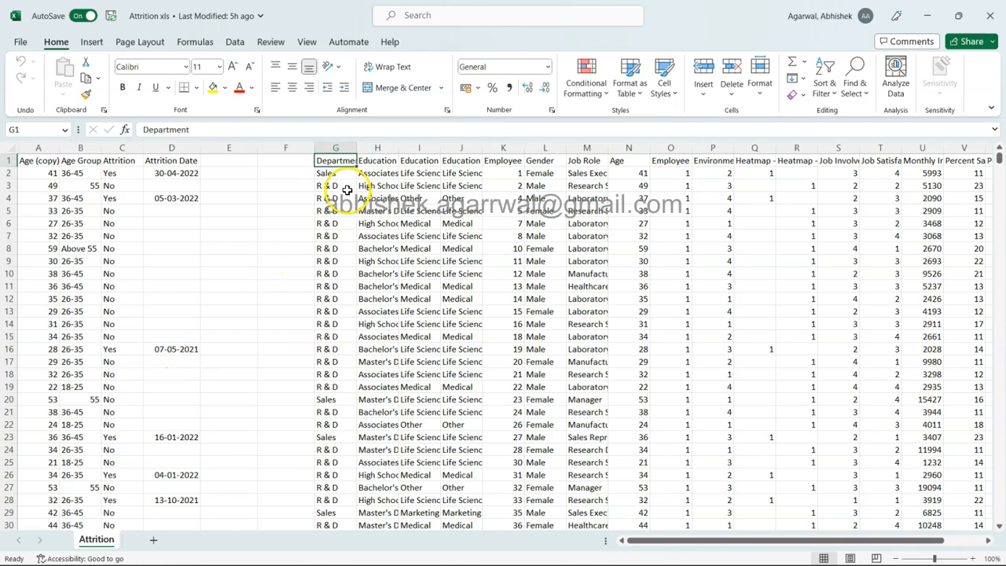
{"action": "left_click", "coordinate": [387, 161]}
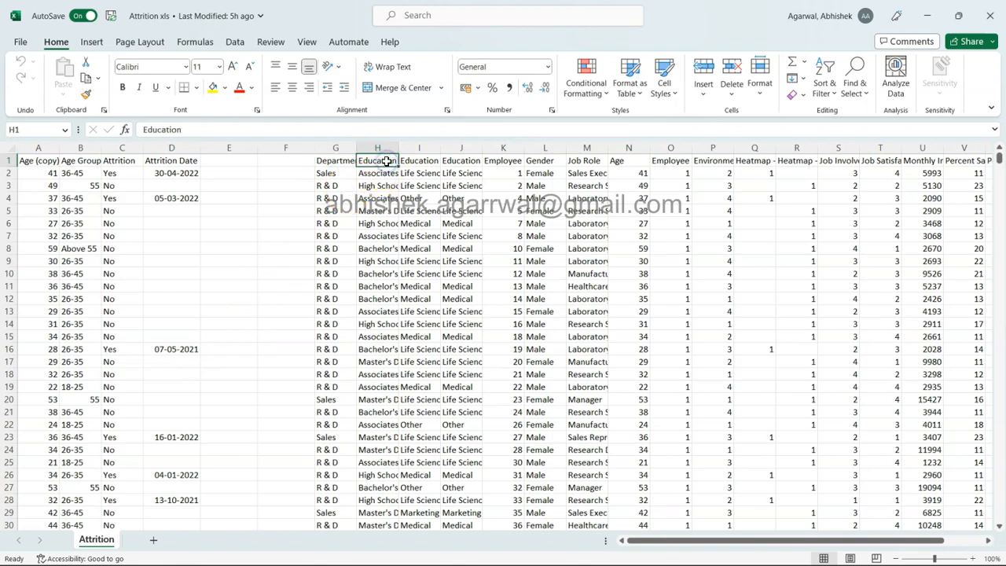
{"action": "left_click", "coordinate": [415, 160]}
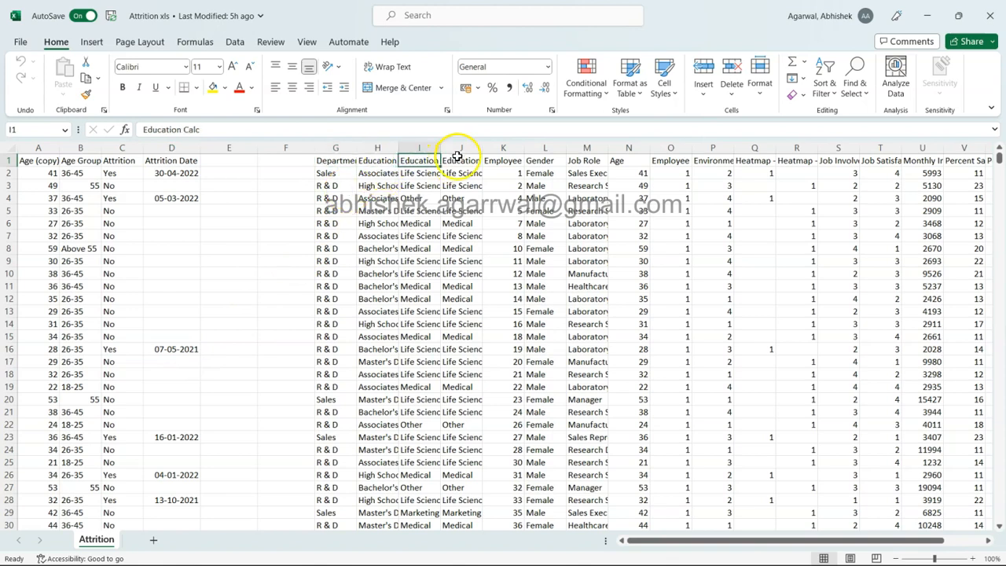
{"action": "left_click_drag", "start_coordinate": [439, 148], "coordinate": [518, 147]}
{"action": "left_click", "coordinate": [483, 160]}
Examine the Employee Number, Gender, Job Role, Age and Employee Count columns of the Attrition sheet
{"action": "left_click", "coordinate": [550, 161]}
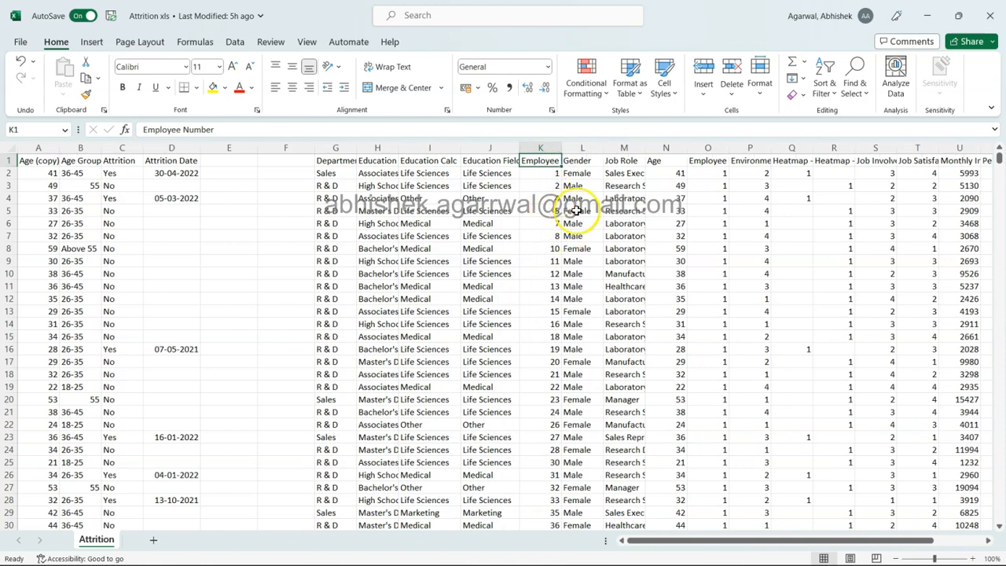
{"action": "left_click", "coordinate": [579, 172]}
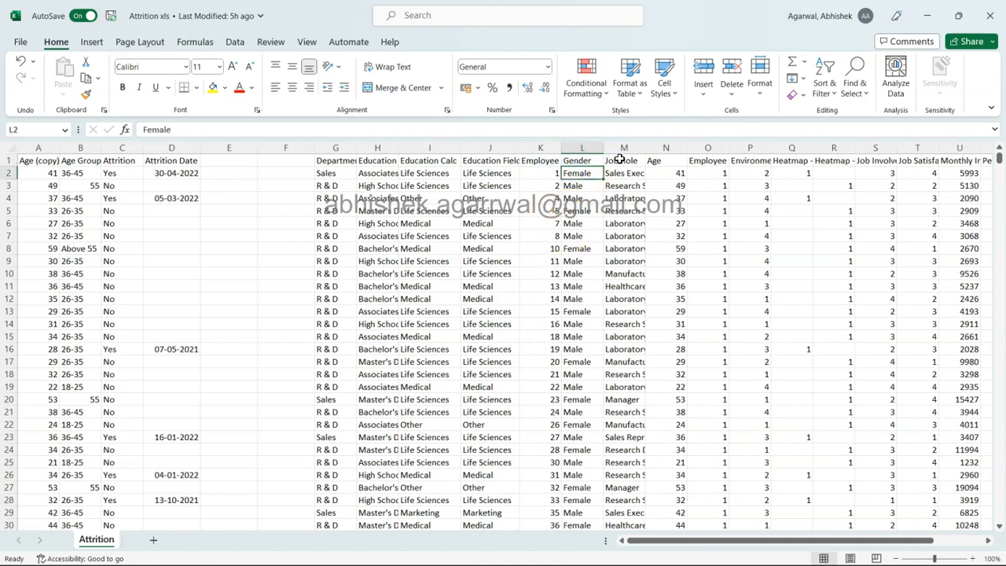
{"action": "left_click", "coordinate": [620, 159]}
{"action": "left_click", "coordinate": [653, 159]}
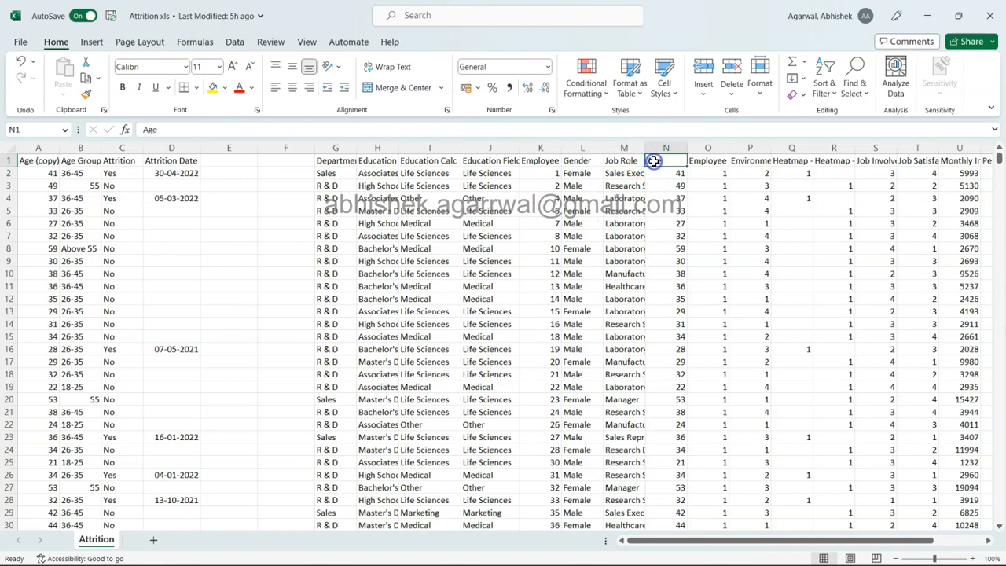
{"action": "left_click", "coordinate": [696, 164]}
{"action": "scroll", "coordinate": [696, 163], "scroll_direction": "right", "scroll_amount": 5}
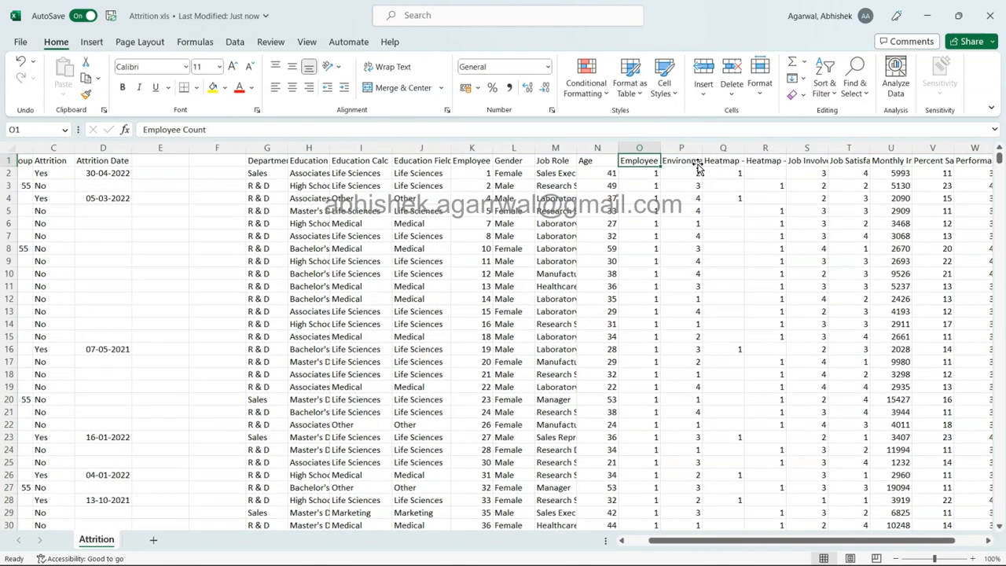
{"action": "scroll", "coordinate": [697, 164], "scroll_direction": "right", "scroll_amount": 2}
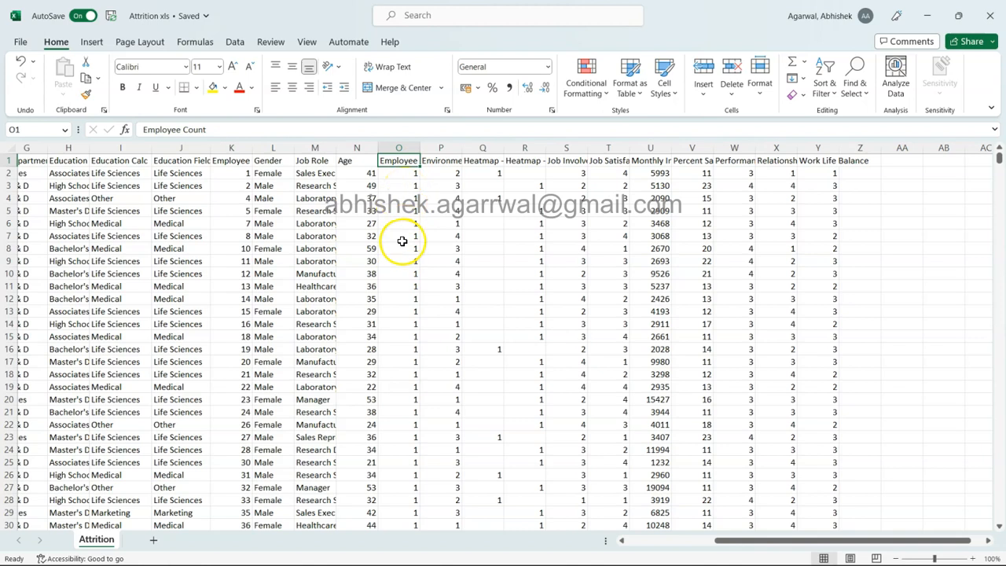
Examine the Environment Satisfaction column, the two Heatmap columns and the Job Involvement ratings
{"action": "left_click", "coordinate": [448, 160]}
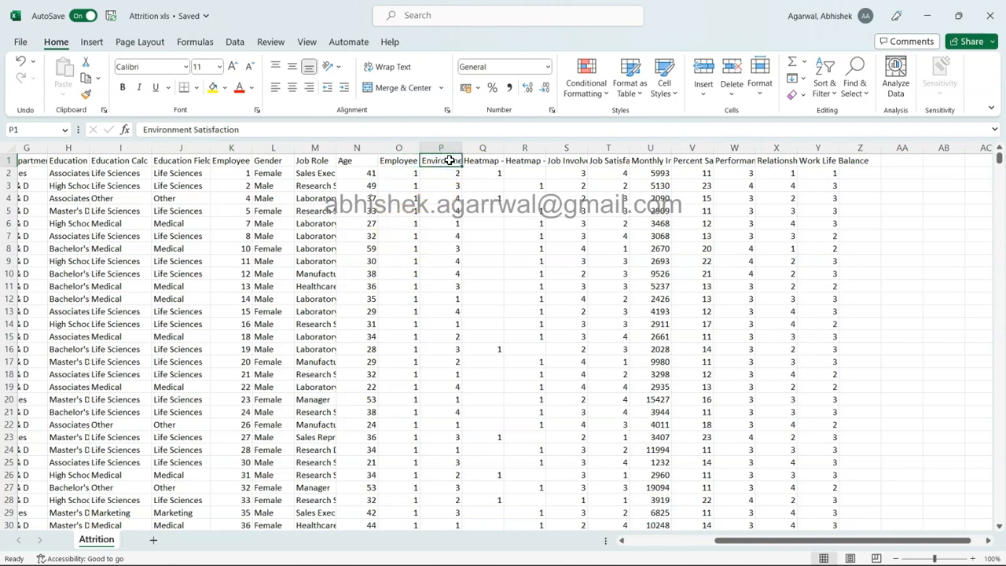
{"action": "key", "text": "Right"}
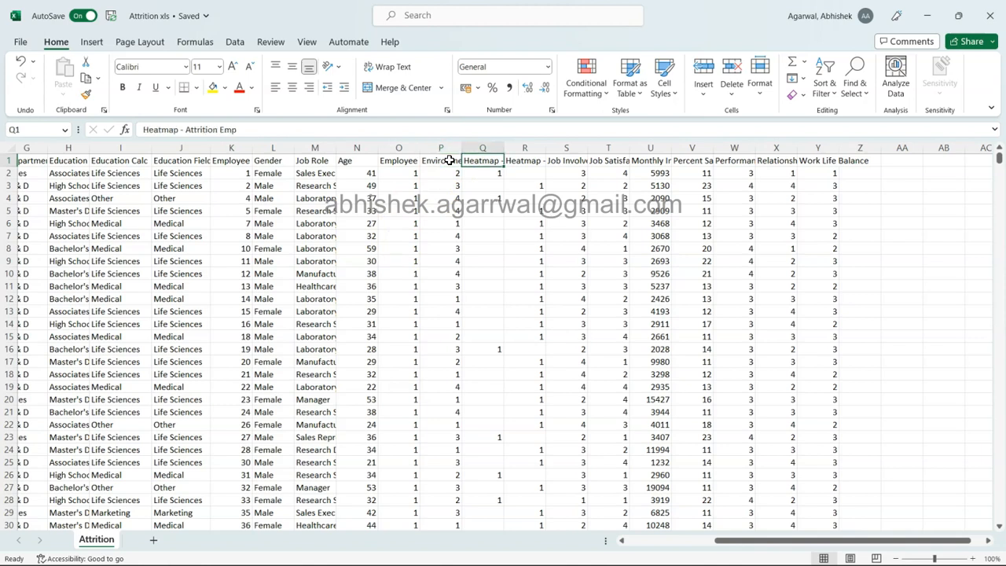
{"action": "key", "text": "Right"}
{"action": "key", "text": "Right"}
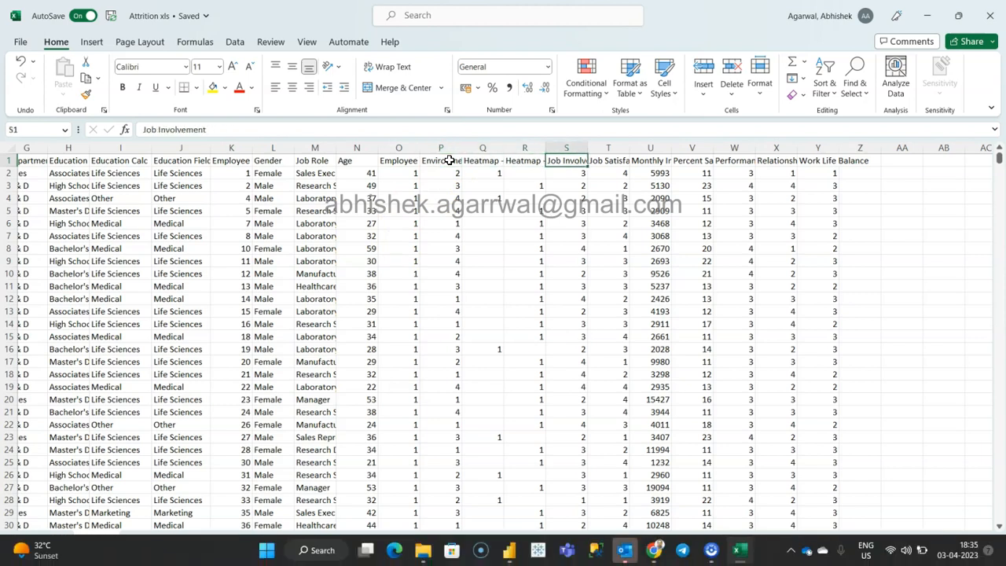
{"action": "left_click", "coordinate": [564, 186]}
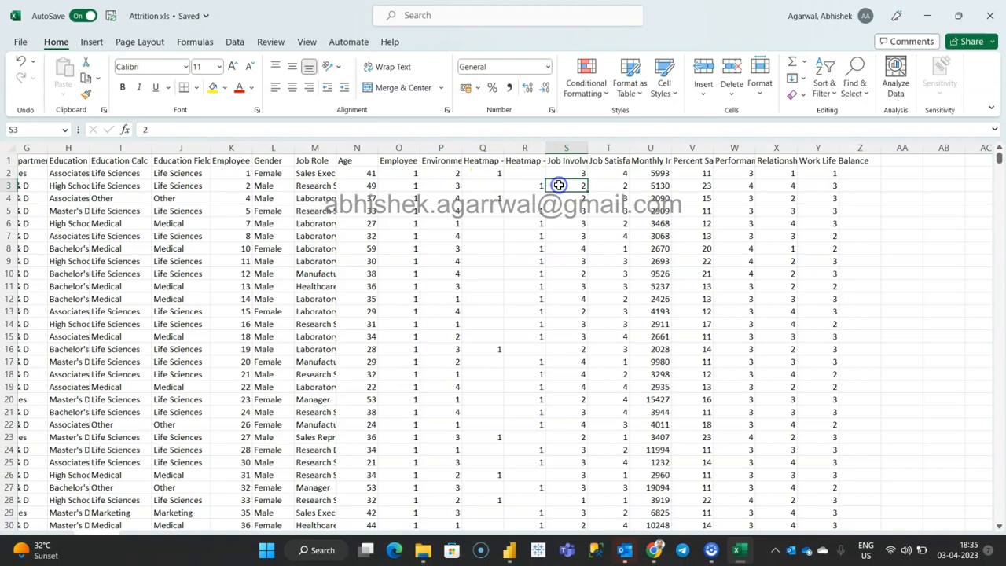
{"action": "left_click", "coordinate": [575, 162]}
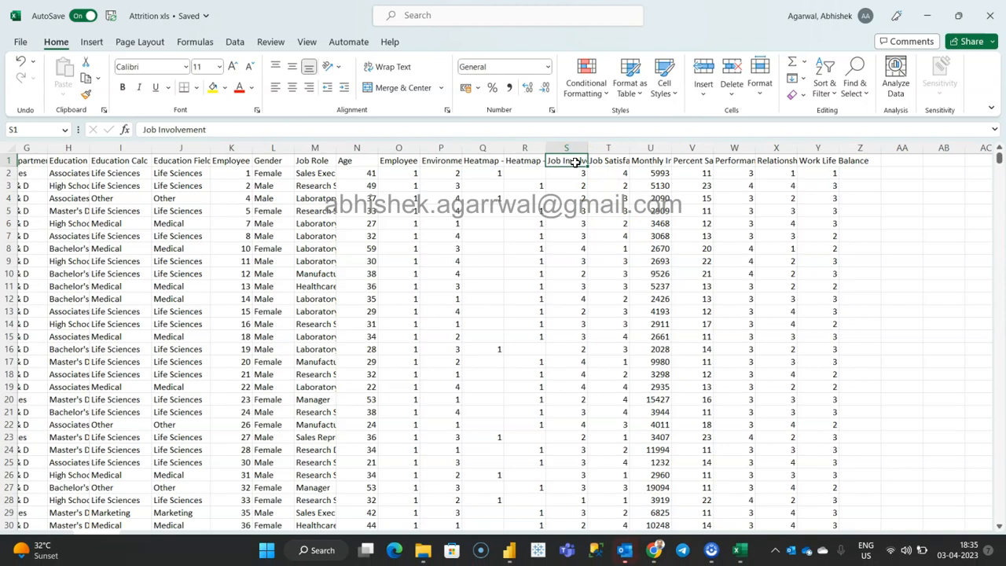
Examine the remaining columns from Job Satisfaction through Performance Rating and Relationship Satisfaction to Work Life Balance
{"action": "left_click", "coordinate": [605, 161]}
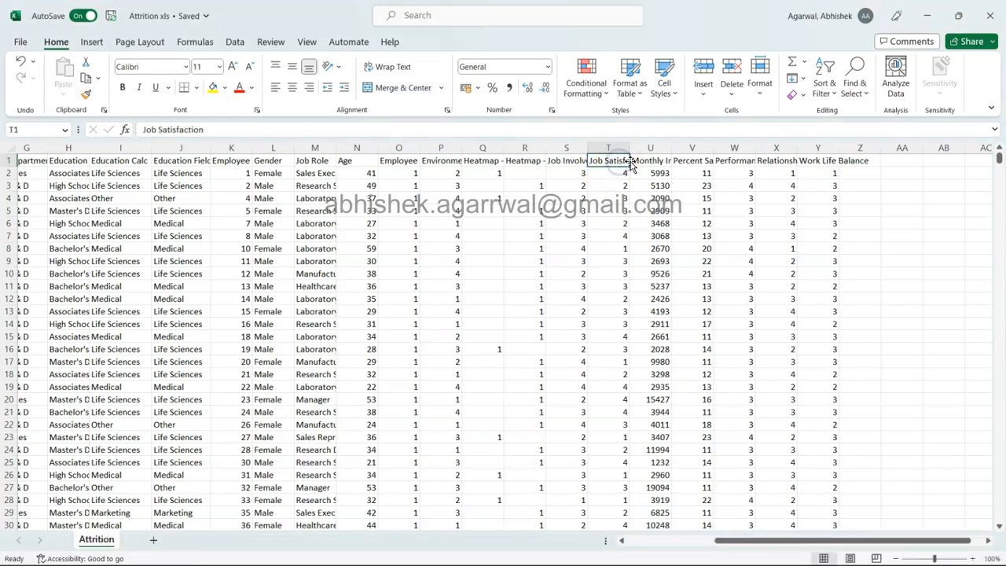
{"action": "left_click", "coordinate": [652, 160]}
{"action": "left_click", "coordinate": [691, 158]}
{"action": "left_click", "coordinate": [736, 160]}
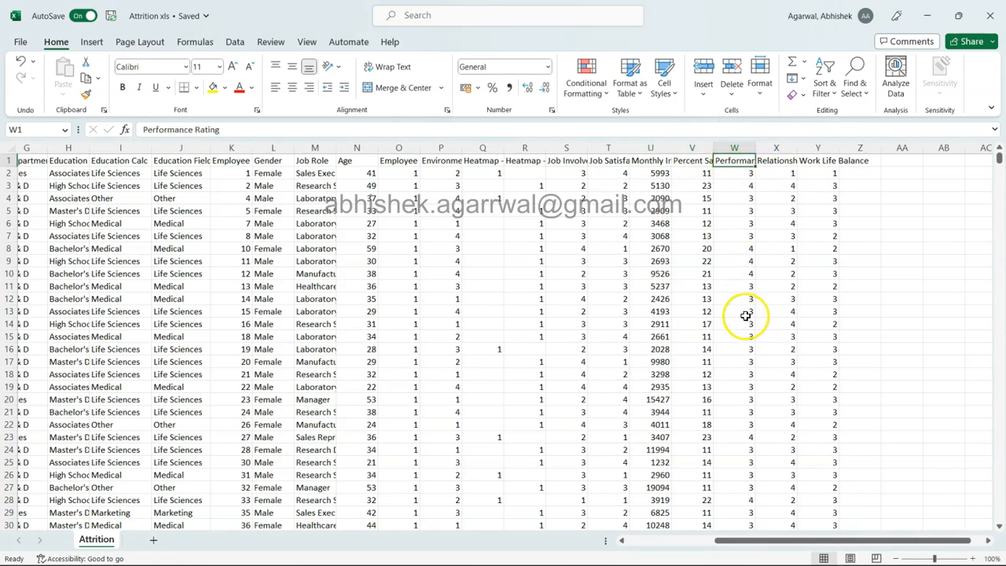
{"action": "left_click", "coordinate": [779, 159]}
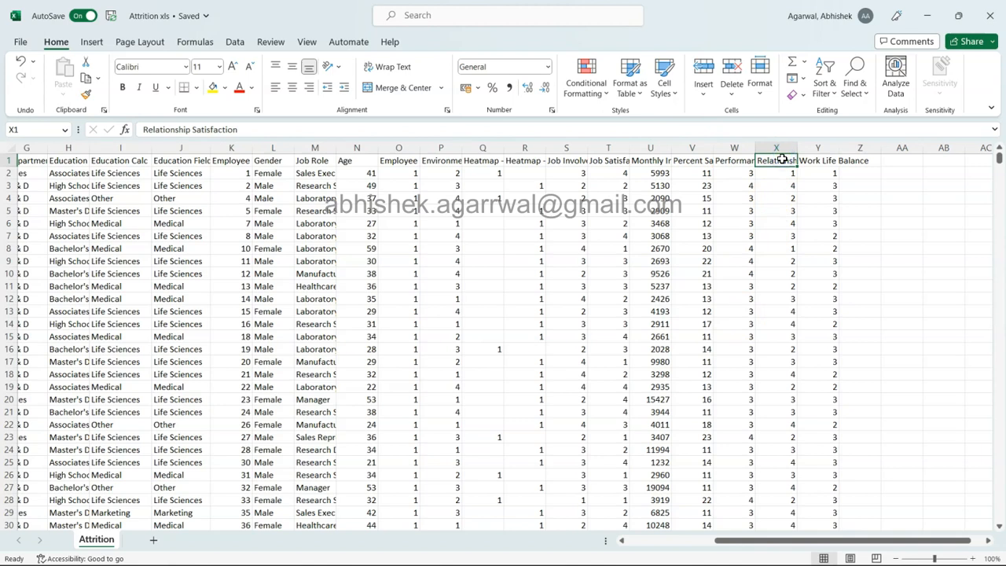
{"action": "left_click", "coordinate": [779, 160]}
{"action": "left_click", "coordinate": [815, 160]}
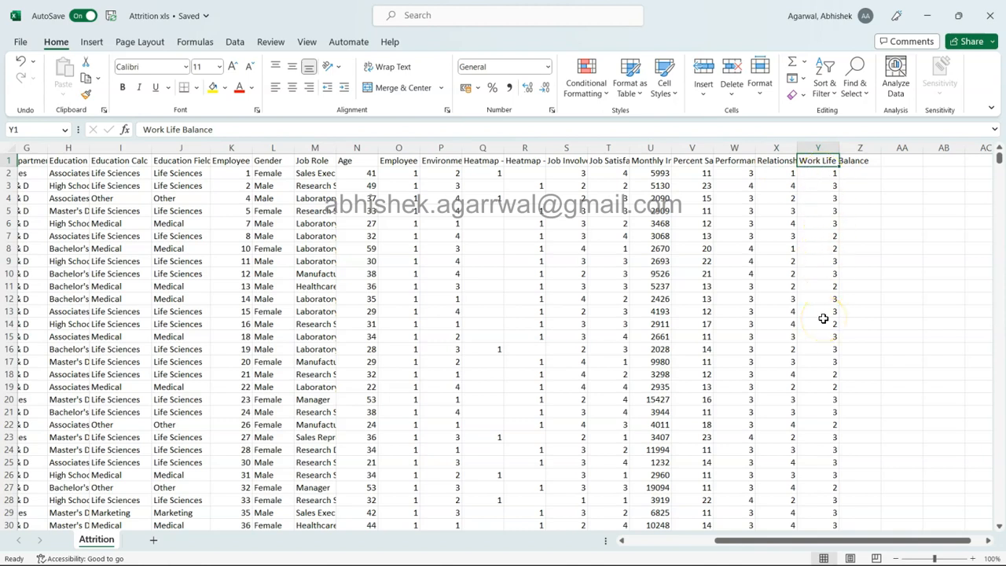
{"action": "left_click", "coordinate": [823, 176]}
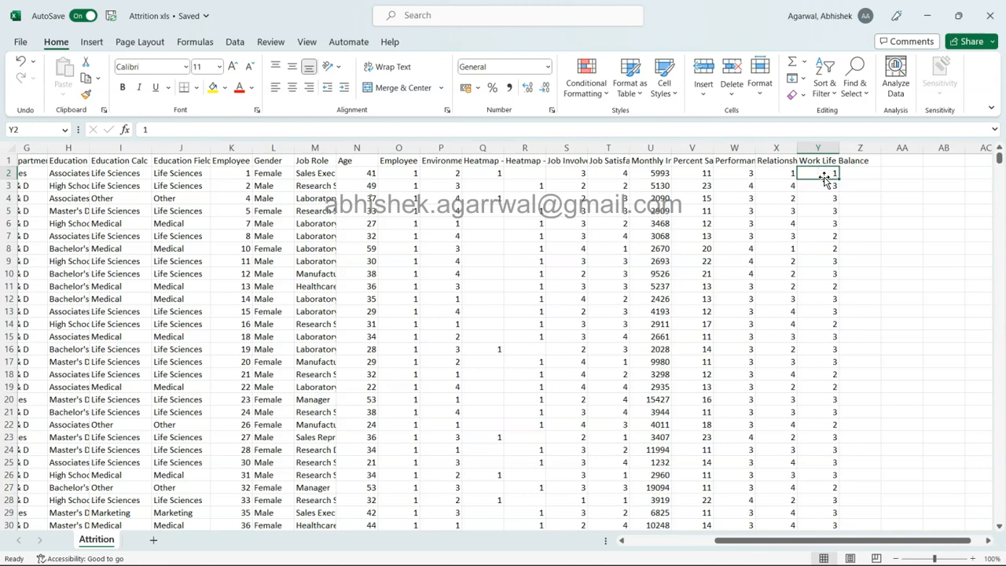
{"action": "scroll", "coordinate": [193, 203], "scroll_direction": "left", "scroll_amount": 3}
{"action": "scroll", "coordinate": [194, 203], "scroll_direction": "left", "scroll_amount": 4}
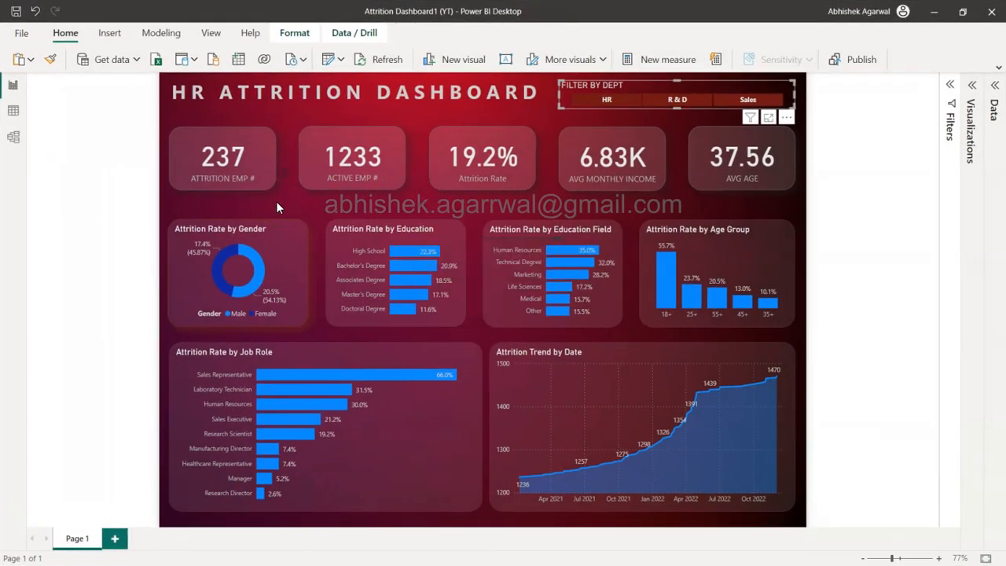
Switch to the Power BI Desktop dashboard and review its summary cards and the attrition rate charts by gender, education field and age group
{"action": "left_click", "coordinate": [395, 99]}
{"action": "left_click", "coordinate": [255, 171]}
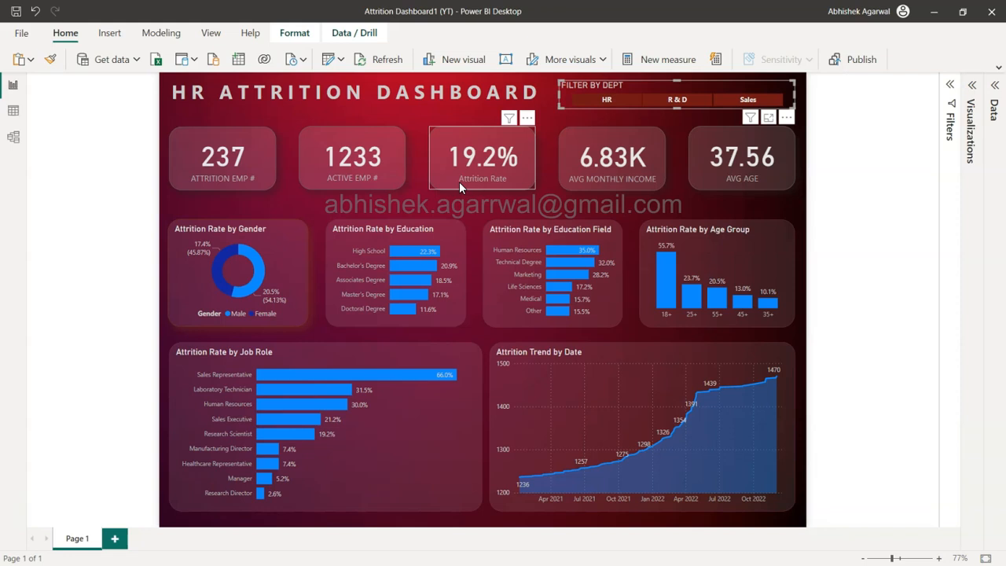
{"action": "left_click", "coordinate": [471, 241]}
{"action": "left_click", "coordinate": [265, 260]}
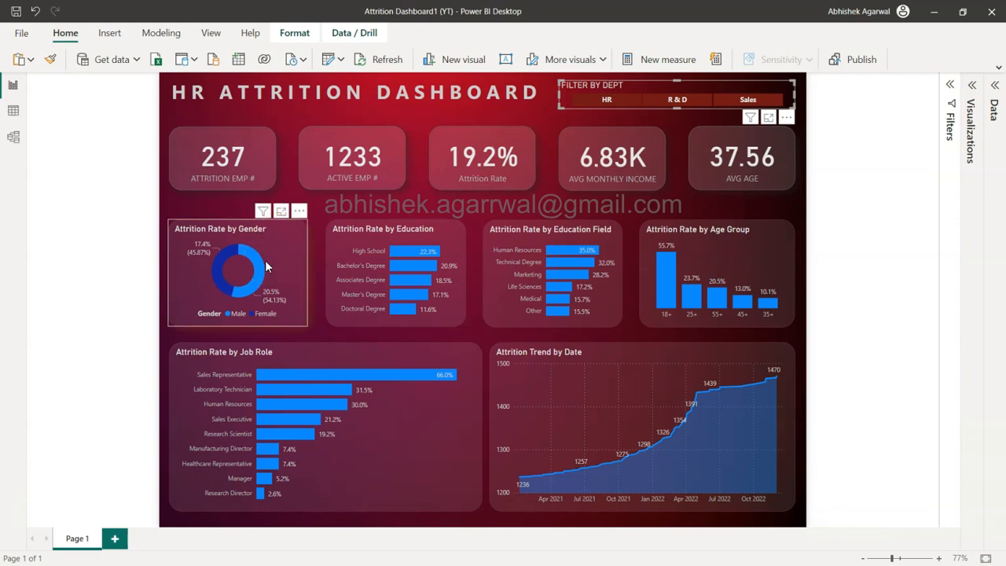
{"action": "left_click", "coordinate": [532, 290]}
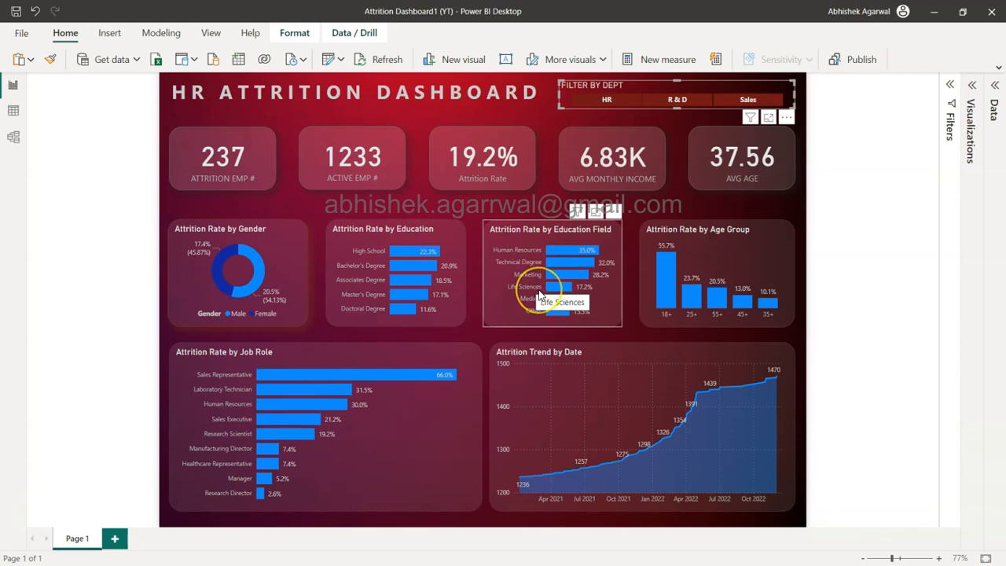
{"action": "left_click", "coordinate": [689, 272]}
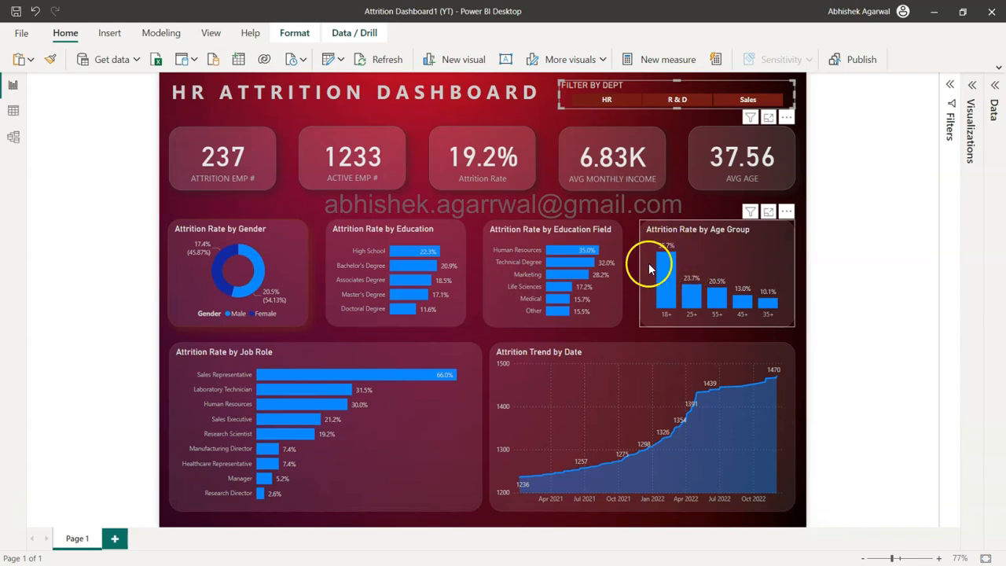
Cross-filter the dashboard by the 18+ age group and inspect the summary cards and the Marketing bar in the education field chart
{"action": "mouse_move", "coordinate": [668, 299]}
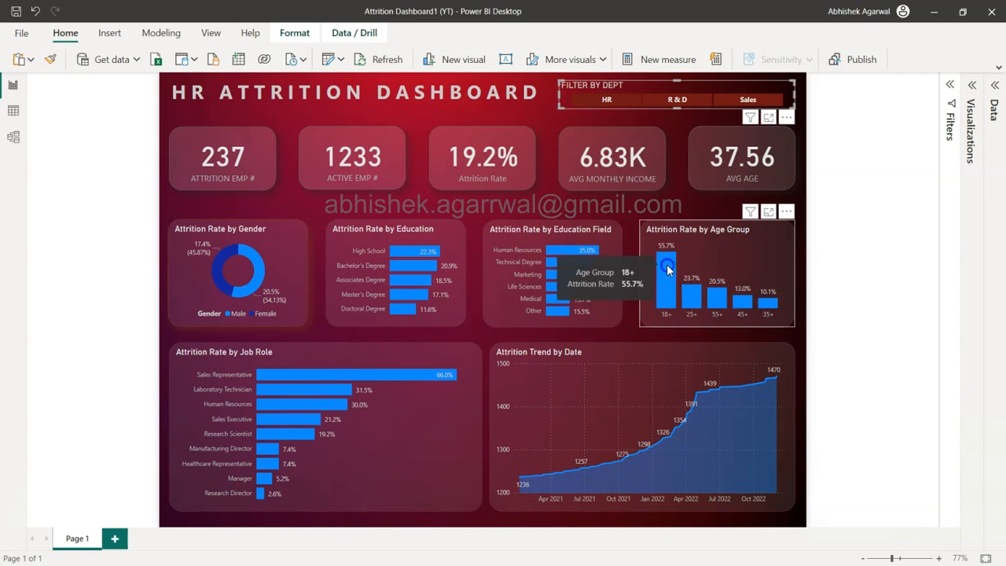
{"action": "left_click", "coordinate": [666, 264]}
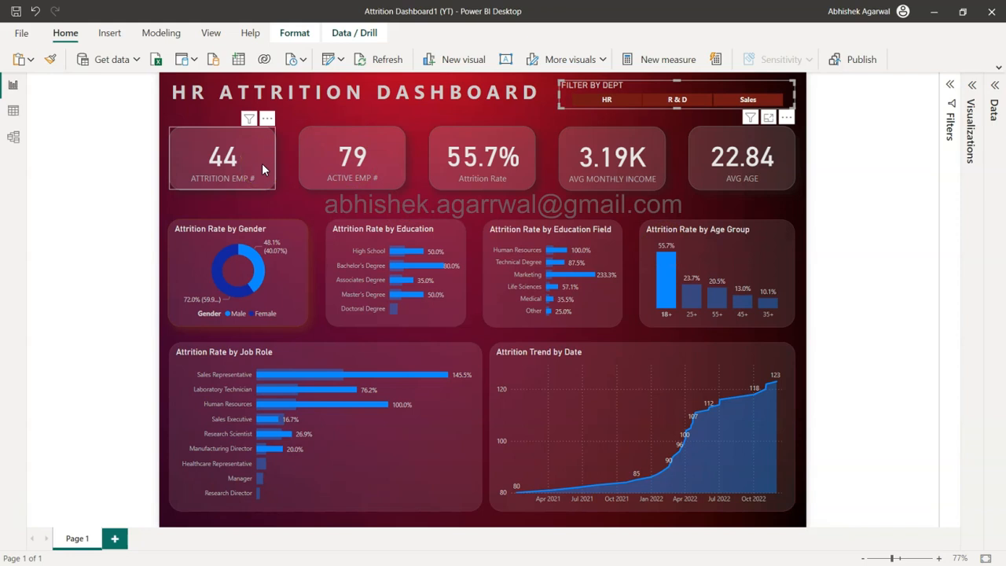
{"action": "mouse_move", "coordinate": [660, 264]}
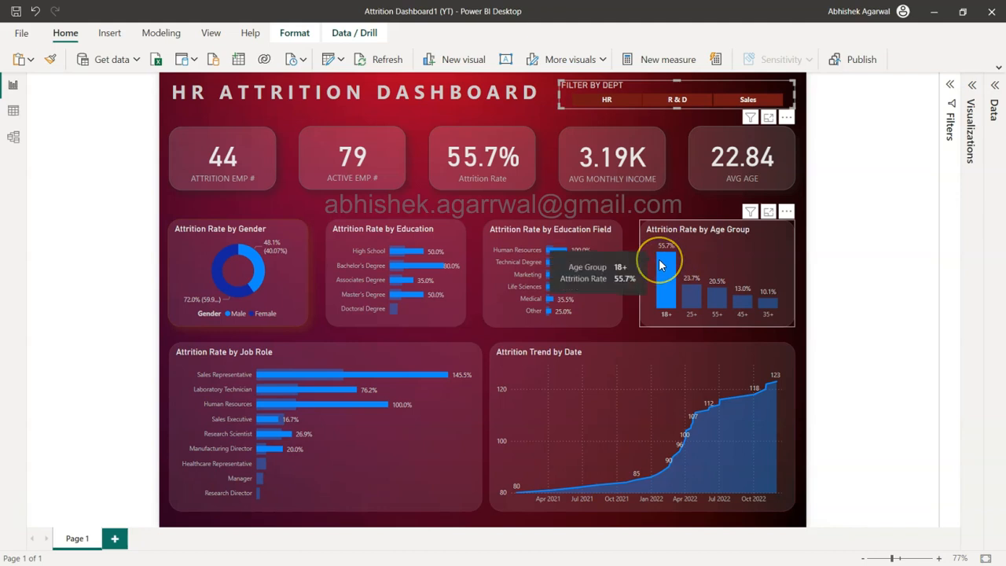
{"action": "left_click", "coordinate": [538, 285]}
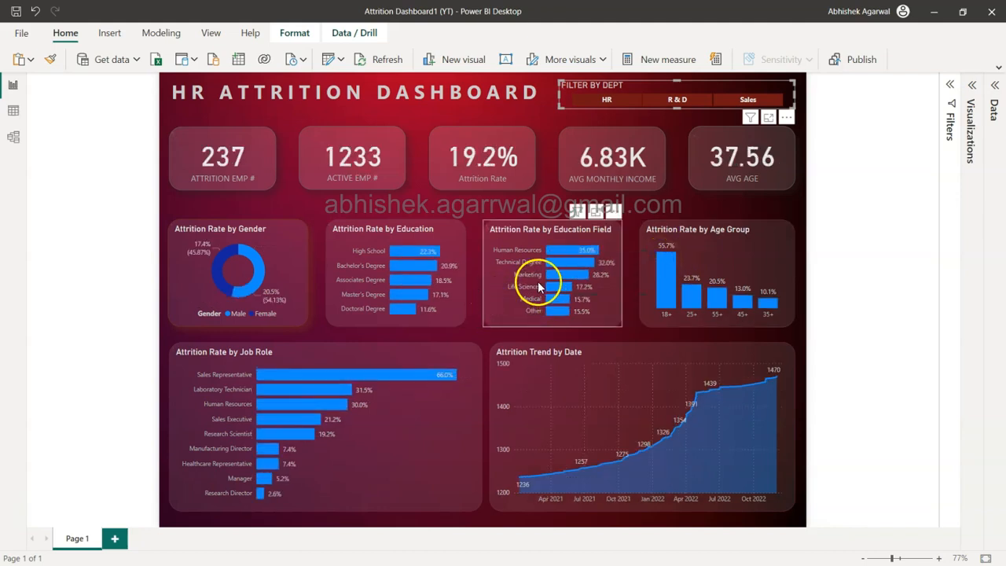
{"action": "left_click", "coordinate": [663, 280]}
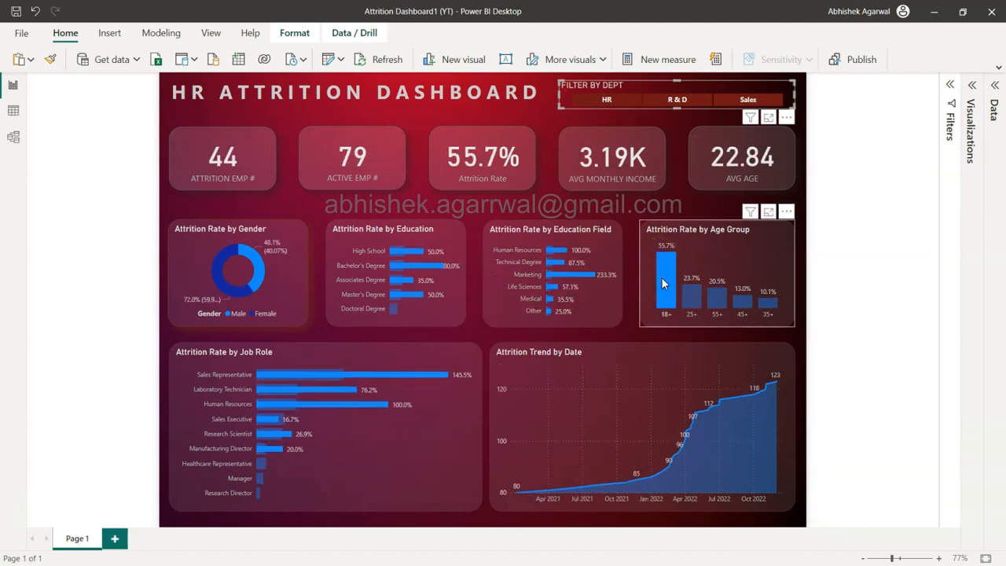
{"action": "mouse_move", "coordinate": [572, 278]}
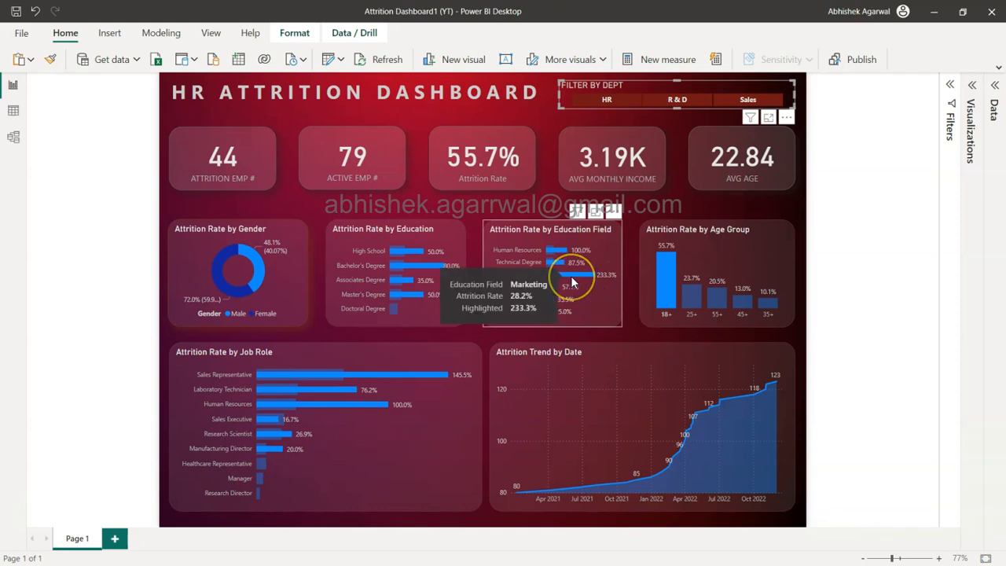
{"action": "left_click", "coordinate": [594, 275]}
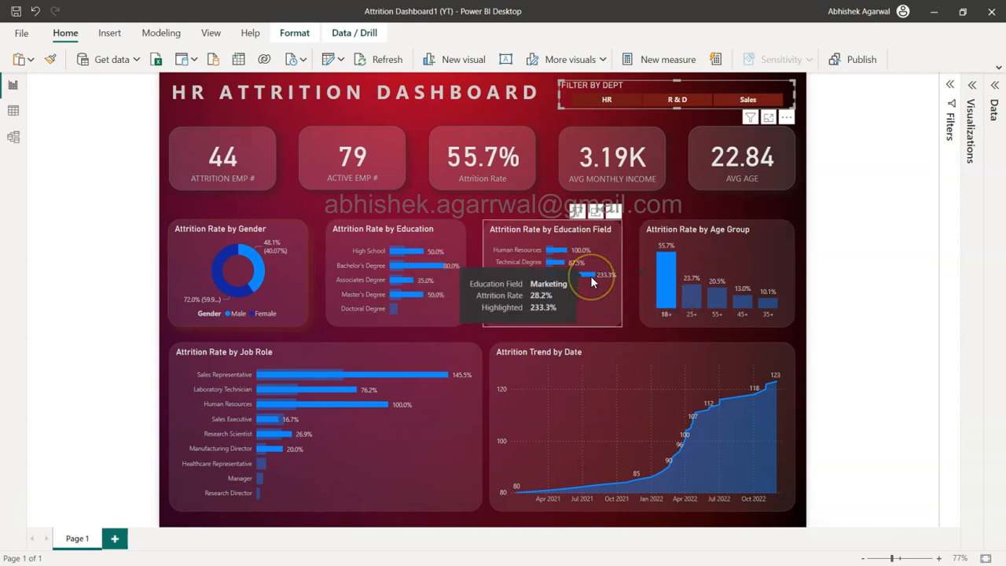
{"action": "mouse_move", "coordinate": [369, 266]}
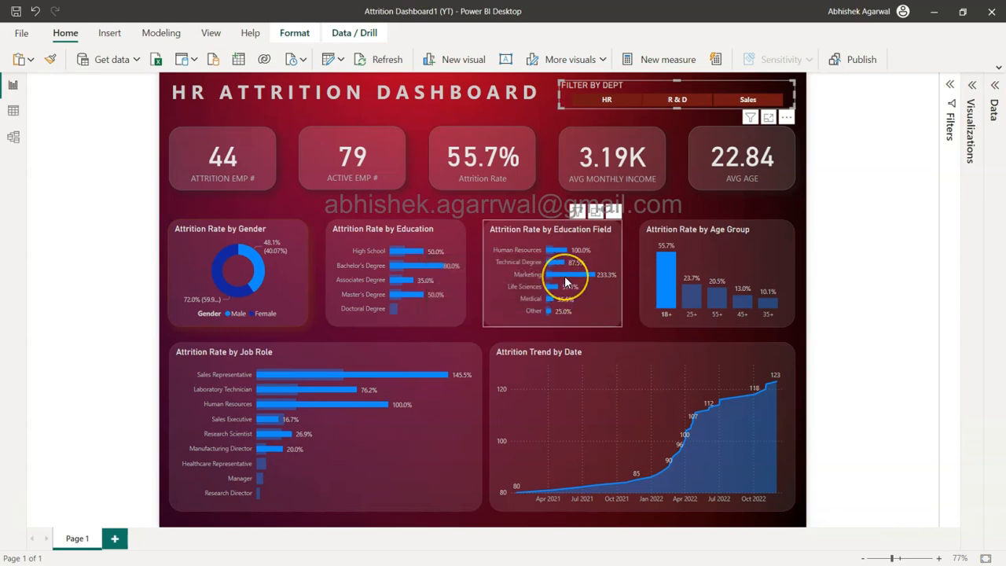
Cross-filter the dashboard by the Marketing education field and inspect the job role attrition rates and the attrition trend by date
{"action": "mouse_move", "coordinate": [564, 276]}
{"action": "left_click", "coordinate": [582, 272]}
{"action": "left_click", "coordinate": [666, 284]}
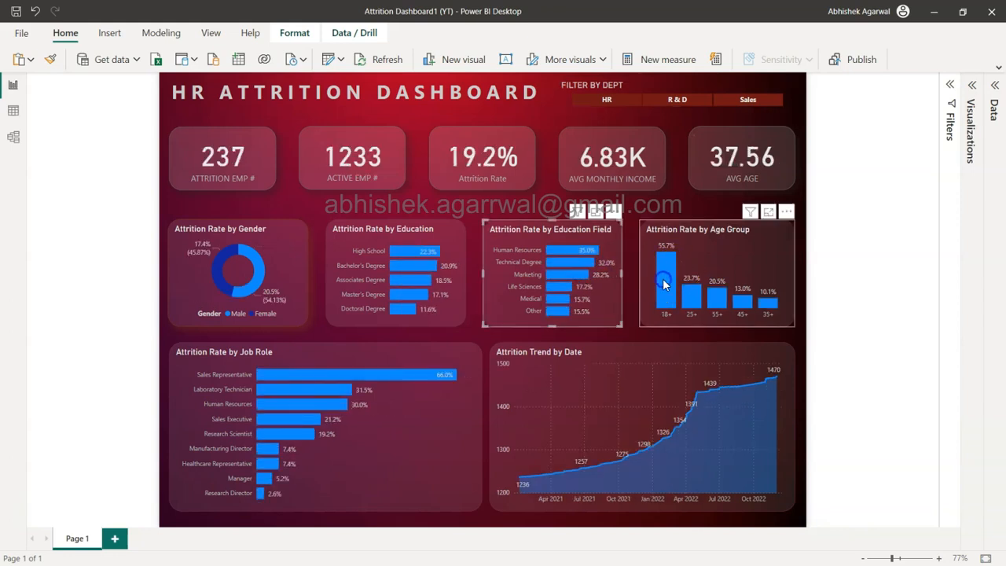
{"action": "left_click", "coordinate": [584, 273]}
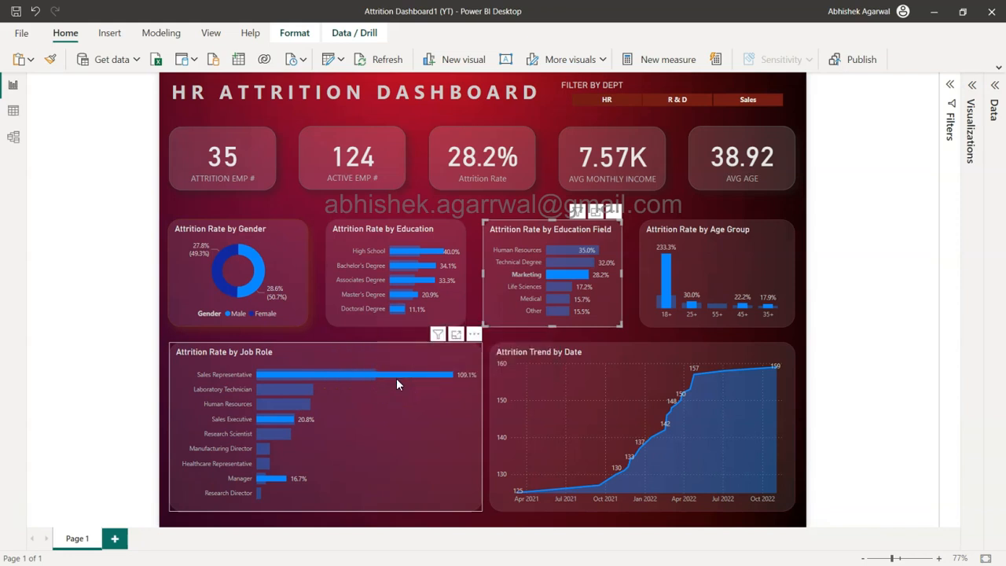
{"action": "left_click", "coordinate": [579, 473]}
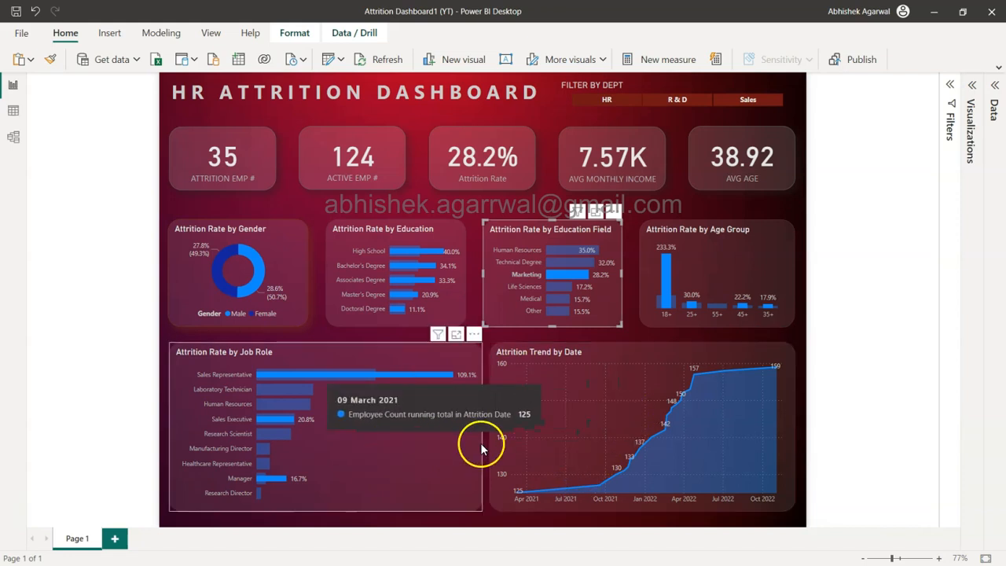
{"action": "left_click", "coordinate": [608, 486]}
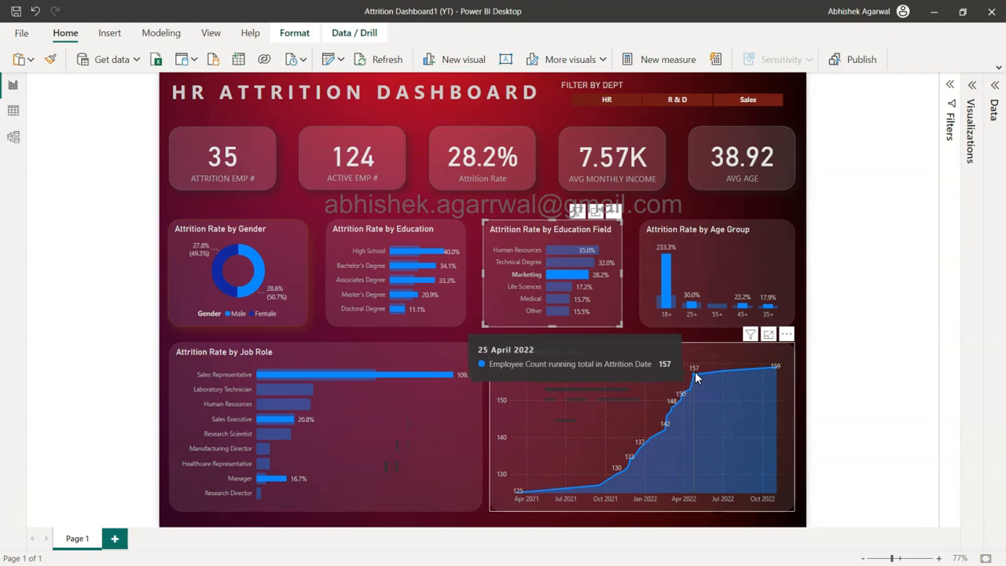
Inspect the mid-2022 part of the attrition trend, clear the Marketing cross-filter and review the unfiltered dashboard
{"action": "left_click", "coordinate": [754, 375]}
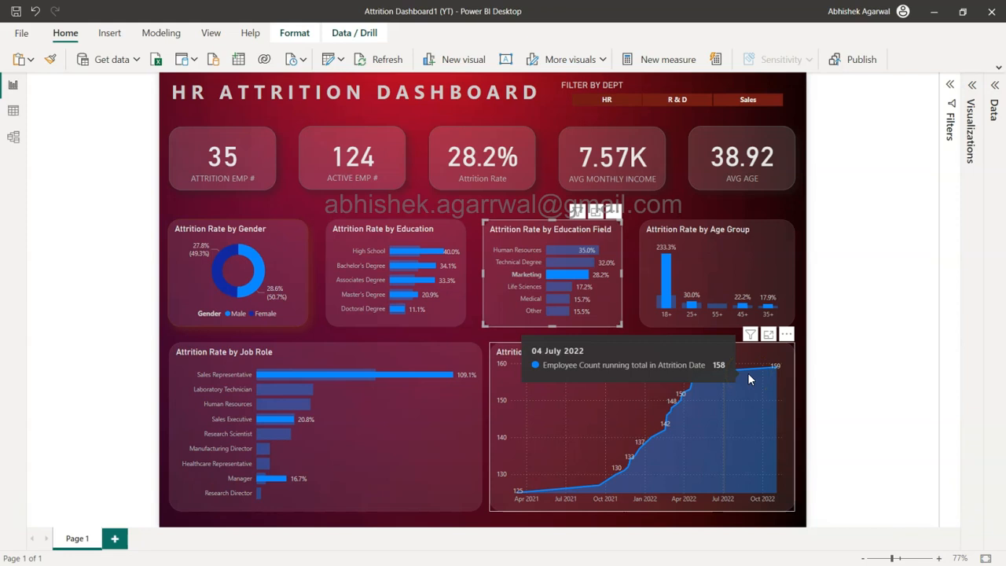
{"action": "left_click", "coordinate": [579, 273]}
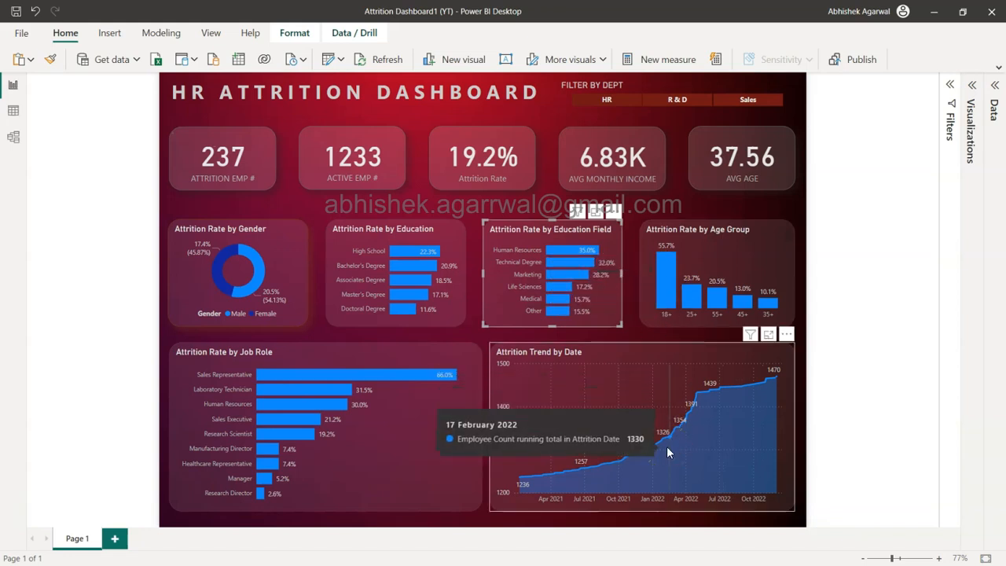
{"action": "left_click", "coordinate": [662, 263]}
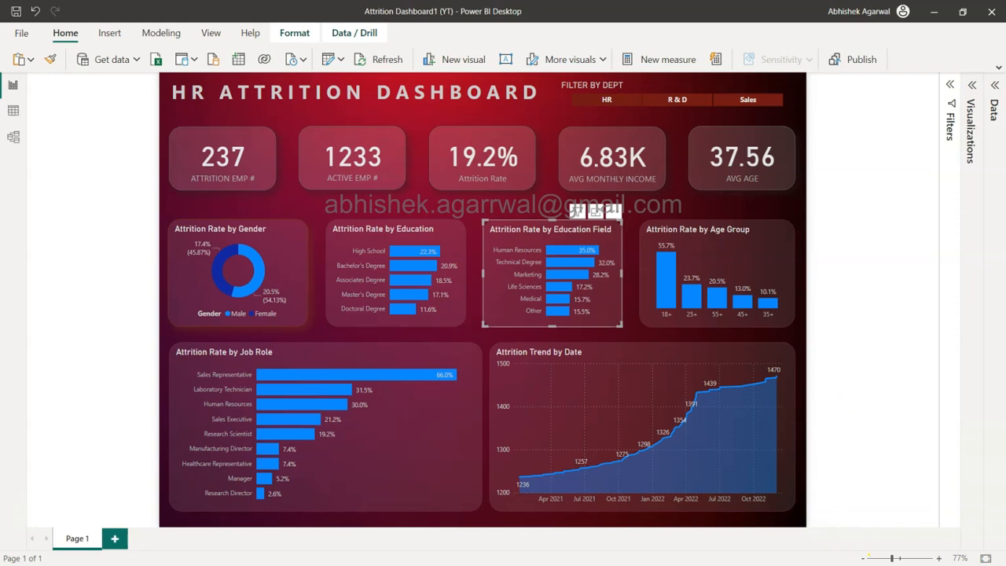
Create a new blank report and dismiss the start screen
{"action": "left_click", "coordinate": [22, 32]}
{"action": "left_click", "coordinate": [64, 49]}
{"action": "left_click", "coordinate": [249, 239]}
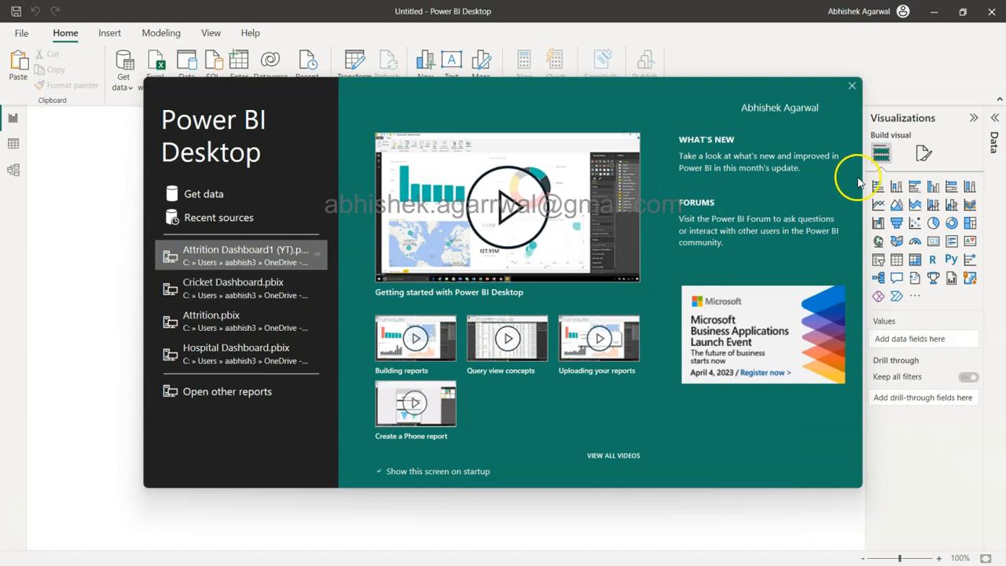
{"action": "left_click", "coordinate": [851, 85]}
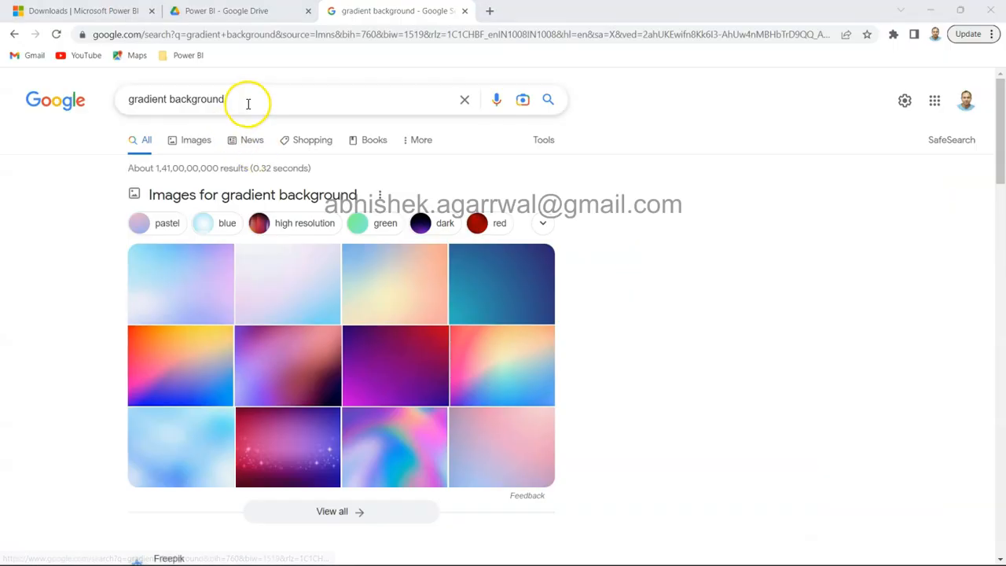
Switch to Google in Chrome and show the image results for "gradient background", narrowed to red
{"action": "left_click", "coordinate": [247, 101]}
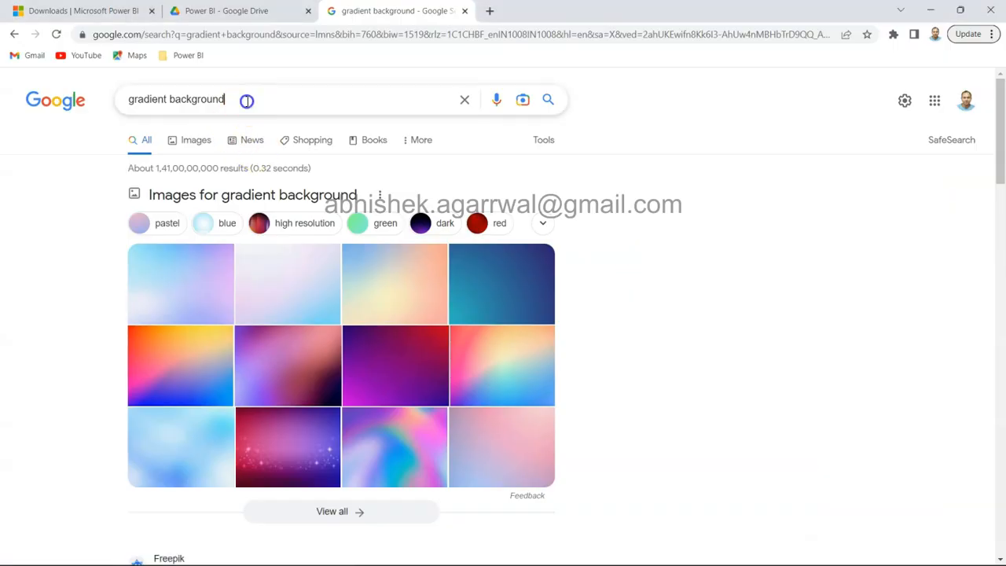
{"action": "left_click_drag", "start_coordinate": [246, 102], "coordinate": [128, 99]}
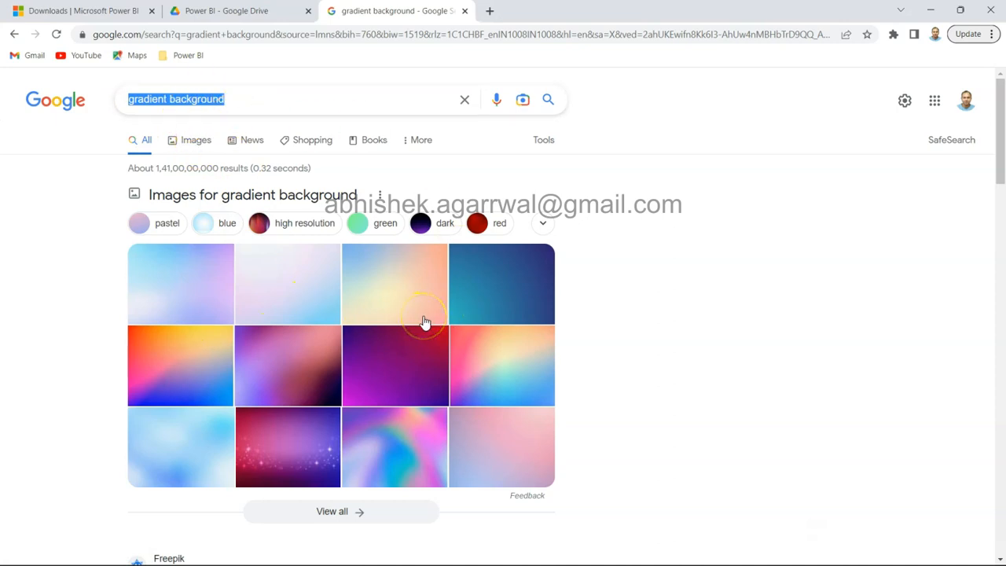
{"action": "left_click", "coordinate": [204, 149]}
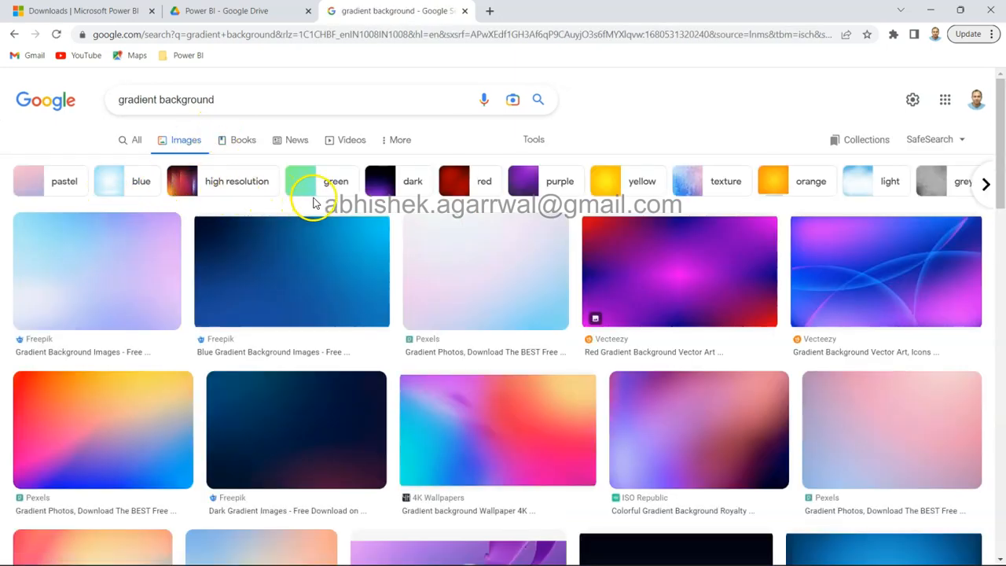
{"action": "left_click", "coordinate": [456, 187]}
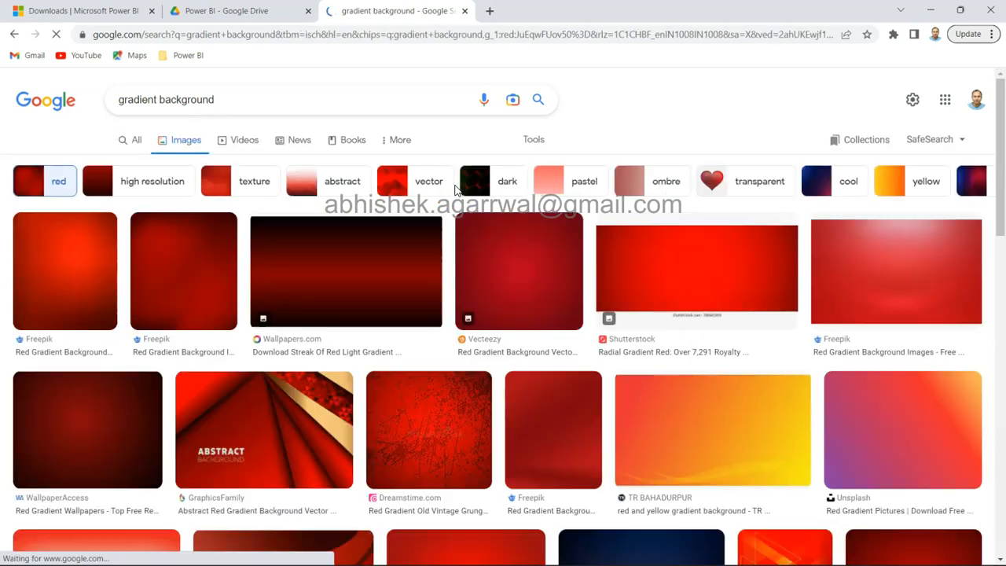
Browse the red gradient images for a suitable dashboard background
{"action": "scroll", "coordinate": [420, 383], "scroll_direction": "down", "scroll_amount": 1}
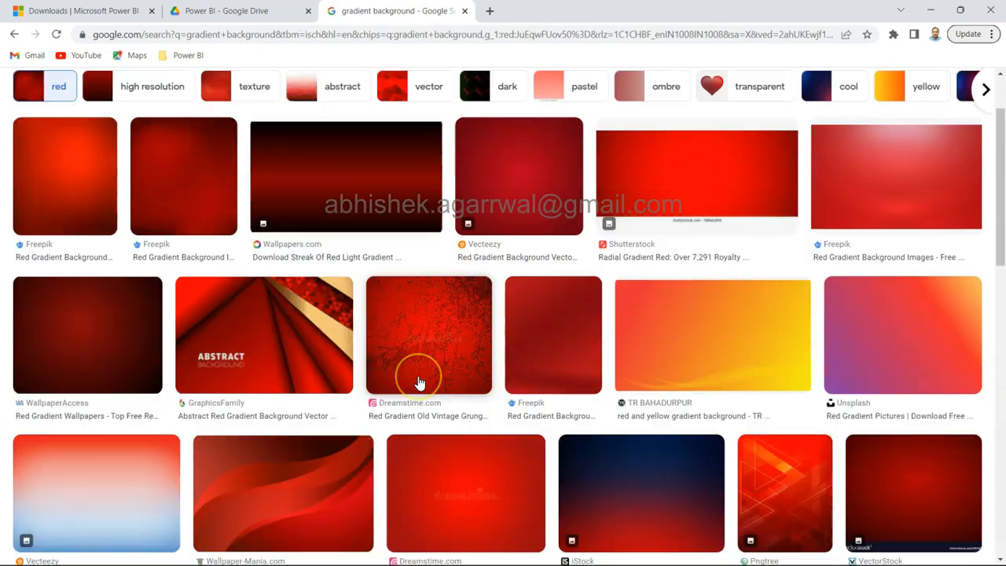
{"action": "scroll", "coordinate": [419, 382], "scroll_direction": "down", "scroll_amount": 1}
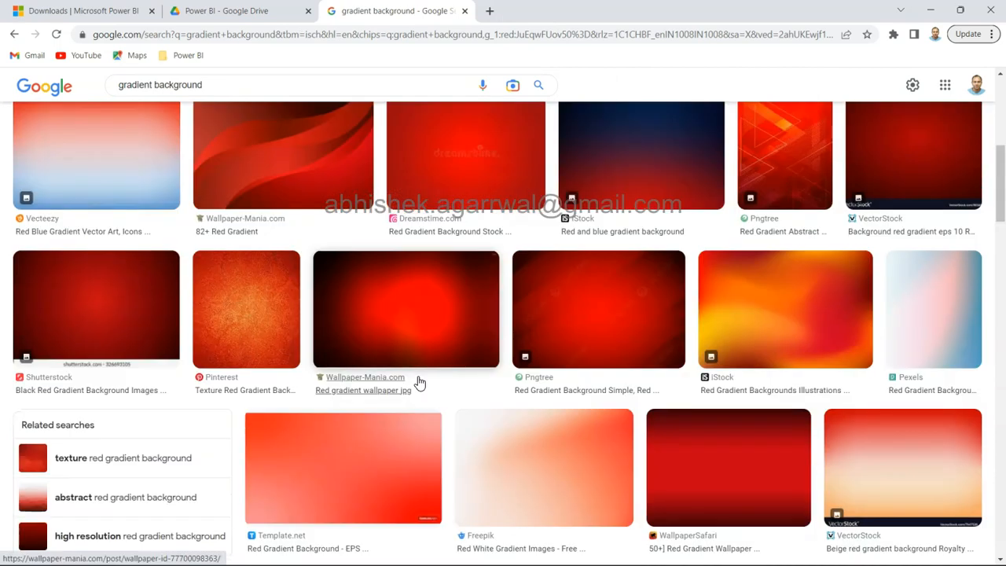
{"action": "scroll", "coordinate": [418, 383], "scroll_direction": "down", "scroll_amount": 4}
{"action": "scroll", "coordinate": [419, 382], "scroll_direction": "down", "scroll_amount": 5}
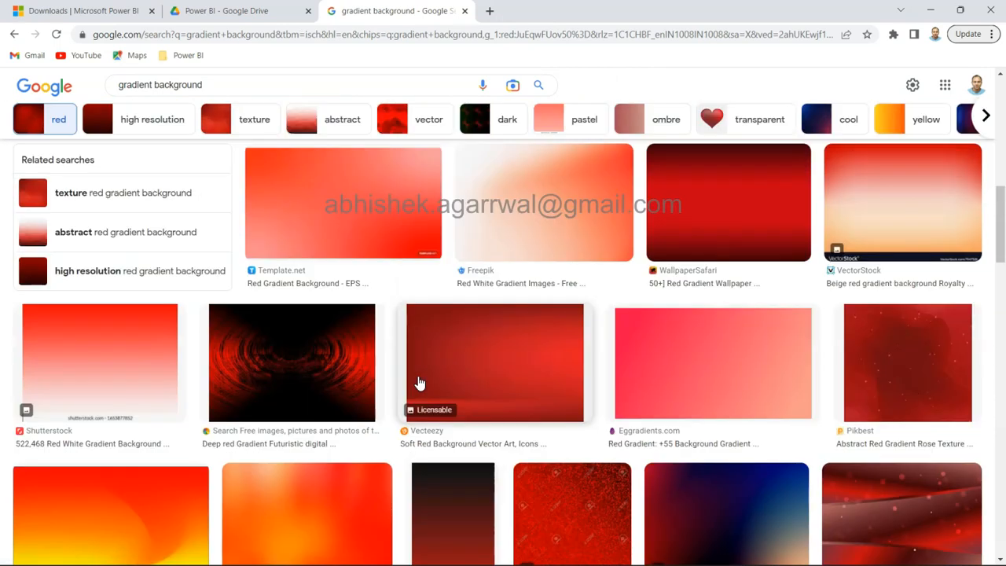
{"action": "scroll", "coordinate": [528, 399], "scroll_direction": "up", "scroll_amount": 3}
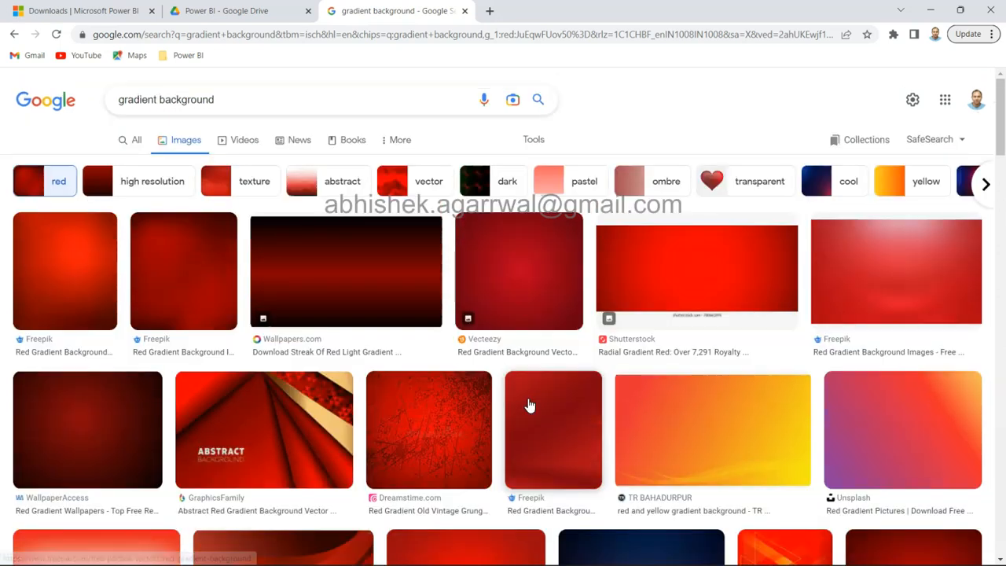
{"action": "left_click", "coordinate": [195, 292]}
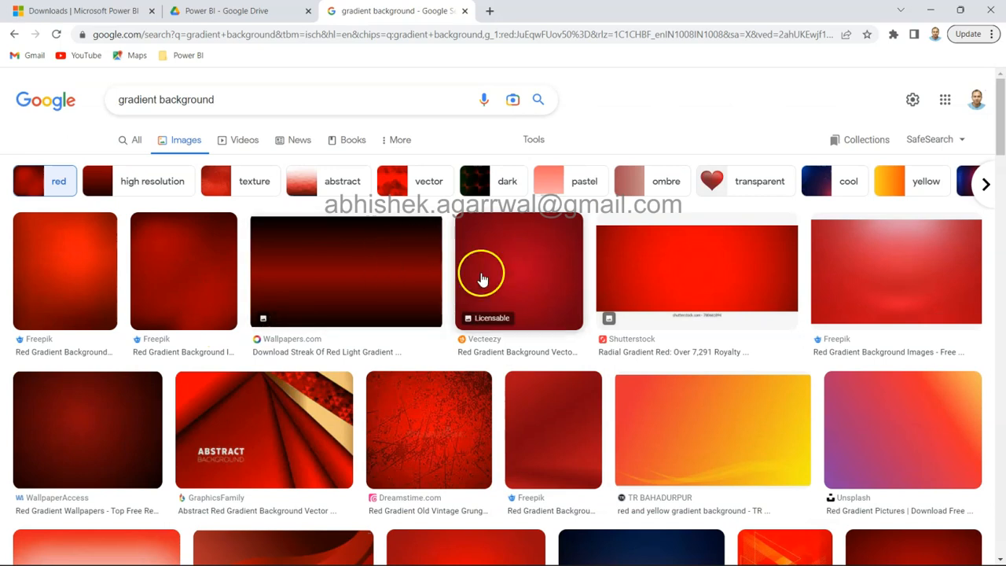
{"action": "scroll", "coordinate": [546, 385], "scroll_direction": "down", "scroll_amount": 5}
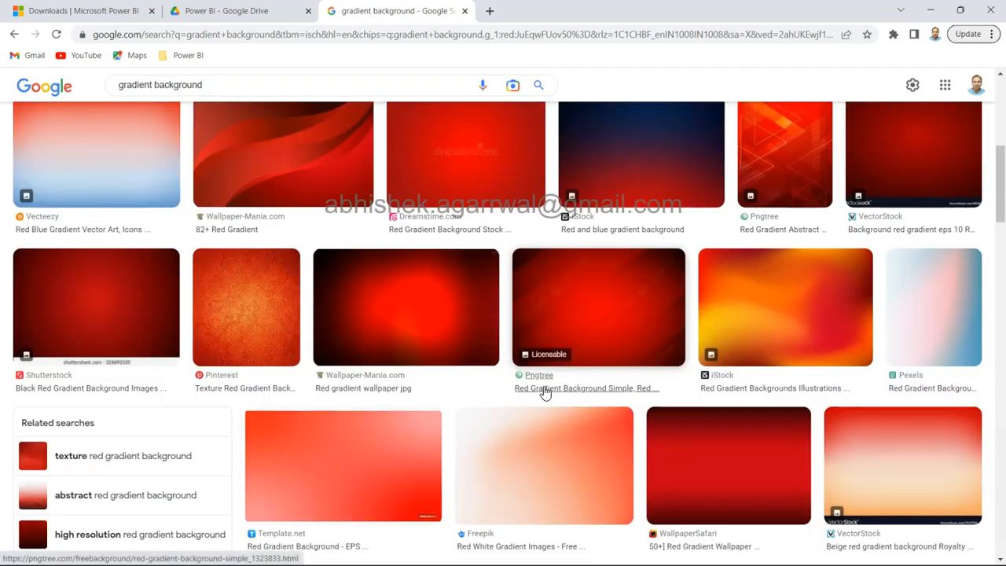
{"action": "scroll", "coordinate": [546, 393], "scroll_direction": "up", "scroll_amount": 2}
Preview the iStock red and blue gradient image and check the options for saving it
{"action": "left_click", "coordinate": [635, 276]}
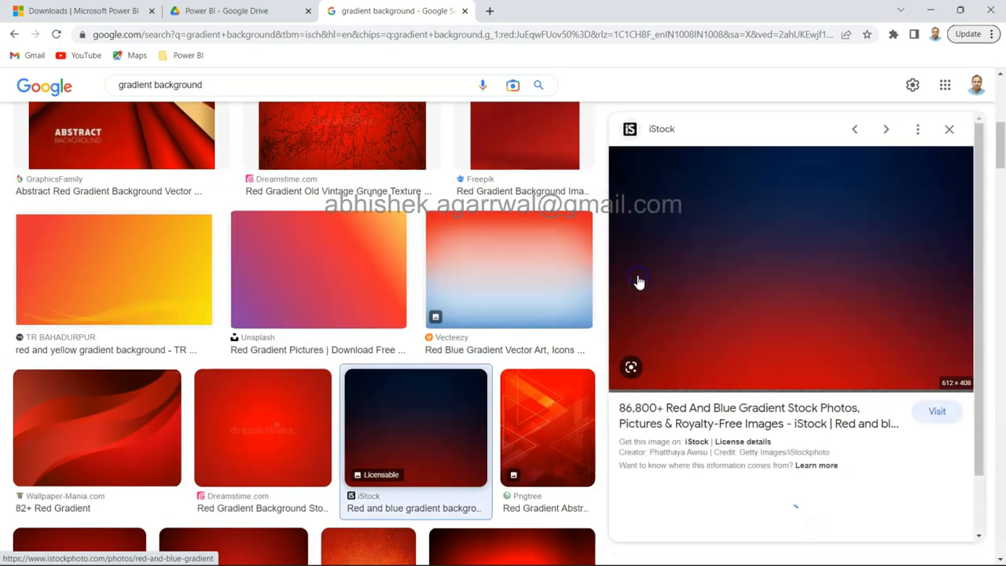
{"action": "right_click", "coordinate": [772, 226]}
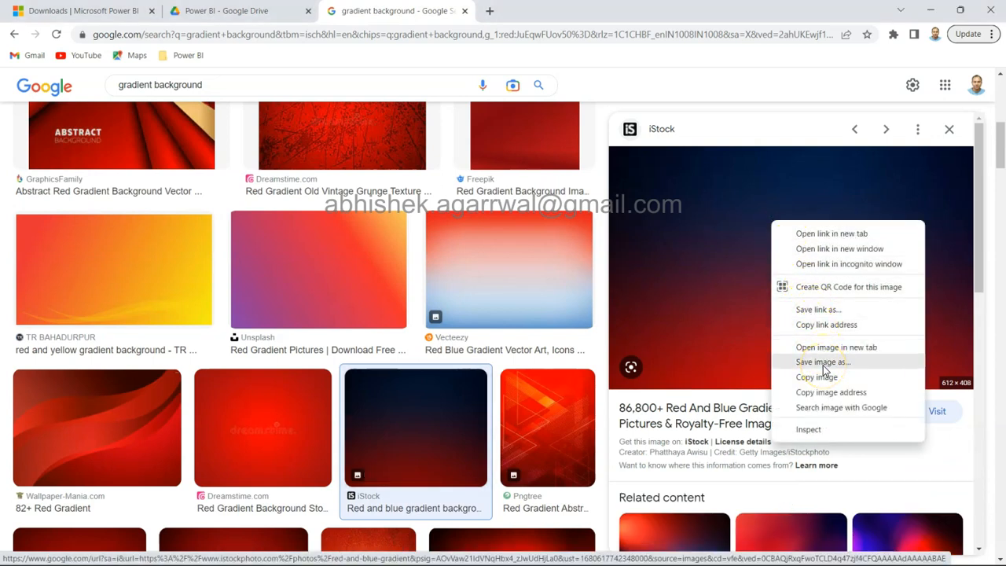
{"action": "left_click", "coordinate": [597, 141]}
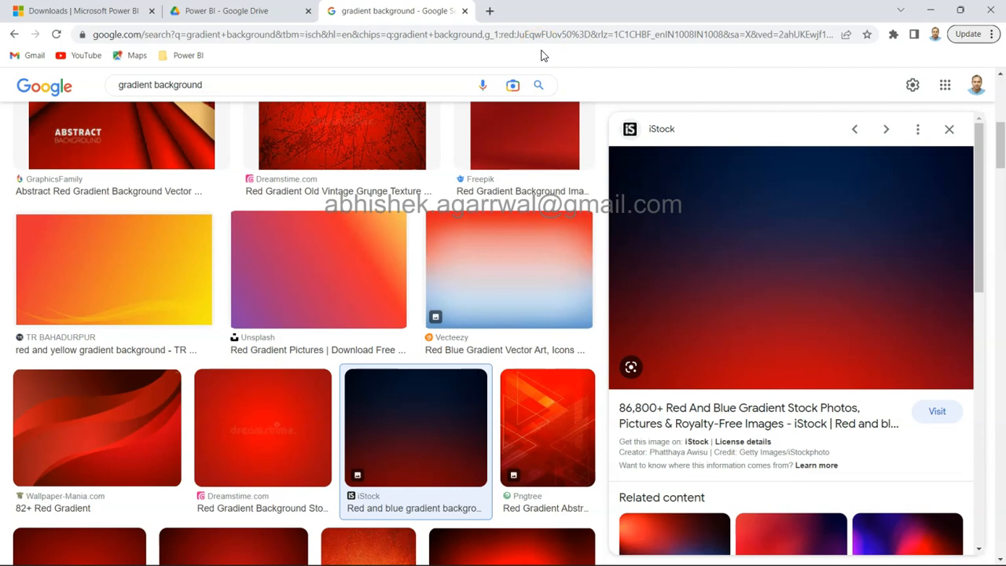
Switch to Power BI Desktop and set the "red gradient background" picture as the report page's canvas background image
{"action": "key", "text": "alt+Tab"}
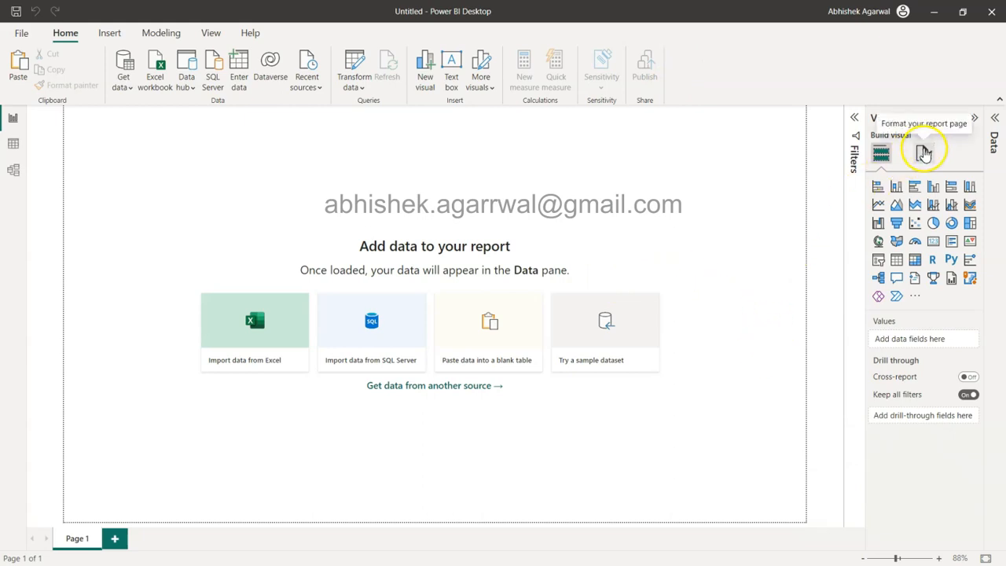
{"action": "left_click", "coordinate": [923, 153]}
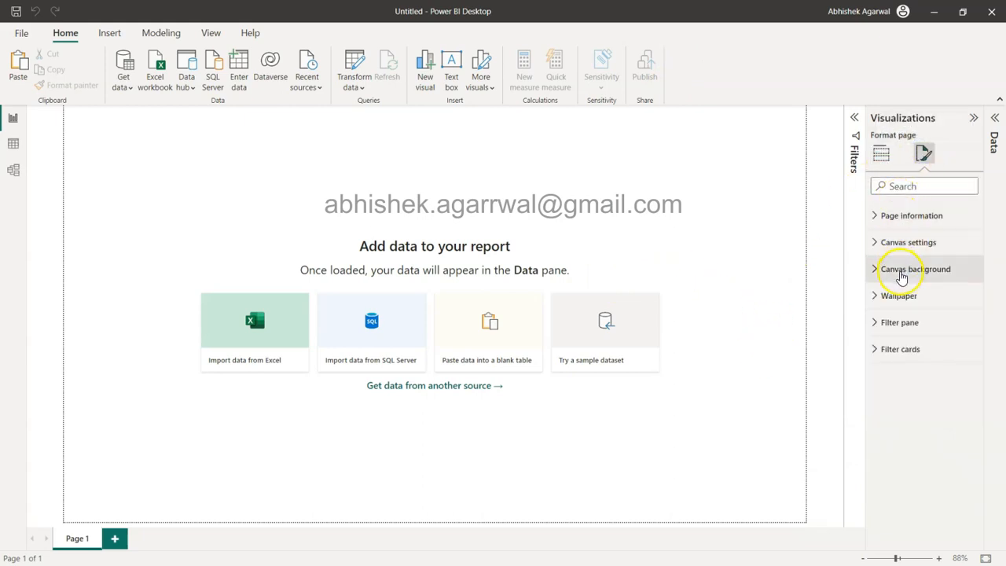
{"action": "left_click", "coordinate": [901, 272]}
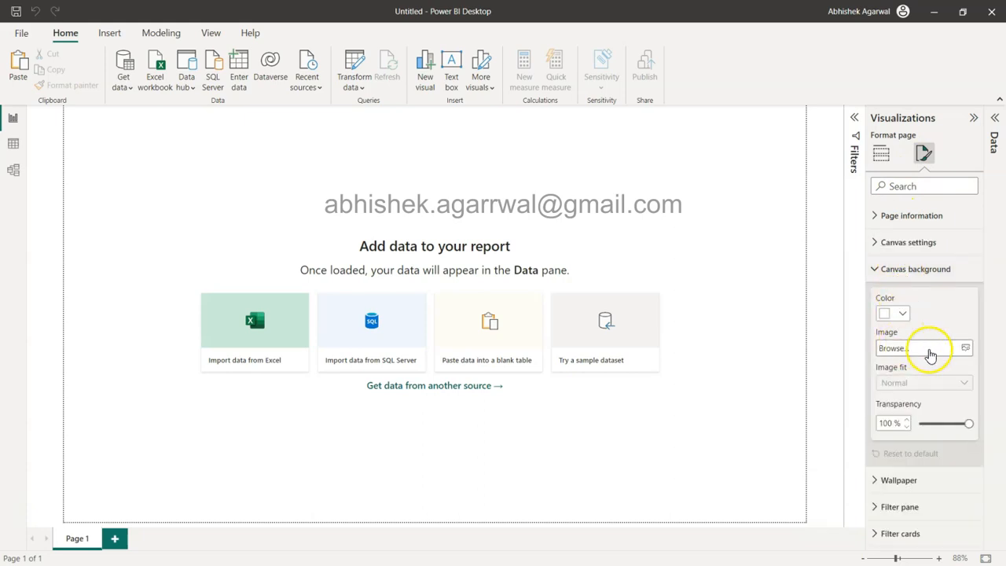
{"action": "left_click", "coordinate": [965, 348]}
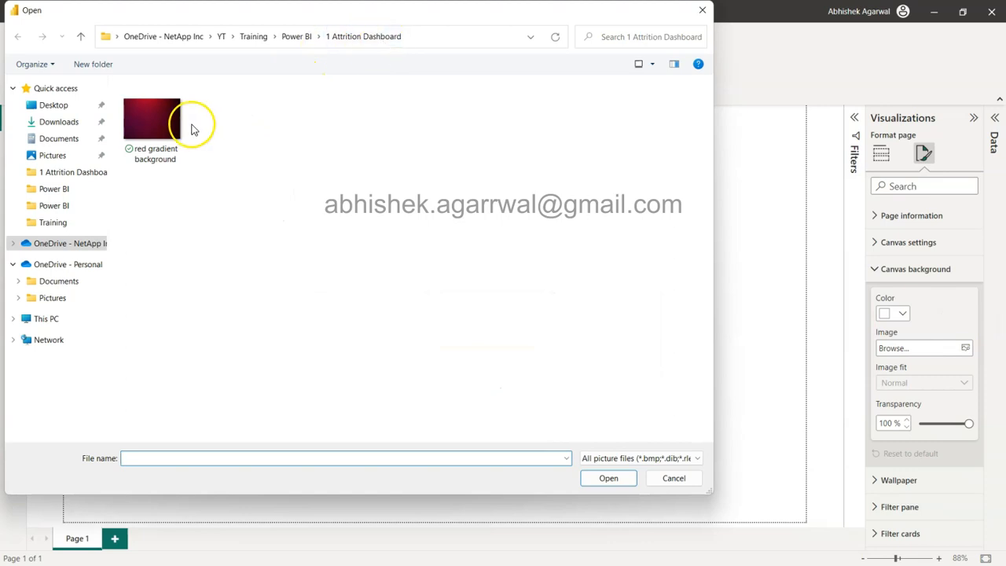
{"action": "left_click", "coordinate": [165, 138]}
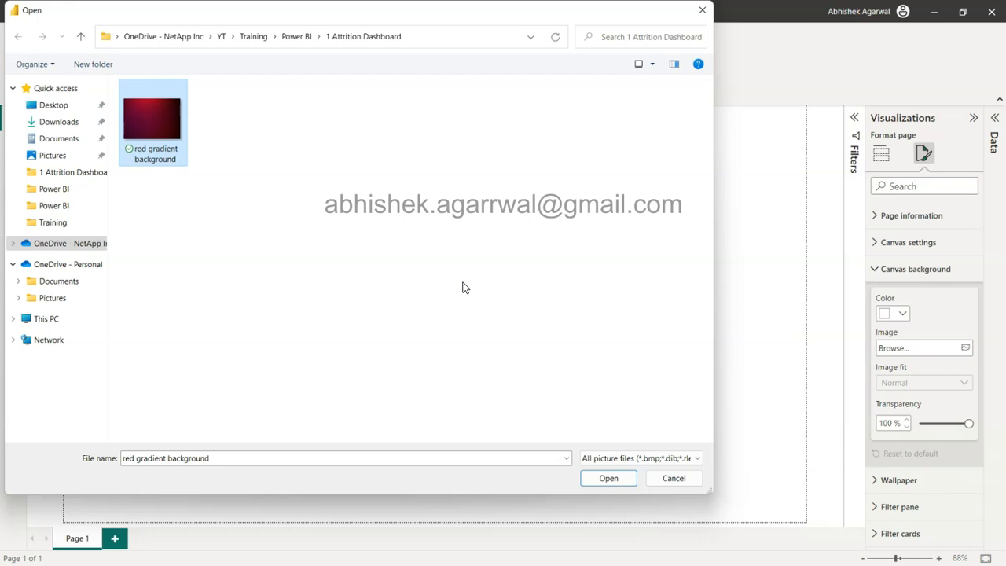
{"action": "left_click", "coordinate": [609, 478]}
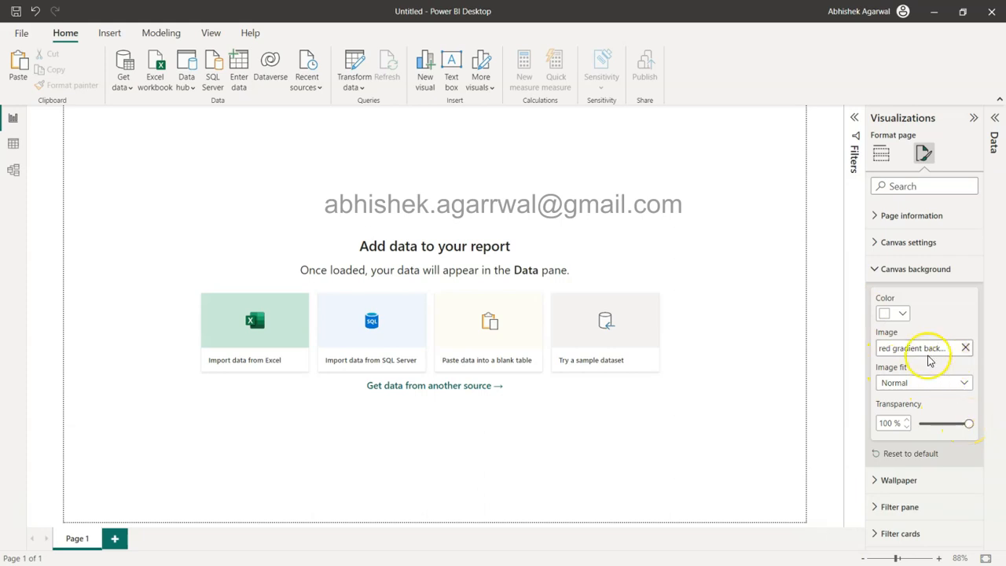
Set the canvas background's transparency to 0% and its image fit to Fit
{"action": "left_click_drag", "start_coordinate": [966, 421], "coordinate": [838, 414]}
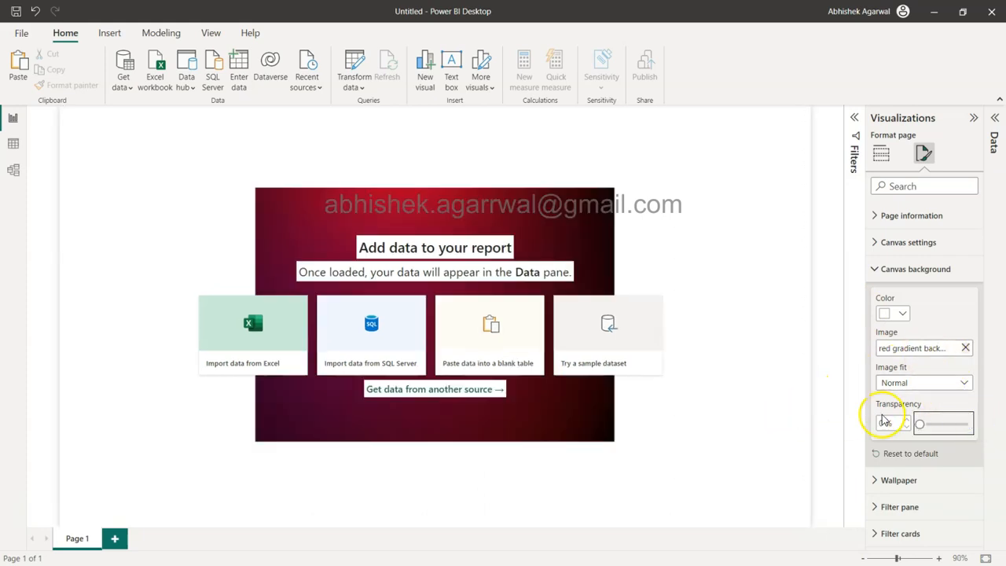
{"action": "left_click", "coordinate": [883, 382]}
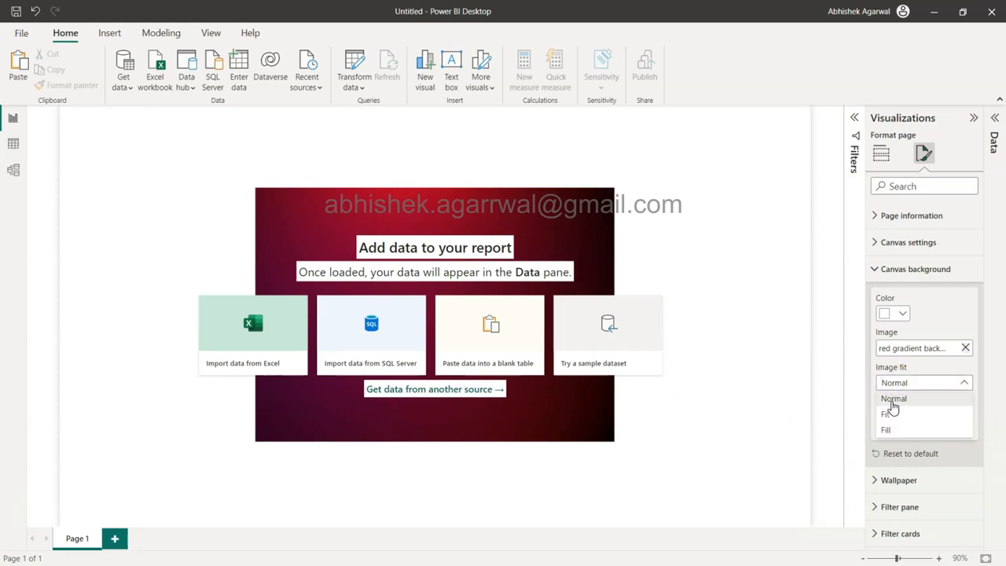
{"action": "left_click", "coordinate": [890, 413]}
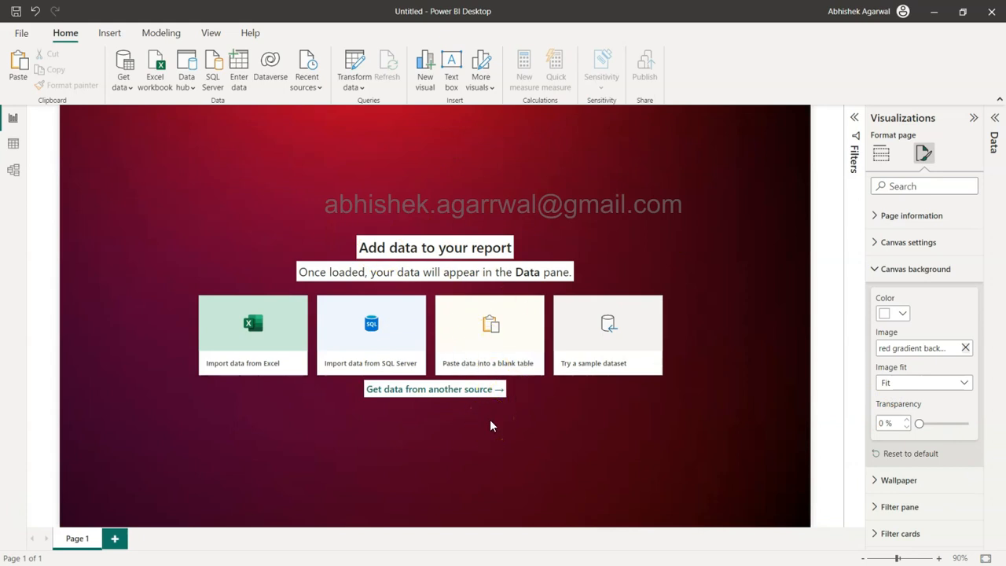
Import the Attrition sheet from the "Attrition xls" Excel workbook and load it without transforming the data
{"action": "left_click", "coordinate": [156, 83]}
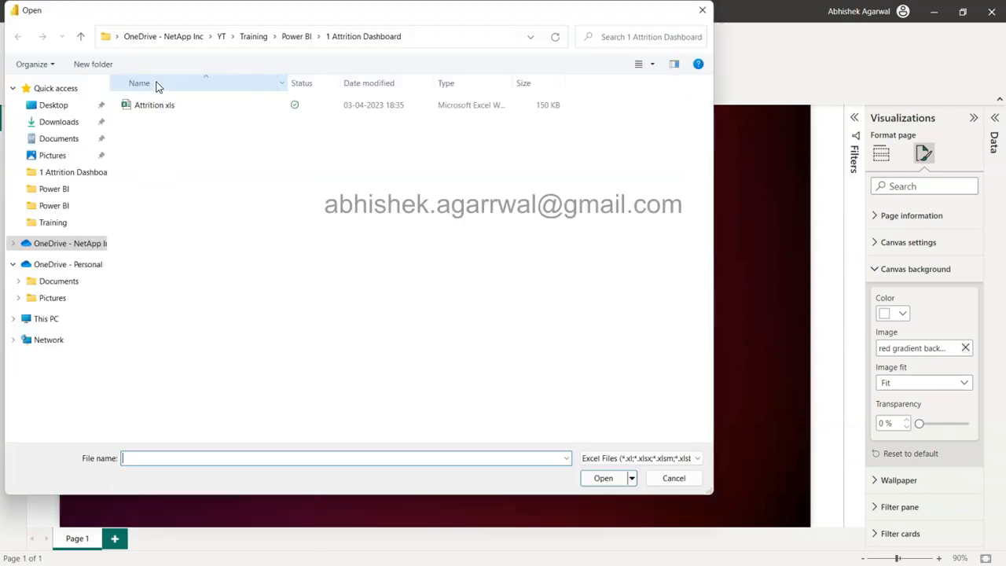
{"action": "double_click", "coordinate": [162, 107]}
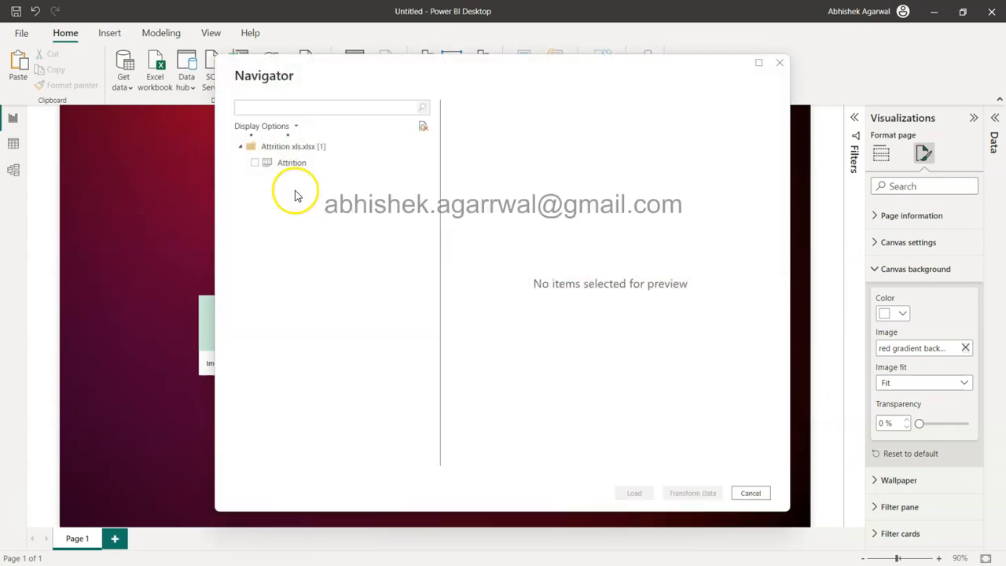
{"action": "left_click", "coordinate": [255, 162]}
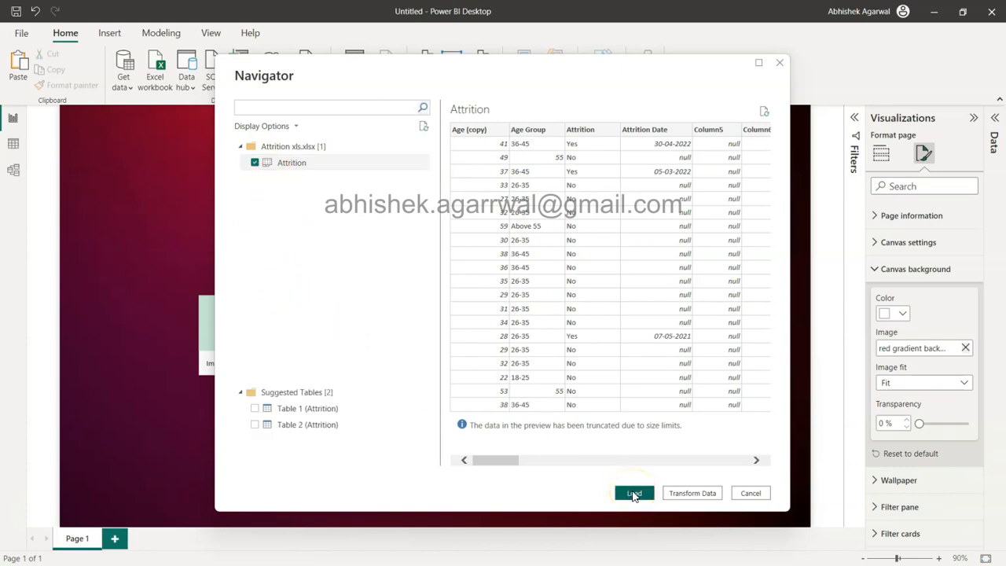
{"action": "left_click", "coordinate": [693, 495]}
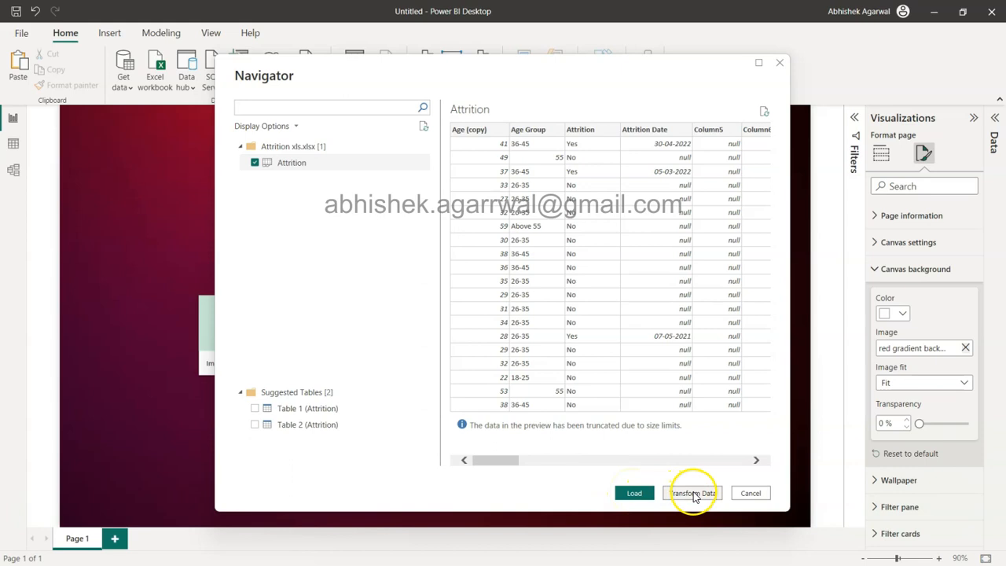
{"action": "left_click", "coordinate": [687, 495]}
{"action": "left_click", "coordinate": [698, 494]}
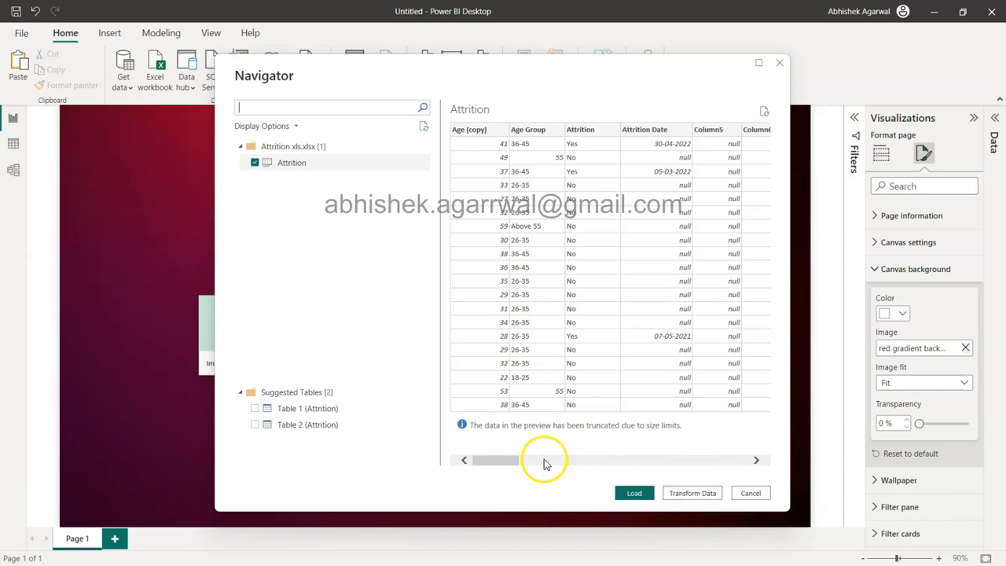
{"action": "left_click", "coordinate": [632, 495]}
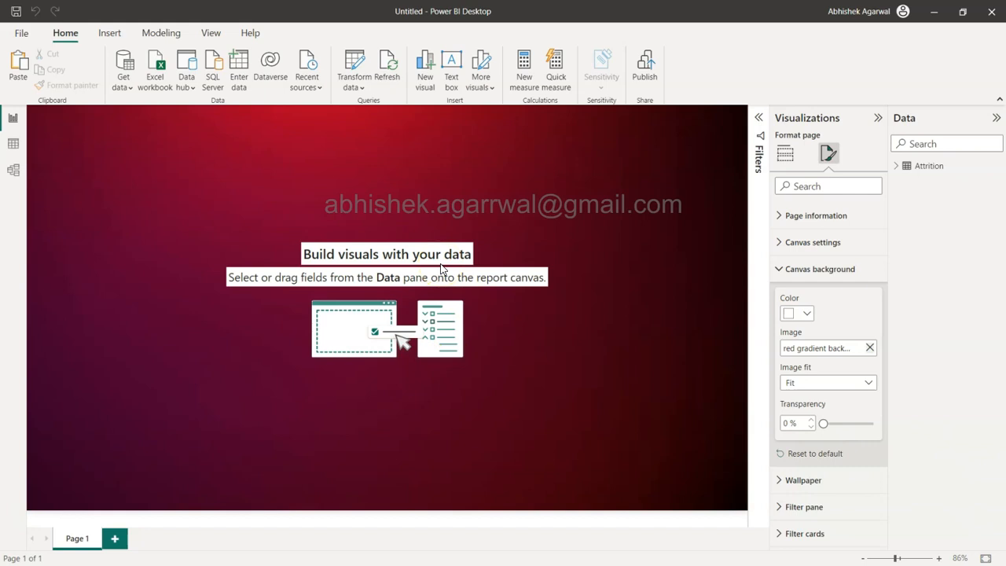
Add a text box reading "HR ATTRITION DASHBOARD" to the report page and set its font size to 32
{"action": "left_click", "coordinate": [784, 154]}
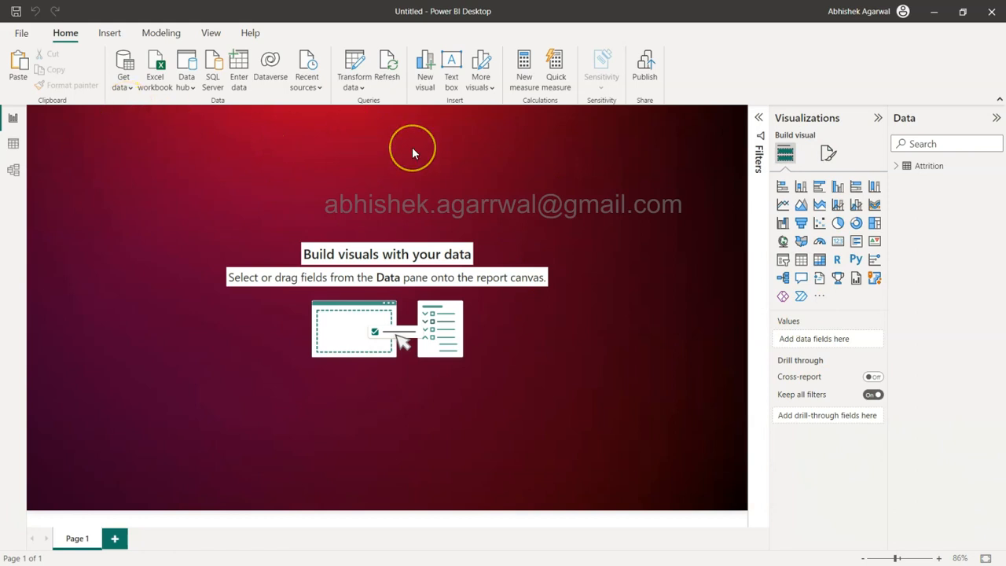
{"action": "left_click", "coordinate": [452, 69]}
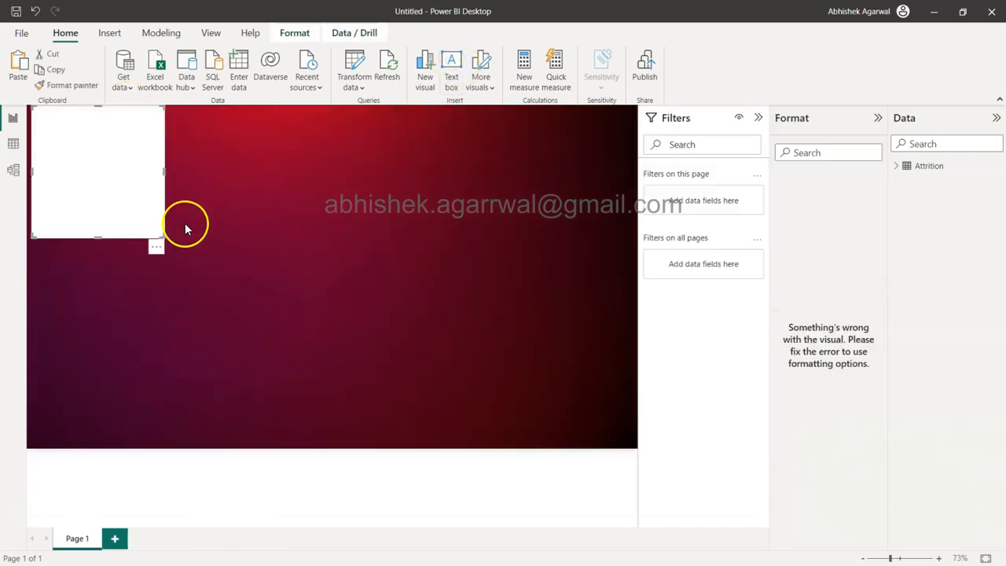
{"action": "left_click", "coordinate": [118, 189]}
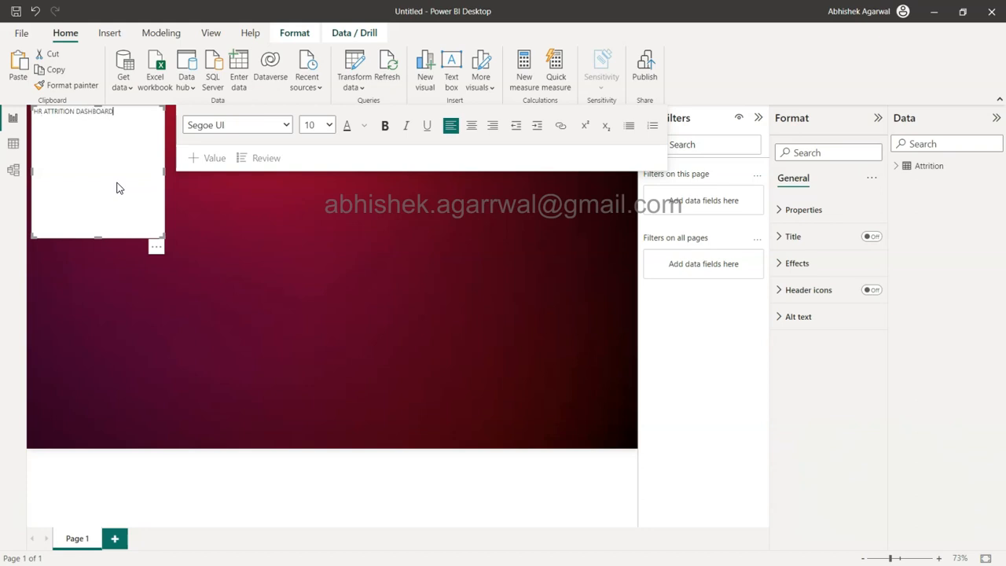
{"action": "key", "text": "ctrl+a"}
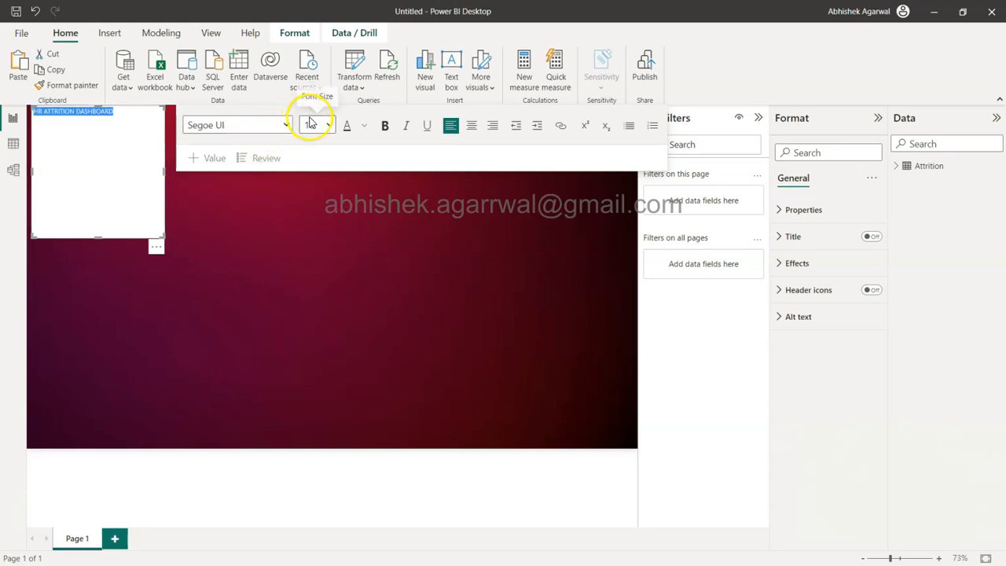
{"action": "left_click", "coordinate": [286, 128]}
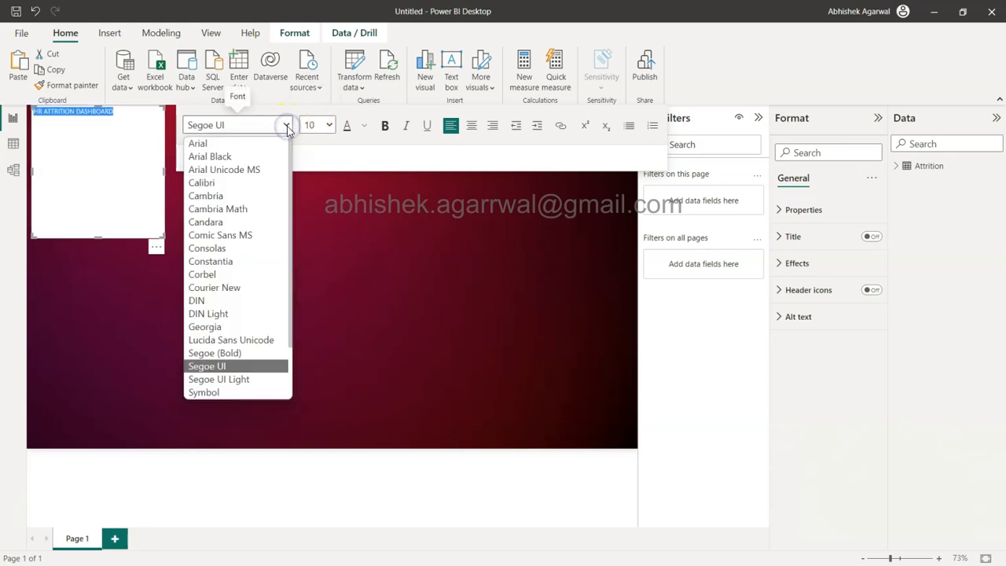
{"action": "left_click", "coordinate": [329, 127]}
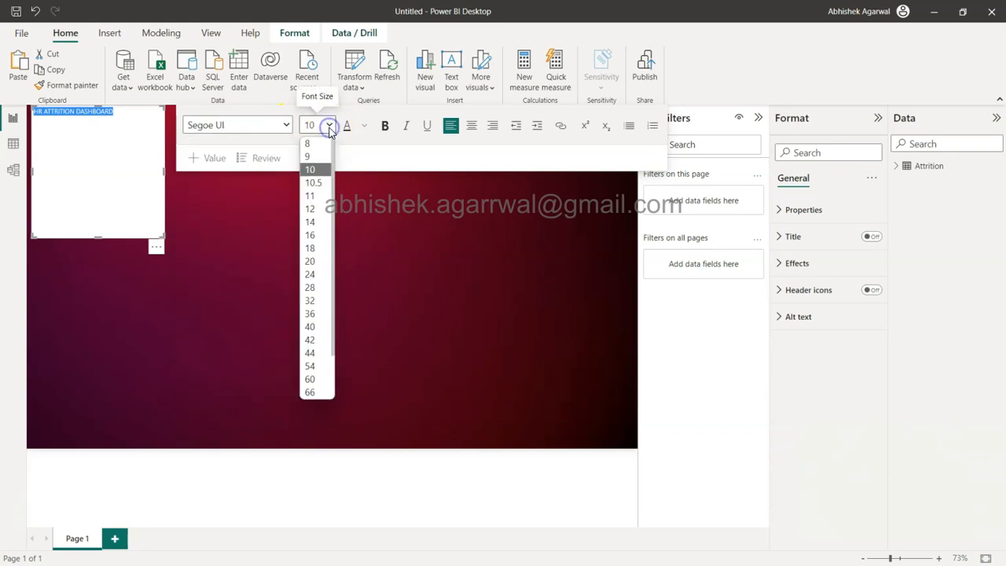
{"action": "left_click", "coordinate": [314, 296]}
Widen the title text box, shorten it to a single-line strip and move it slightly down from the page's upper edge
{"action": "left_click_drag", "start_coordinate": [164, 173], "coordinate": [385, 167]}
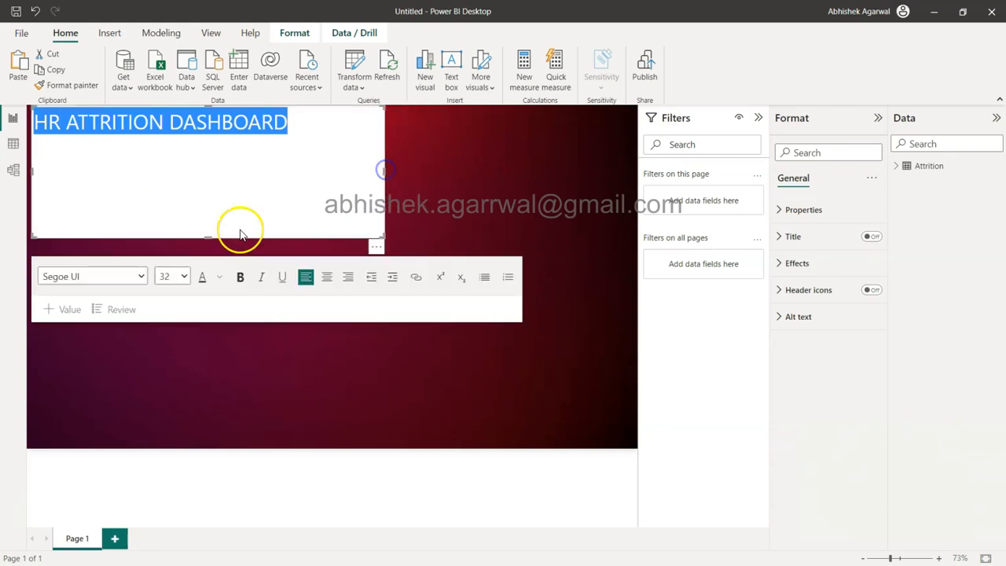
{"action": "left_click_drag", "start_coordinate": [205, 238], "coordinate": [238, 132]}
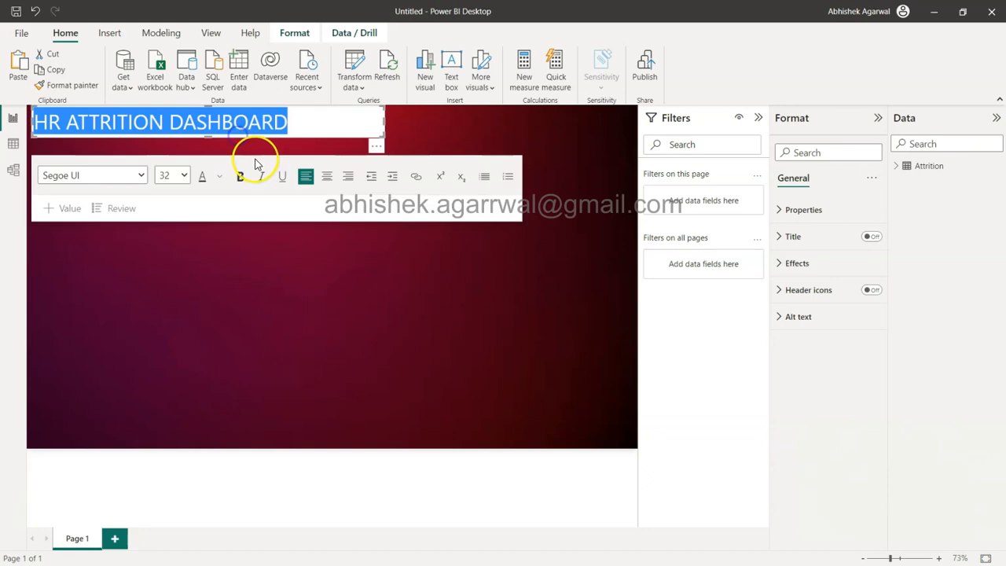
{"action": "left_click", "coordinate": [479, 134]}
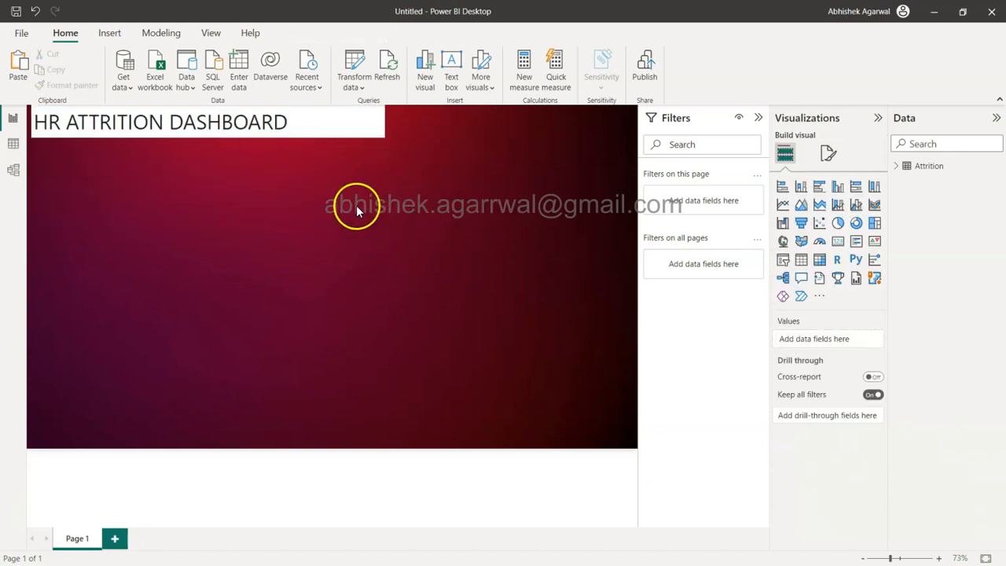
{"action": "left_click", "coordinate": [358, 107]}
{"action": "left_click_drag", "start_coordinate": [362, 117], "coordinate": [361, 113]}
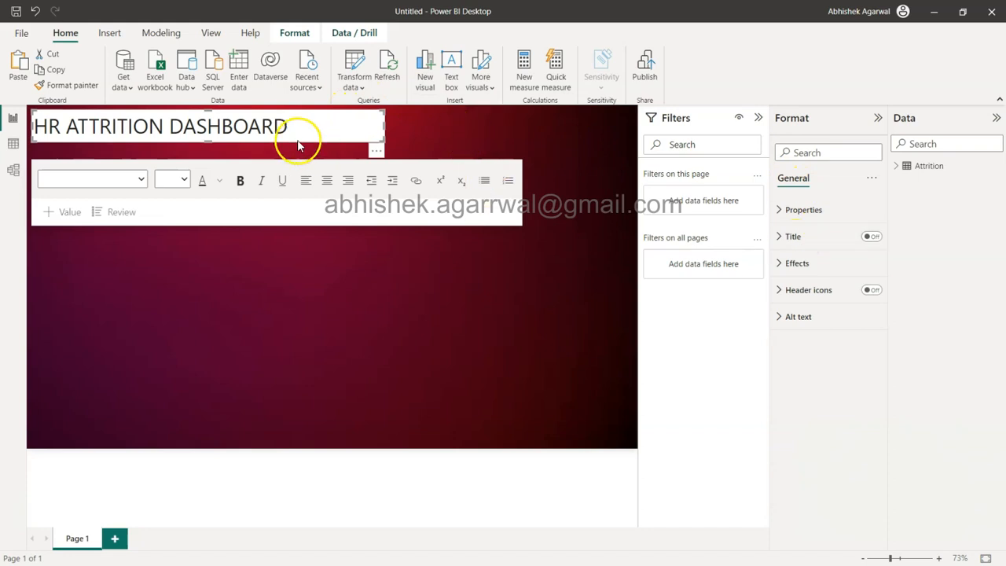
Turn off the title text box's background and change the title text colour to light grey
{"action": "left_click", "coordinate": [794, 264]}
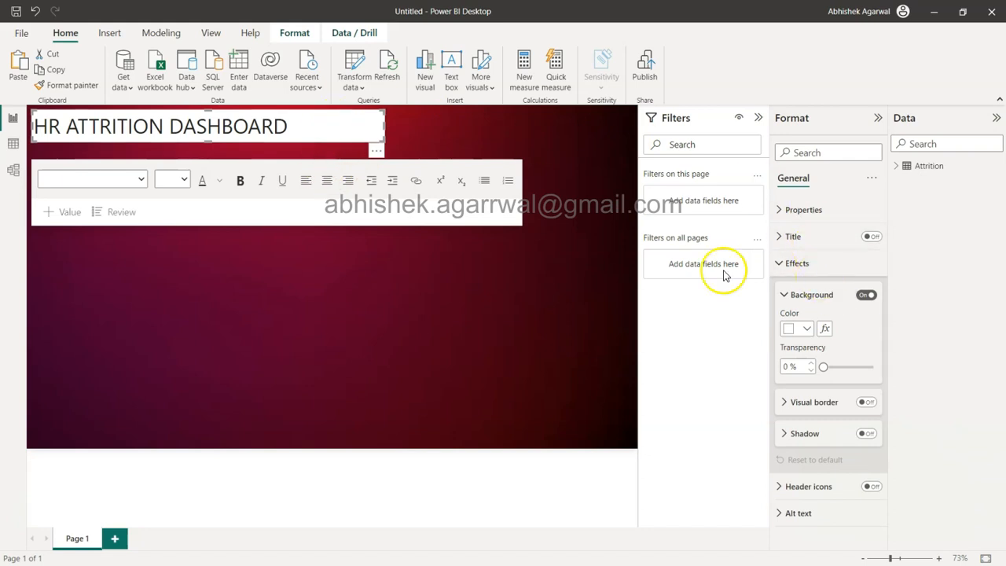
{"action": "left_click", "coordinate": [865, 295]}
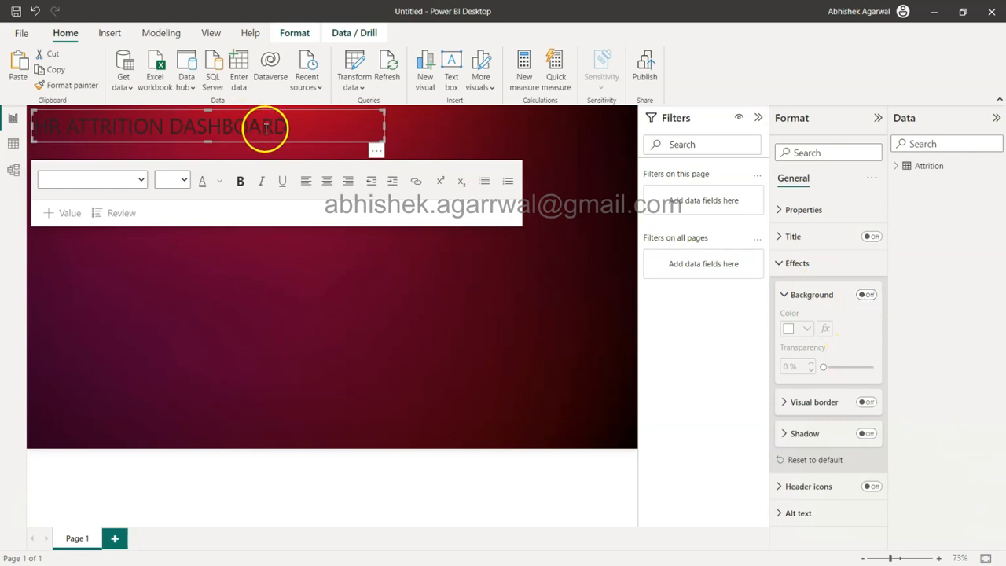
{"action": "left_click_drag", "start_coordinate": [288, 125], "coordinate": [18, 106]}
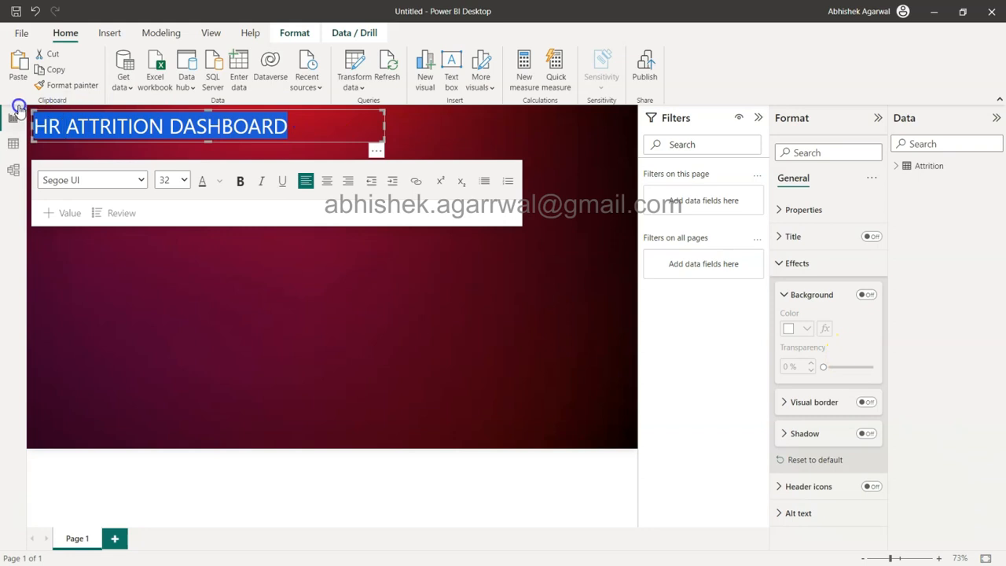
{"action": "left_click", "coordinate": [219, 180]}
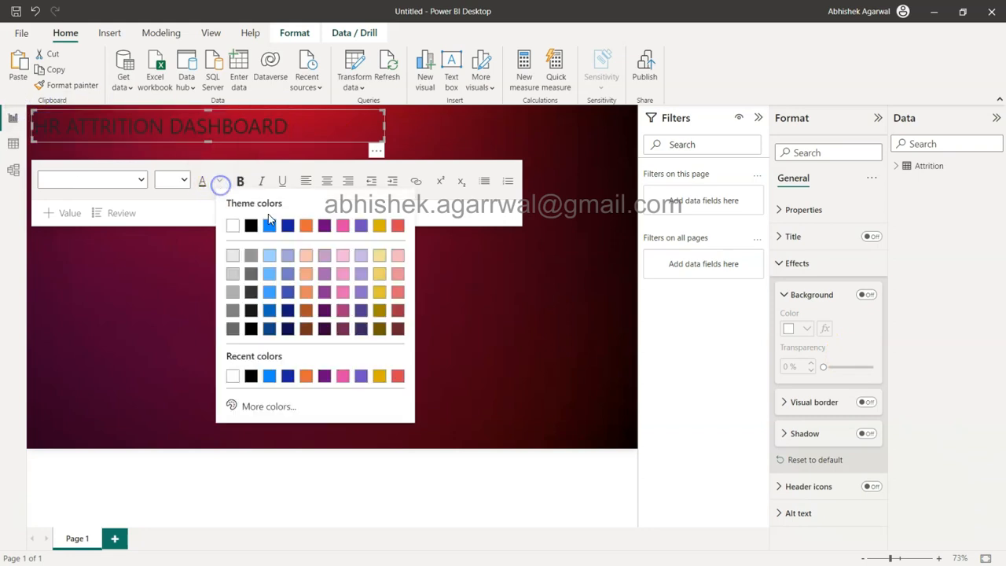
{"action": "left_click", "coordinate": [232, 273]}
{"action": "left_click", "coordinate": [271, 285]}
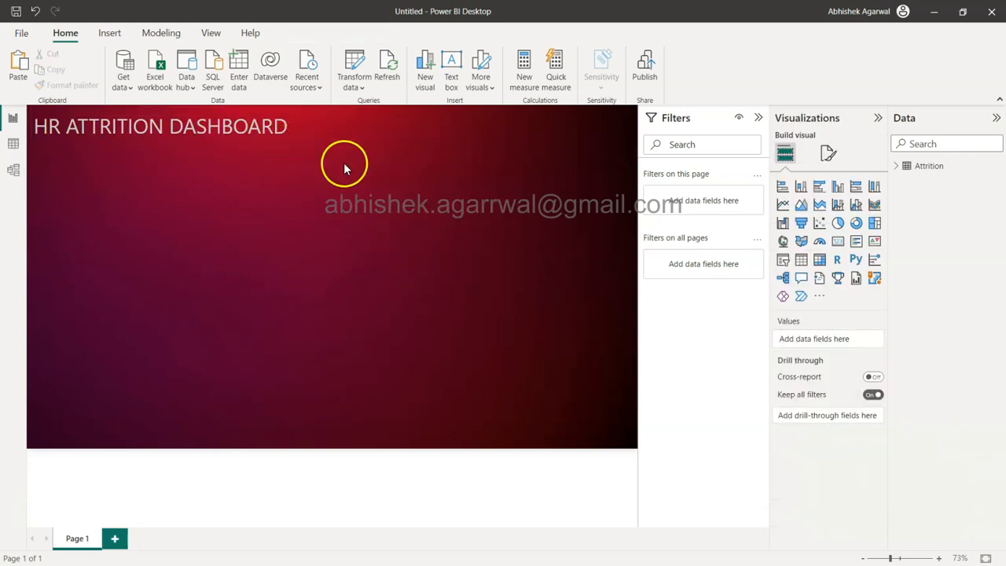
Collapse the Filters pane, then add an empty slicer and place it below the title in the page's upper right area
{"action": "left_click", "coordinate": [757, 117]}
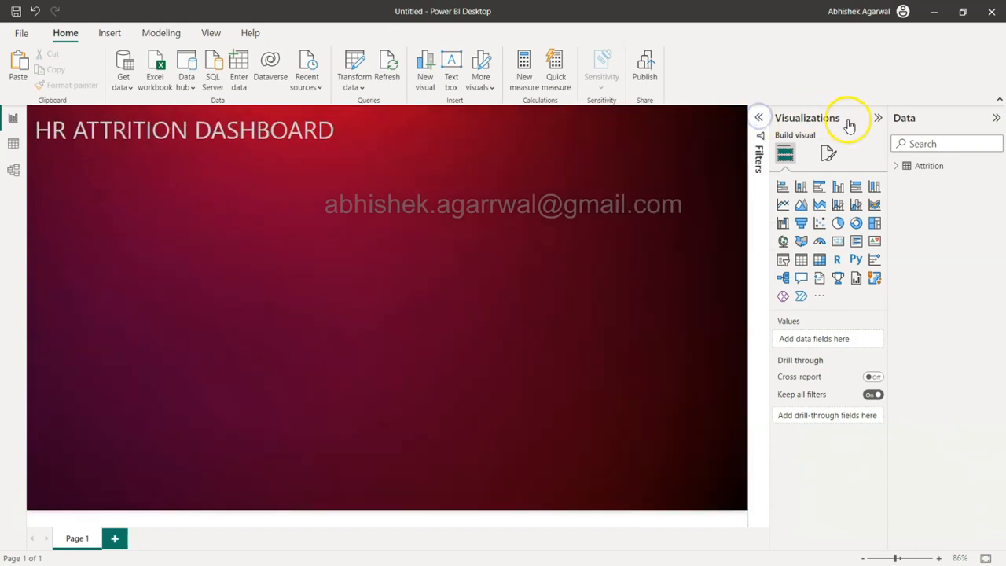
{"action": "left_click", "coordinate": [878, 118]}
{"action": "left_click", "coordinate": [995, 117]}
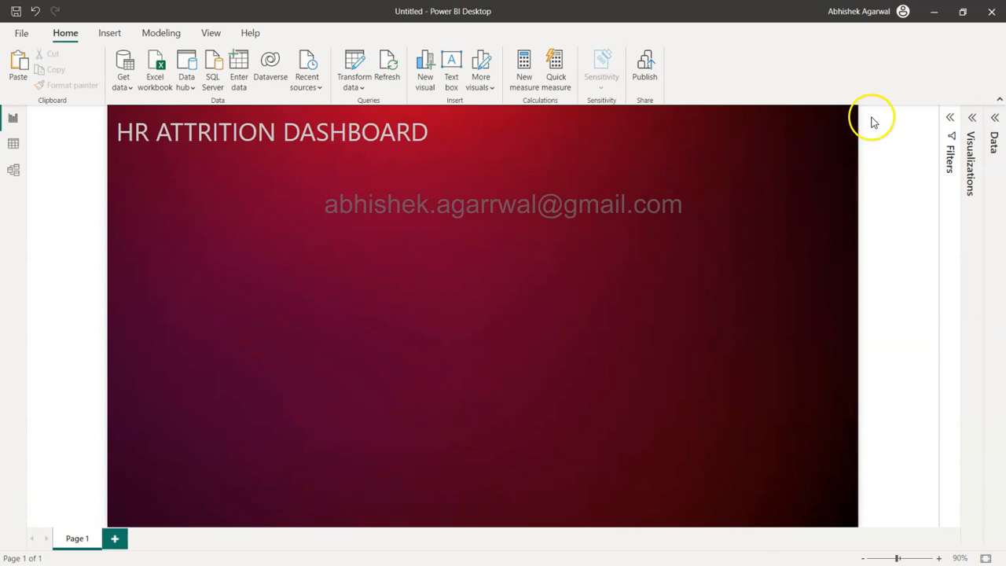
{"action": "left_click", "coordinate": [973, 119]}
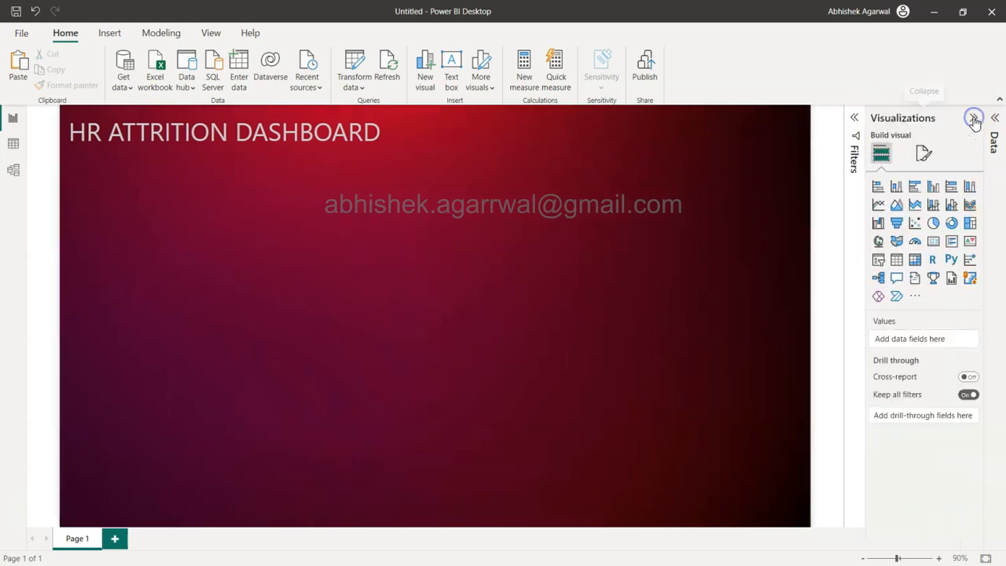
{"action": "left_click", "coordinate": [880, 262]}
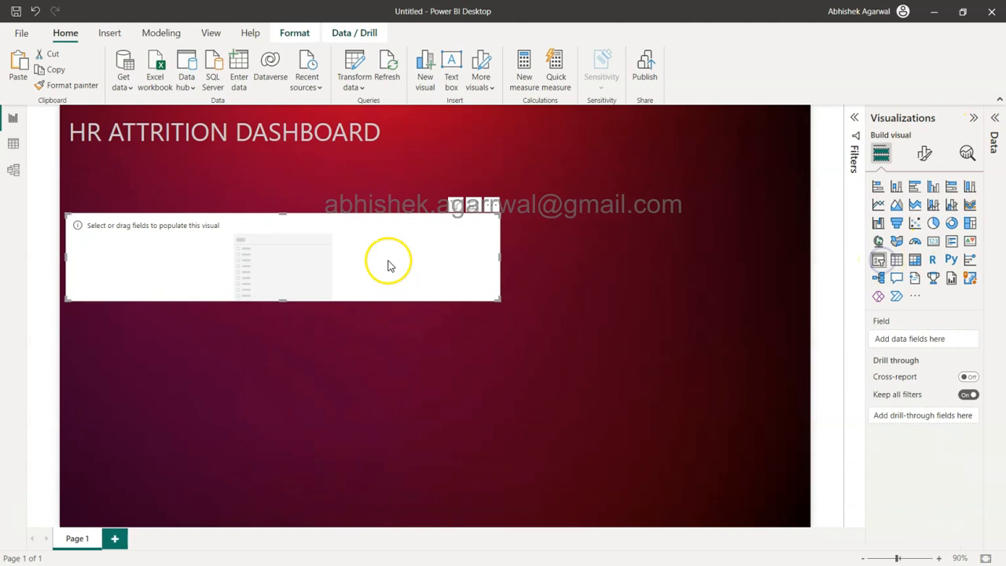
{"action": "left_click_drag", "start_coordinate": [330, 249], "coordinate": [582, 213]}
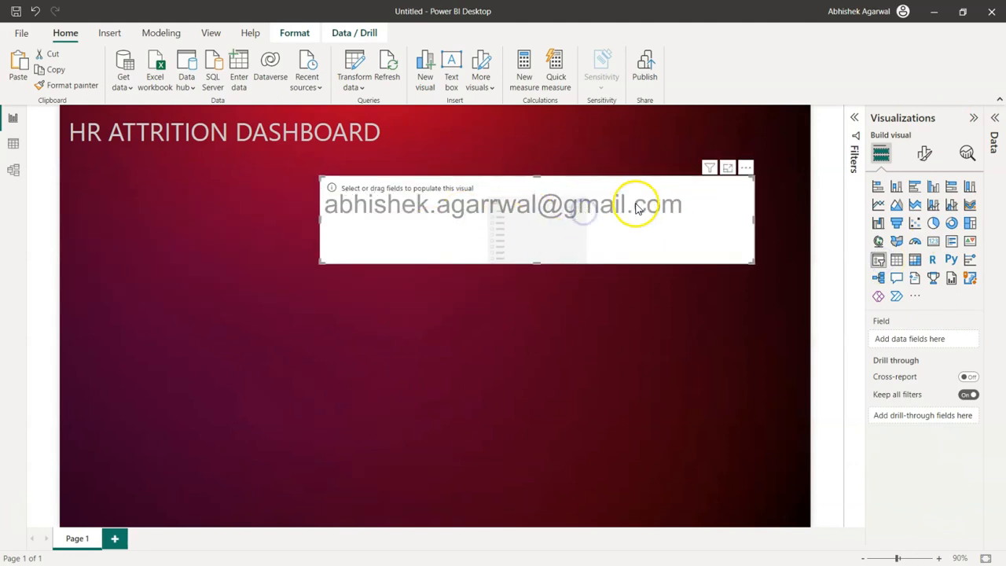
Examine the Attrition table's fields and data, including the Age (copy), Age Group and Department columns
{"action": "left_click", "coordinate": [996, 118]}
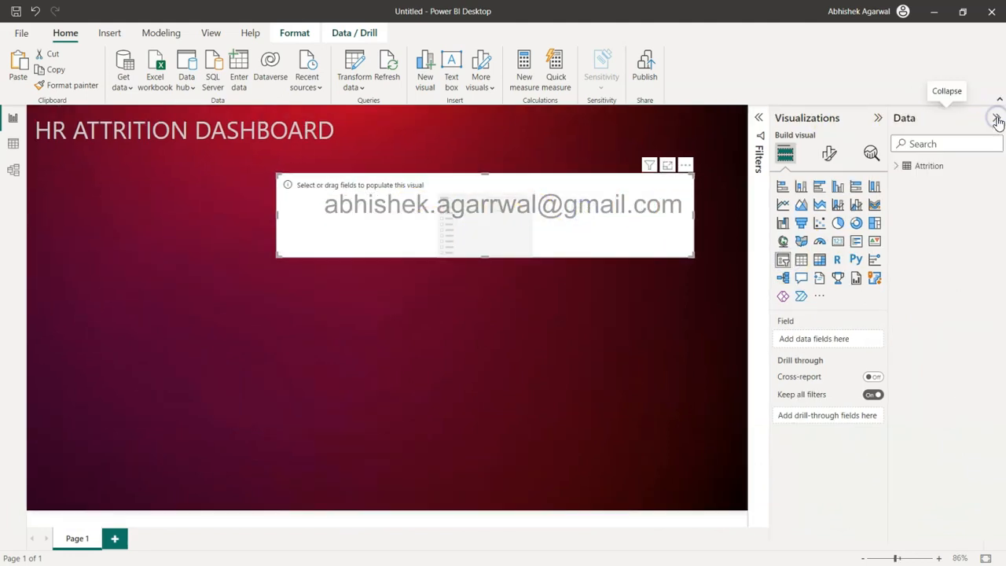
{"action": "left_click", "coordinate": [898, 166]}
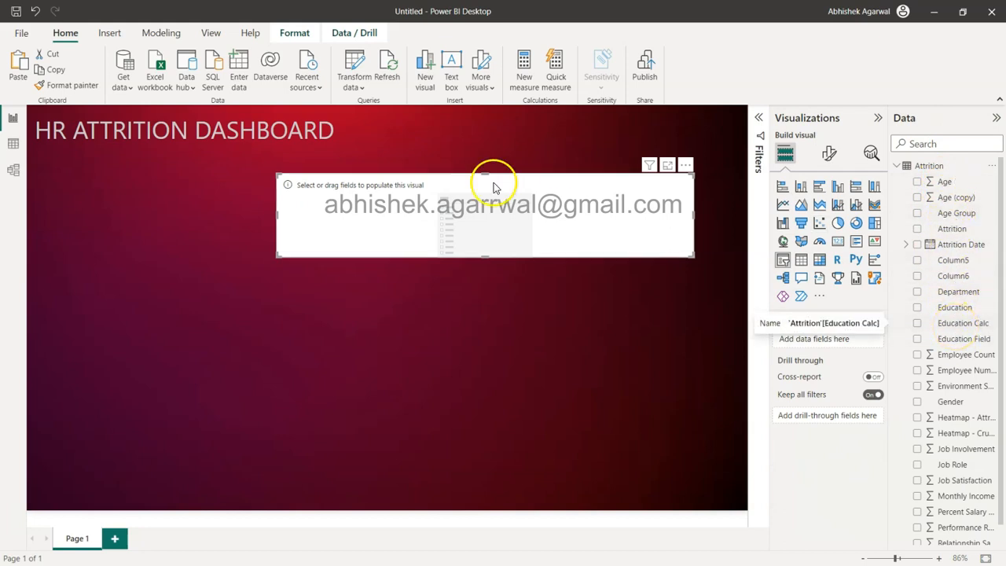
{"action": "left_click", "coordinate": [13, 147]}
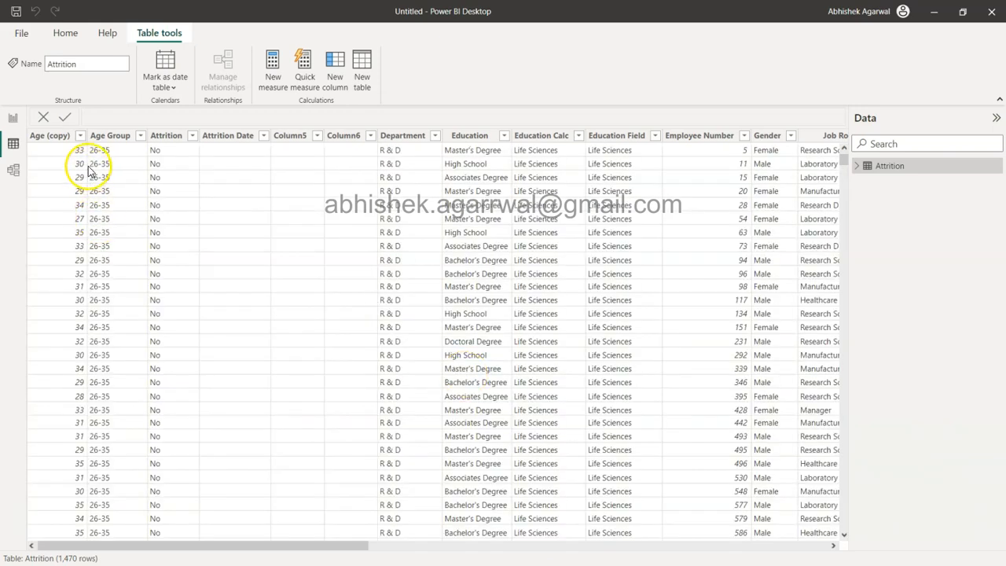
{"action": "left_click", "coordinate": [79, 138]}
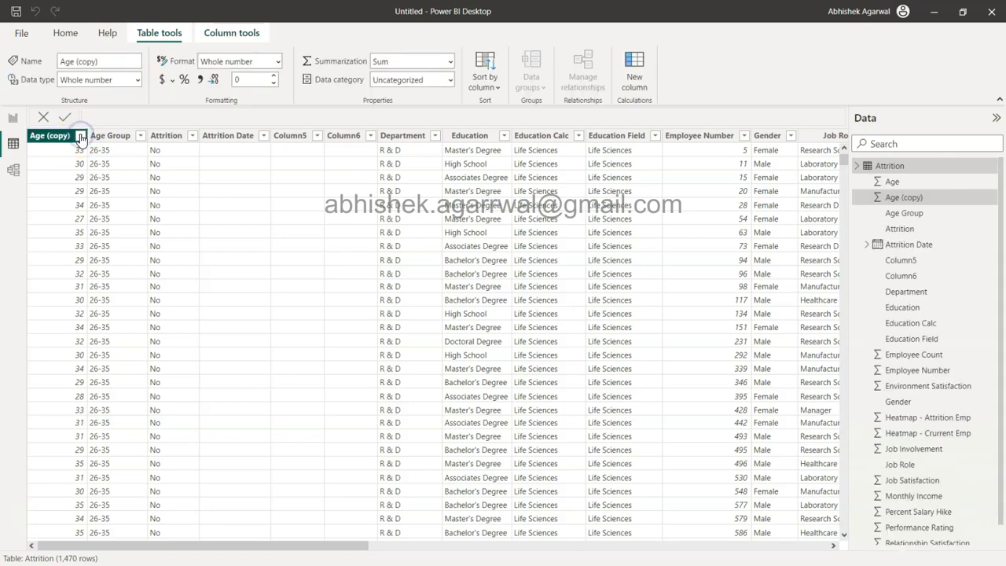
{"action": "left_click", "coordinate": [80, 136]}
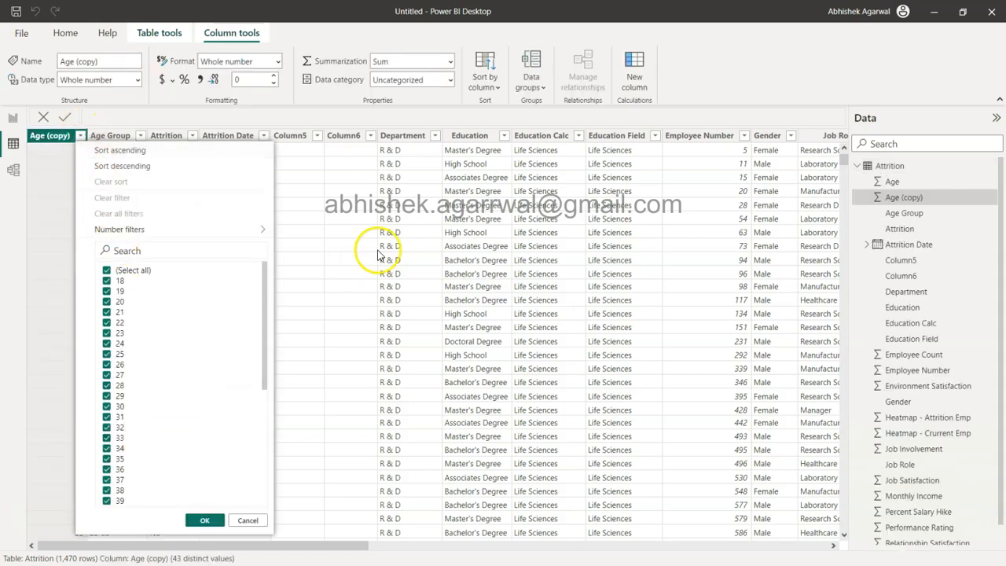
{"action": "left_click", "coordinate": [377, 251]}
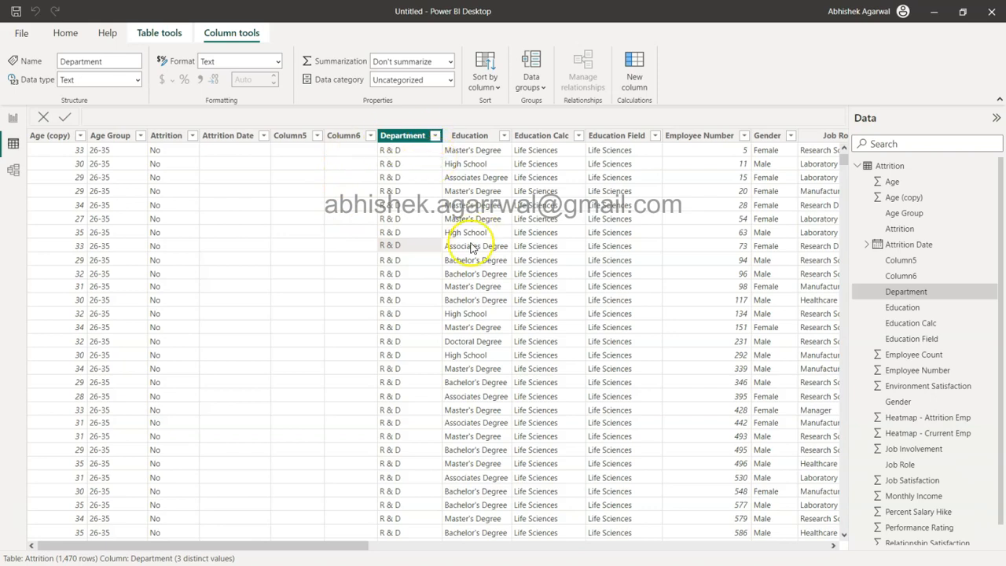
{"action": "left_click", "coordinate": [413, 138]}
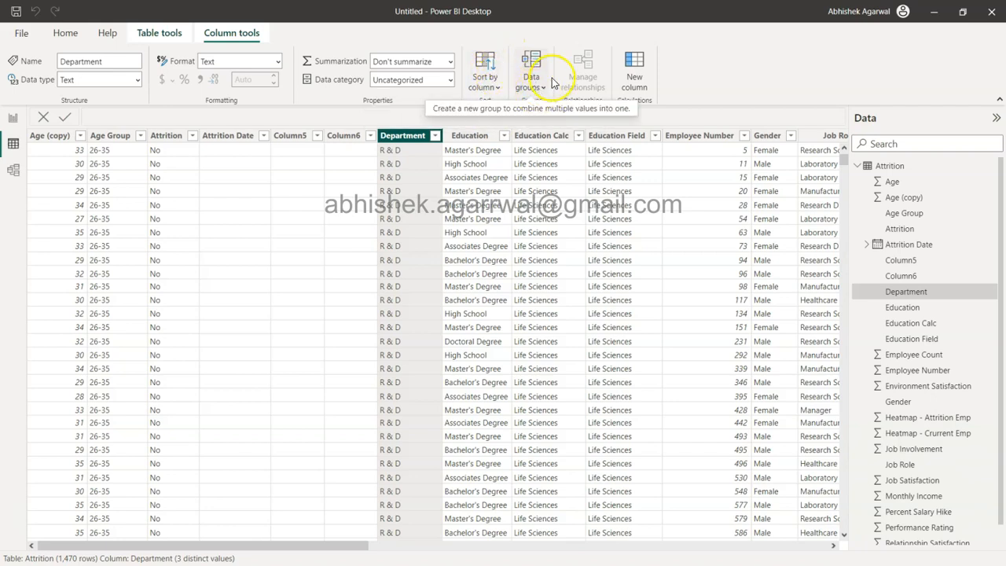
{"action": "left_click", "coordinate": [68, 137]}
{"action": "left_click", "coordinate": [103, 136]}
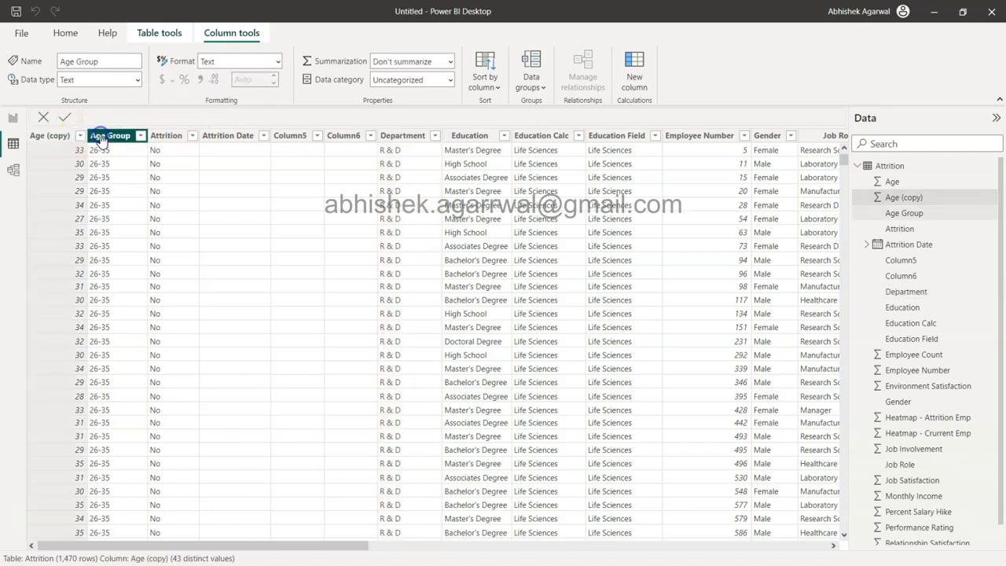
{"action": "left_click", "coordinate": [46, 139]}
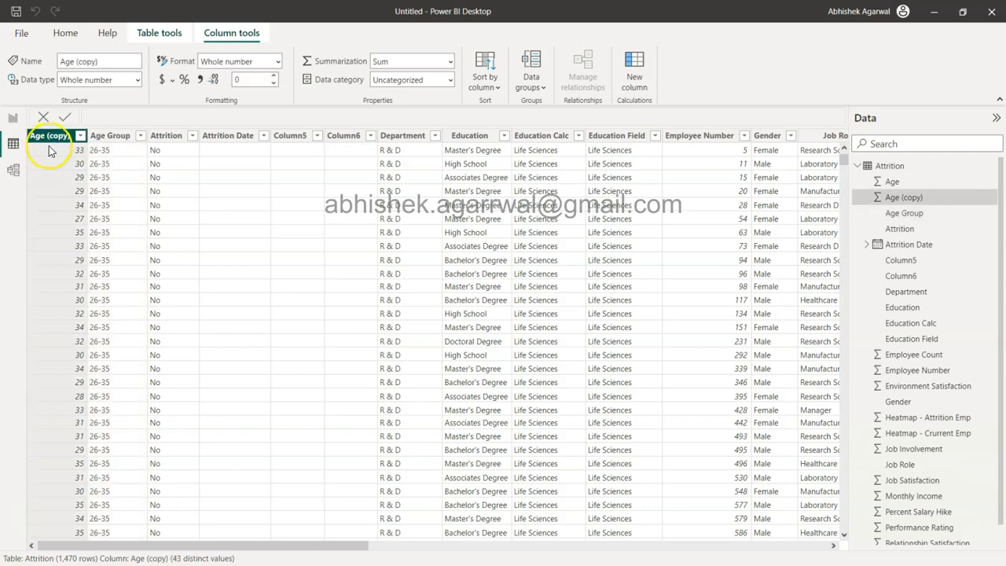
{"action": "left_click", "coordinate": [48, 150]}
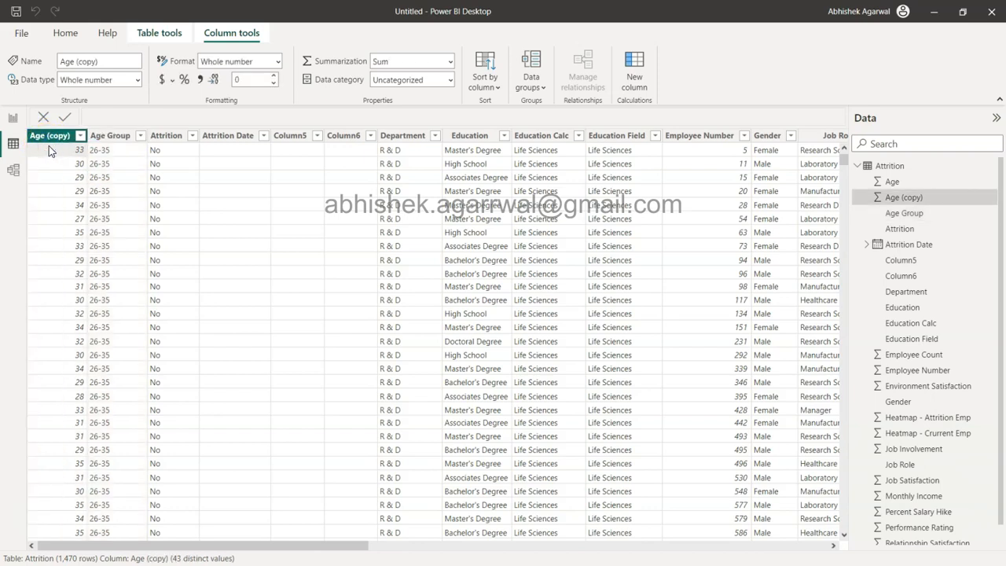
Return to the report page, assign the Department field to the empty slicer and set the slicer style to Tile
{"action": "left_click", "coordinate": [13, 118]}
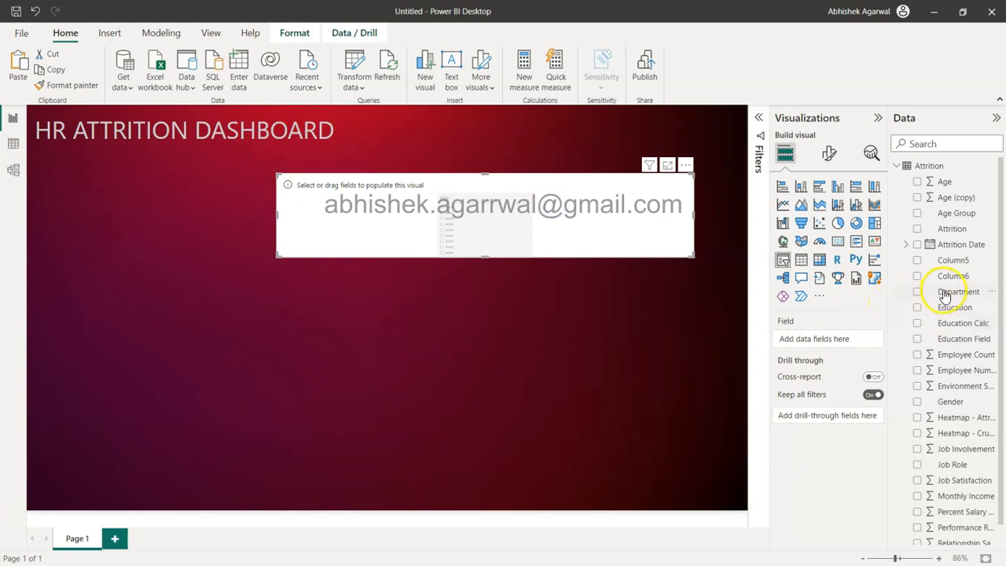
{"action": "left_click_drag", "start_coordinate": [940, 292], "coordinate": [807, 339]}
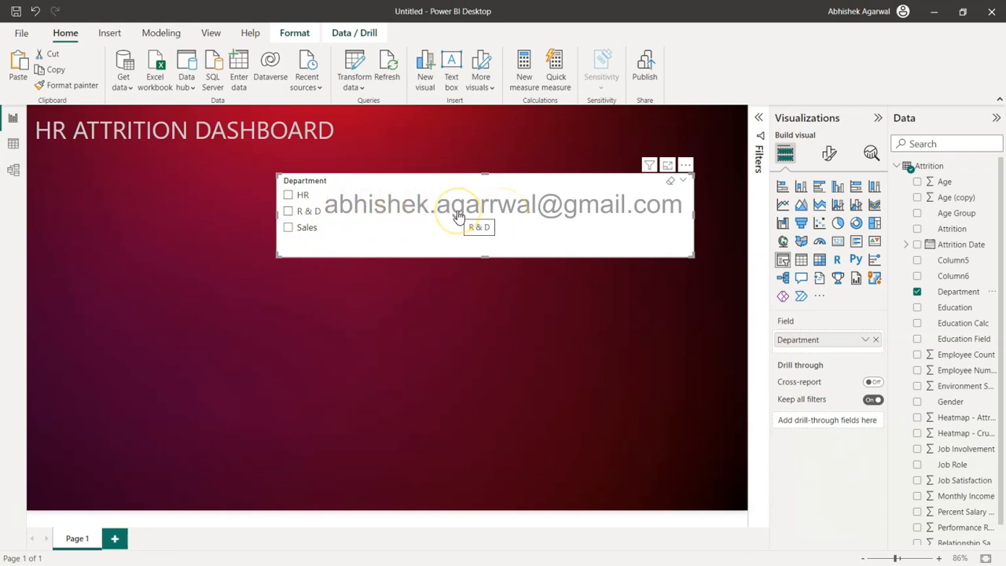
{"action": "left_click", "coordinate": [830, 155]}
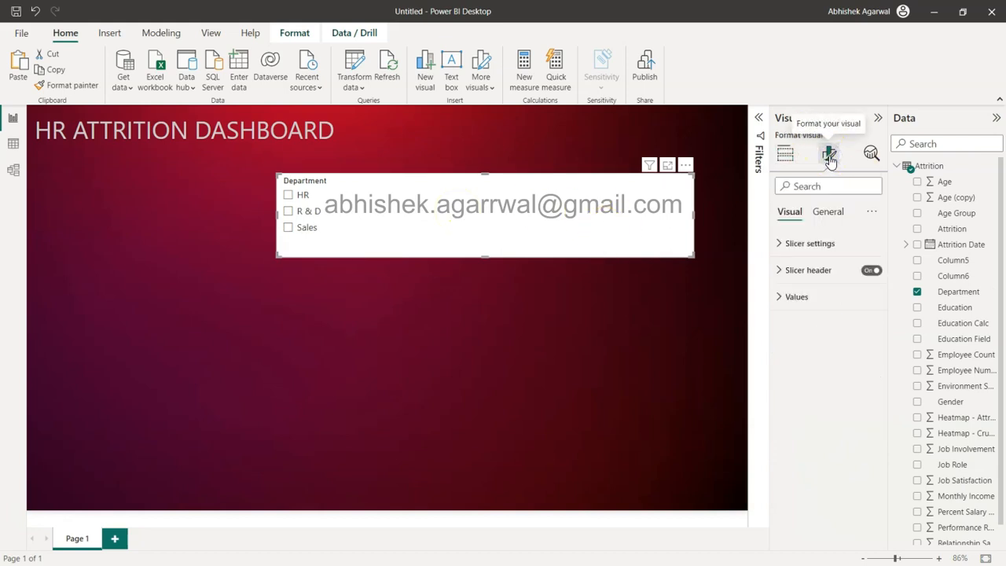
{"action": "left_click", "coordinate": [813, 256]}
{"action": "left_click", "coordinate": [819, 308]}
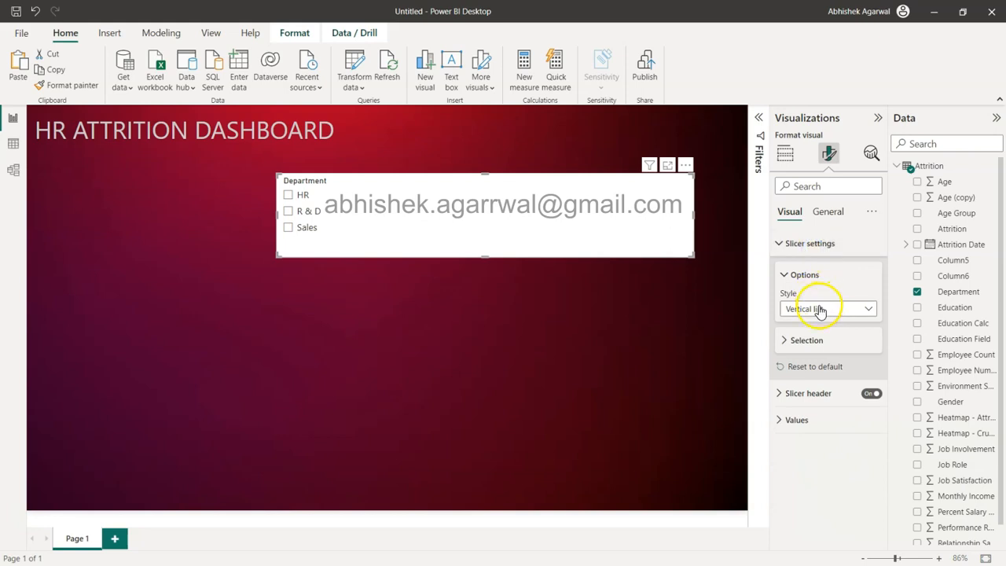
{"action": "left_click", "coordinate": [819, 338]}
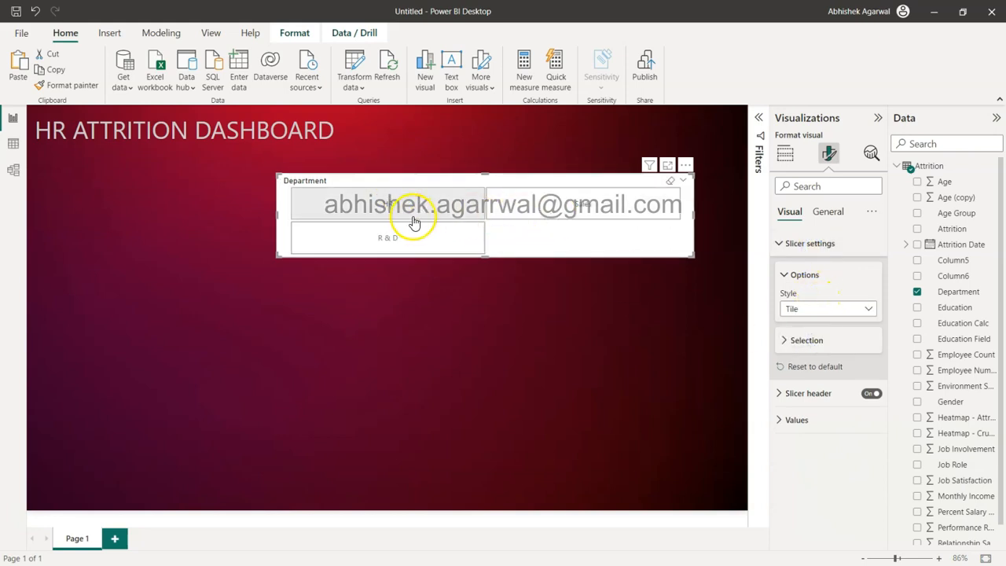
Shrink the Department slicer so its three tiles fit in one compact row, and move it up beside the dashboard title
{"action": "left_click_drag", "start_coordinate": [485, 253], "coordinate": [490, 209]}
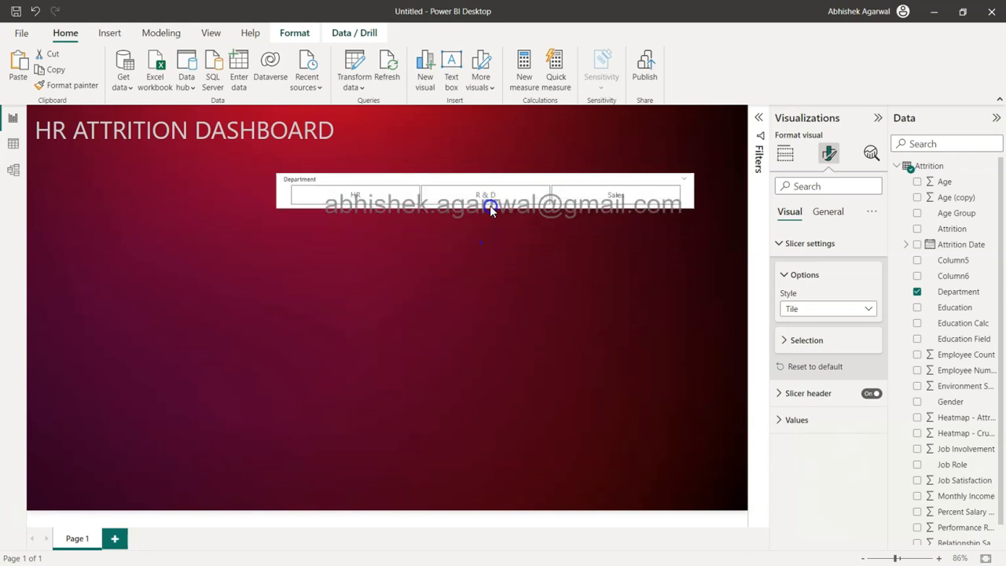
{"action": "left_click_drag", "start_coordinate": [288, 194], "coordinate": [524, 213]}
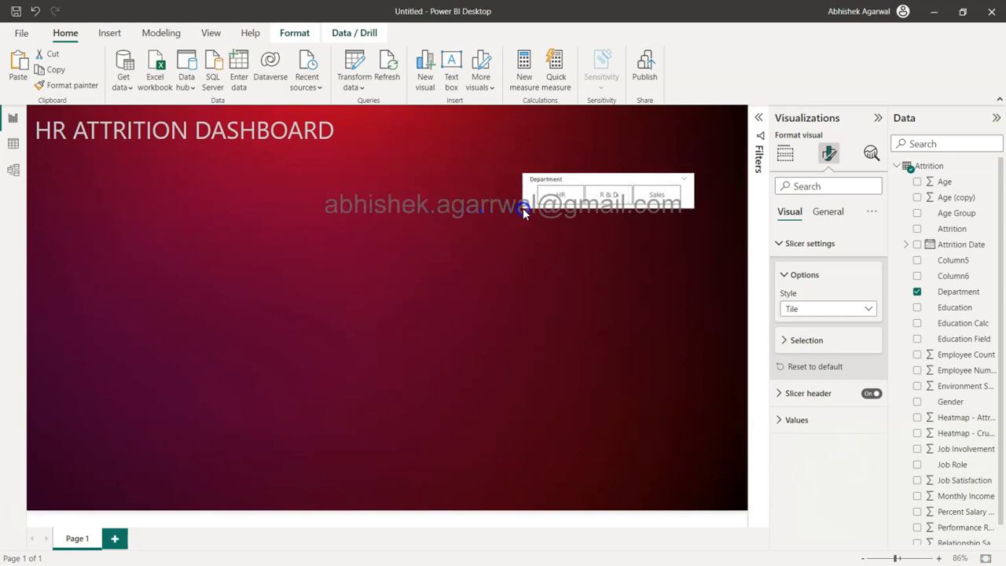
{"action": "left_click_drag", "start_coordinate": [597, 175], "coordinate": [576, 124]}
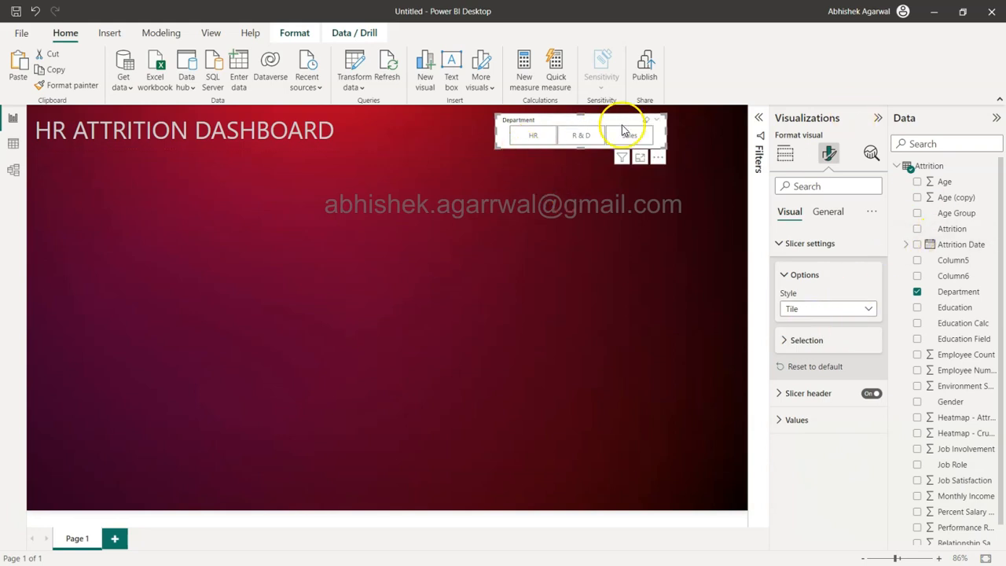
Turn off the background effect of the Department slicer
{"action": "left_click", "coordinate": [833, 219]}
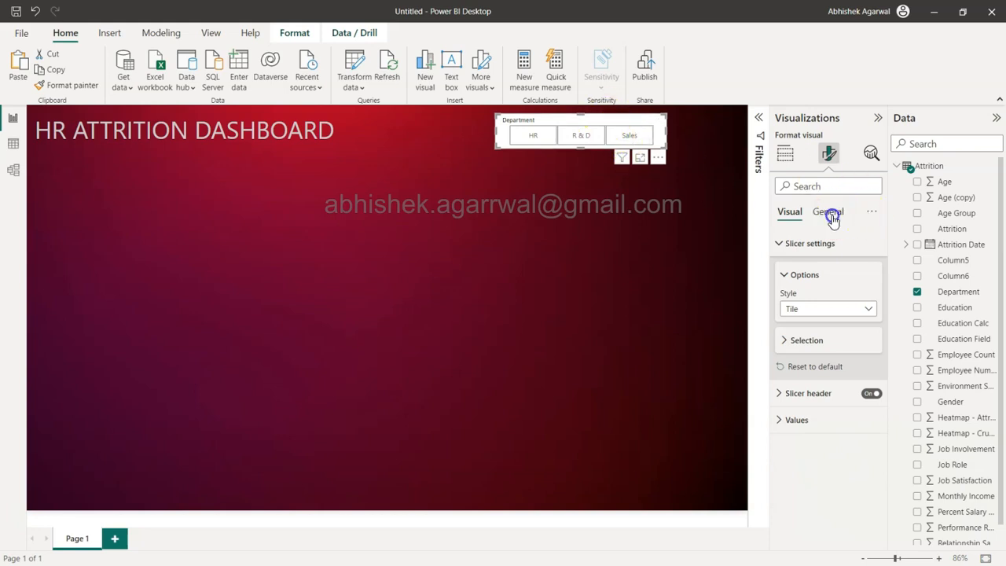
{"action": "left_click", "coordinate": [794, 293]}
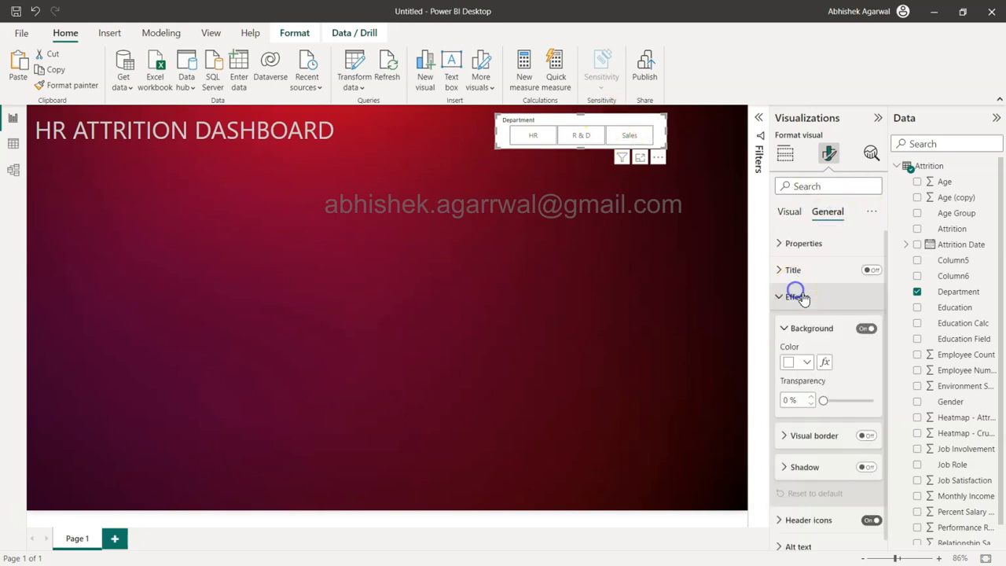
{"action": "left_click", "coordinate": [868, 330]}
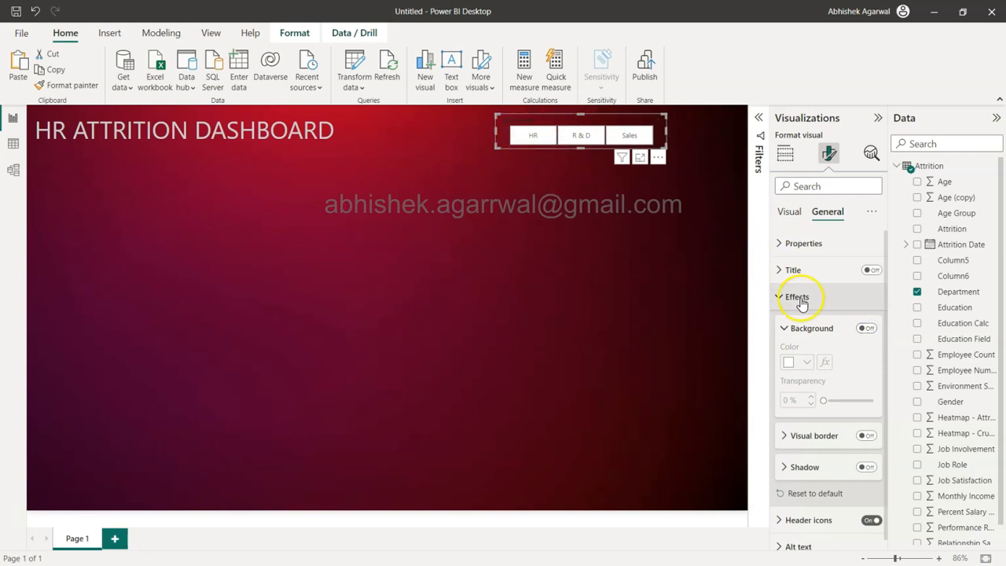
{"action": "scroll", "coordinate": [804, 341], "scroll_direction": "down", "scroll_amount": 1}
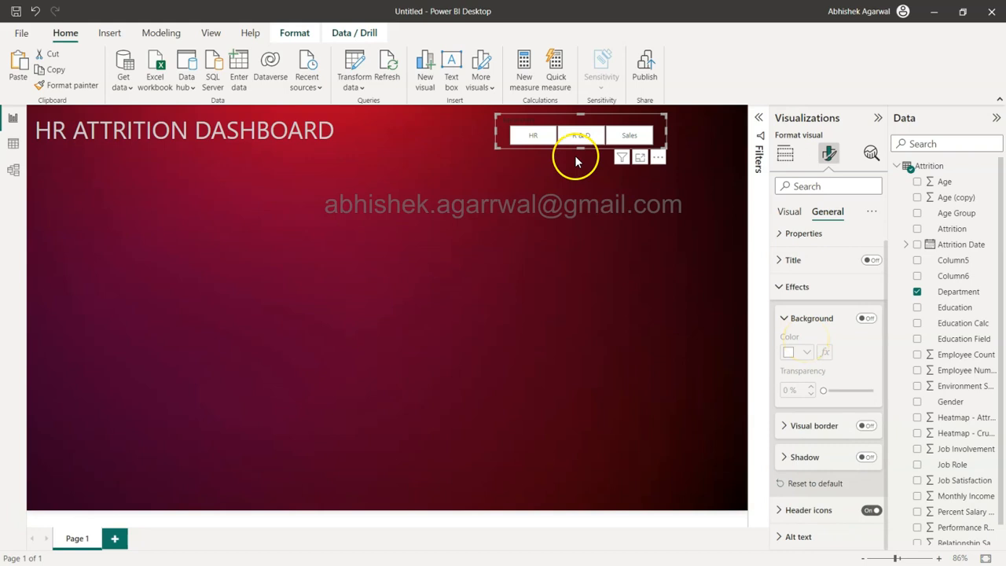
Set the font colour of the Department slicer's values to light grey
{"action": "left_click", "coordinate": [789, 210]}
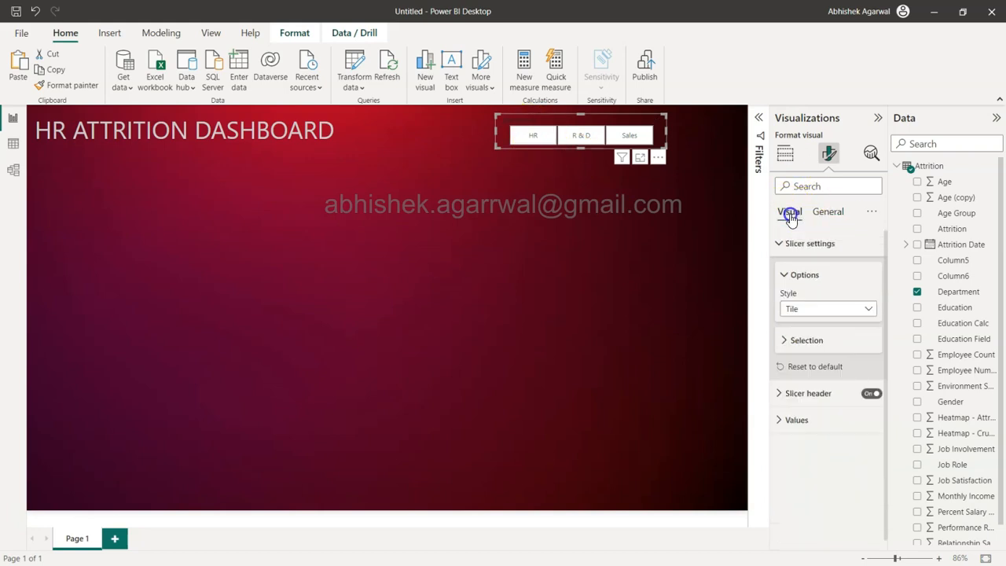
{"action": "left_click", "coordinate": [779, 243]}
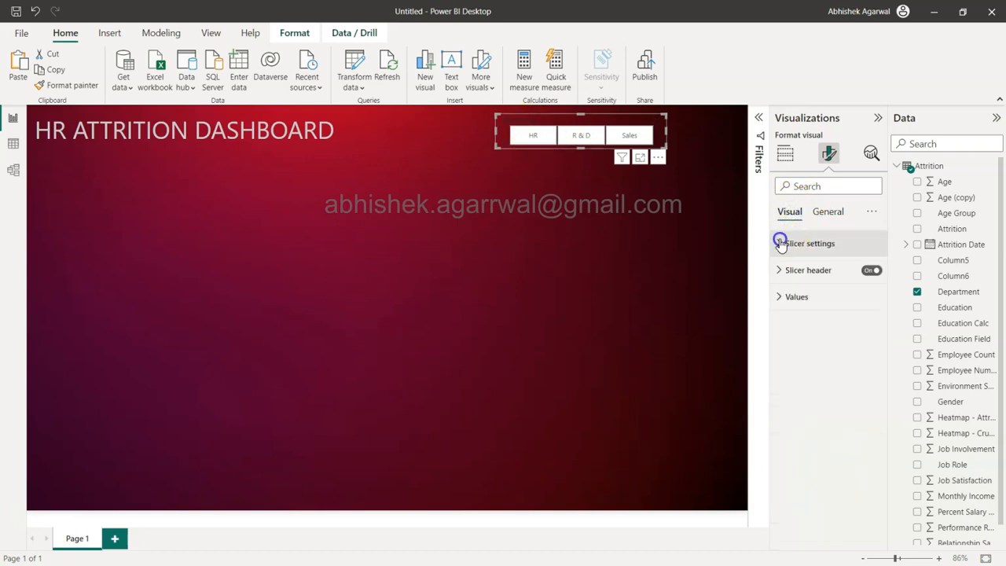
{"action": "left_click", "coordinate": [778, 296]}
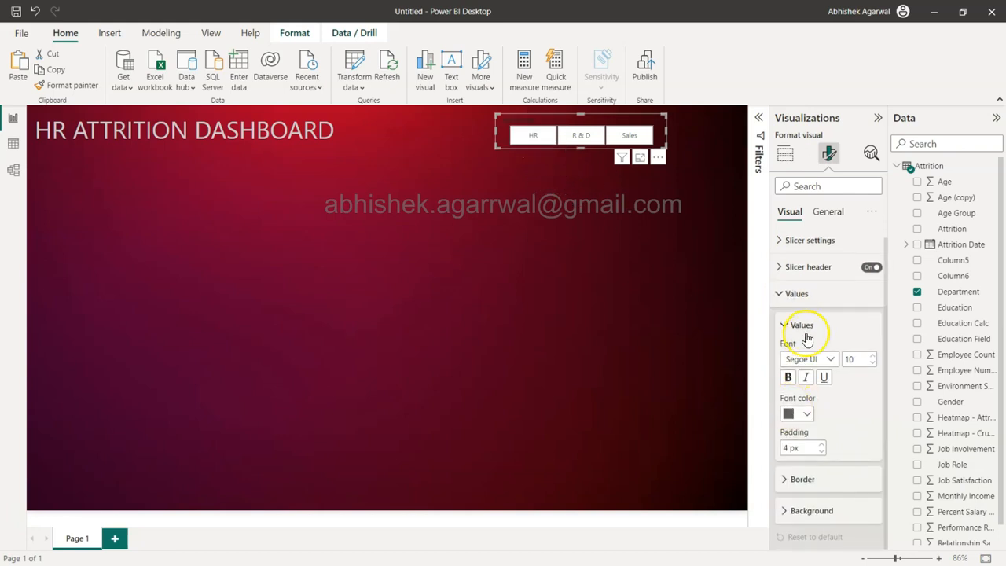
{"action": "left_click", "coordinate": [792, 415]}
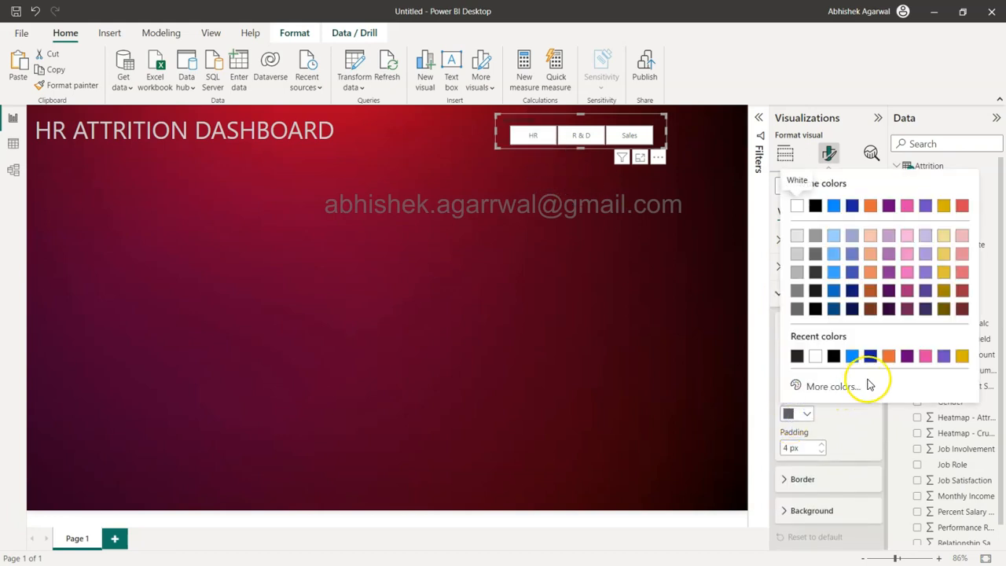
{"action": "left_click", "coordinate": [797, 258]}
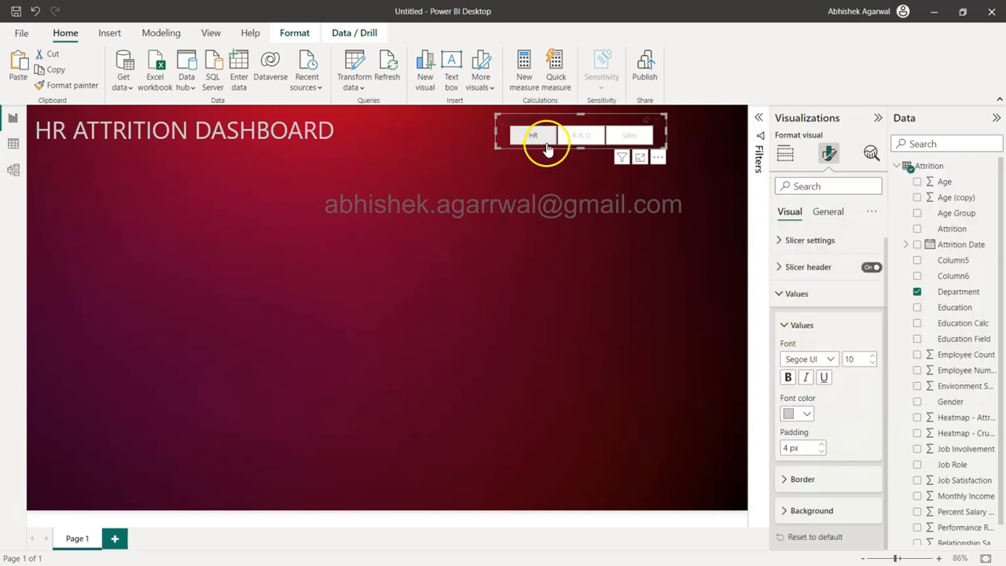
Try a dark pink background colour for the slicer's values, and settle on the darkest red shade
{"action": "left_click", "coordinate": [793, 295]}
{"action": "left_click", "coordinate": [794, 297]}
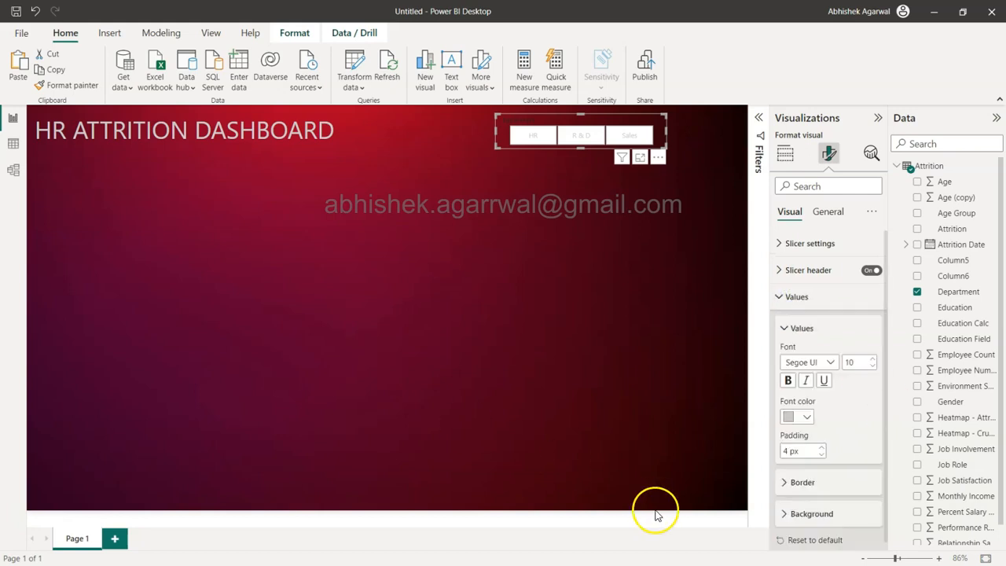
{"action": "left_click", "coordinate": [786, 515]}
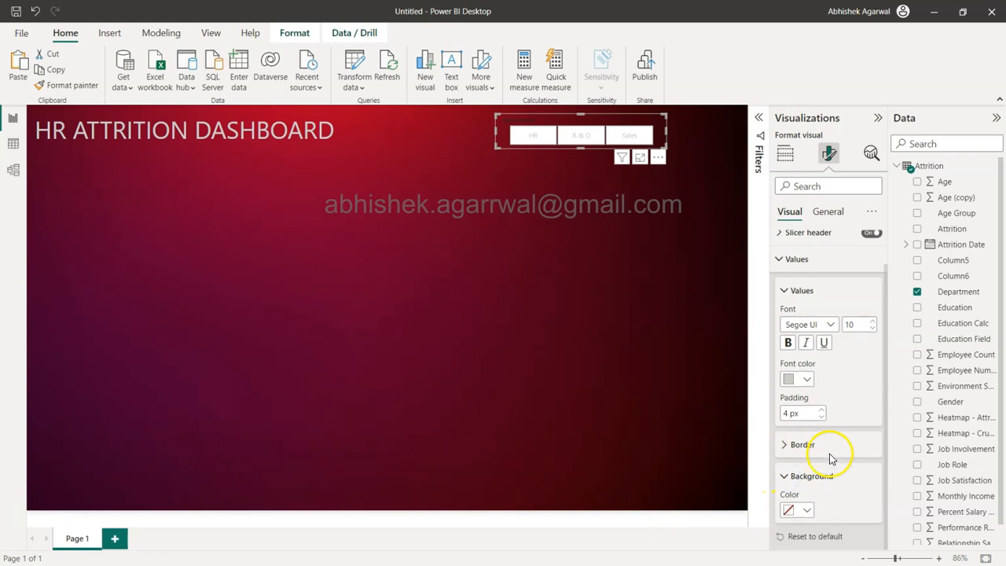
{"action": "left_click", "coordinate": [807, 510]}
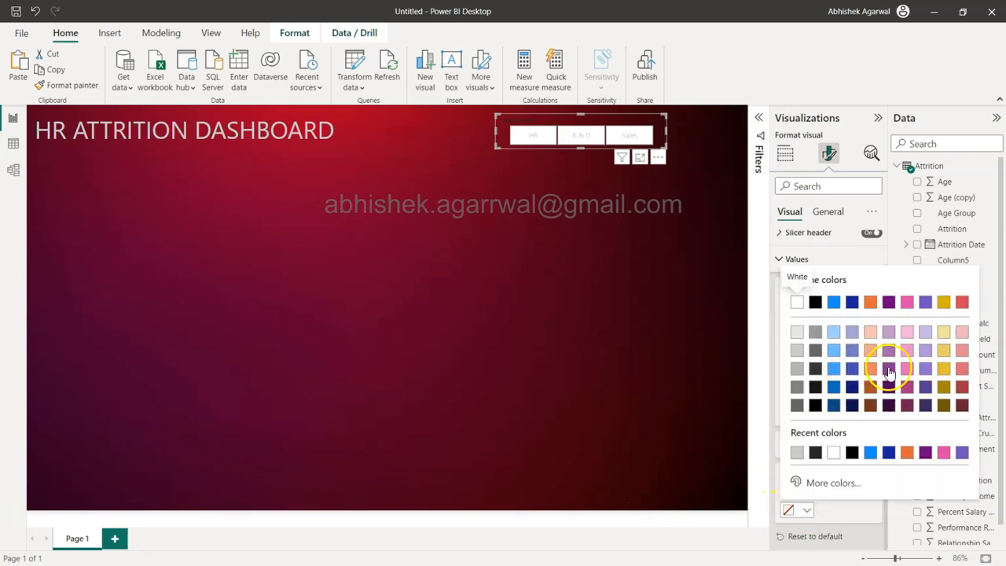
{"action": "left_click", "coordinate": [912, 404]}
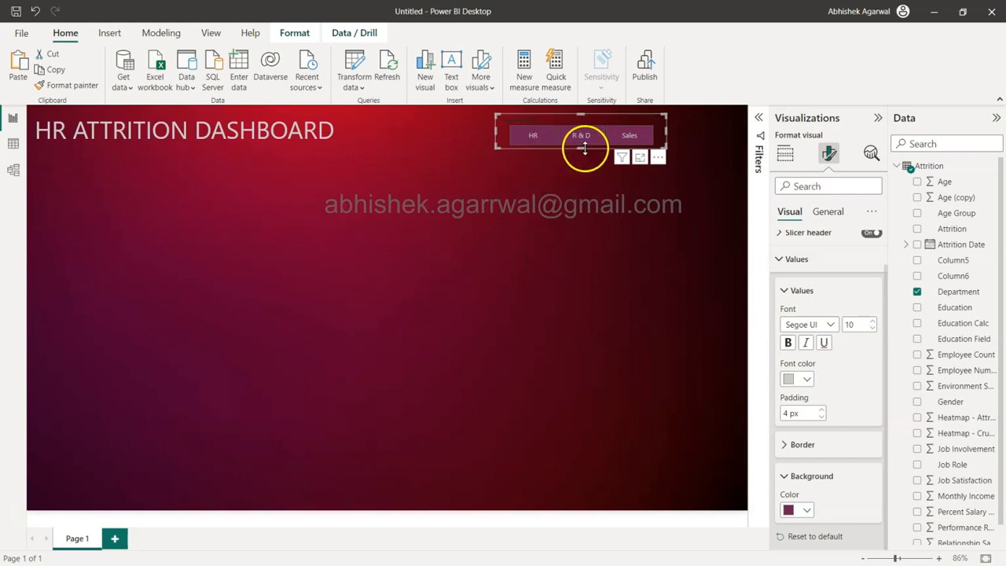
{"action": "left_click", "coordinate": [801, 511]}
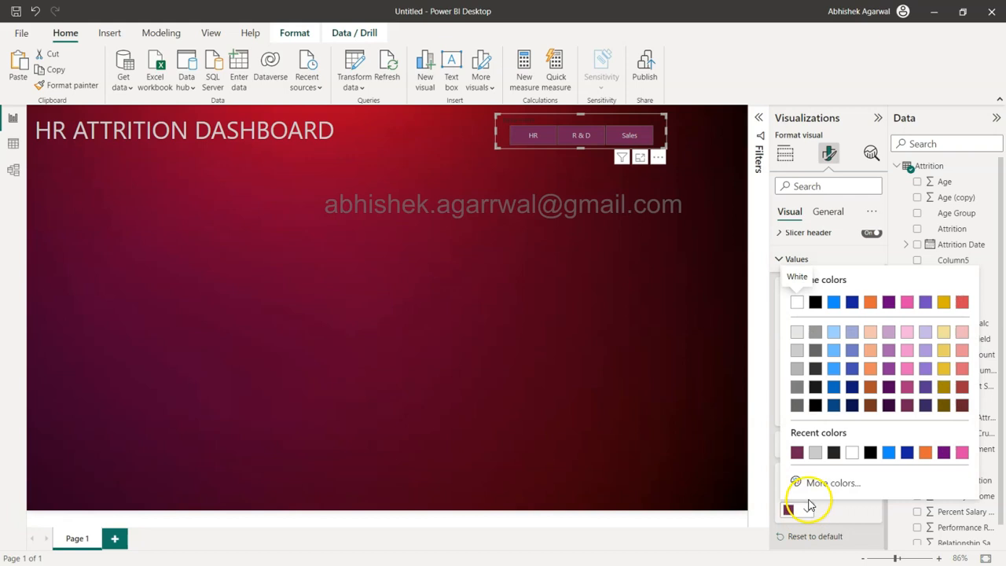
{"action": "left_click", "coordinate": [961, 405]}
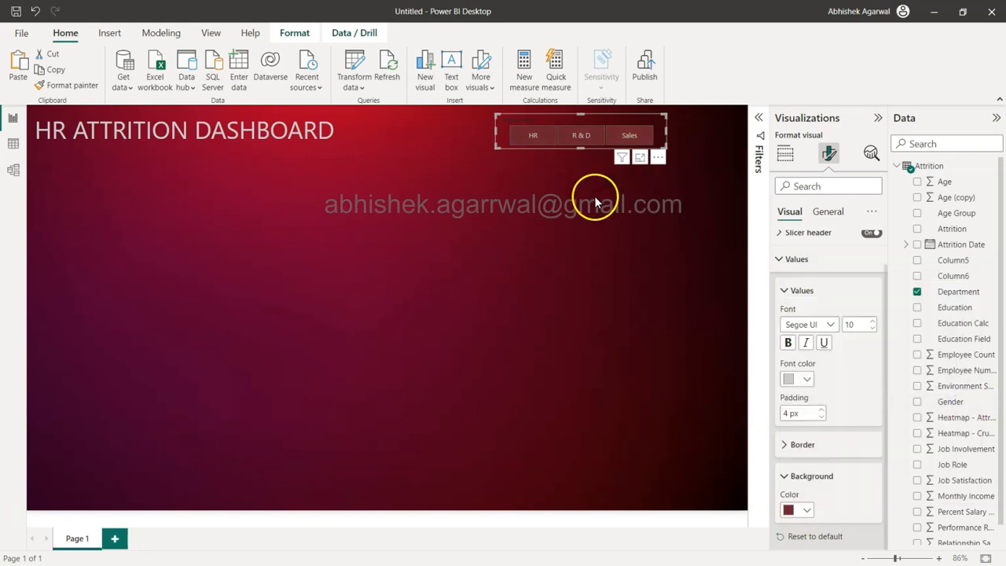
{"action": "left_click", "coordinate": [527, 218]}
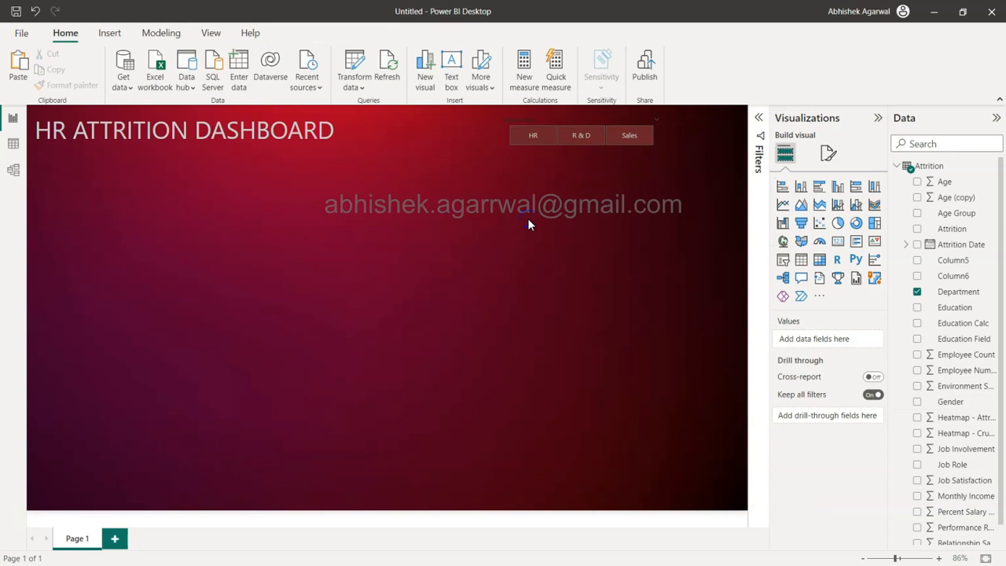
Make the Department slicer's value text bold, keeping the Tile style
{"action": "left_click", "coordinate": [582, 117]}
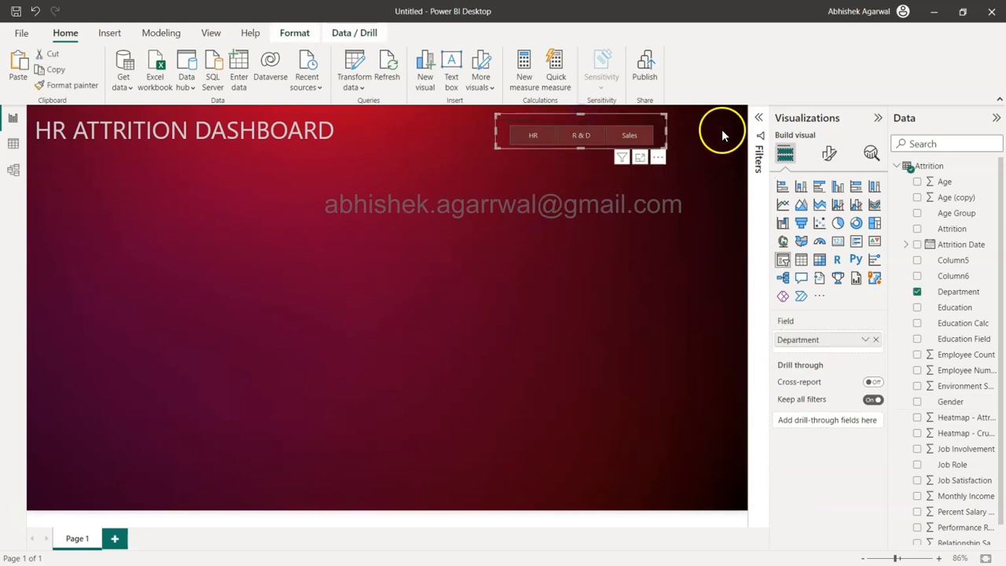
{"action": "left_click", "coordinate": [828, 153]}
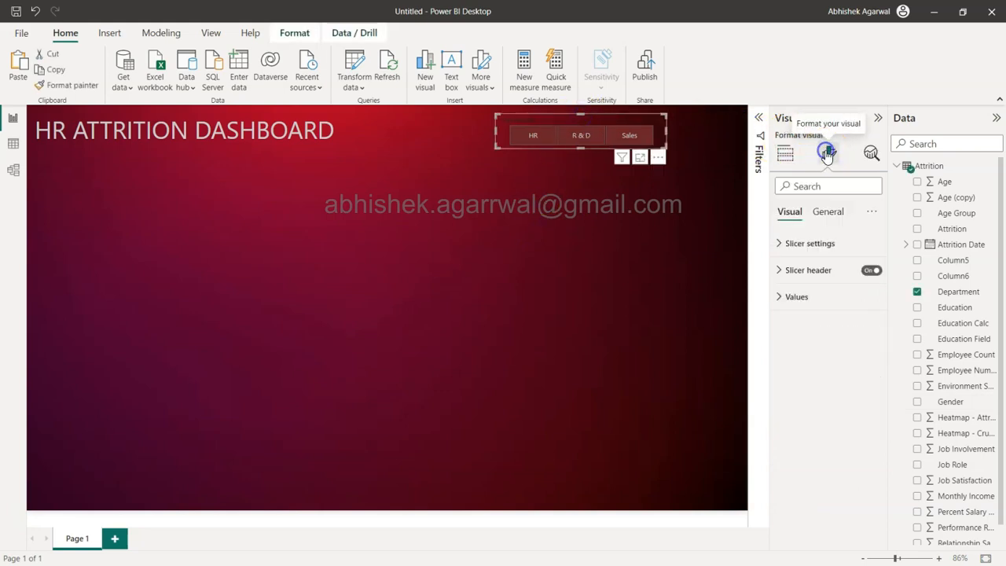
{"action": "left_click", "coordinate": [785, 244]}
{"action": "left_click", "coordinate": [825, 312]}
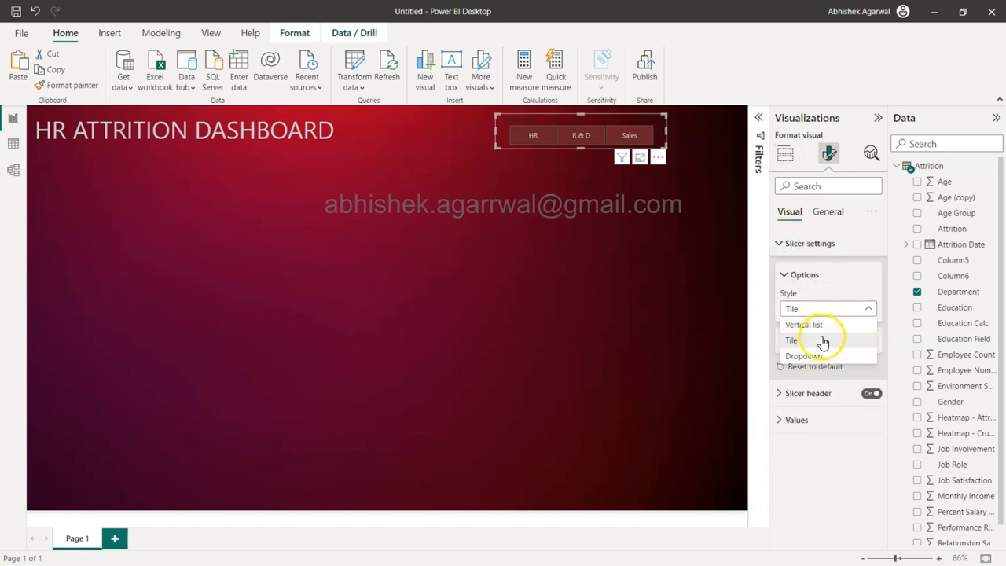
{"action": "left_click", "coordinate": [844, 289]}
{"action": "left_click", "coordinate": [799, 421]}
{"action": "scroll", "coordinate": [801, 414], "scroll_direction": "down", "scroll_amount": 2}
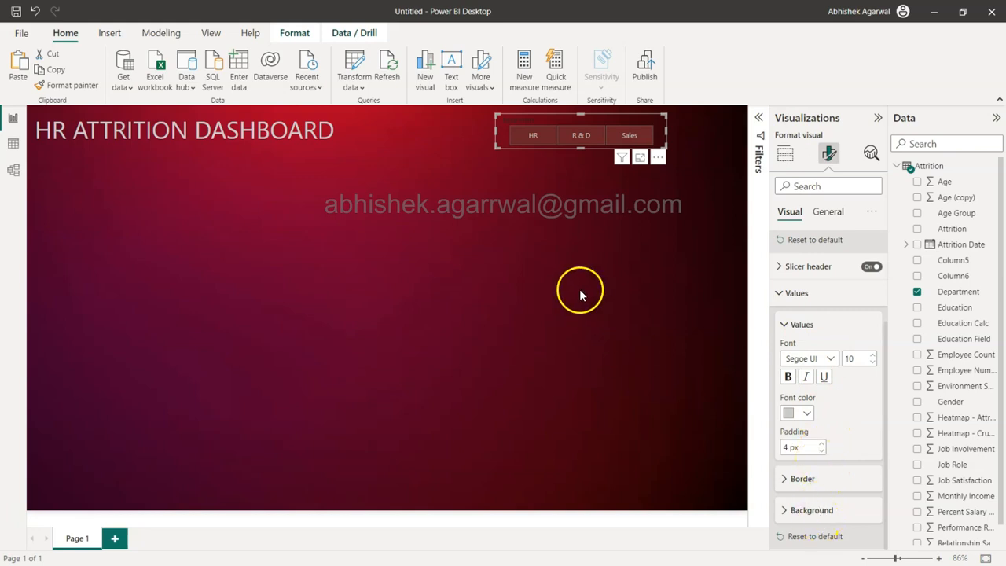
{"action": "left_click", "coordinate": [787, 379]}
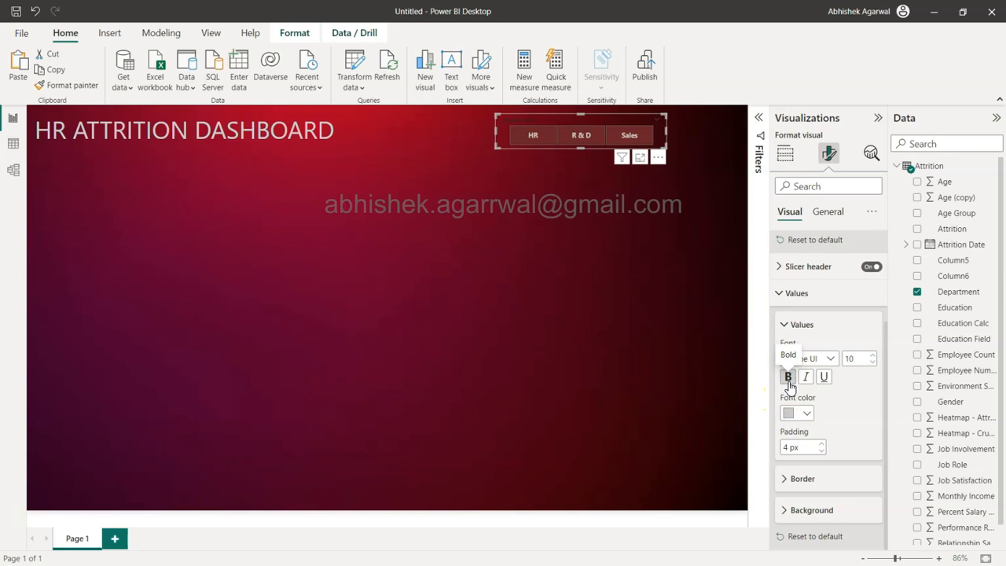
{"action": "left_click", "coordinate": [627, 294]}
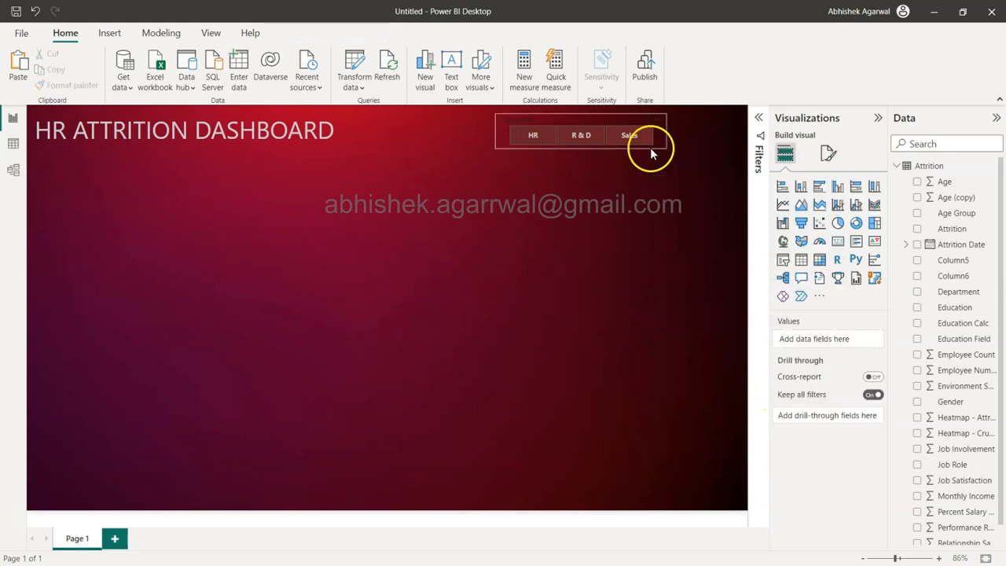
Widen the Department slicer slightly towards the page's right edge
{"action": "left_click", "coordinate": [629, 127]}
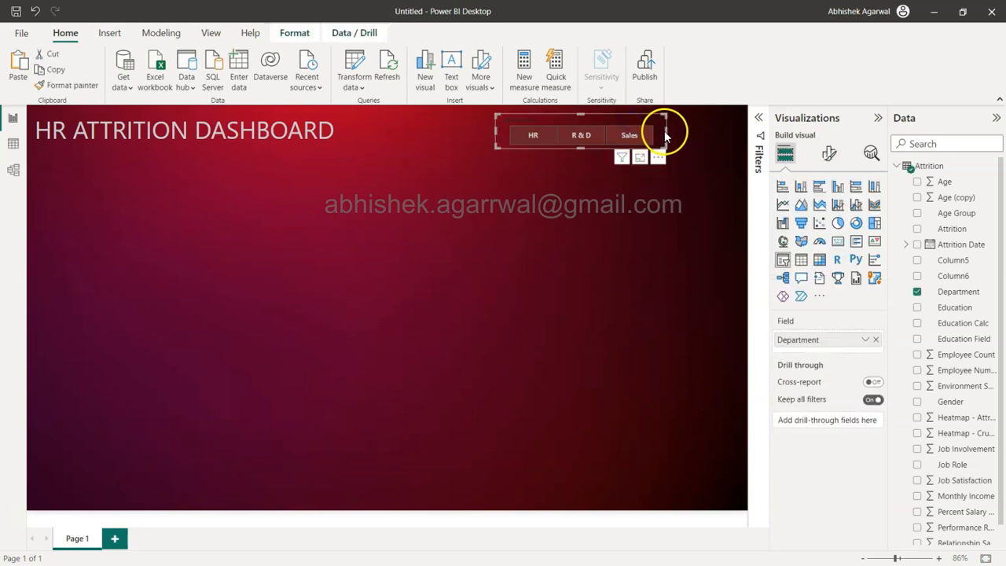
{"action": "left_click_drag", "start_coordinate": [667, 130], "coordinate": [696, 134]}
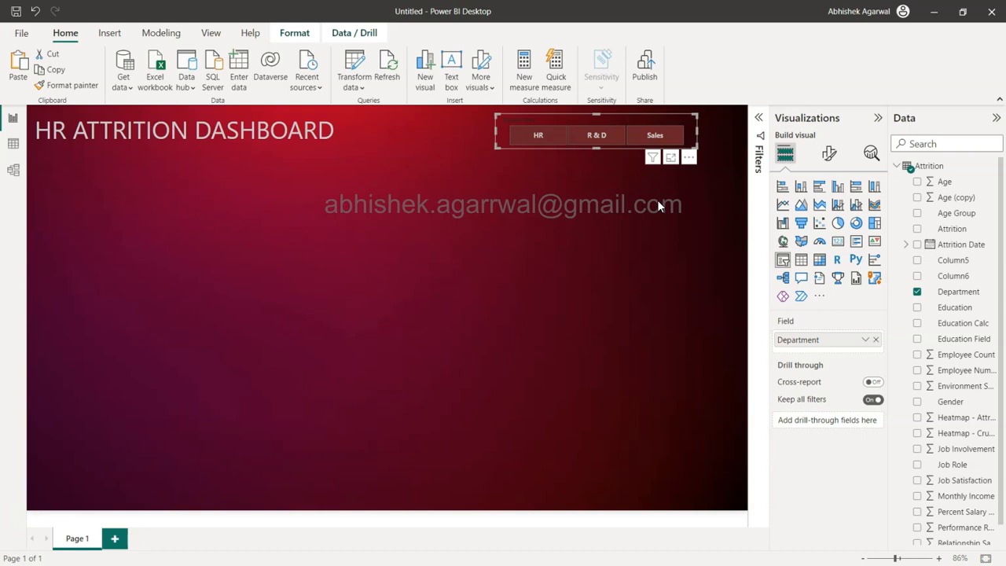
{"action": "left_click", "coordinate": [527, 237]}
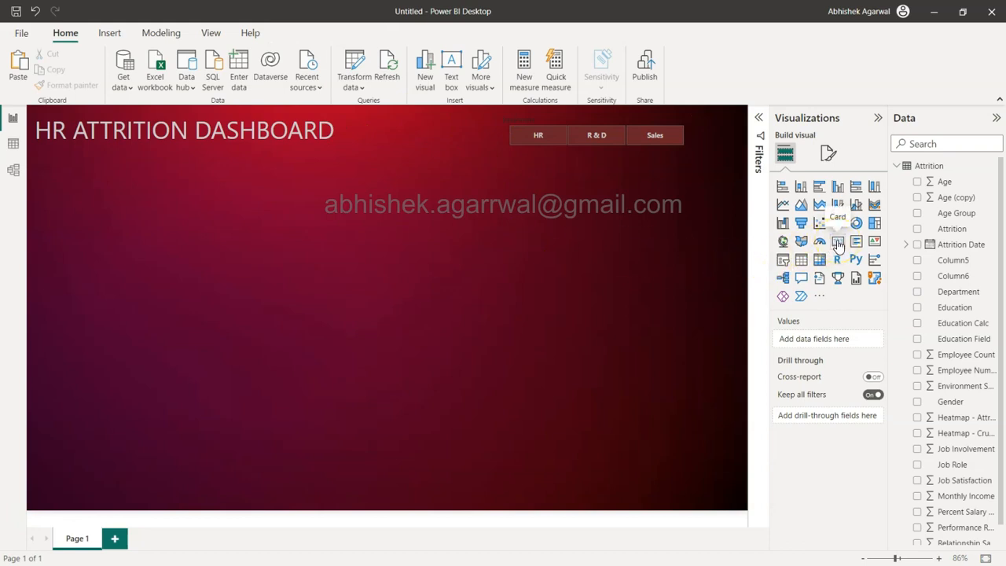
Add an empty card visual, shrink it to a small box and place it just below the dashboard title
{"action": "left_click", "coordinate": [838, 242]}
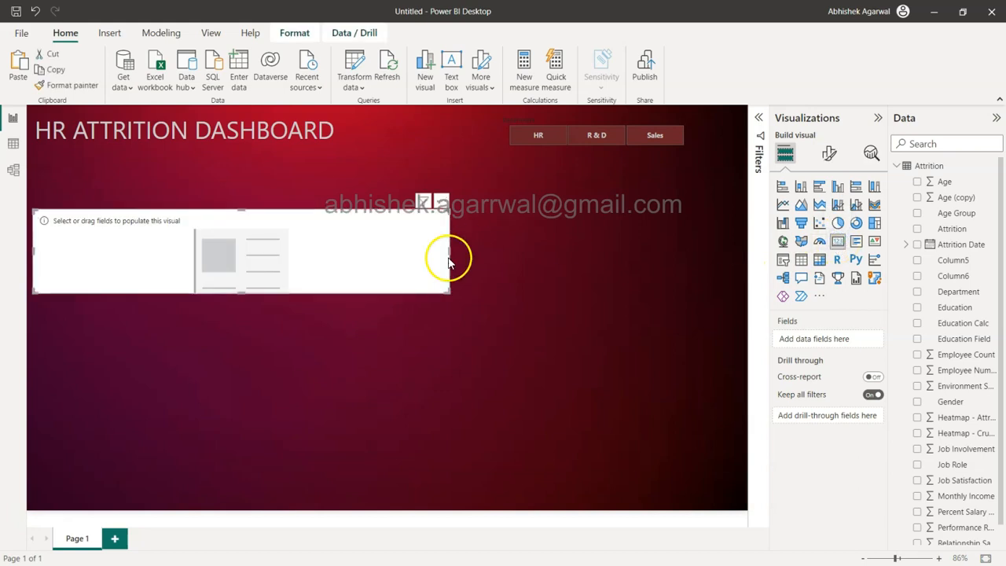
{"action": "left_click_drag", "start_coordinate": [446, 291], "coordinate": [151, 277]}
{"action": "left_click_drag", "start_coordinate": [119, 231], "coordinate": [114, 211]}
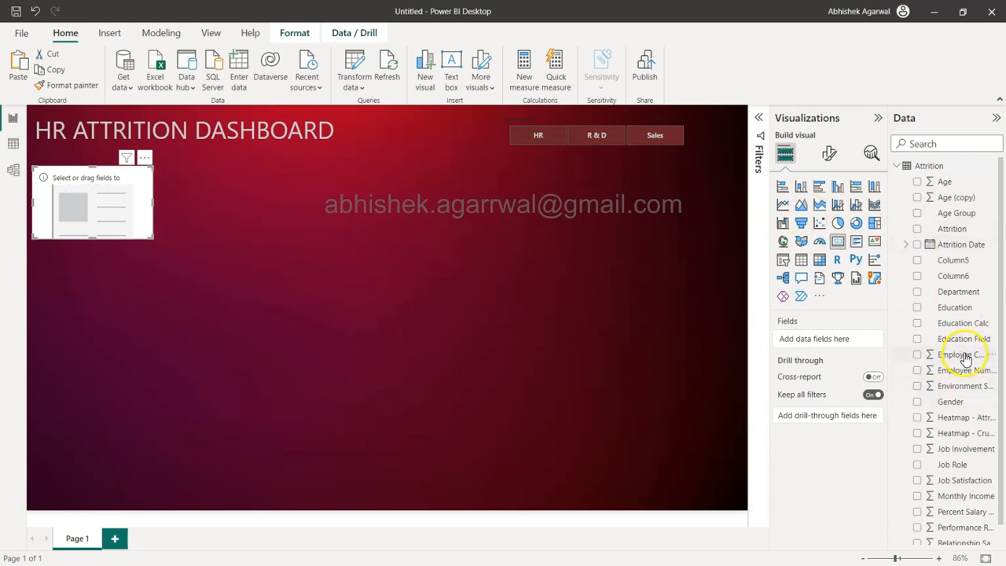
Check the Employee Count column in the Attrition table's data, and assign the Employee Count field to the empty card
{"action": "left_click", "coordinate": [11, 146]}
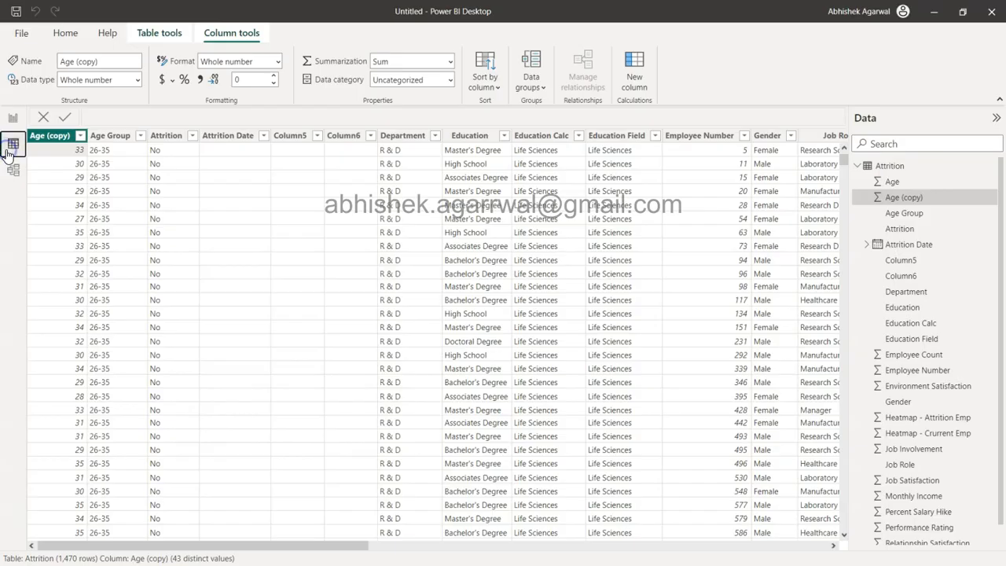
{"action": "scroll", "coordinate": [622, 362], "scroll_direction": "right", "scroll_amount": 5}
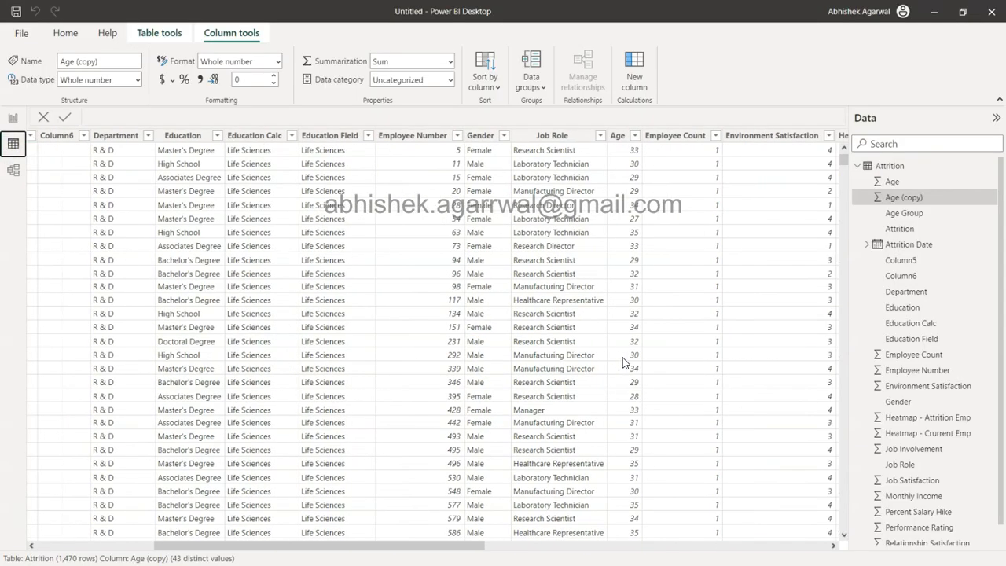
{"action": "scroll", "coordinate": [622, 361], "scroll_direction": "right", "scroll_amount": 3}
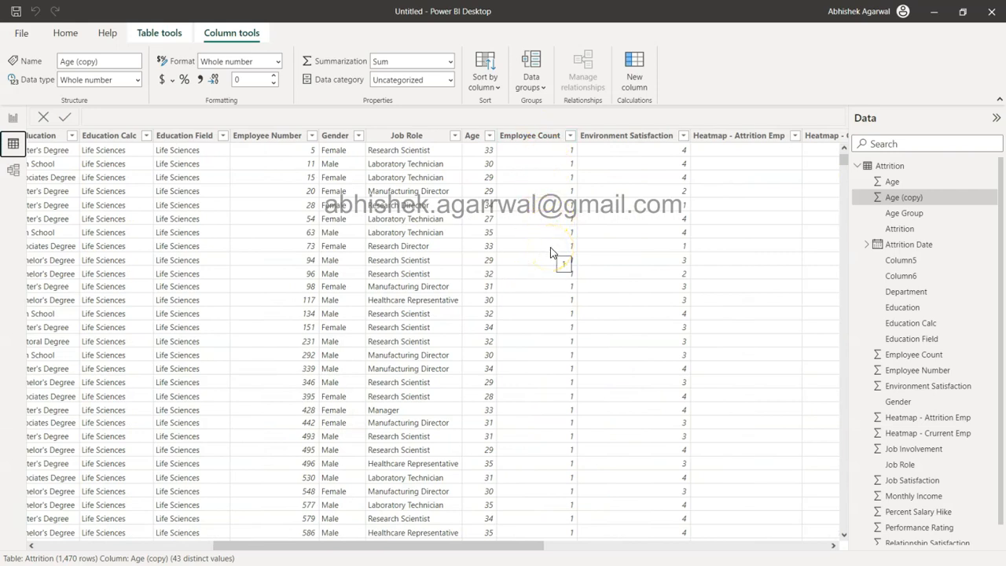
{"action": "left_click", "coordinate": [12, 118]}
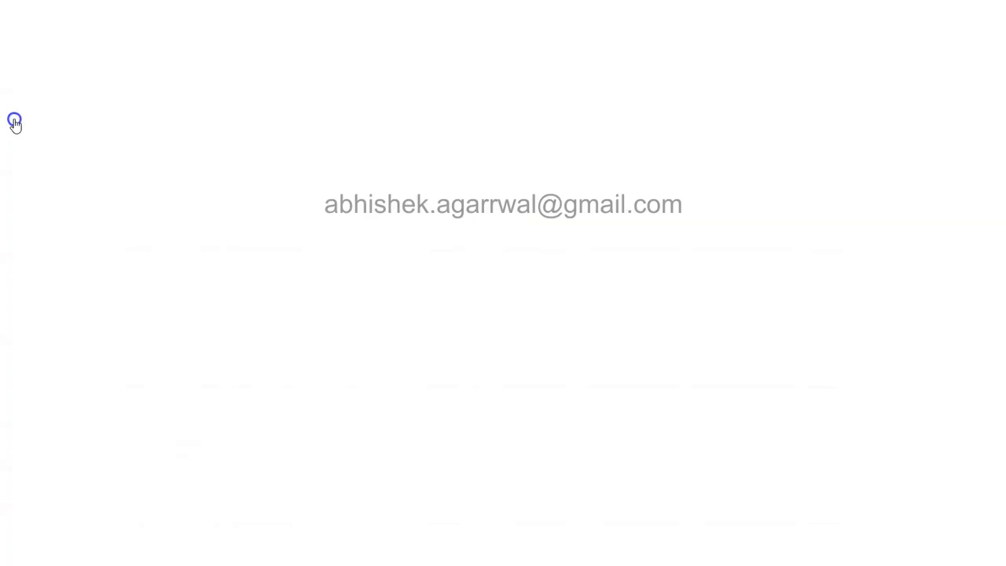
{"action": "left_click_drag", "start_coordinate": [962, 355], "coordinate": [854, 338]}
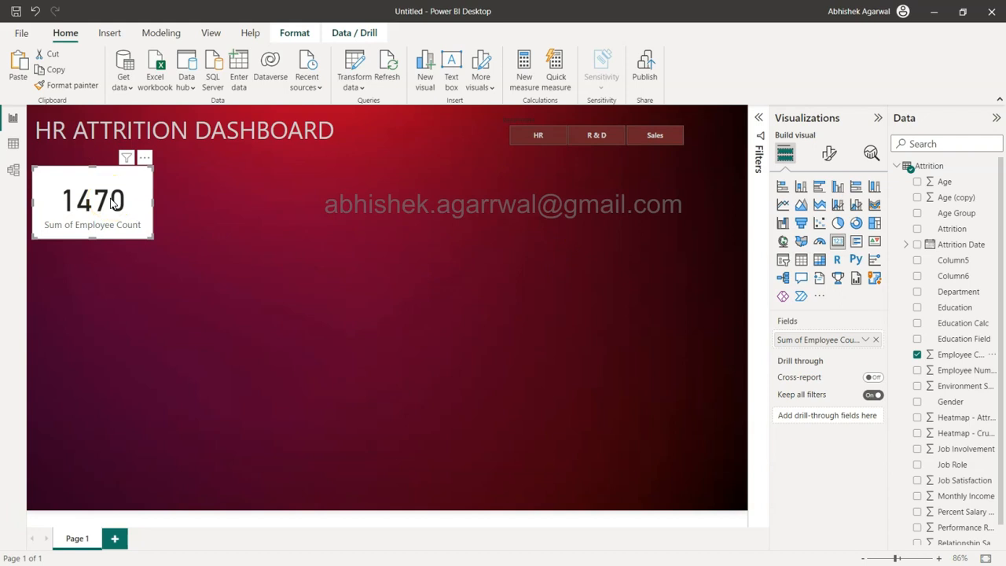
Filter the employee count card by the Attrition field, keeping only the Yes value
{"action": "left_click", "coordinate": [757, 118]}
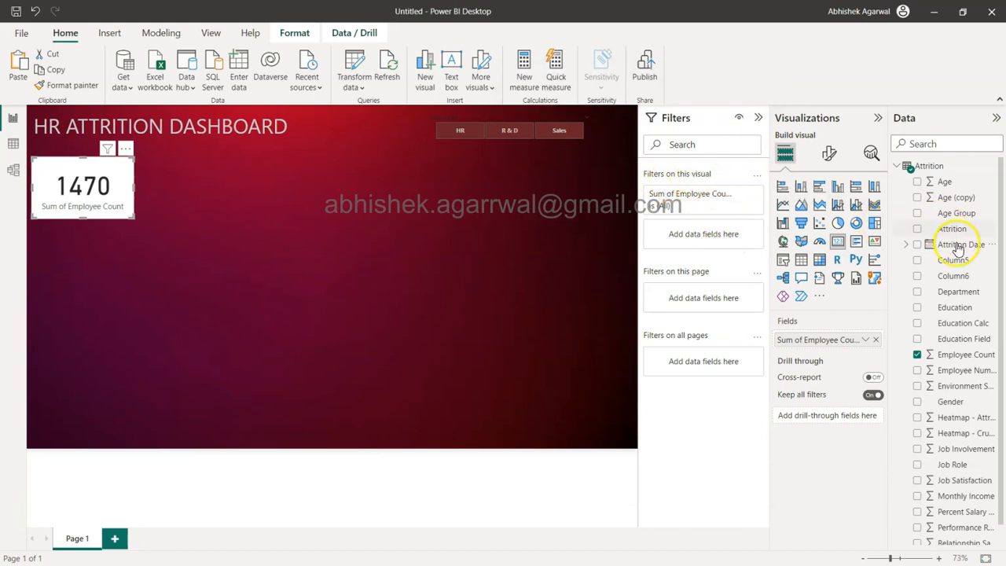
{"action": "left_click_drag", "start_coordinate": [953, 229], "coordinate": [721, 234]}
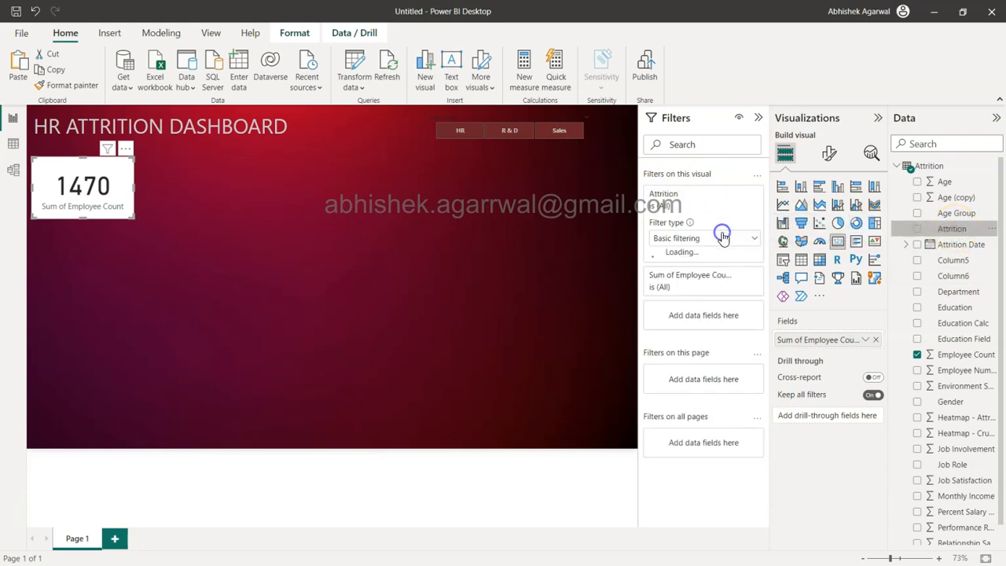
{"action": "left_click", "coordinate": [658, 304]}
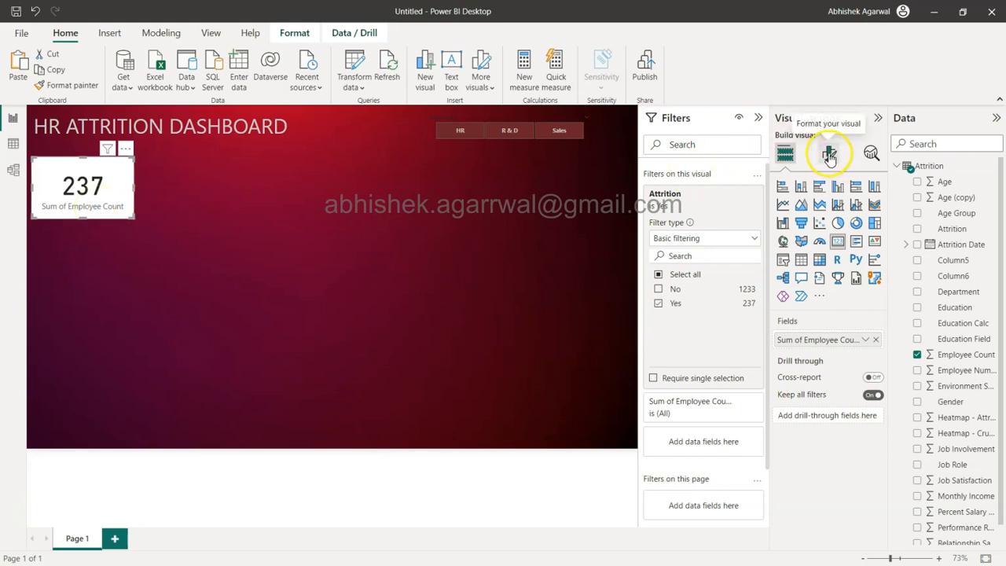
Rename the card's Sum of Employee Count field as ATTRITION EMP #
{"action": "double_click", "coordinate": [803, 339]}
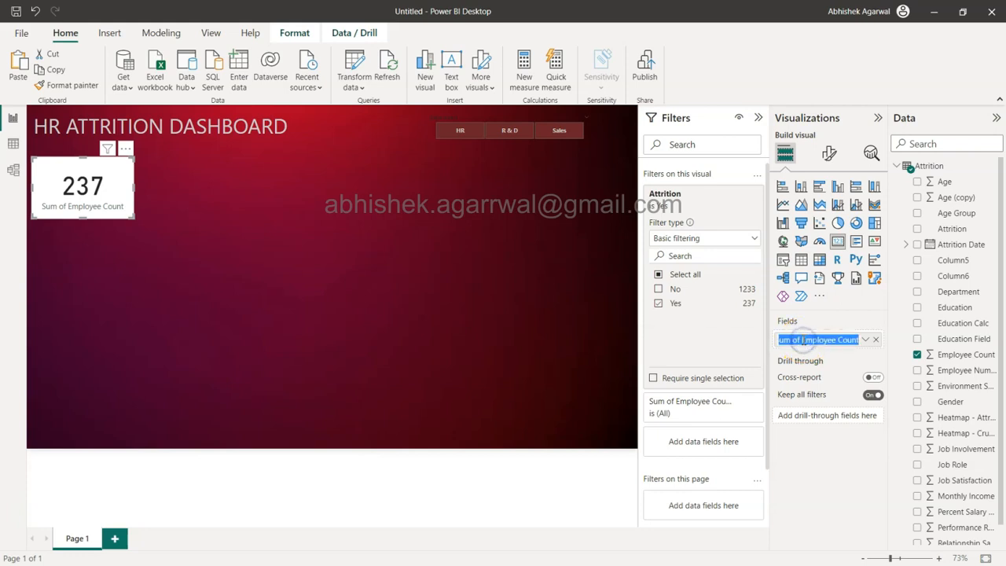
{"action": "type", "text": "a"}
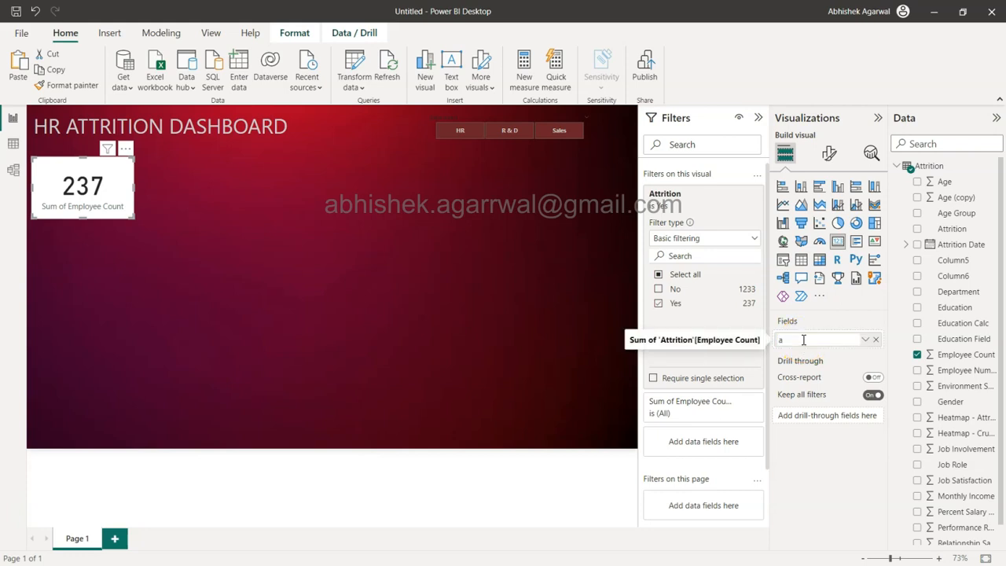
{"action": "type", "text": "TTRITION e"}
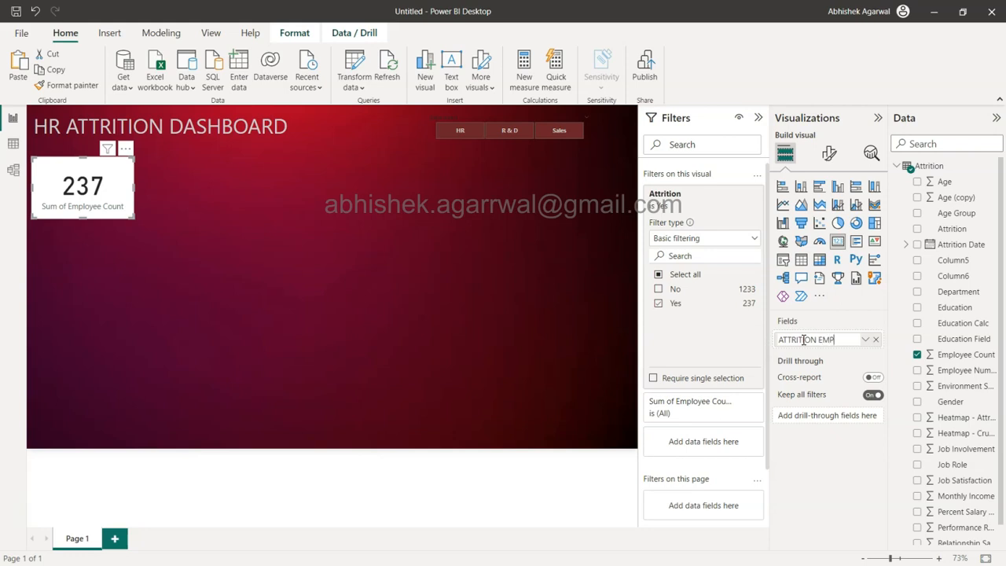
{"action": "key", "text": "Return"}
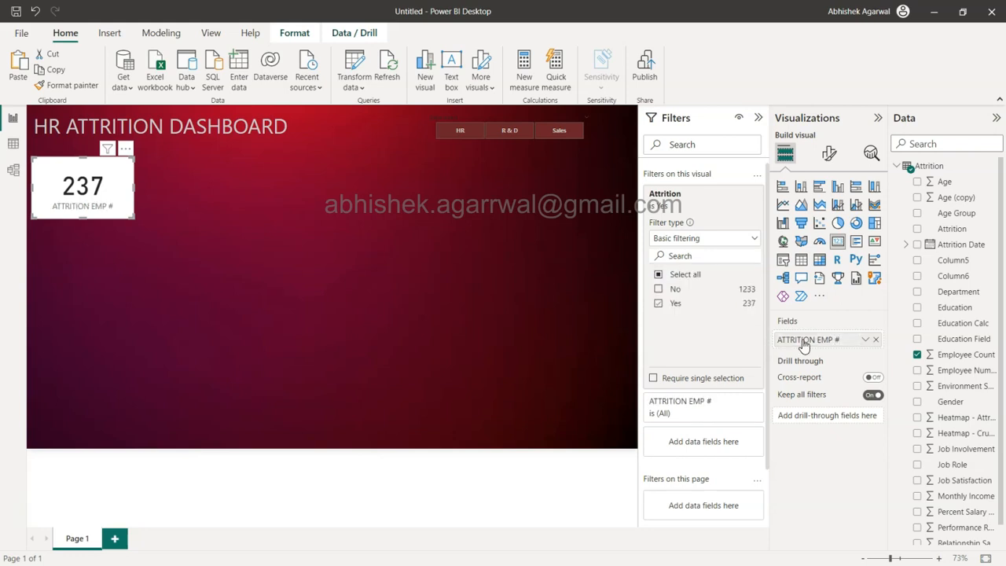
Reduce the ATTRITION EMP # card's height slightly by raising its lower edge
{"action": "left_click", "coordinate": [121, 205]}
{"action": "left_click", "coordinate": [97, 208]}
{"action": "left_click", "coordinate": [98, 209]}
{"action": "left_click", "coordinate": [88, 209]}
{"action": "left_click", "coordinate": [85, 189]}
{"action": "left_click", "coordinate": [100, 200]}
{"action": "mouse_move", "coordinate": [82, 219]}
{"action": "left_mouse_down"}
{"action": "mouse_move", "coordinate": [86, 204]}
{"action": "mouse_move", "coordinate": [88, 213]}
{"action": "left_mouse_up"}
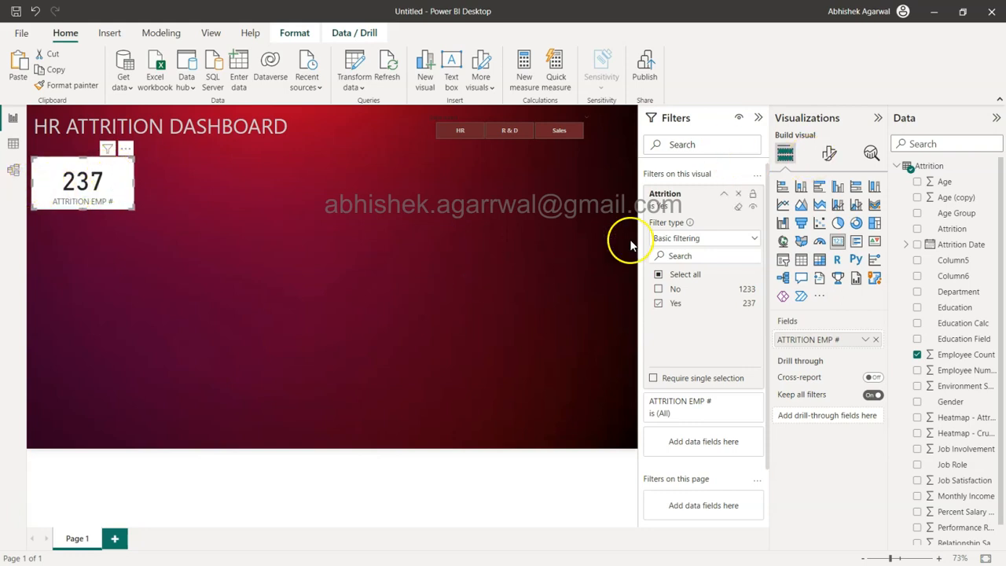
Set the ATTRITION EMP # card's background transparency to 85%
{"action": "left_click", "coordinate": [827, 156]}
{"action": "left_click", "coordinate": [826, 214]}
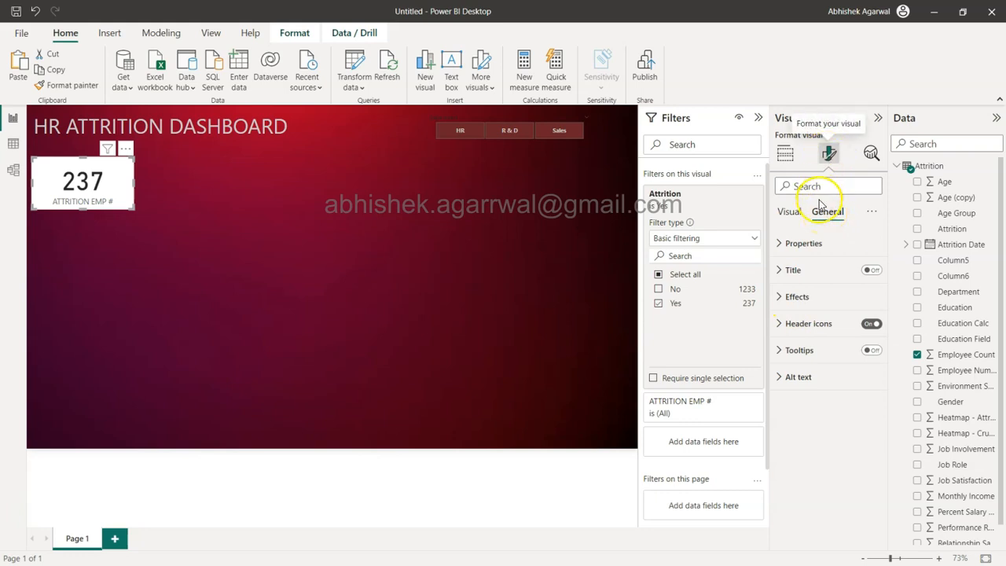
{"action": "left_click", "coordinate": [798, 297]}
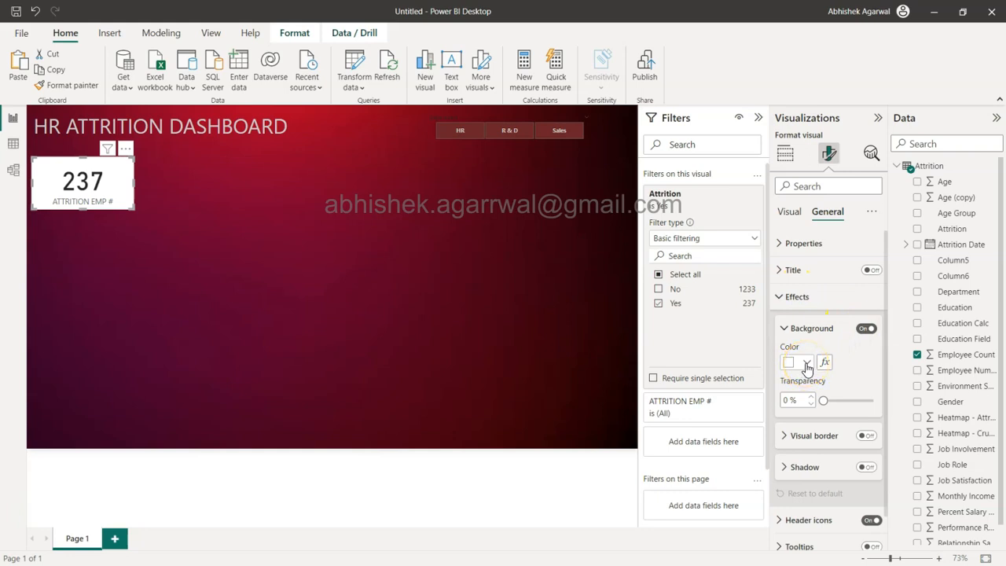
{"action": "double_click", "coordinate": [788, 400]}
{"action": "type", "text": "85"}
{"action": "key", "text": "Return"}
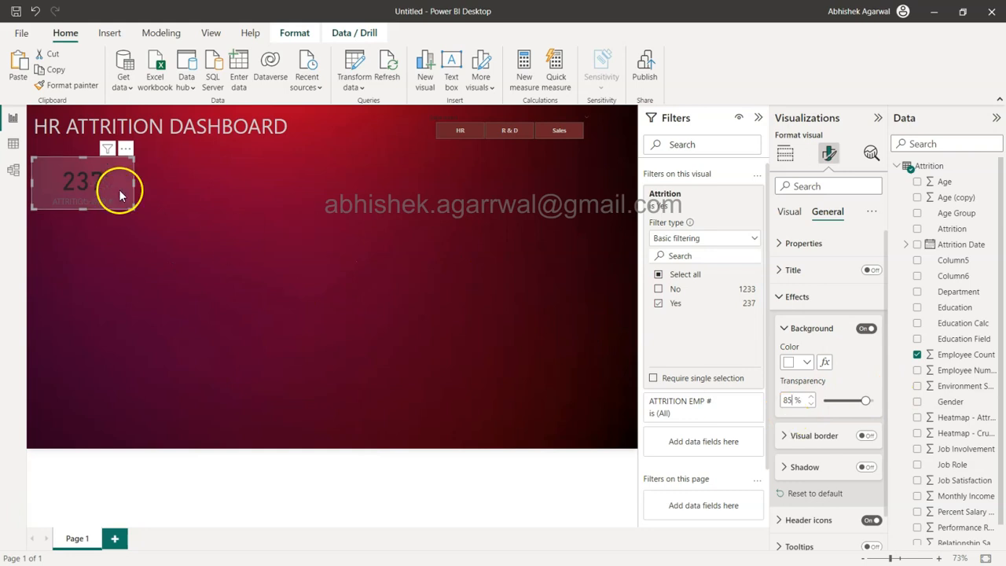
{"action": "left_click", "coordinate": [168, 194]}
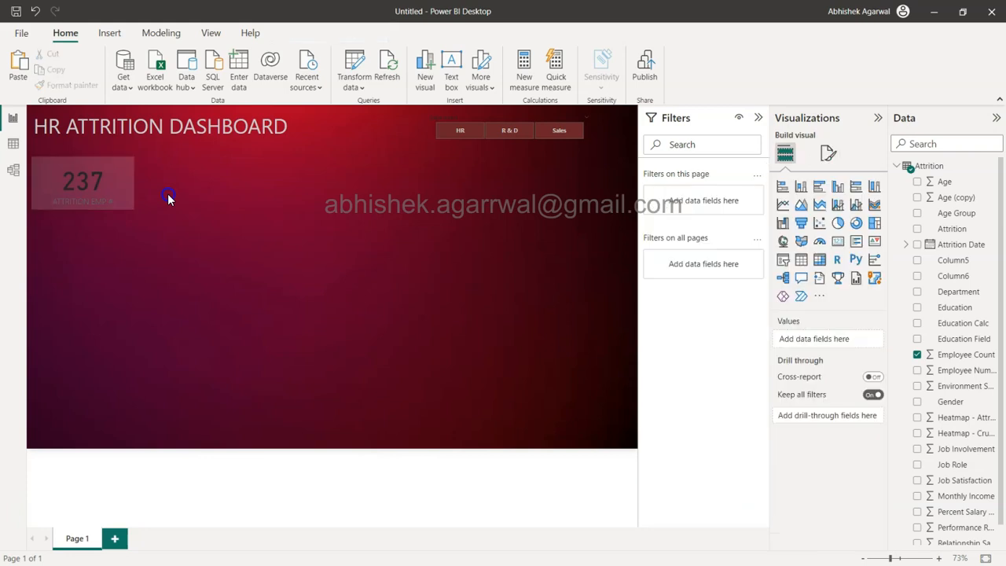
Set the ATTRITION EMP # card's background transparency to 80%
{"action": "left_click", "coordinate": [124, 201]}
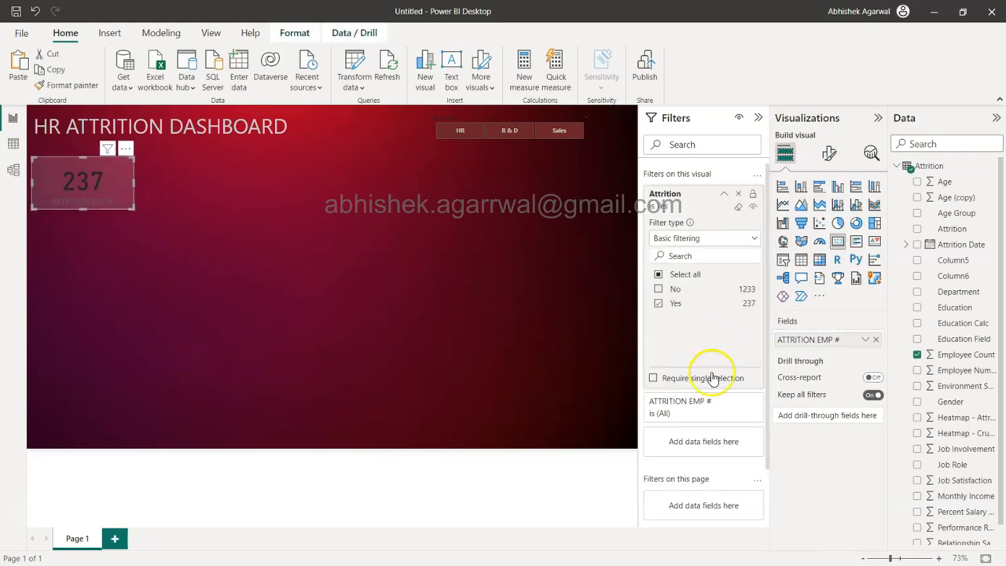
{"action": "left_click", "coordinate": [829, 155]}
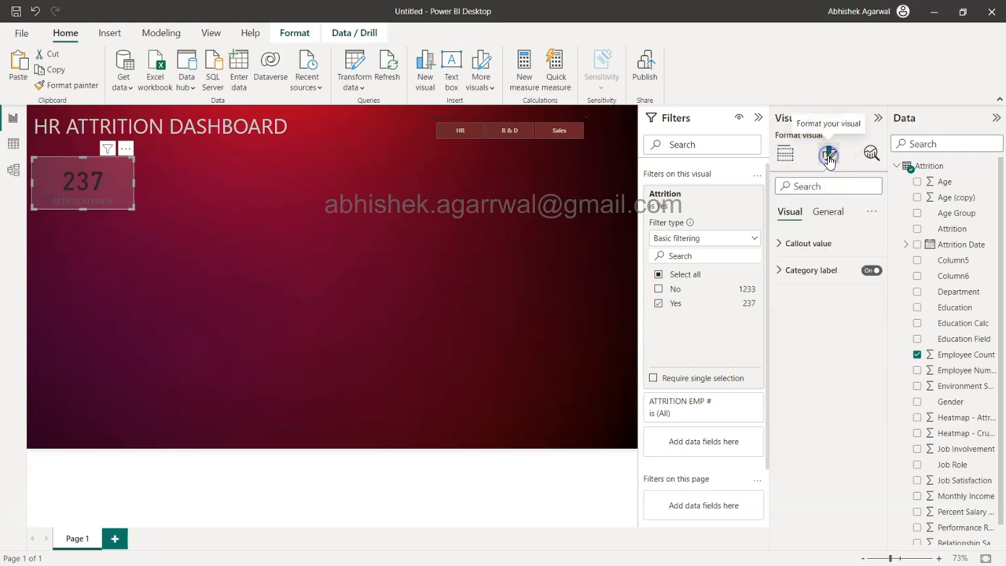
{"action": "left_click", "coordinate": [827, 212]}
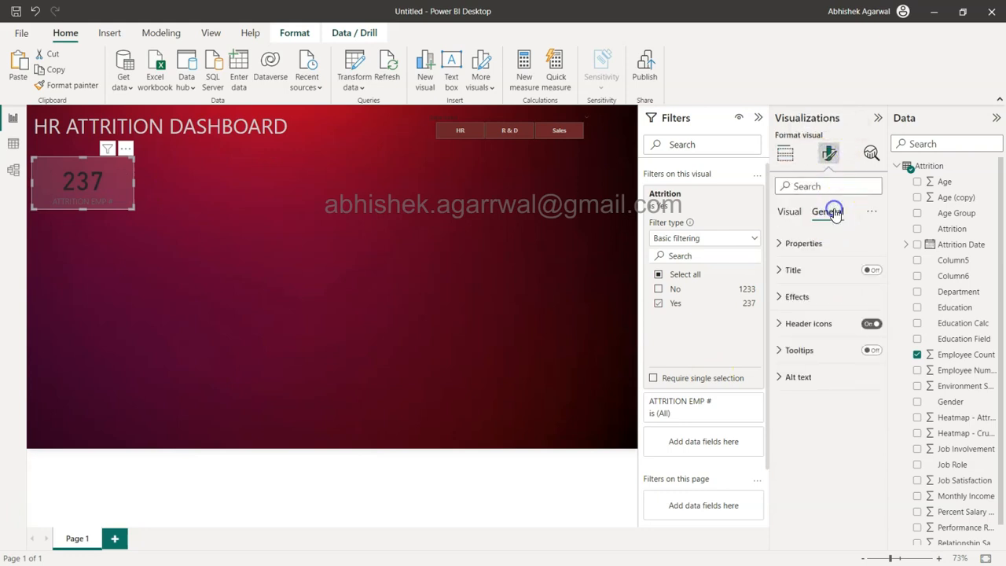
{"action": "left_click", "coordinate": [809, 322]}
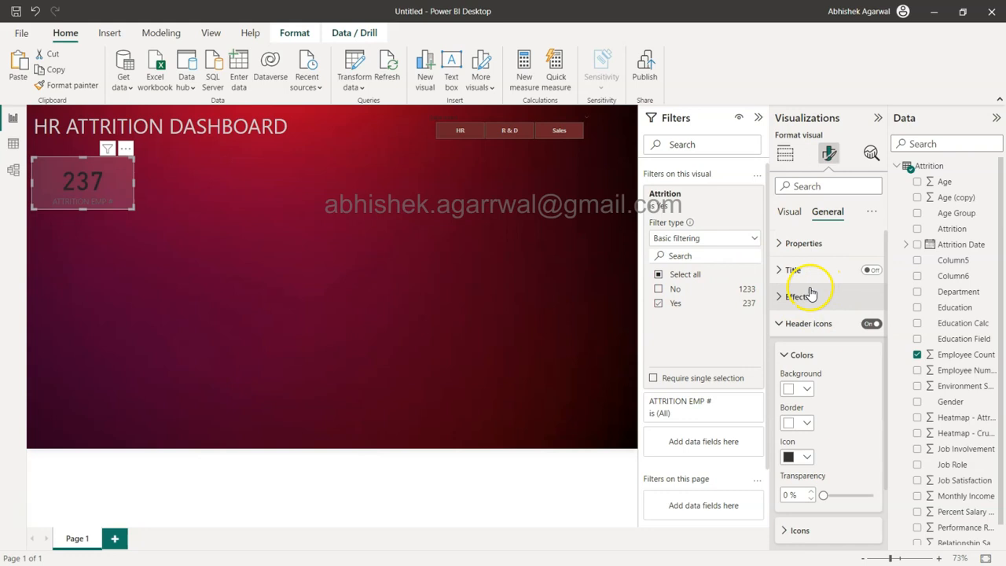
{"action": "left_click", "coordinate": [809, 293]}
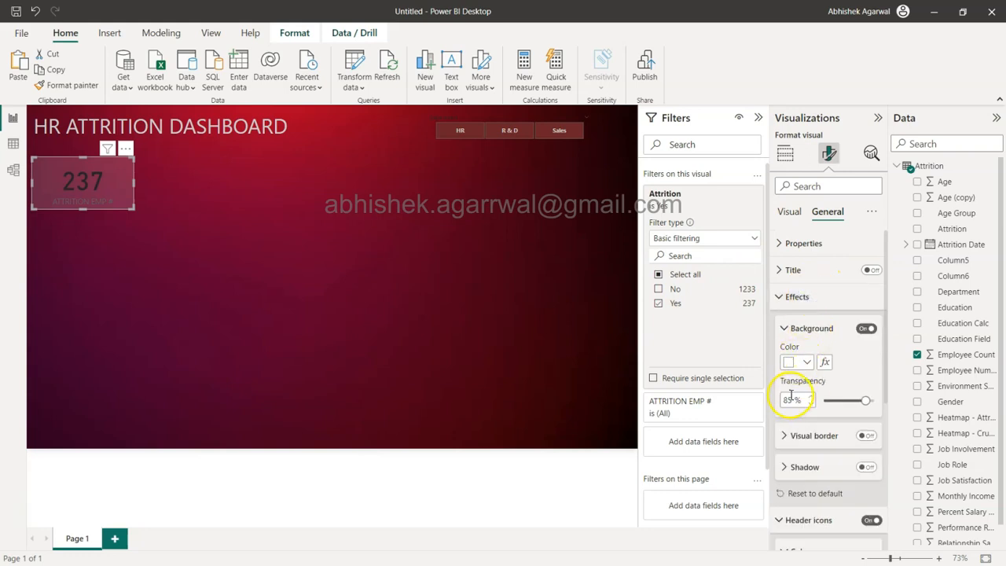
{"action": "double_click", "coordinate": [787, 400]}
{"action": "type", "text": "80"}
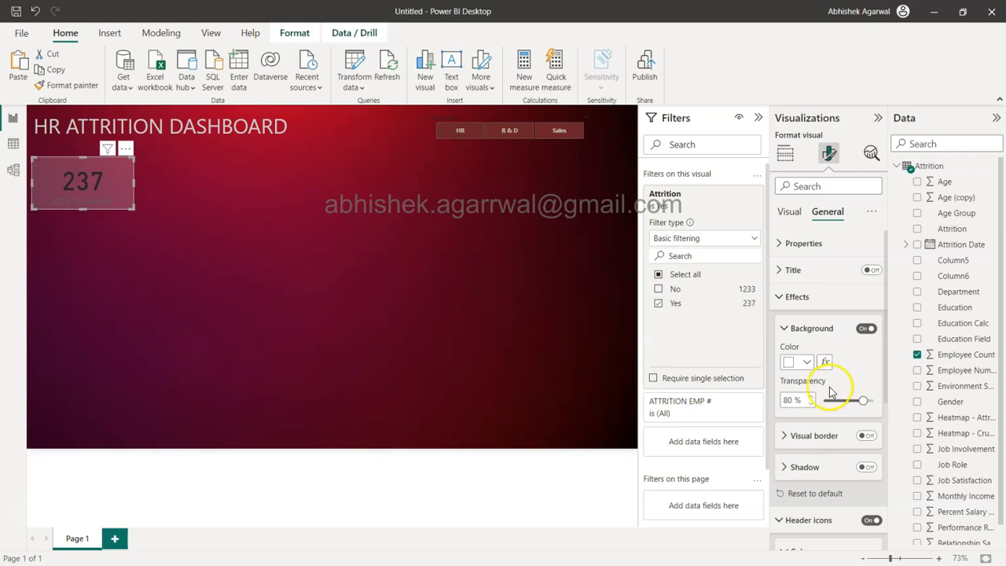
{"action": "left_click", "coordinate": [780, 303]}
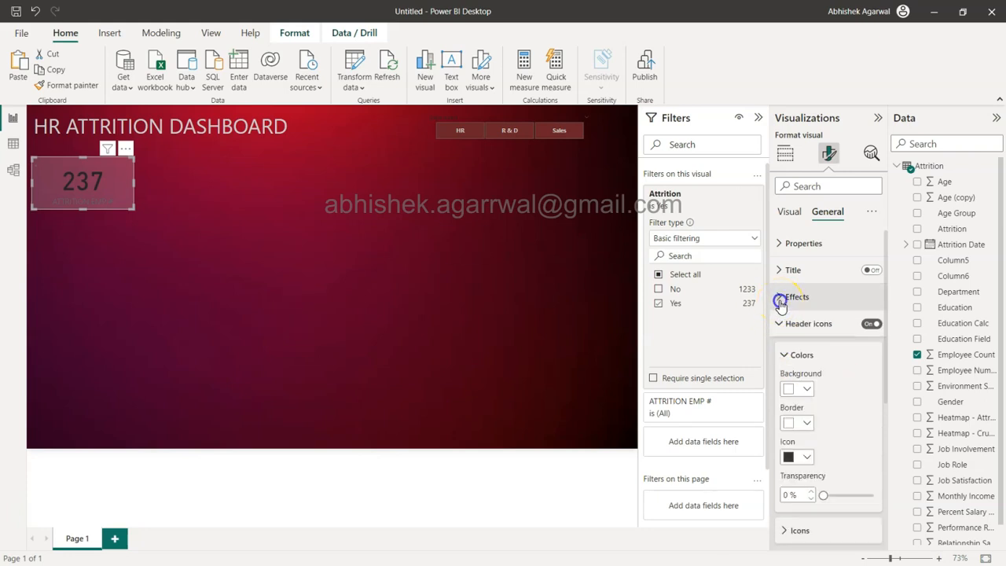
{"action": "left_click", "coordinate": [780, 322]}
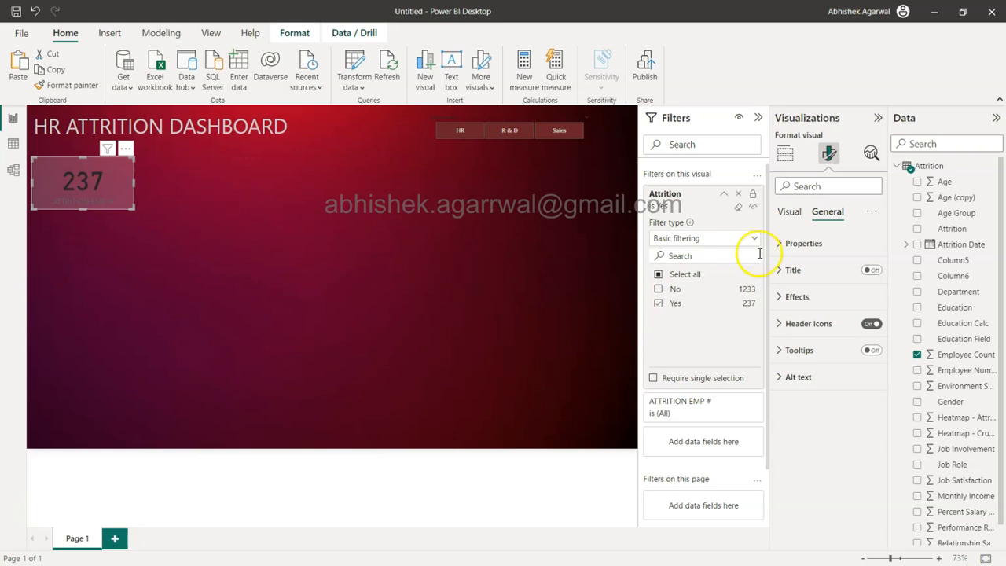
Change the color of the card's callout value to light grey
{"action": "left_click", "coordinate": [789, 214]}
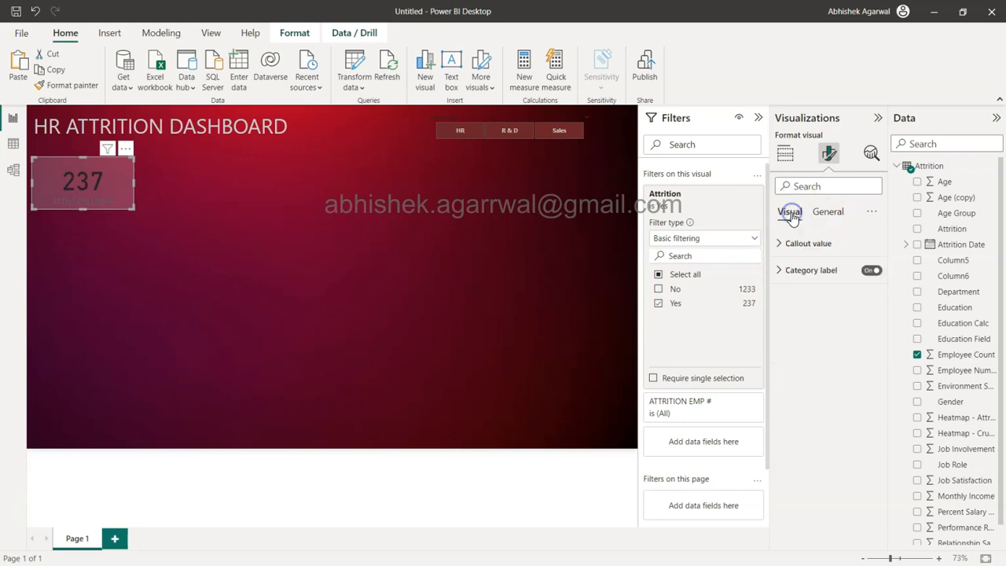
{"action": "left_click", "coordinate": [796, 248]}
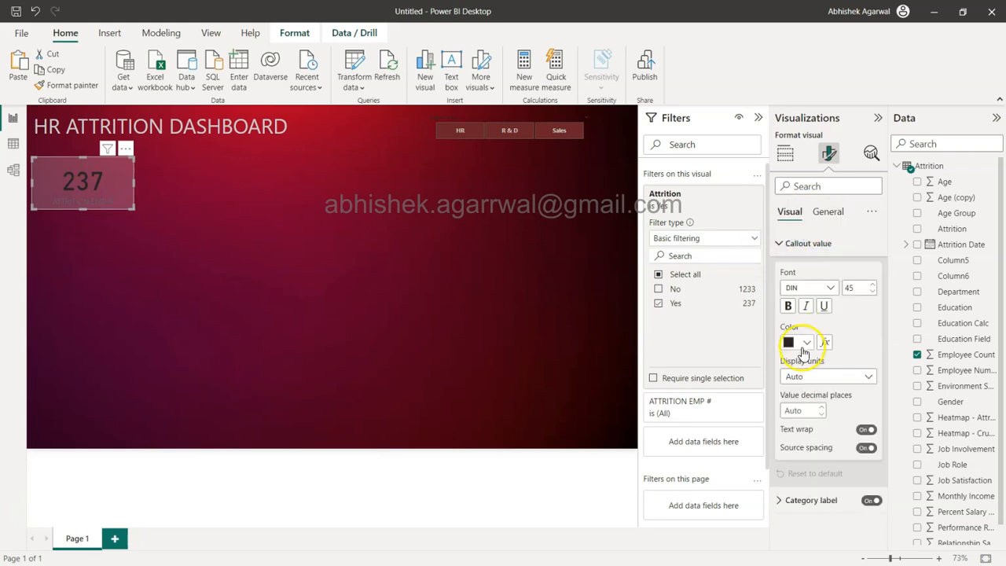
{"action": "left_click", "coordinate": [800, 342]}
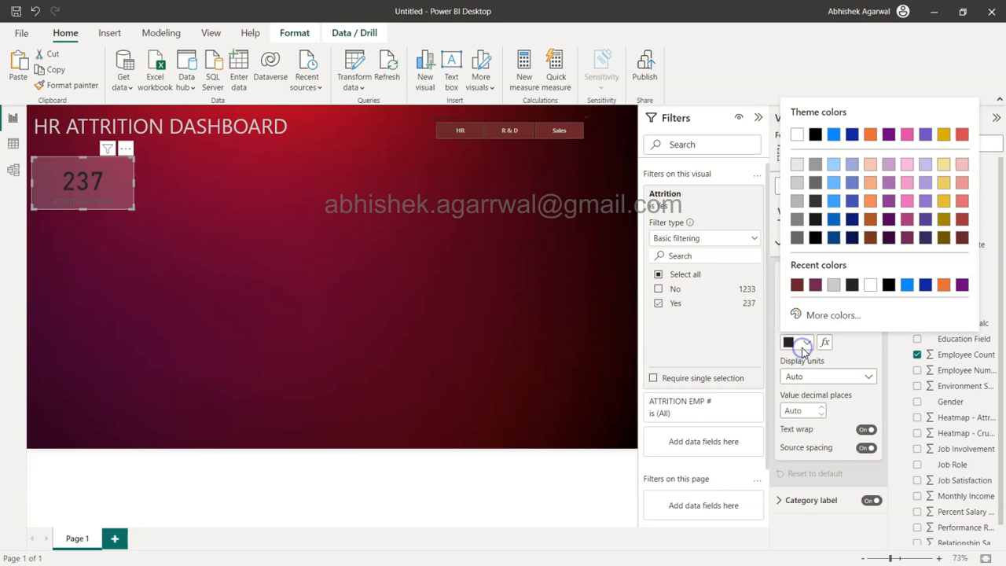
{"action": "left_click", "coordinate": [796, 182]}
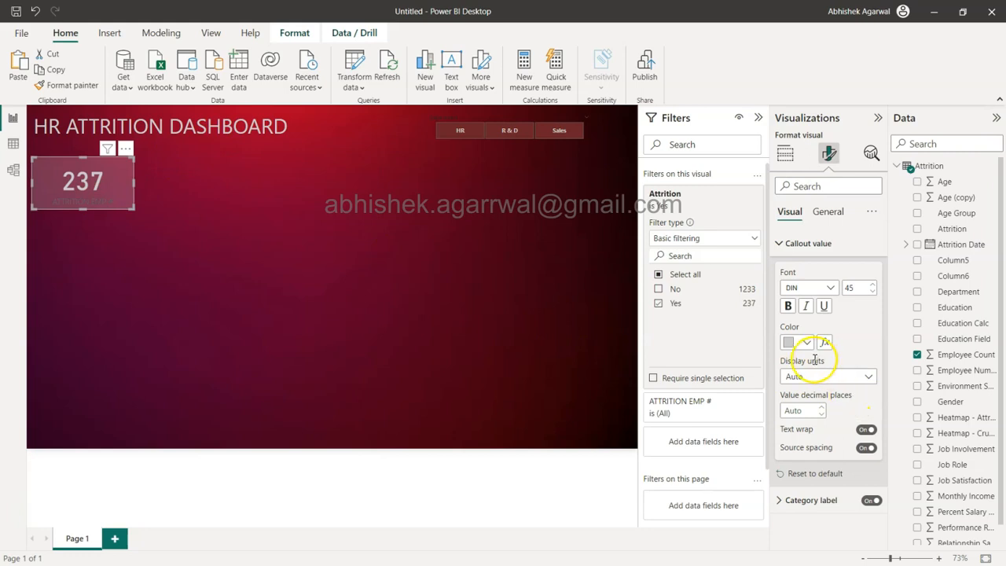
{"action": "left_click", "coordinate": [796, 245]}
Change the color of the card's category label to a medium-light grey
{"action": "left_click", "coordinate": [793, 269]}
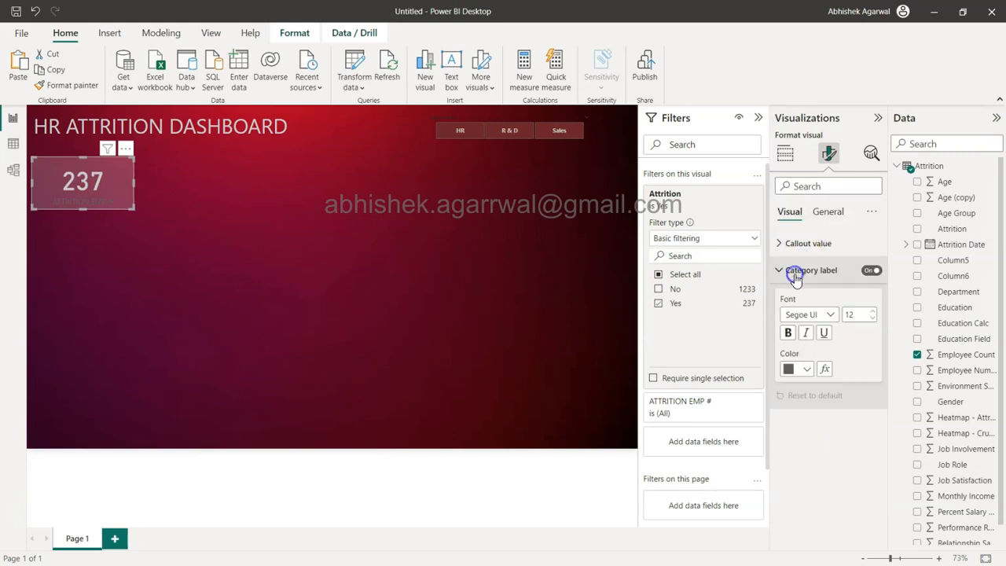
{"action": "left_click", "coordinate": [800, 371]}
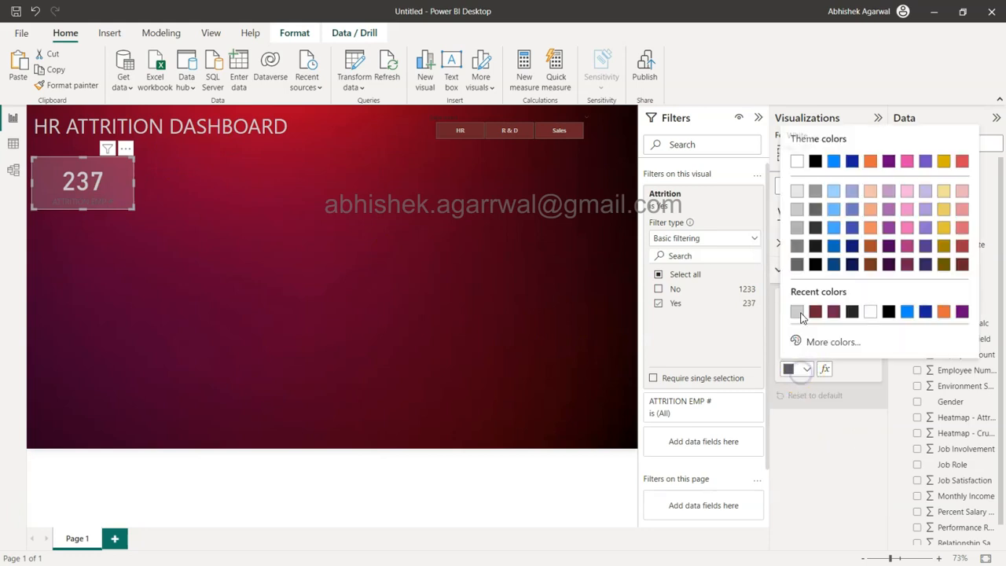
{"action": "left_click", "coordinate": [798, 228]}
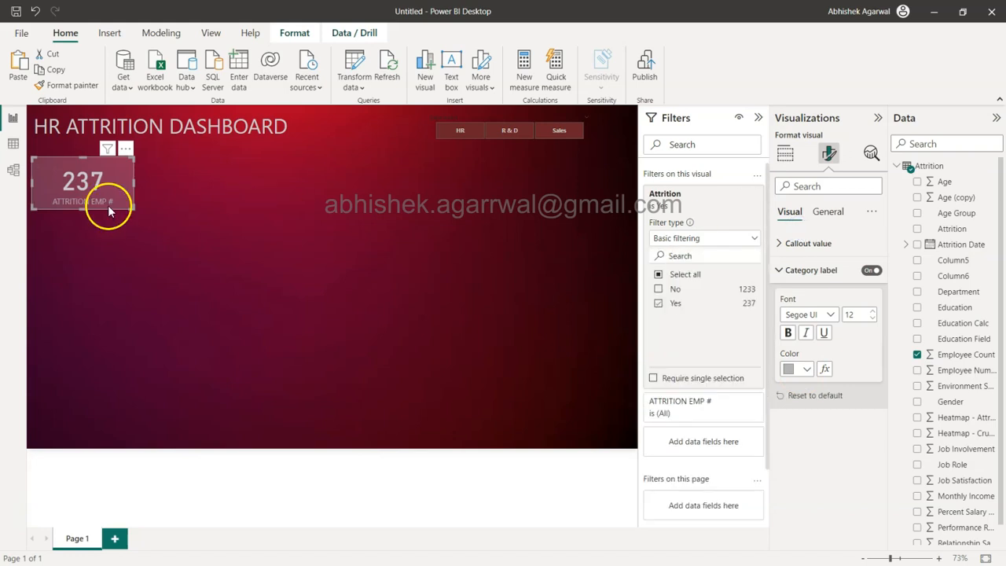
{"action": "left_click", "coordinate": [161, 213]}
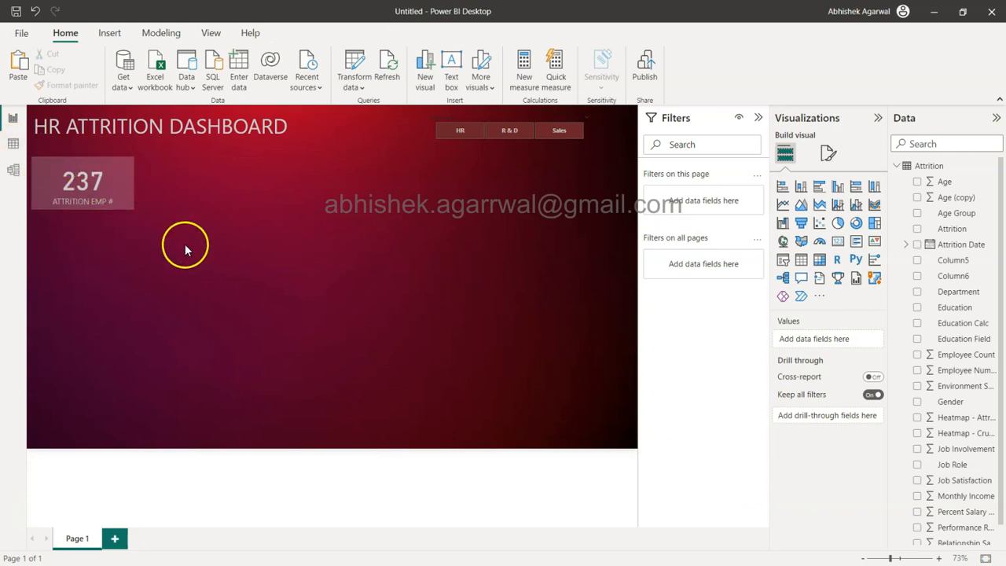
Turn on the ATTRITION EMP # card's visual border in dark red with 25 px rounded corners
{"action": "left_click", "coordinate": [120, 178]}
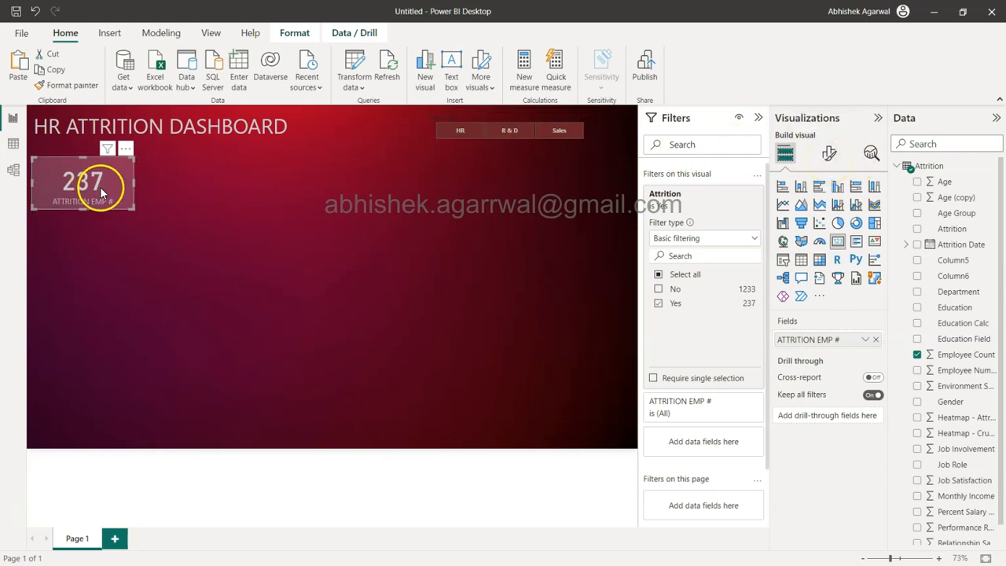
{"action": "left_click", "coordinate": [829, 154]}
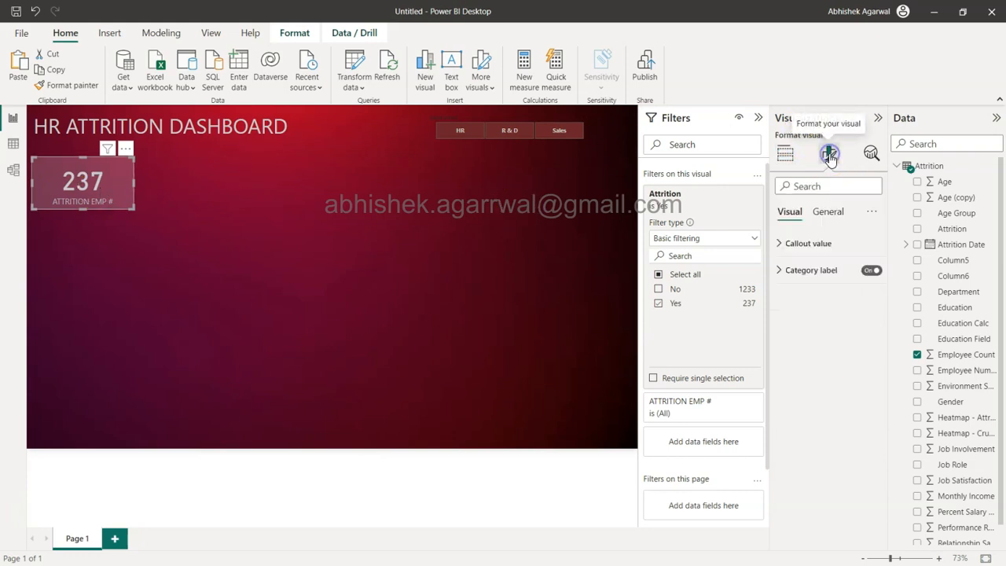
{"action": "left_click", "coordinate": [834, 212]}
{"action": "left_click", "coordinate": [820, 293]}
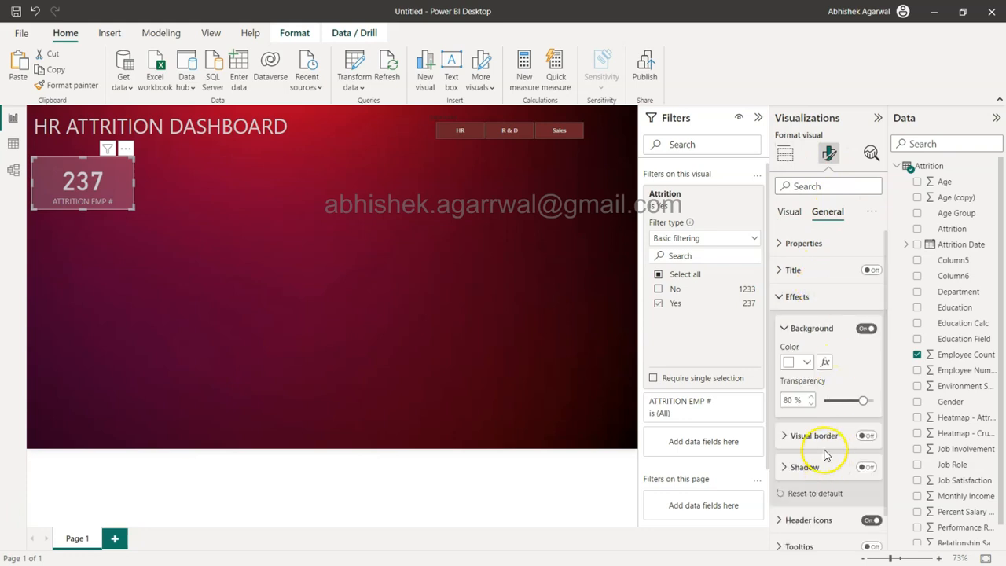
{"action": "left_click", "coordinate": [823, 435]}
{"action": "scroll", "coordinate": [824, 440], "scroll_direction": "down", "scroll_amount": 3}
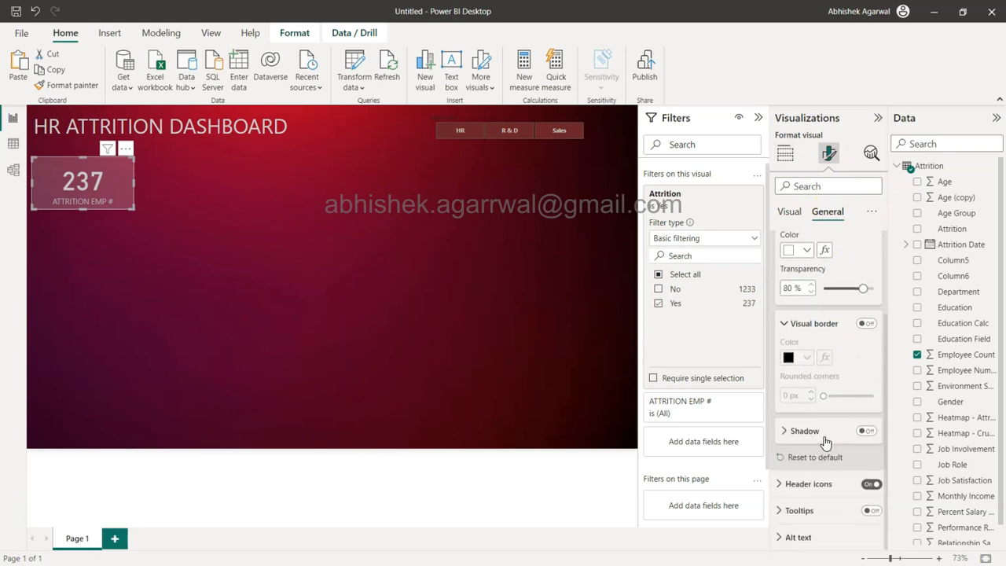
{"action": "left_click", "coordinate": [866, 324]}
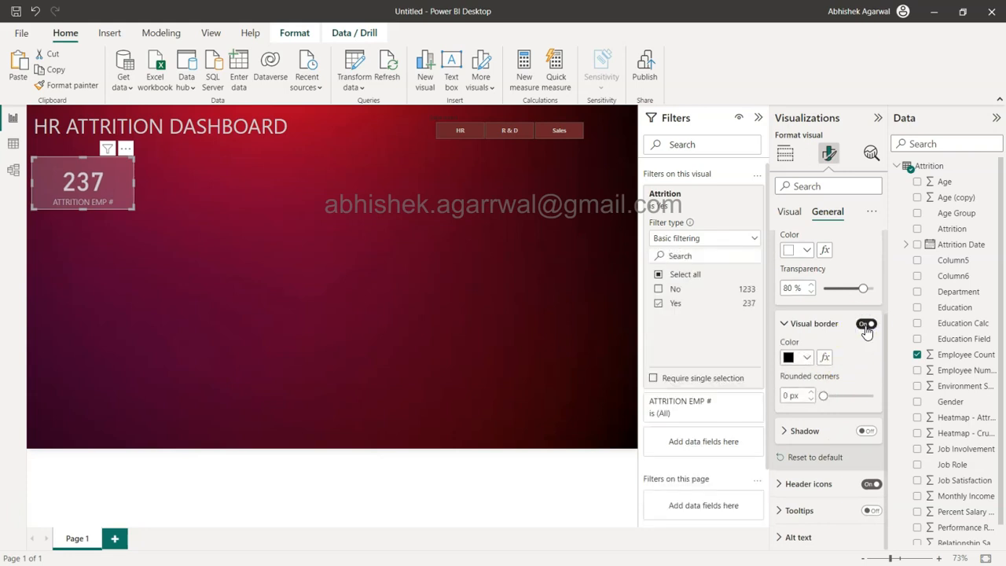
{"action": "left_click", "coordinate": [805, 360]}
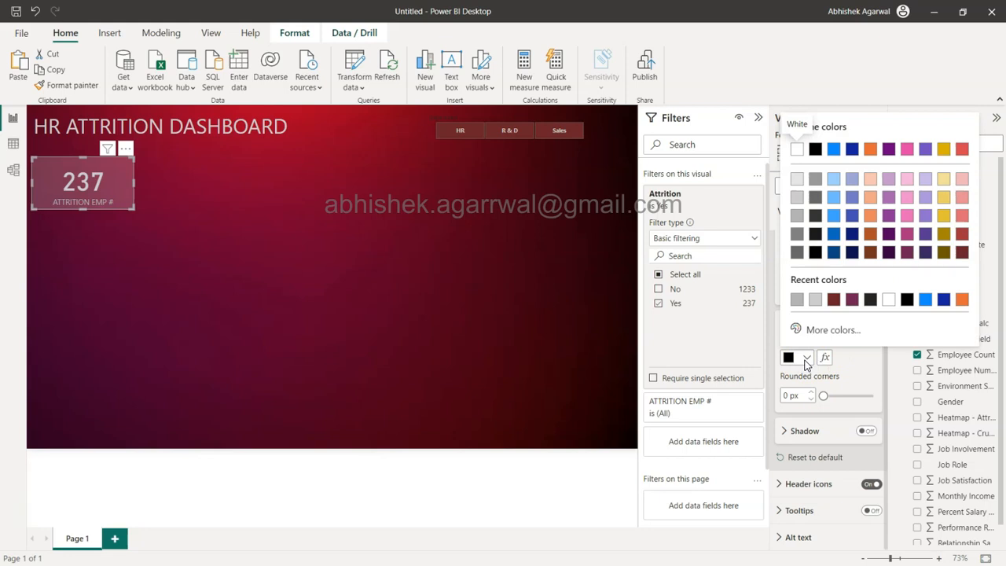
{"action": "left_click", "coordinate": [960, 255]}
{"action": "type", "text": "25"}
{"action": "key", "text": "Return"}
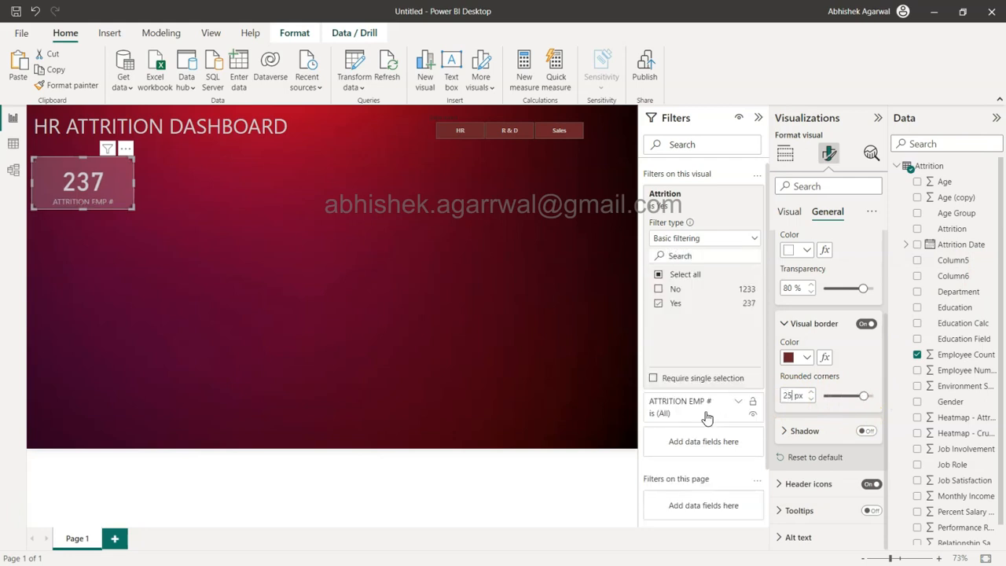
Enlarge the ATTRITION EMP # card's height slightly so its category label fits fully inside
{"action": "left_click", "coordinate": [296, 226]}
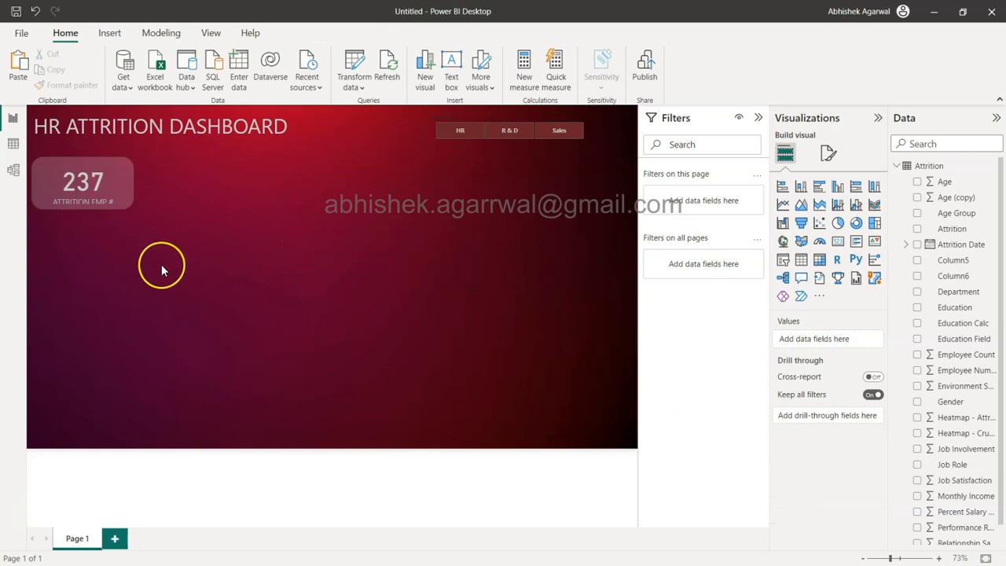
{"action": "left_click", "coordinate": [119, 176]}
{"action": "left_click_drag", "start_coordinate": [84, 207], "coordinate": [85, 213]}
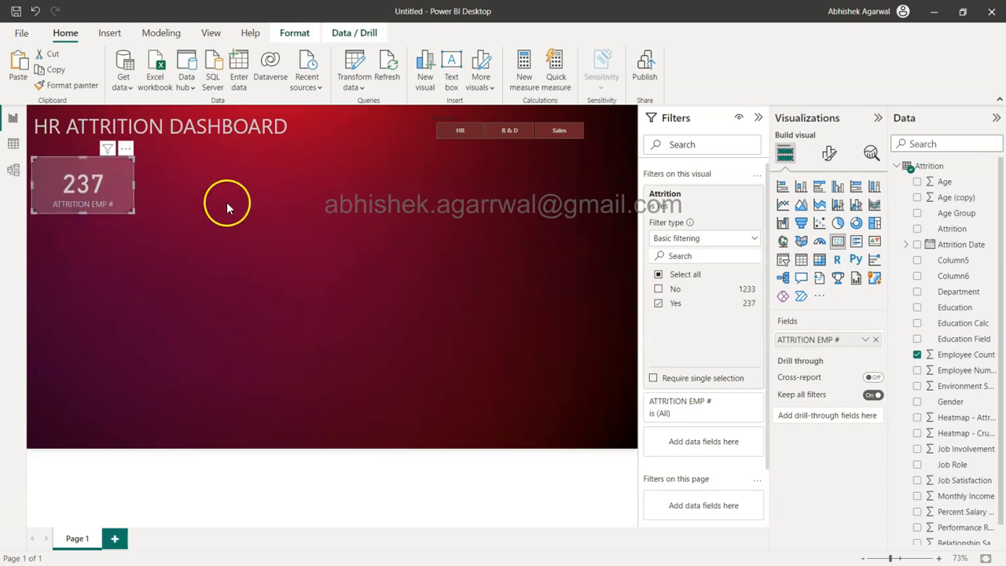
{"action": "left_click", "coordinate": [264, 208]}
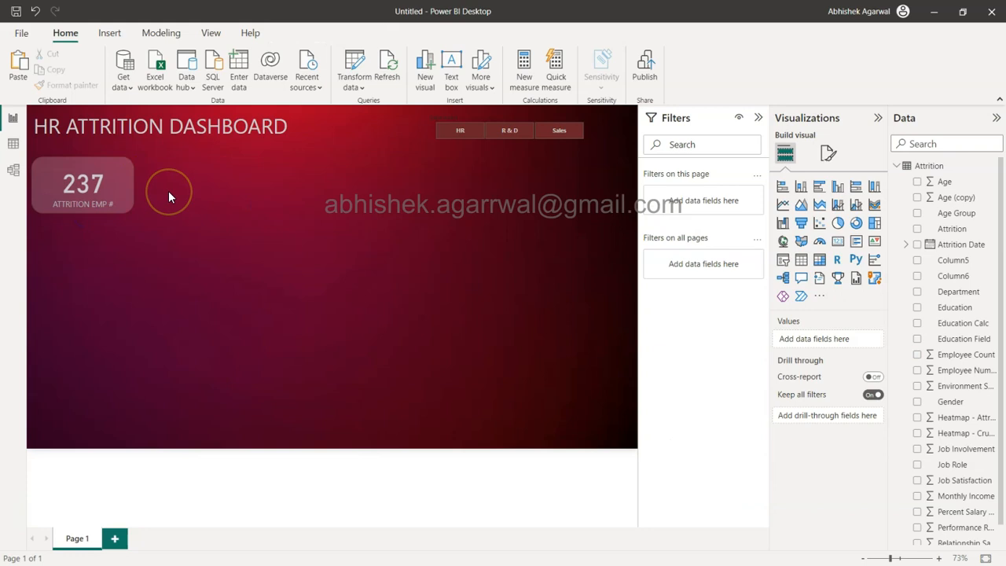
Turn on the ATTRITION EMP # card's shadow with the Outside offset and Bottom right position
{"action": "left_click", "coordinate": [117, 196]}
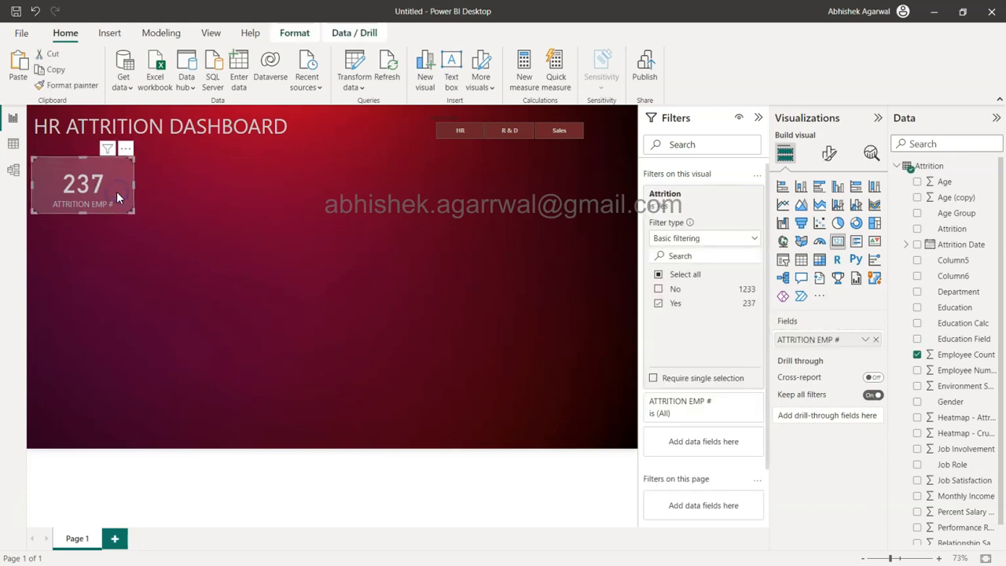
{"action": "left_click", "coordinate": [830, 154]}
{"action": "left_click", "coordinate": [831, 214]}
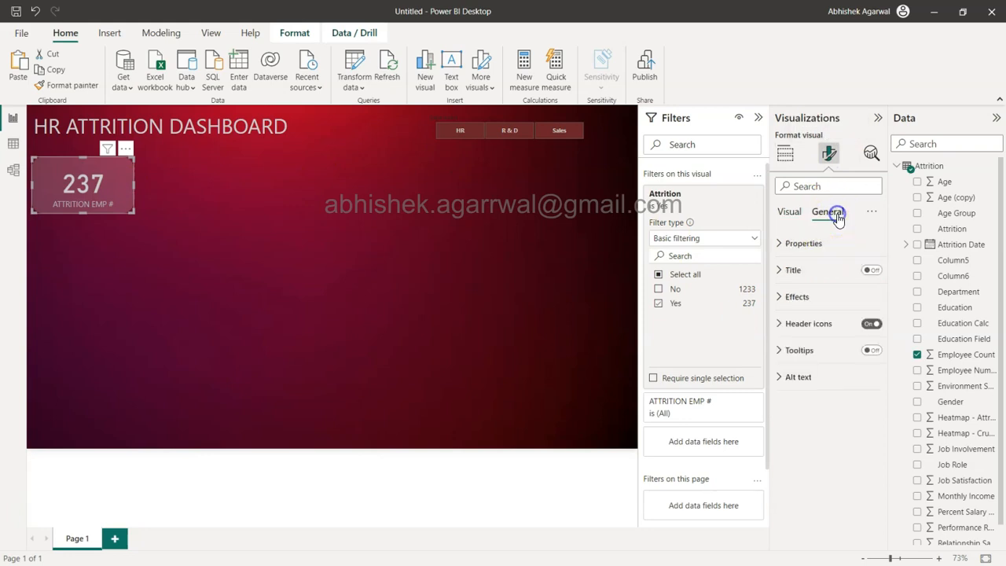
{"action": "left_click", "coordinate": [797, 295]}
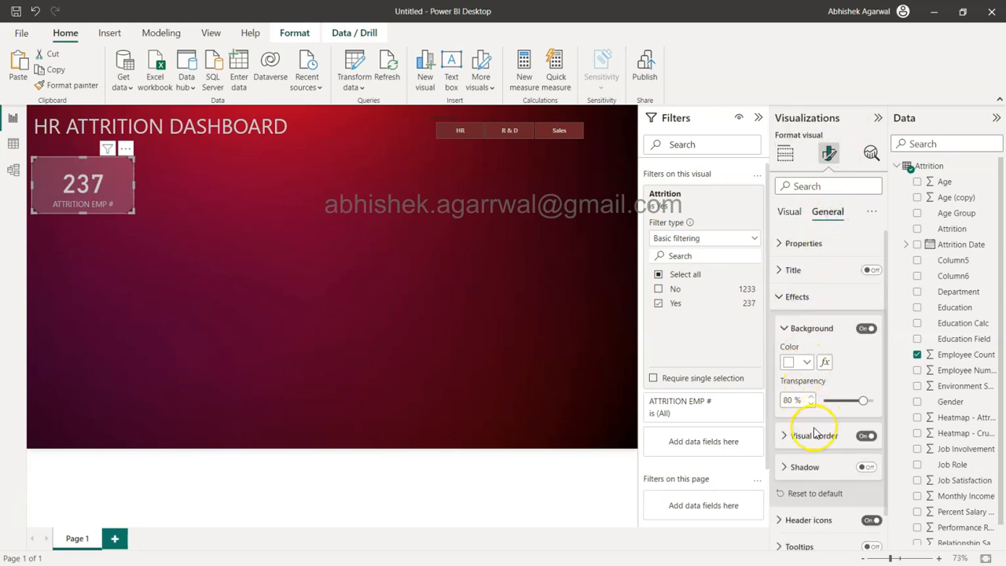
{"action": "left_click", "coordinate": [865, 468]}
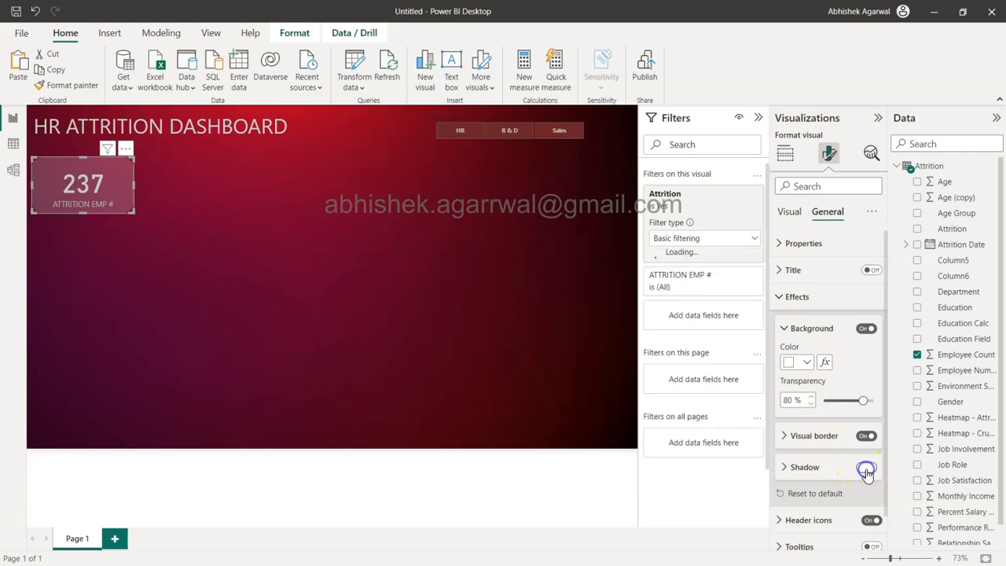
{"action": "left_click", "coordinate": [825, 468]}
{"action": "scroll", "coordinate": [825, 464], "scroll_direction": "down", "scroll_amount": 2}
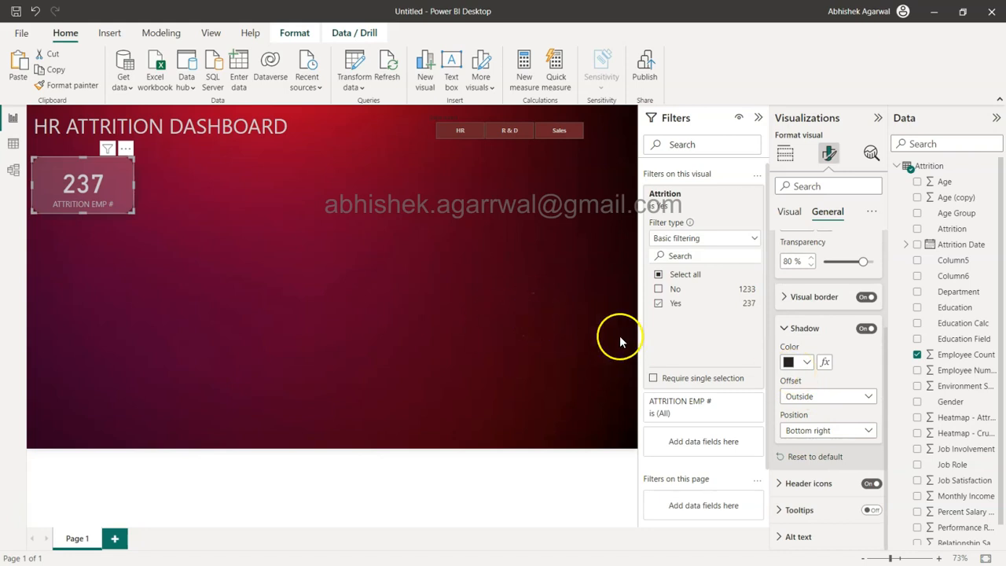
{"action": "left_click", "coordinate": [812, 398]}
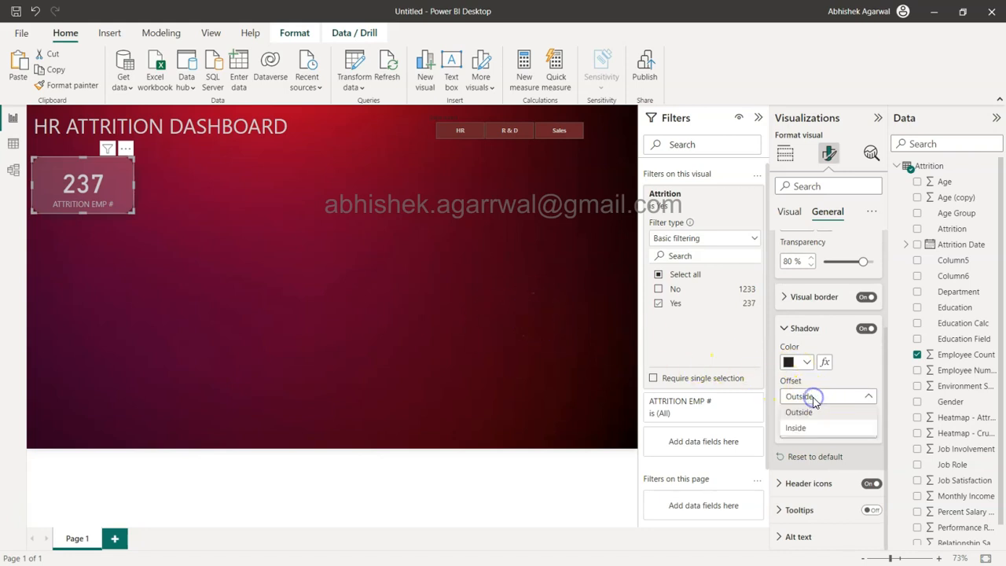
{"action": "left_click", "coordinate": [833, 393]}
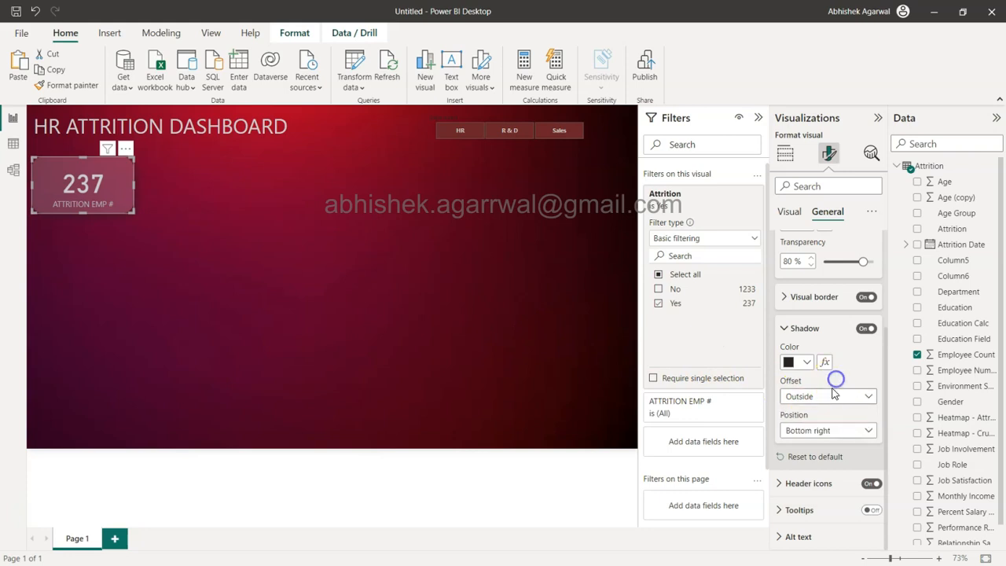
{"action": "left_click", "coordinate": [825, 431]}
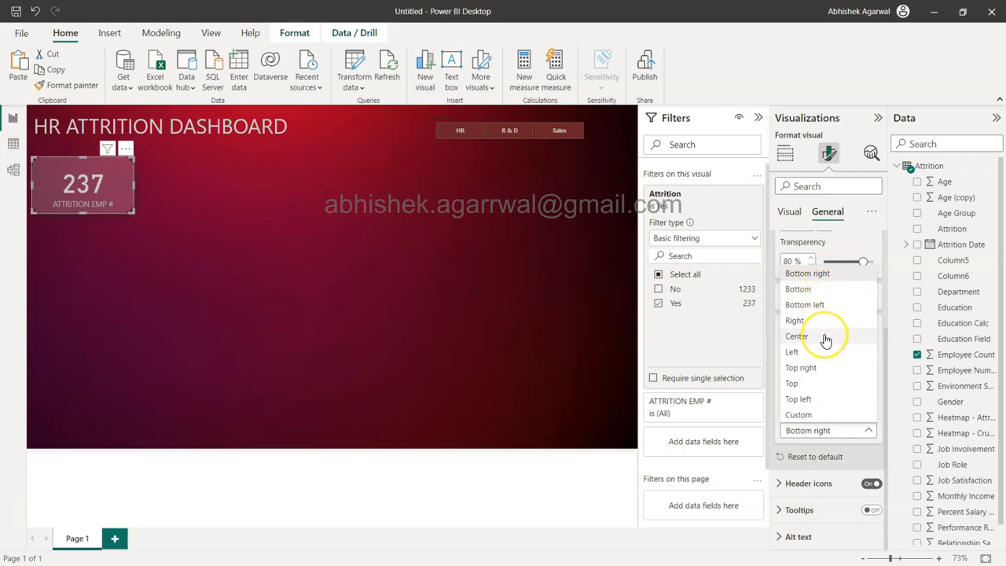
{"action": "left_click", "coordinate": [491, 280]}
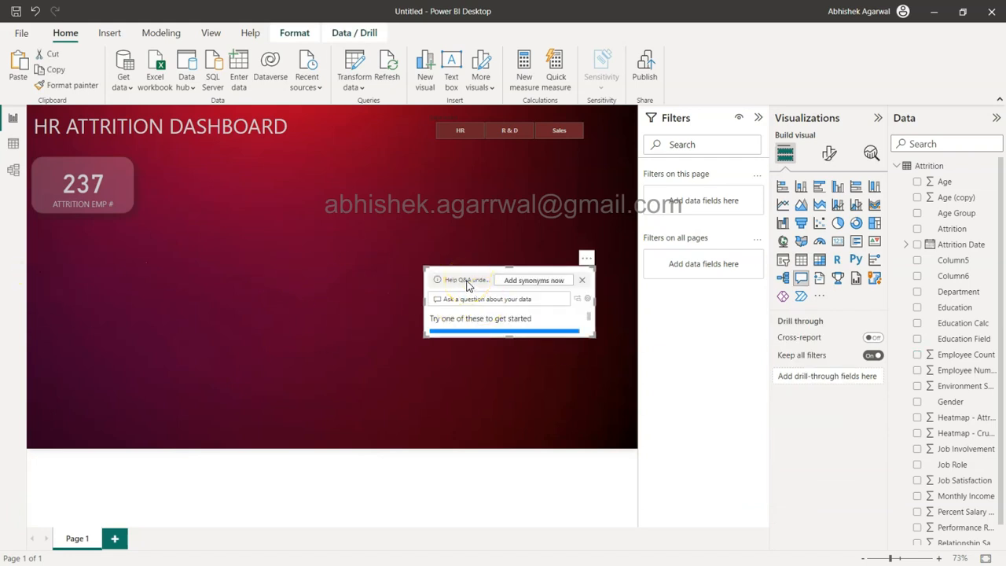
{"action": "key", "text": "Delete"}
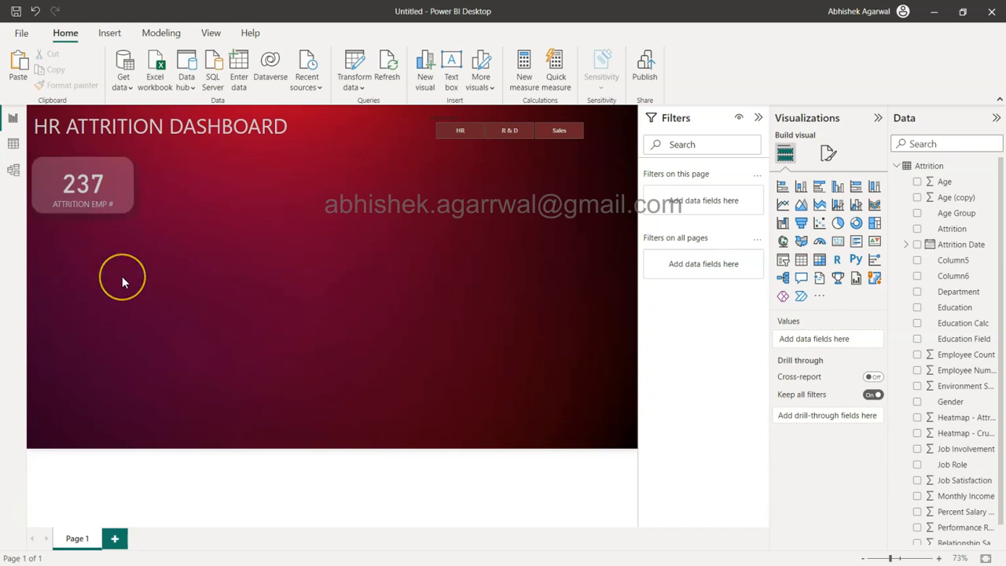
Duplicate the ATTRITION EMP # card four times and place the copies in a row across the page beneath the title
{"action": "left_click", "coordinate": [117, 184]}
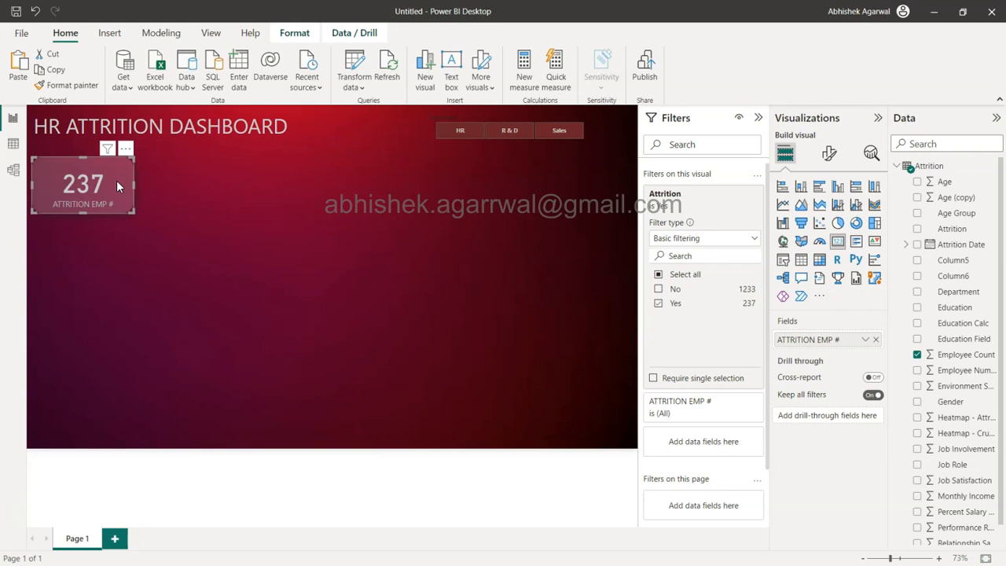
{"action": "key", "text": "ctrl+v"}
{"action": "left_click_drag", "start_coordinate": [116, 180], "coordinate": [593, 179]}
{"action": "key", "text": "ctrl+v"}
{"action": "key", "text": "ctrl+v"}
{"action": "key", "text": "ctrl+v"}
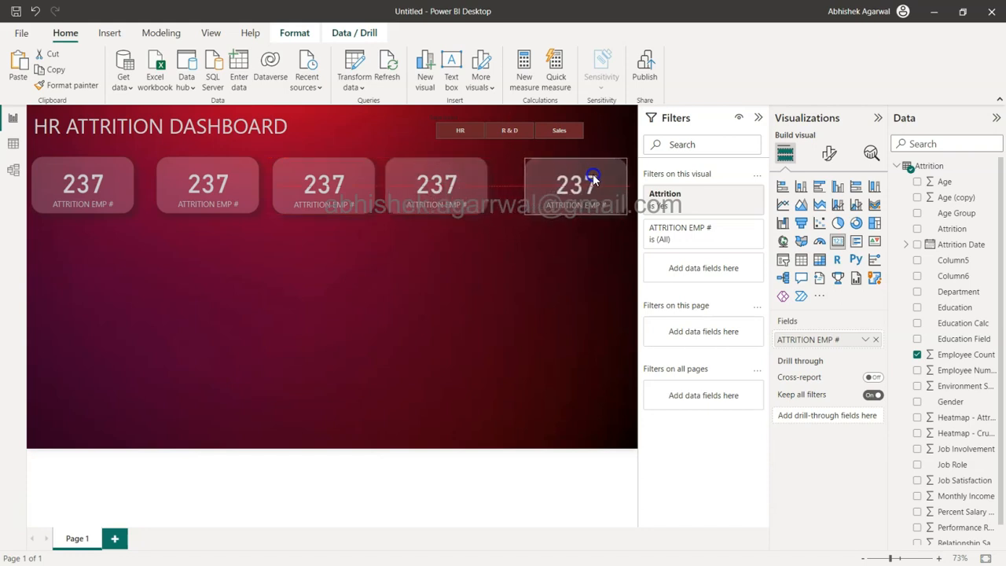
{"action": "left_click_drag", "start_coordinate": [592, 179], "coordinate": [594, 179]}
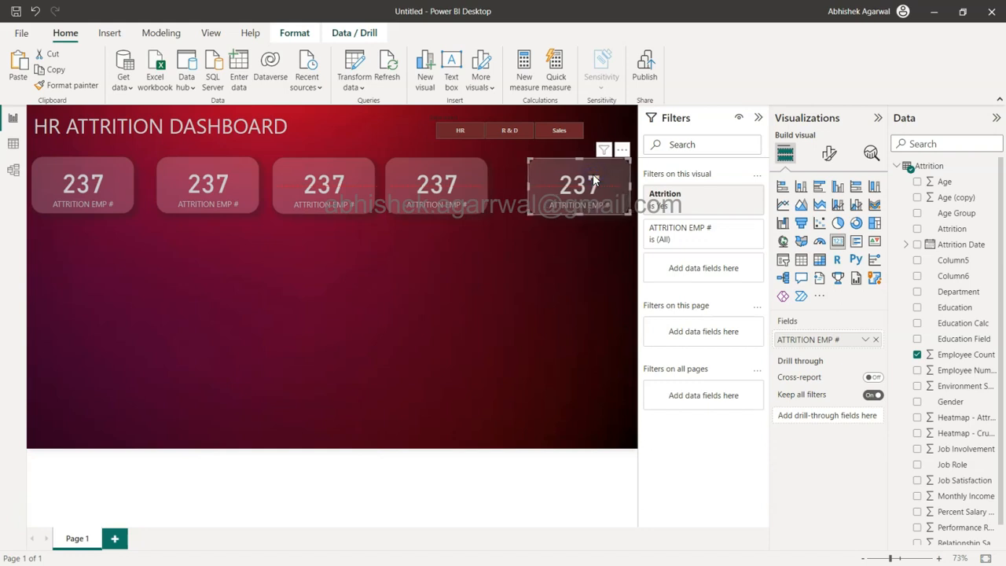
Select all five cards in the row and distribute them horizontally
{"action": "left_click", "coordinate": [596, 257]}
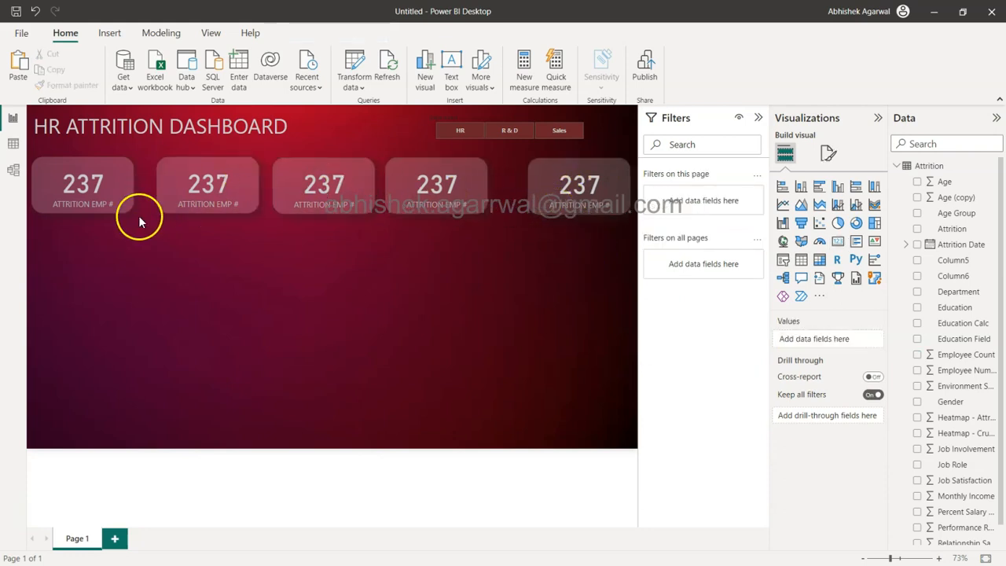
{"action": "left_click", "coordinate": [28, 153]}
{"action": "left_click_drag", "start_coordinate": [29, 154], "coordinate": [649, 227]}
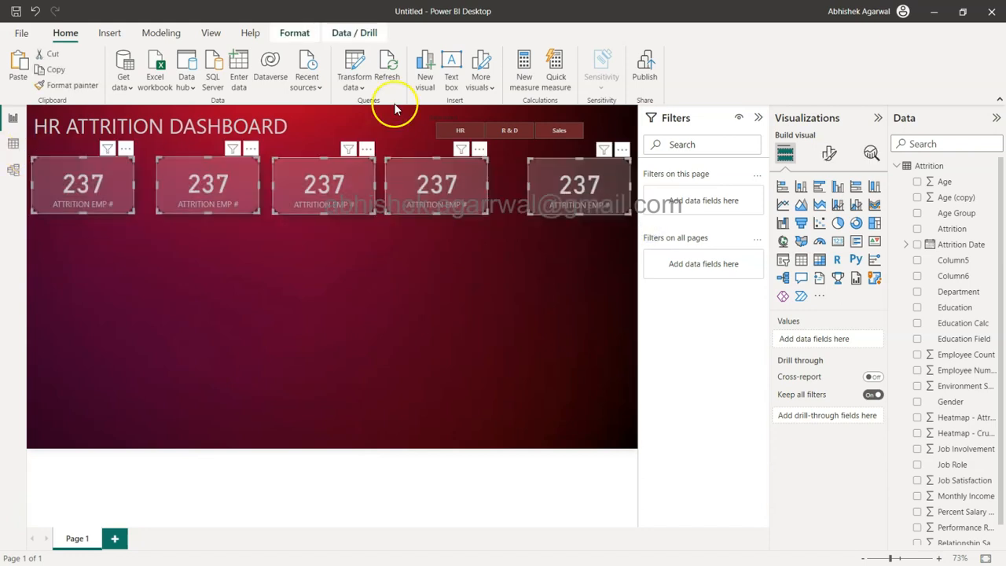
{"action": "left_click", "coordinate": [294, 32]}
{"action": "left_click", "coordinate": [293, 82]}
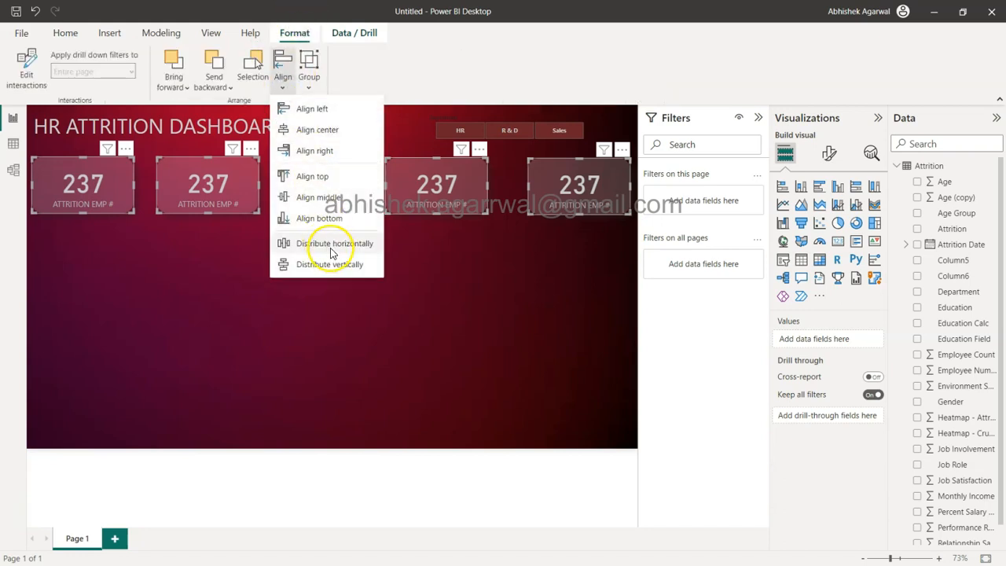
{"action": "left_click", "coordinate": [330, 250]}
{"action": "left_click", "coordinate": [339, 256]}
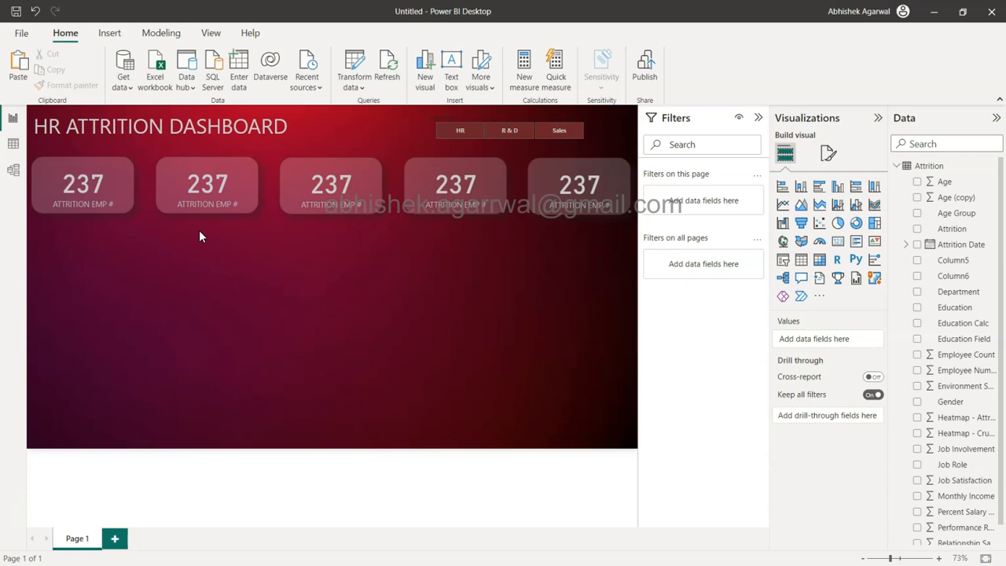
Change the second card's Attrition filter from Yes to No
{"action": "left_click", "coordinate": [227, 186]}
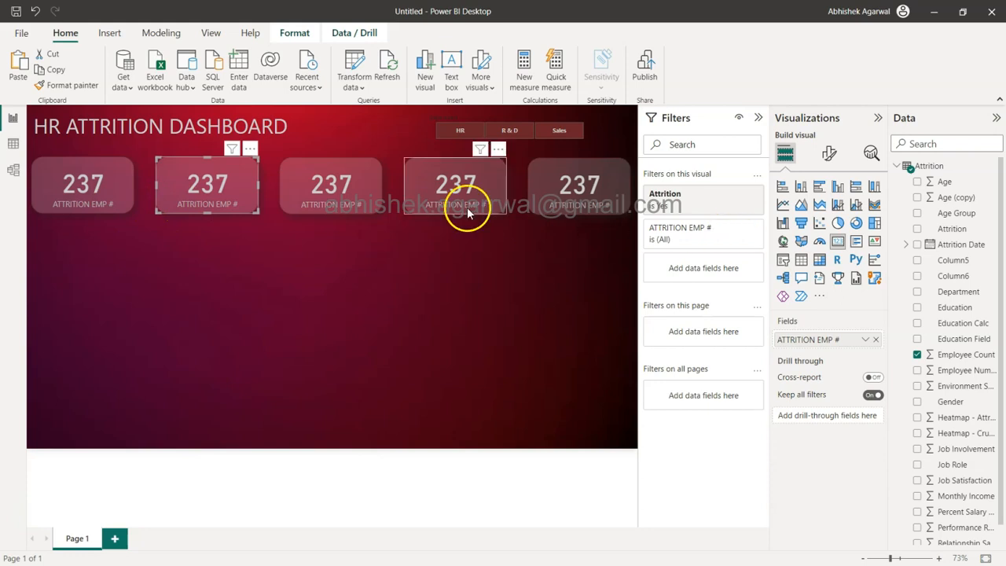
{"action": "left_click", "coordinate": [708, 202]}
{"action": "left_click", "coordinate": [708, 203]}
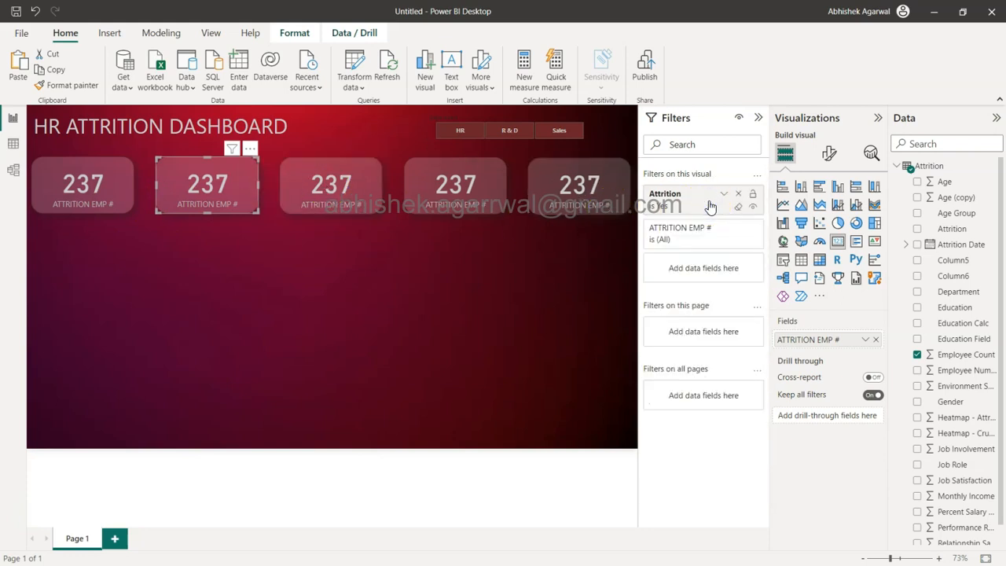
{"action": "left_click", "coordinate": [709, 203]}
{"action": "left_click", "coordinate": [659, 289]}
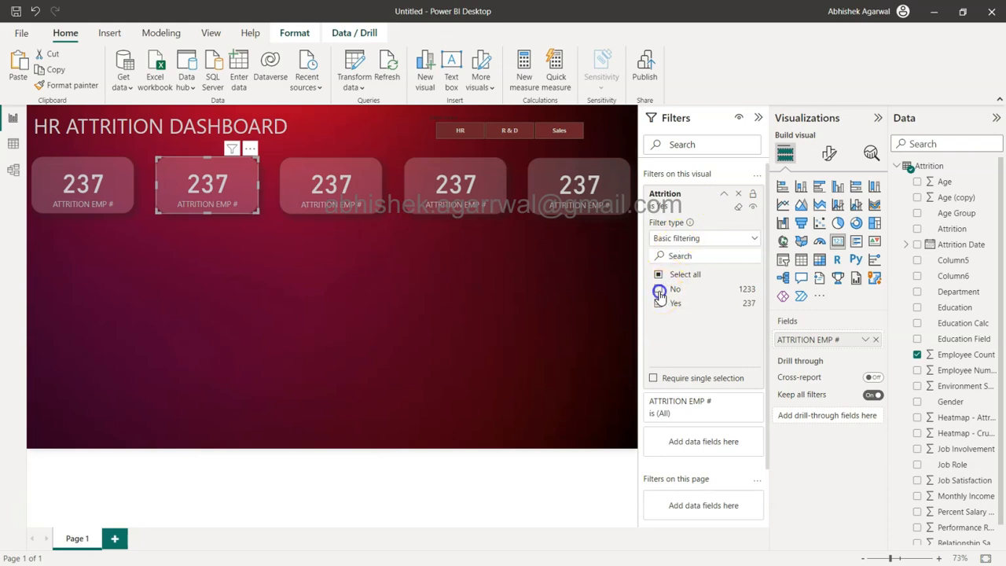
{"action": "left_click", "coordinate": [659, 304]}
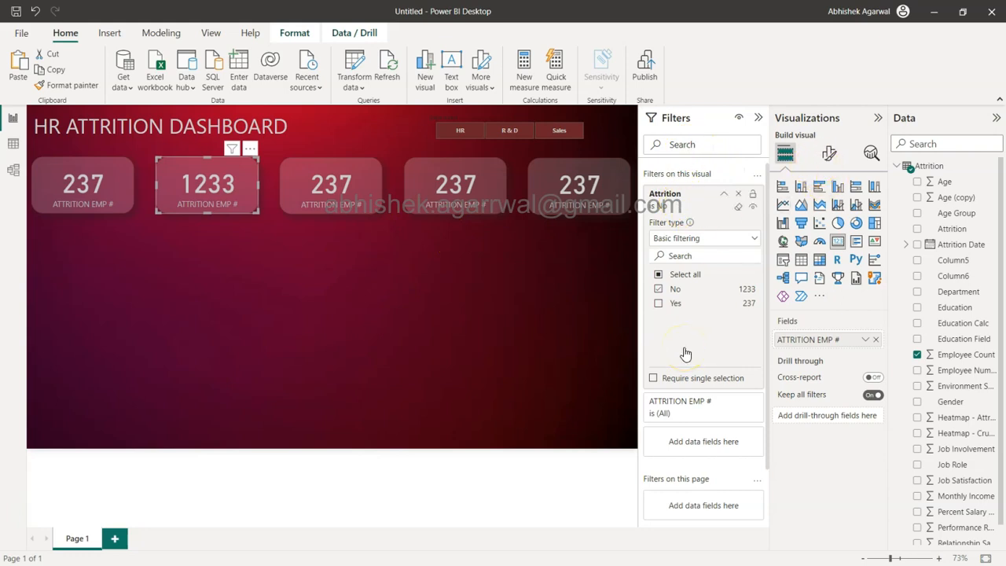
Rename the second card's field as ACTIVE EMP #
{"action": "left_click", "coordinate": [828, 154]}
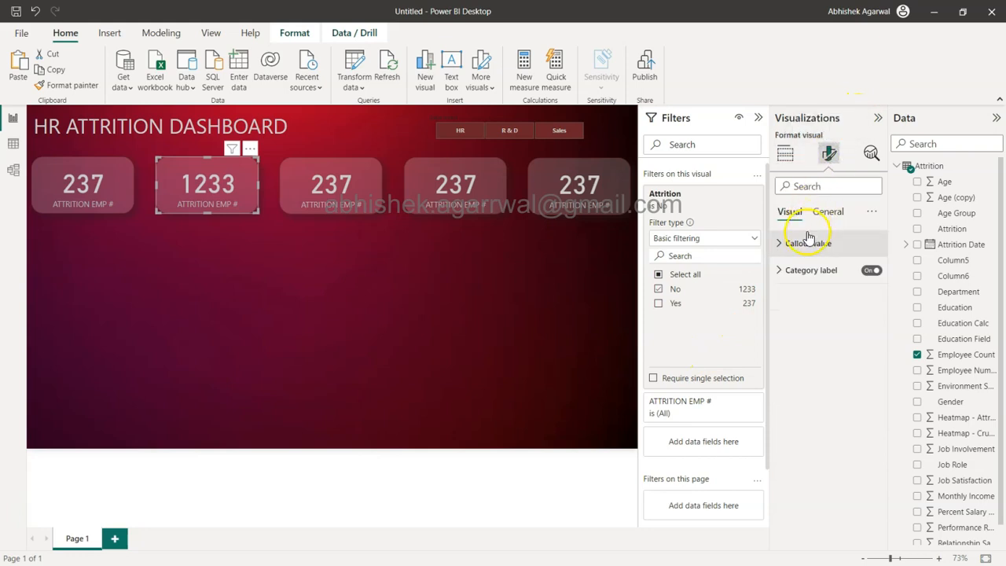
{"action": "left_click", "coordinate": [800, 273]}
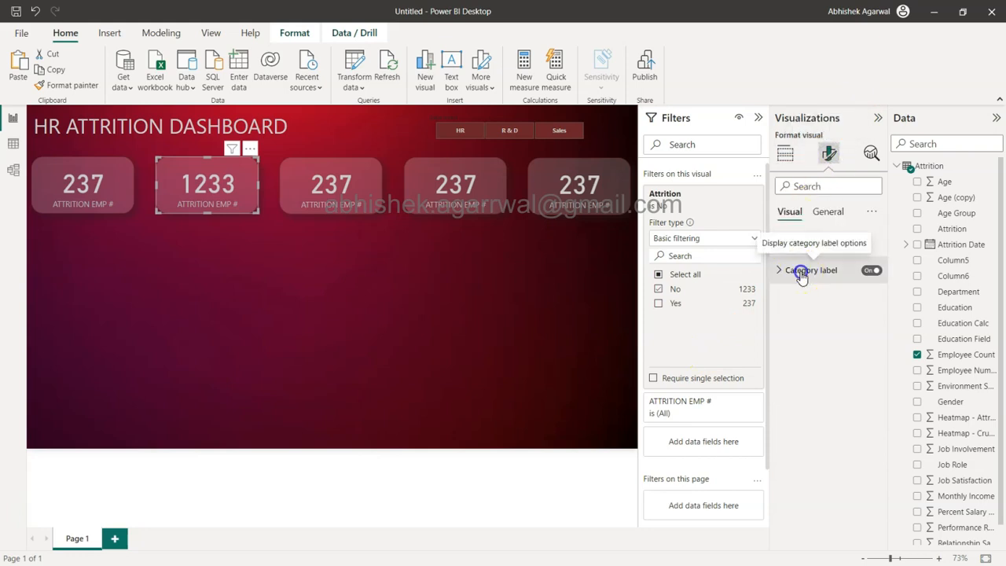
{"action": "left_click", "coordinate": [800, 273]}
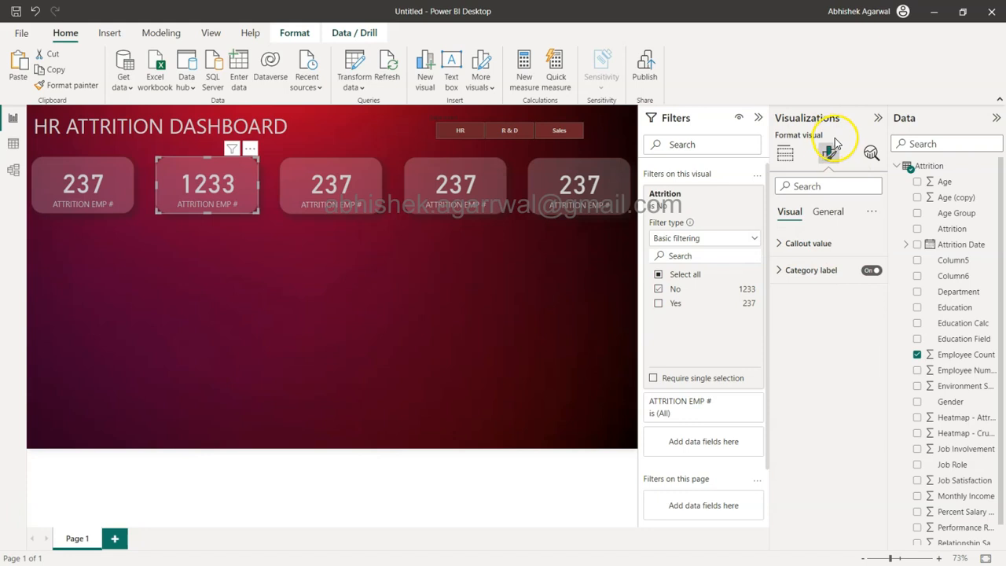
{"action": "left_click", "coordinate": [783, 153]}
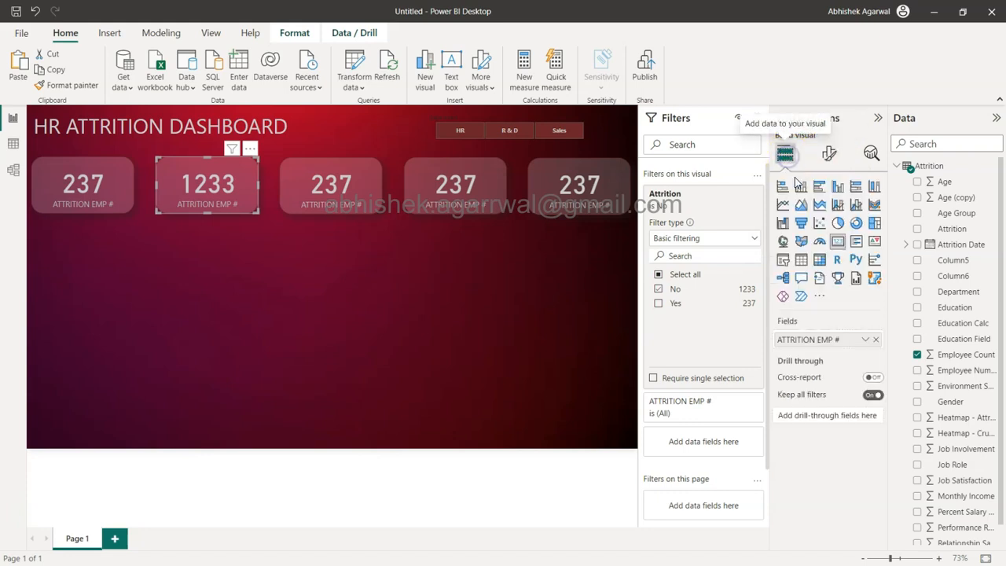
{"action": "double_click", "coordinate": [805, 342]}
{"action": "left_click", "coordinate": [821, 337]}
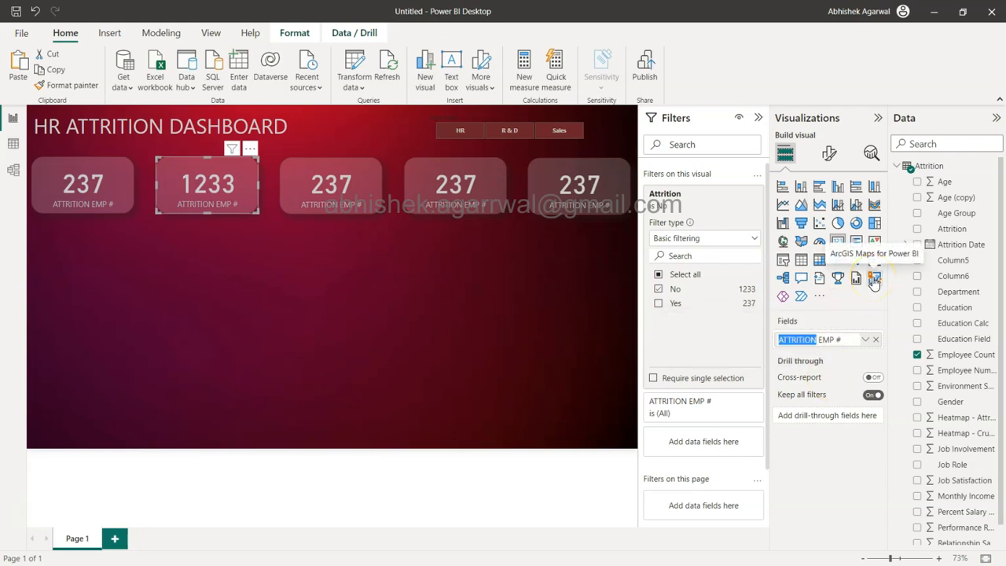
{"action": "type", "text": "ACTIVE"}
{"action": "left_click", "coordinate": [835, 481]}
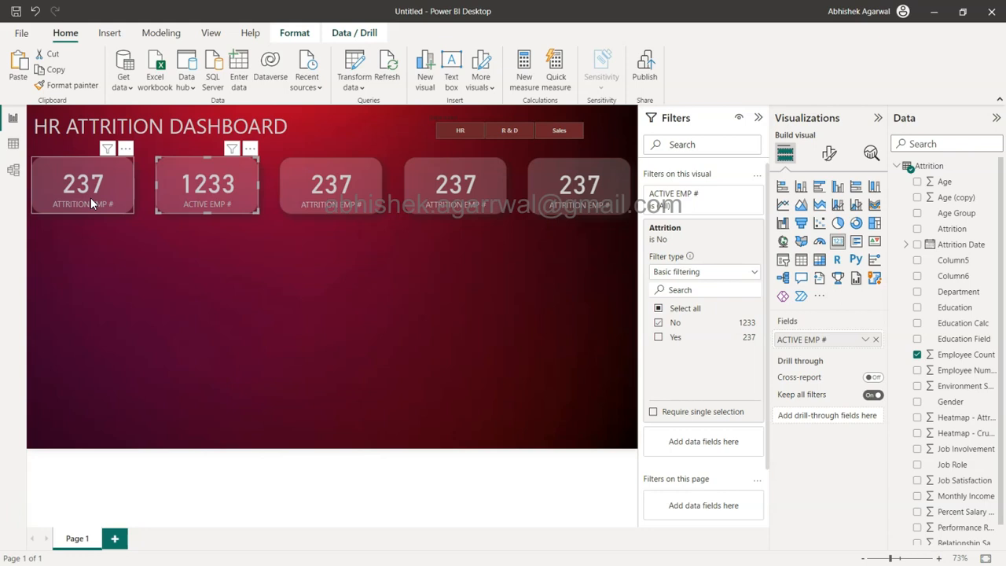
Select the third KPI card and start a new measure named Attrition Rate
{"action": "left_click", "coordinate": [336, 200]}
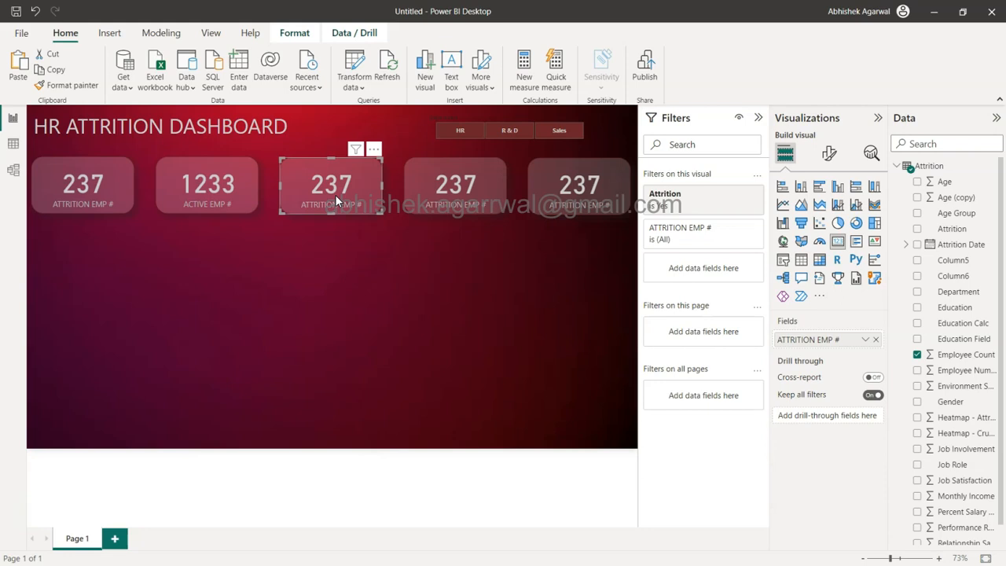
{"action": "left_click", "coordinate": [83, 185]}
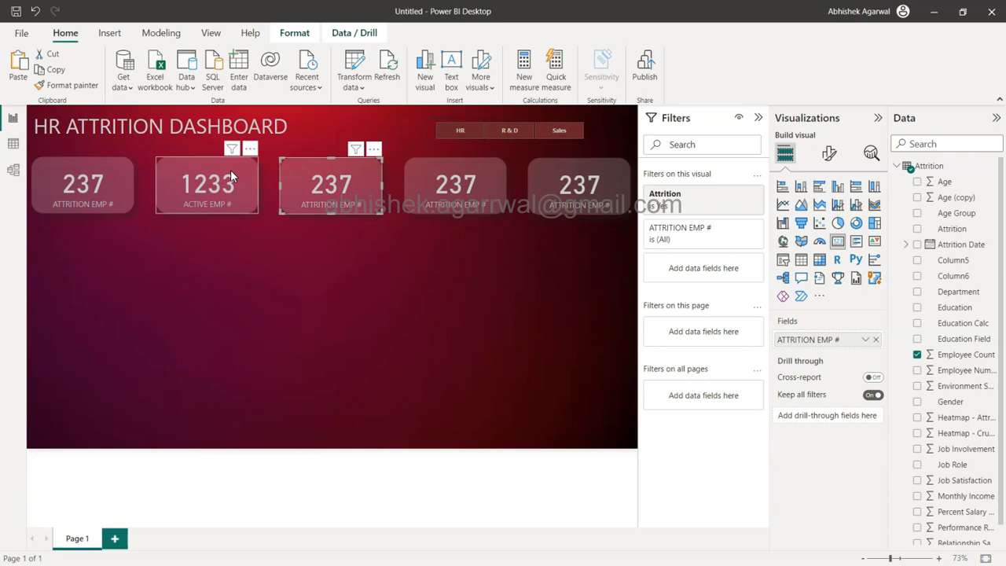
{"action": "left_click", "coordinate": [438, 267]}
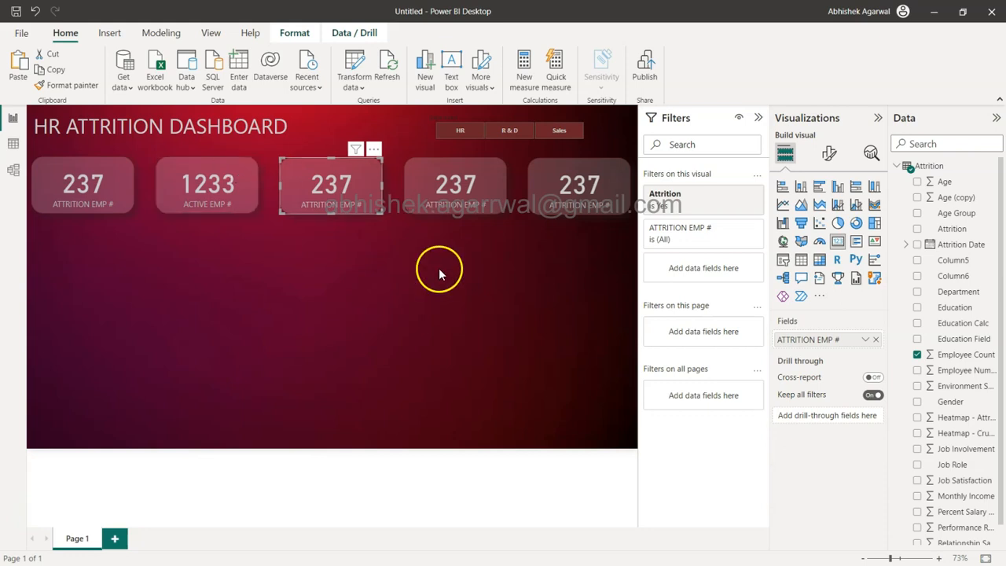
{"action": "left_click", "coordinate": [525, 66]}
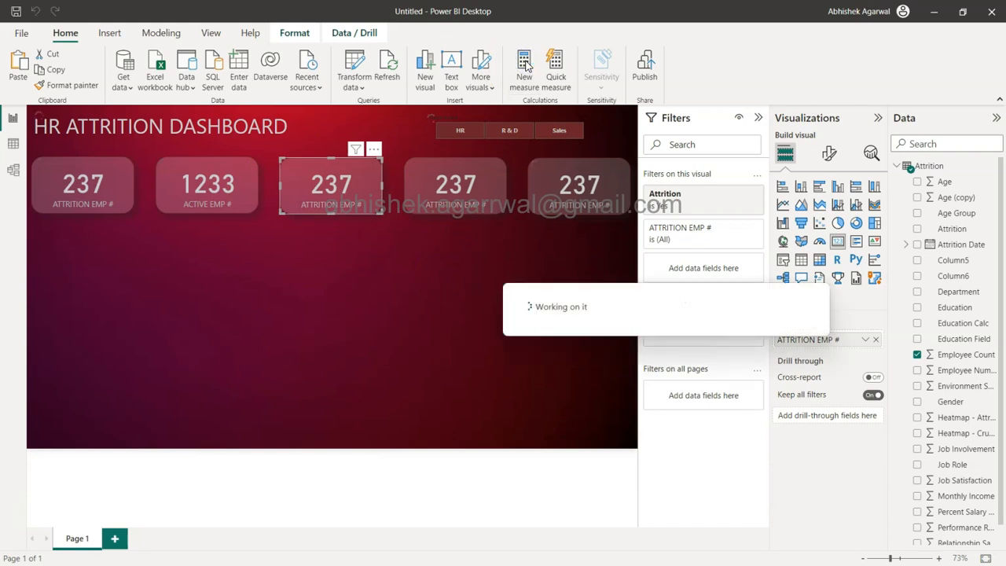
{"action": "left_click", "coordinate": [190, 117]}
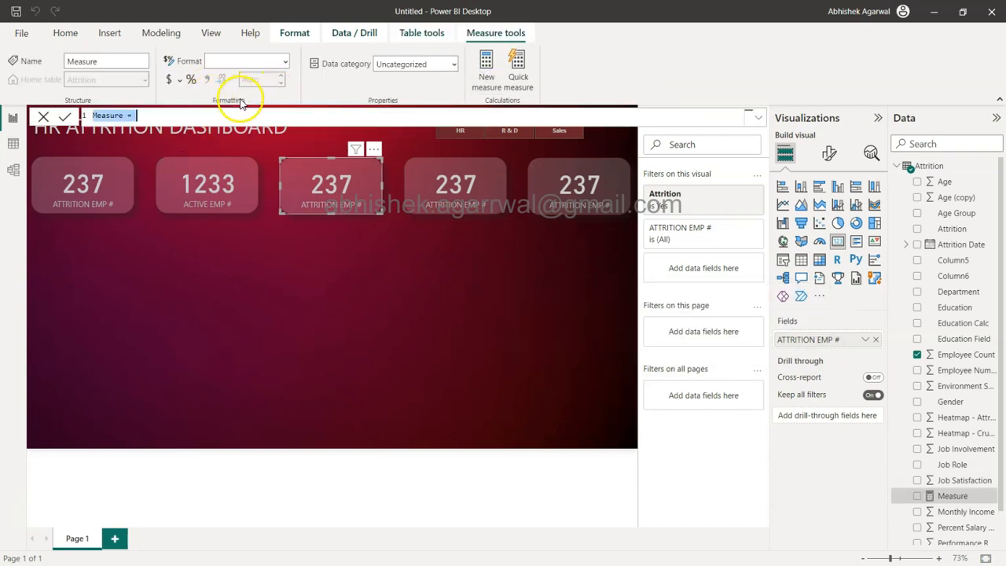
{"action": "left_click", "coordinate": [193, 115]}
{"action": "key", "text": "BackSpace"}
{"action": "key", "text": "BackSpace"}
{"action": "key", "text": "BackSpace"}
{"action": "key", "text": "BackSpace"}
{"action": "key", "text": "BackSpace"}
{"action": "key", "text": "BackSpace"}
{"action": "key", "text": "BackSpace"}
{"action": "key", "text": "BackSpace"}
{"action": "key", "text": "BackSpace"}
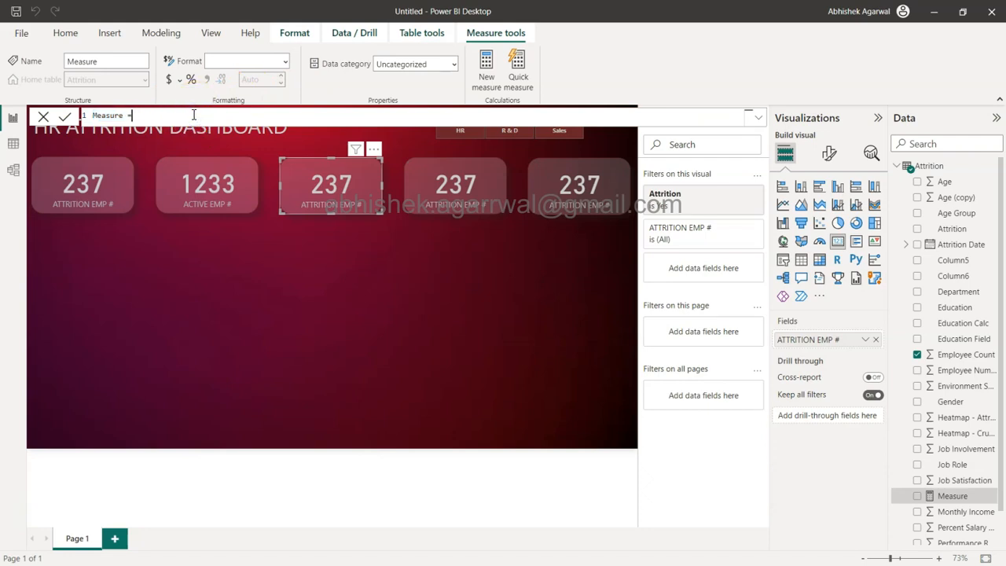
{"action": "type", "text": "Attrition Rate ="}
Begin the Attrition Rate formula with CALCULATE(SUM(Attrition[Employee Count])
{"action": "type", "text": "cal"}
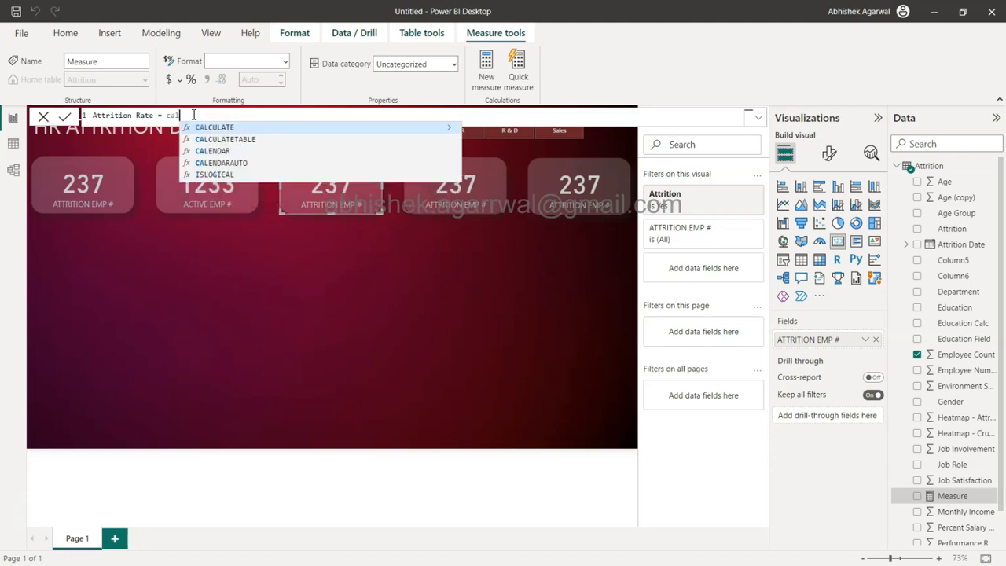
{"action": "key", "text": "Tab"}
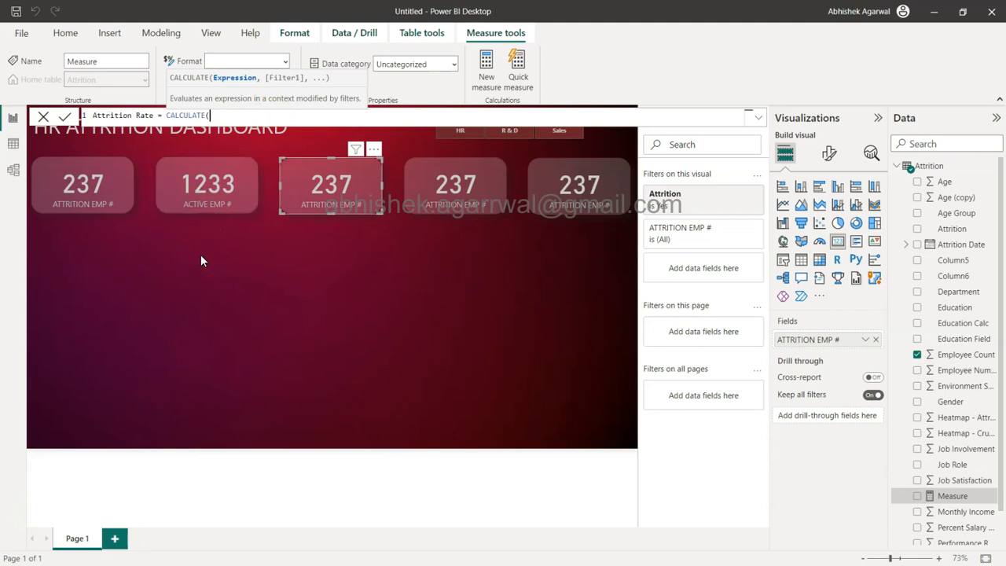
{"action": "type", "text": "sum(empl"}
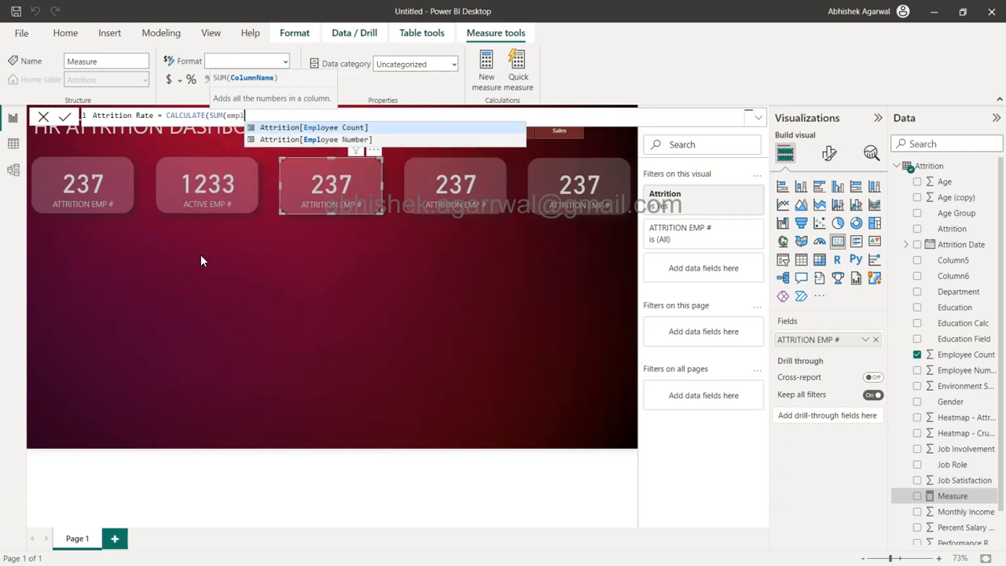
{"action": "key", "text": "Tab"}
{"action": "type", "text": ")"}
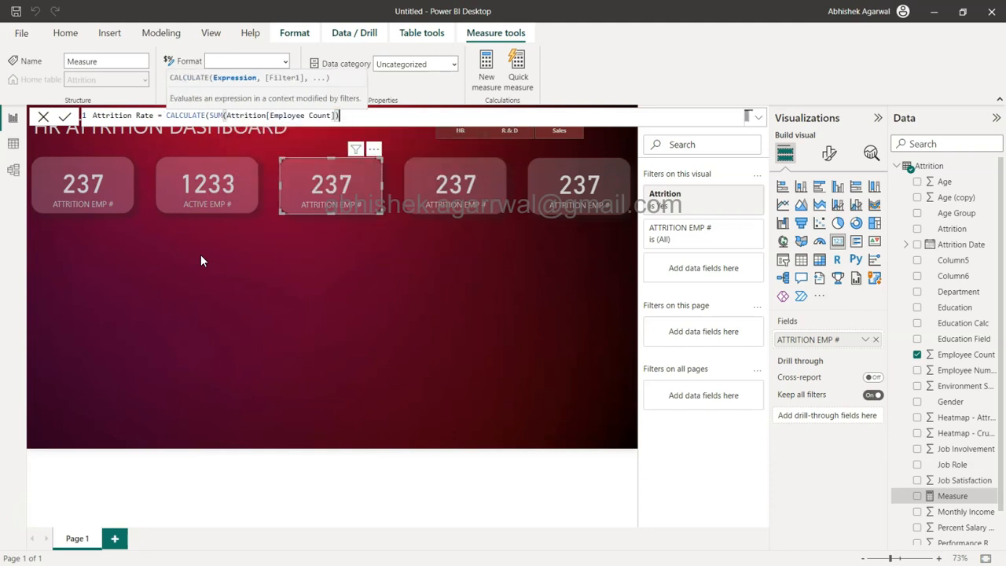
Add the filter Attrition[Attrition] = "Yes" to the CALCULATE expression and close it
{"action": "left_click", "coordinate": [294, 114]}
{"action": "type", "text": ","}
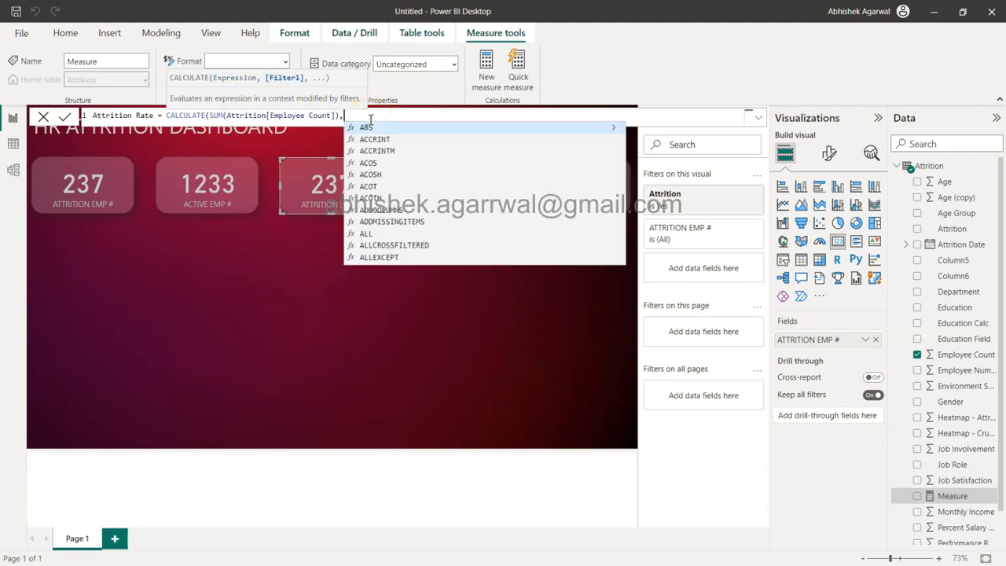
{"action": "type", "text": "attr"}
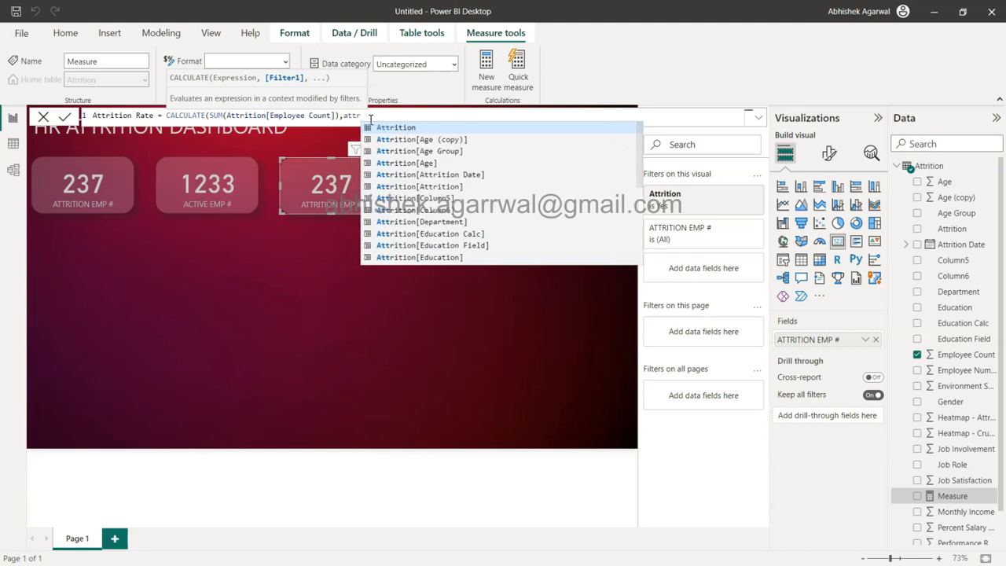
{"action": "key", "text": "Down"}
{"action": "key", "text": "Down"}
{"action": "key", "text": "Down"}
{"action": "key", "text": "Down"}
{"action": "key", "text": "Down"}
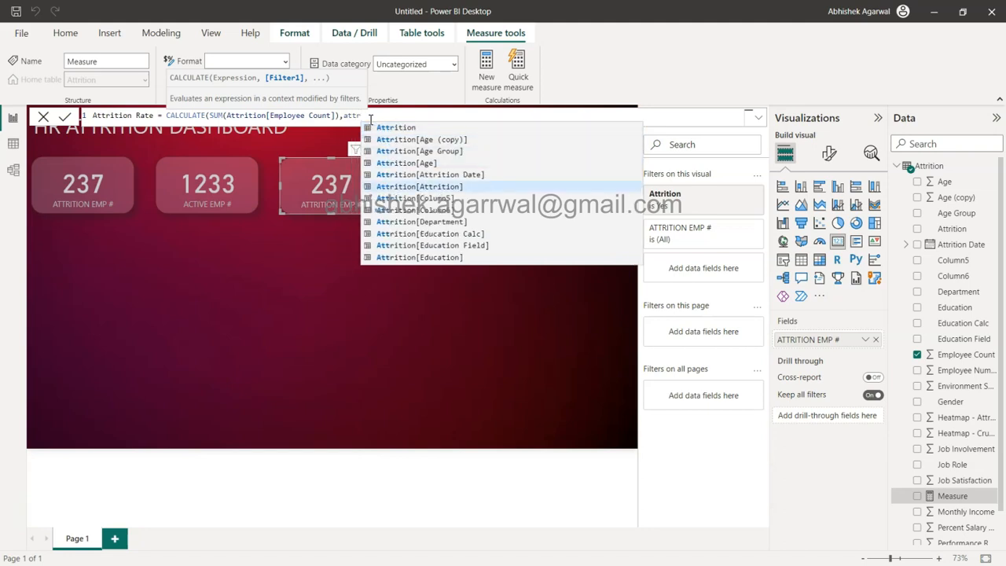
{"action": "key", "text": "Tab"}
{"action": "type", "text": "= \"Yes\""}
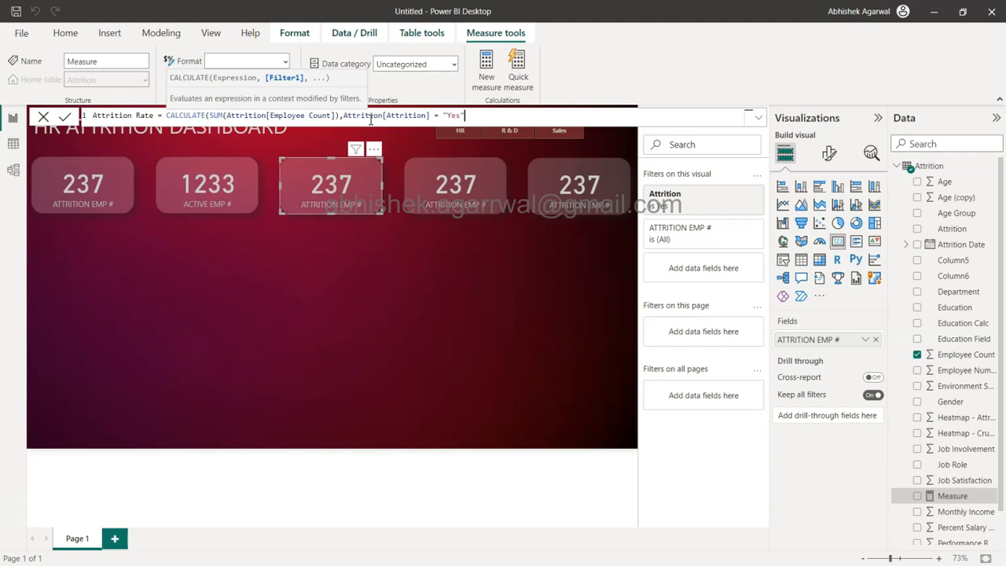
{"action": "type", "text": ")"}
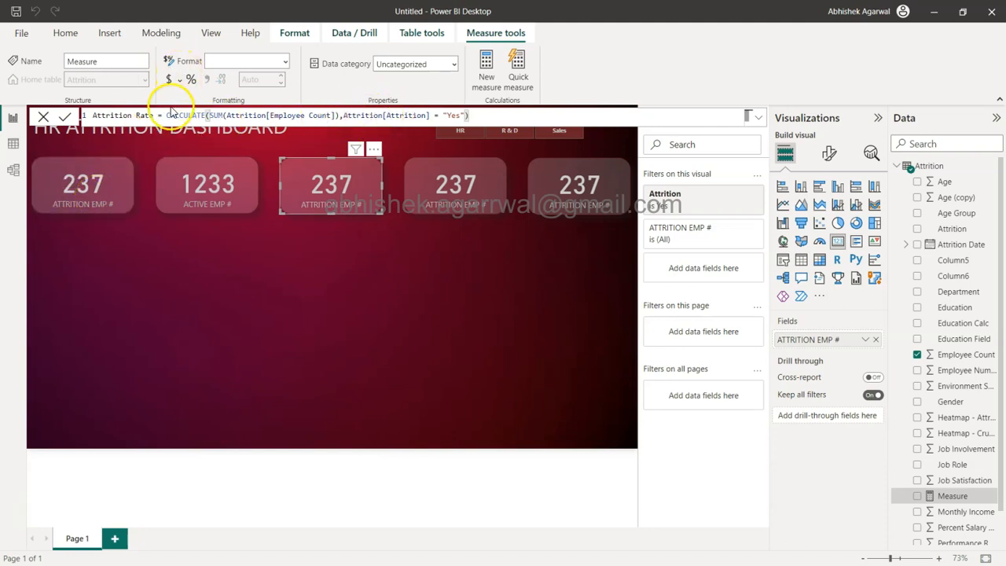
Wrap the CALCULATE expression in DIVIDE so that it serves as the numerator
{"action": "double_click", "coordinate": [172, 115]}
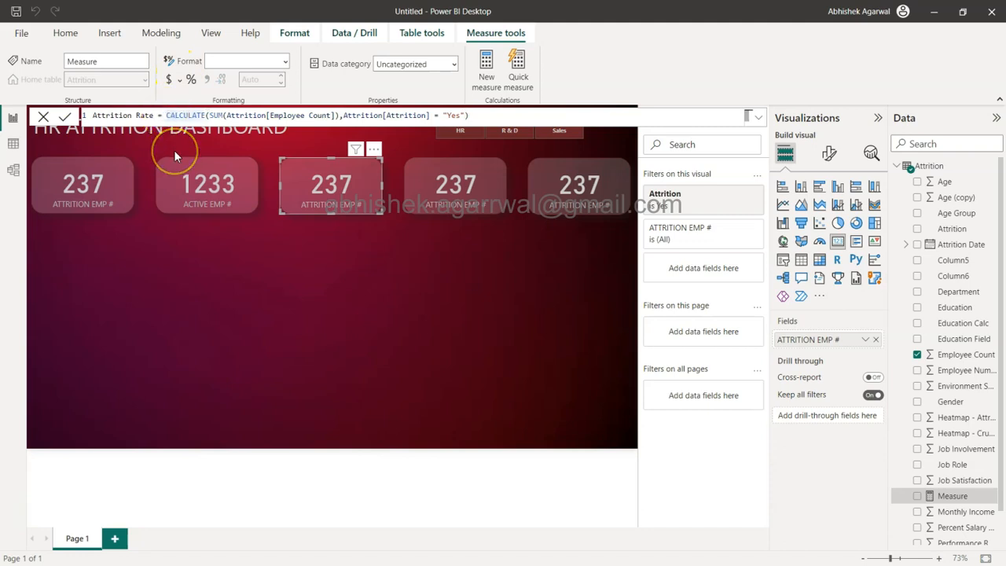
{"action": "type", "text": "DIVIDE("}
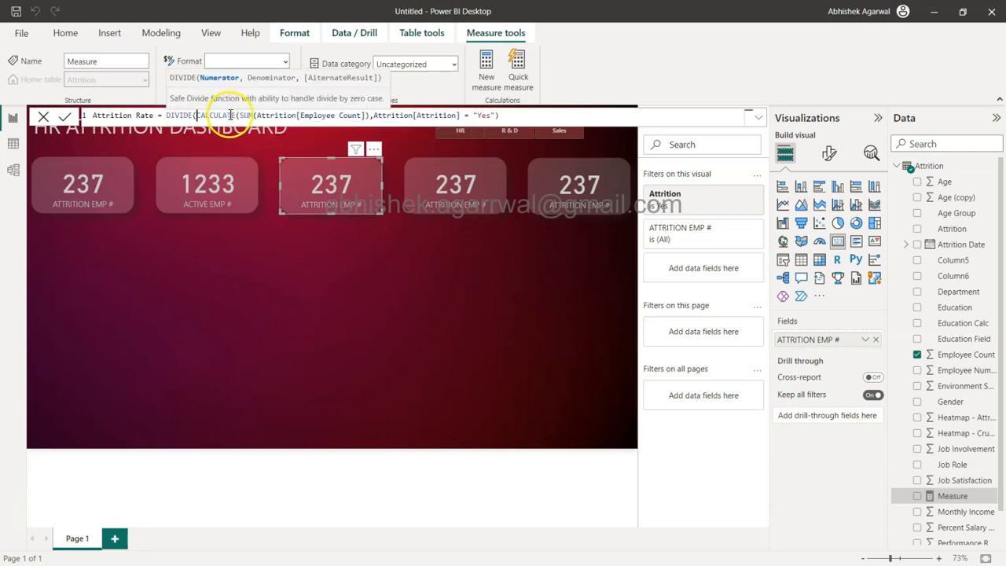
{"action": "left_click", "coordinate": [522, 114]}
{"action": "type", "text": ","}
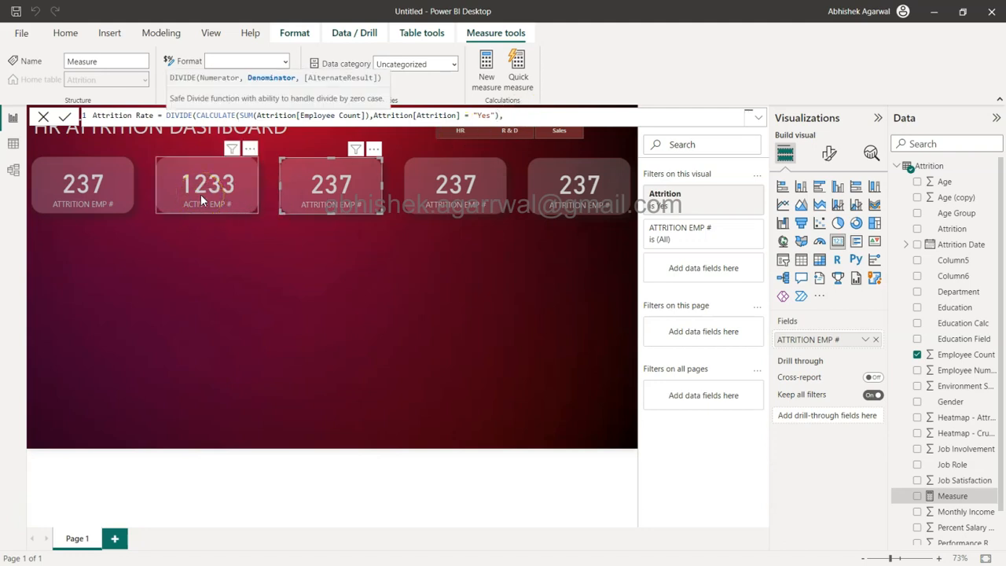
Add a copy of the CALCULATE expression as the denominator, filtered on Attrition[Attrition] = "No", and commit the measure
{"action": "left_click_drag", "start_coordinate": [198, 116], "coordinate": [498, 115]}
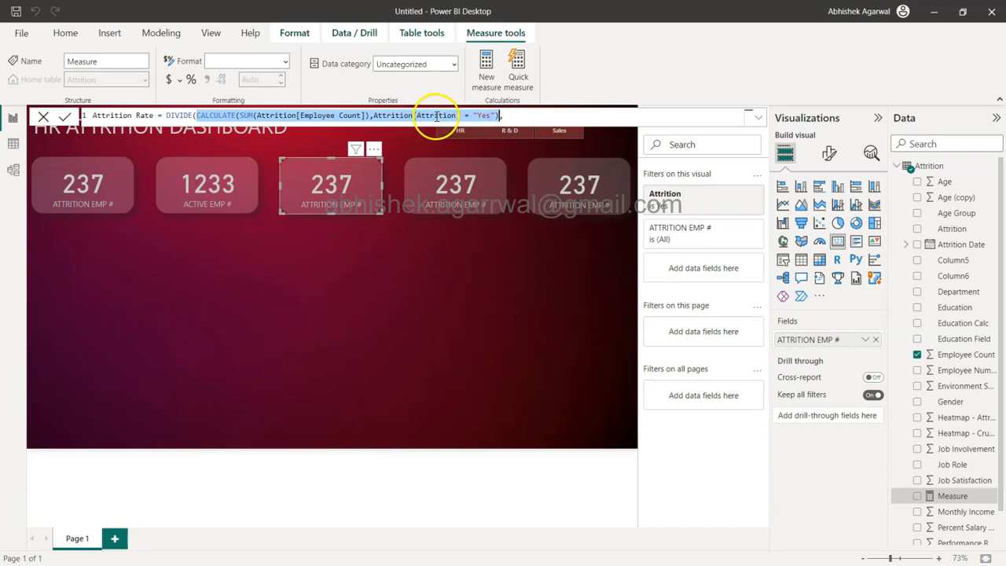
{"action": "left_click", "coordinate": [515, 116]}
{"action": "type", "text": "CALCULATE(SUM(Attrition[Employee Count]),Attrition[Attrition] = \"Yes\")"}
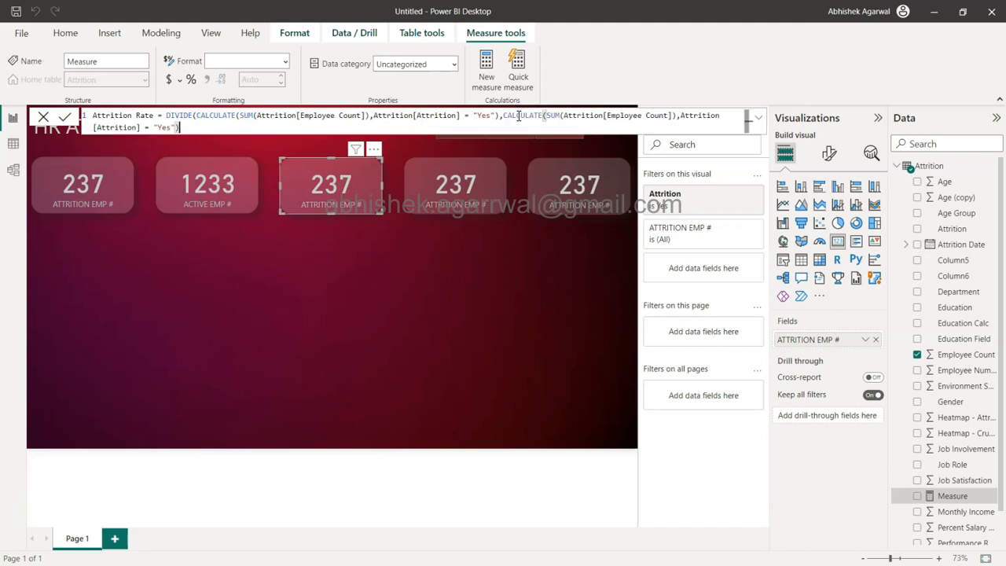
{"action": "double_click", "coordinate": [168, 128]}
{"action": "type", "text": "Y"}
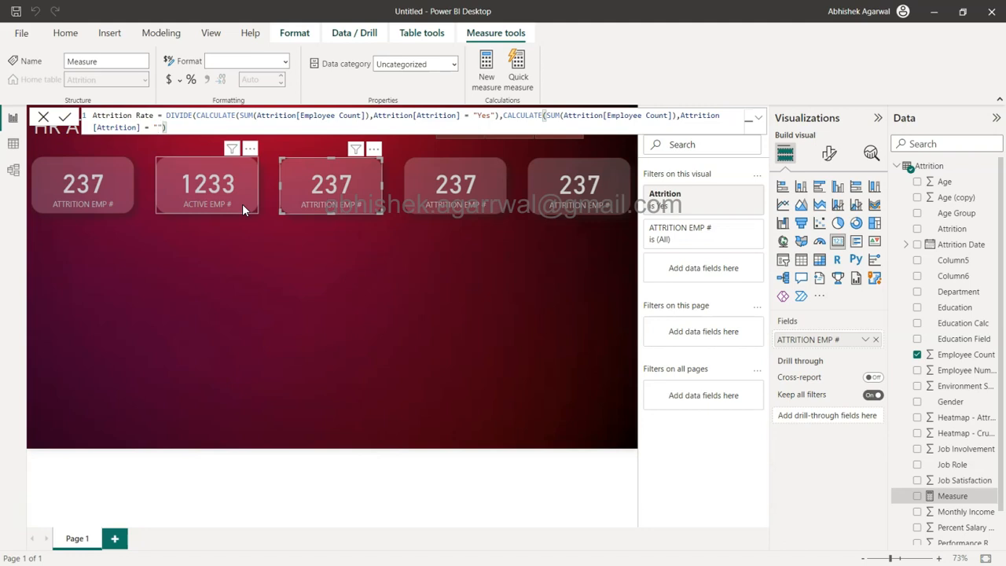
{"action": "left_click_drag", "start_coordinate": [504, 115], "coordinate": [157, 128]}
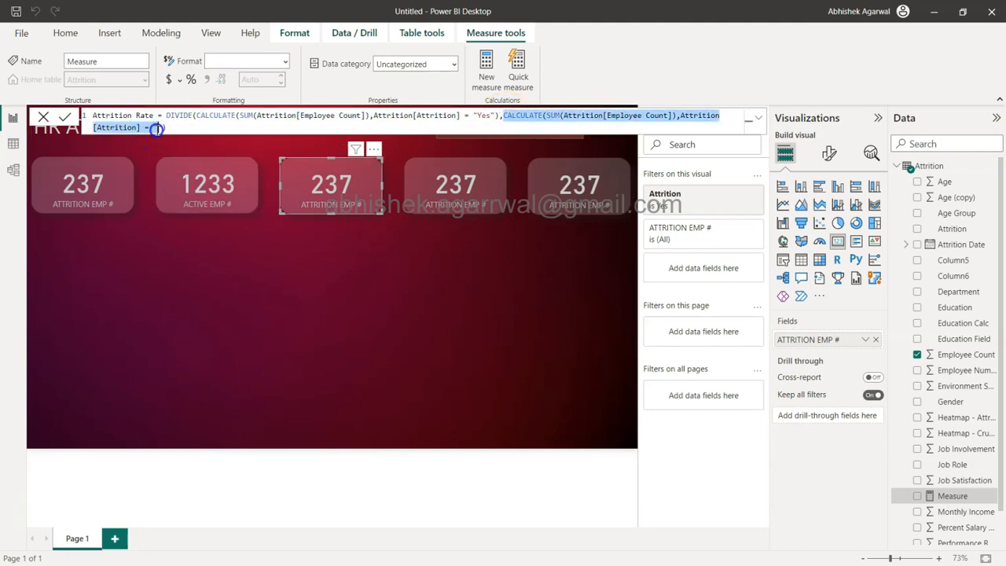
{"action": "left_click", "coordinate": [158, 128]}
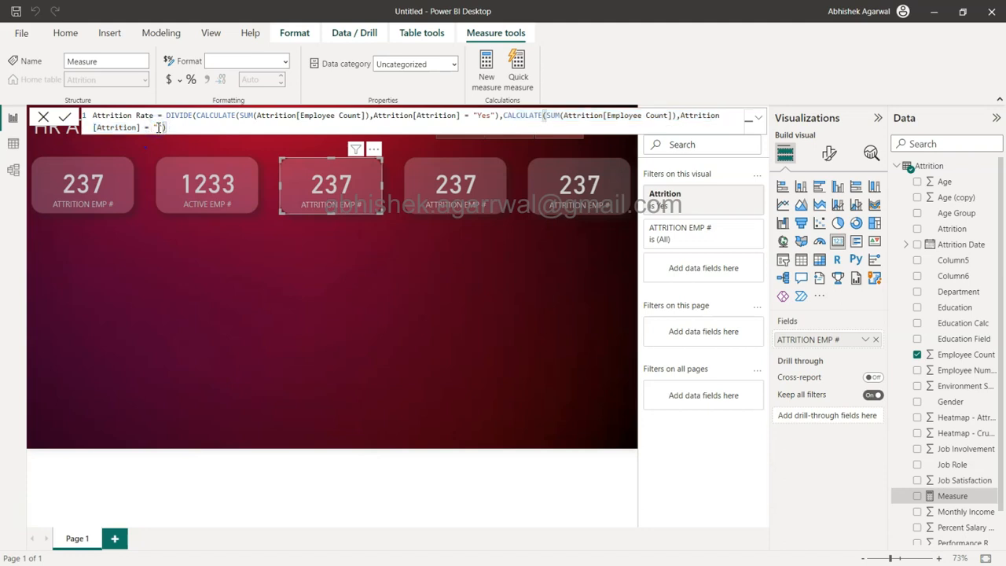
{"action": "type", "text": "No"}
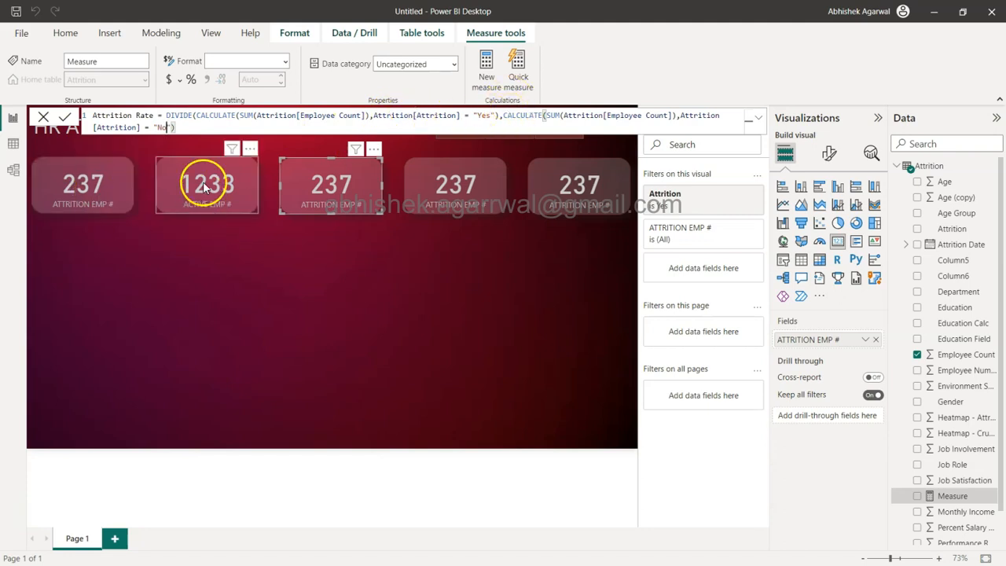
{"action": "type", "text": "\""}
{"action": "left_click", "coordinate": [65, 116]}
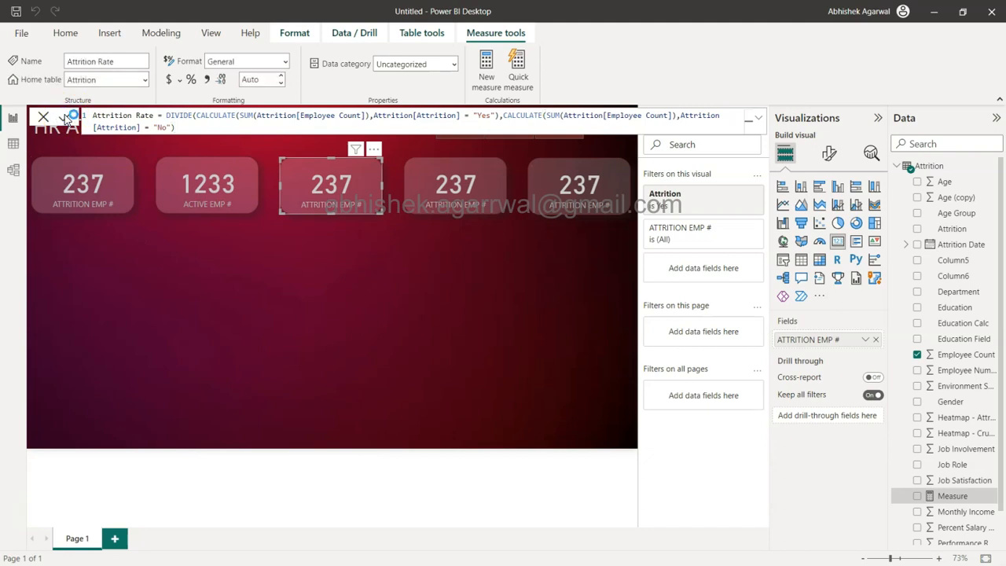
{"action": "type", "text": ")"}
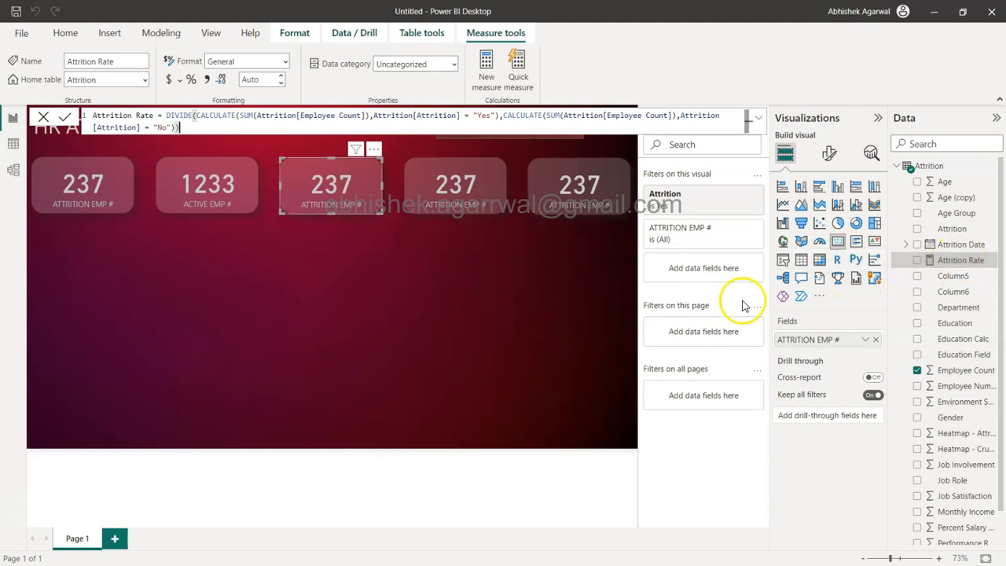
Replace the third card's field with the Attrition Rate measure and format it as a percentage with 1 decimal place
{"action": "left_click_drag", "start_coordinate": [946, 264], "coordinate": [821, 340]}
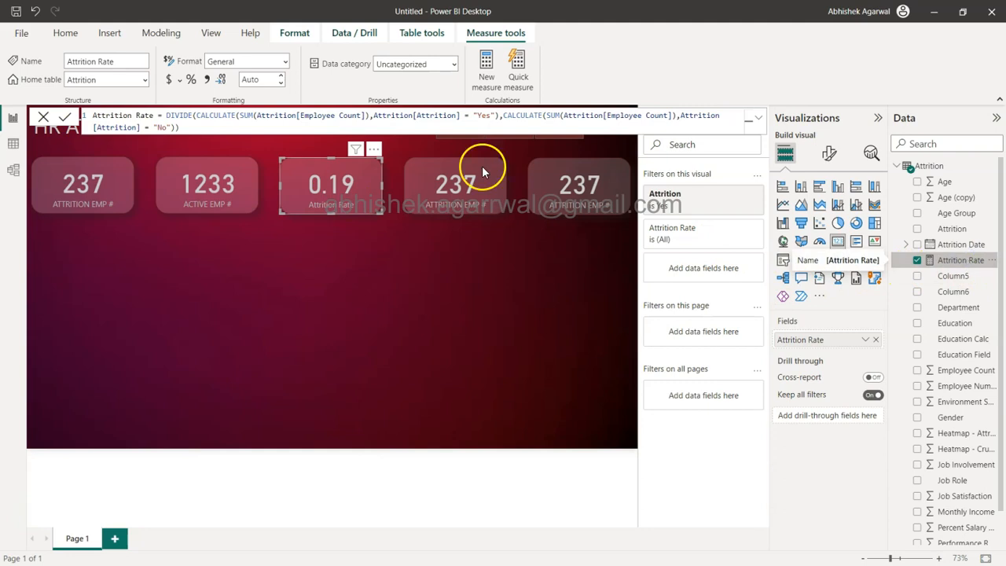
{"action": "left_click", "coordinate": [191, 81]}
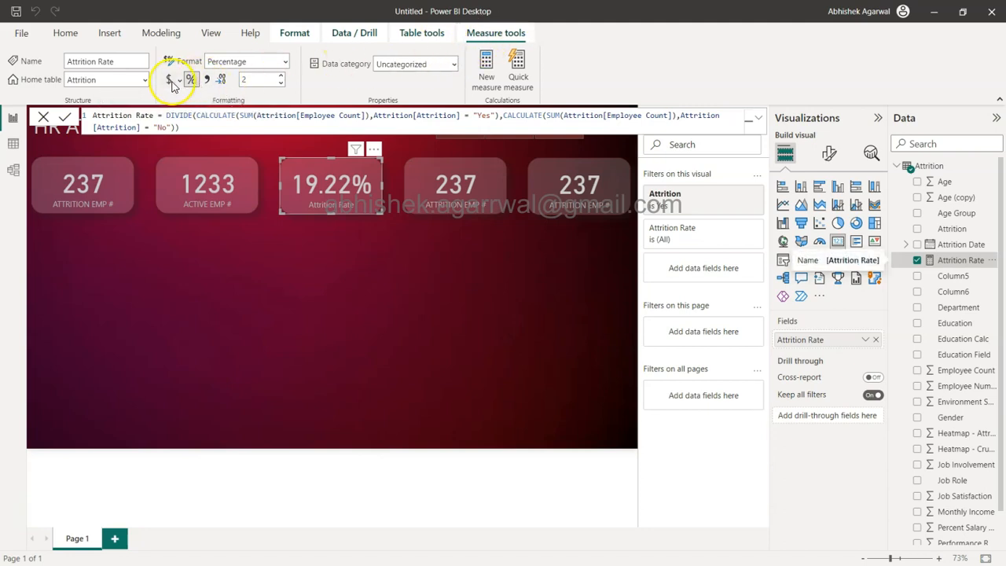
{"action": "left_click", "coordinate": [280, 83]}
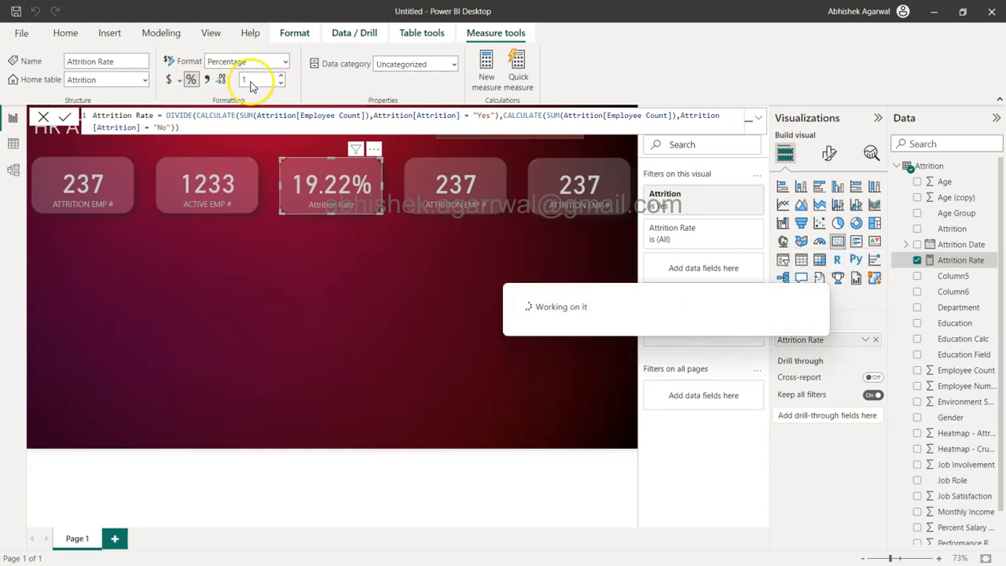
{"action": "left_click", "coordinate": [320, 188]}
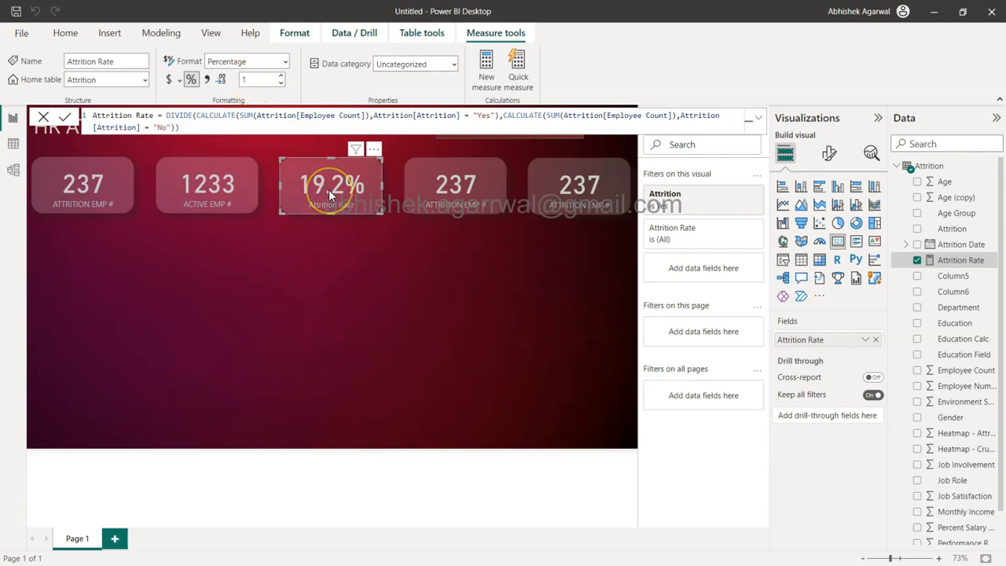
{"action": "left_click", "coordinate": [349, 180]}
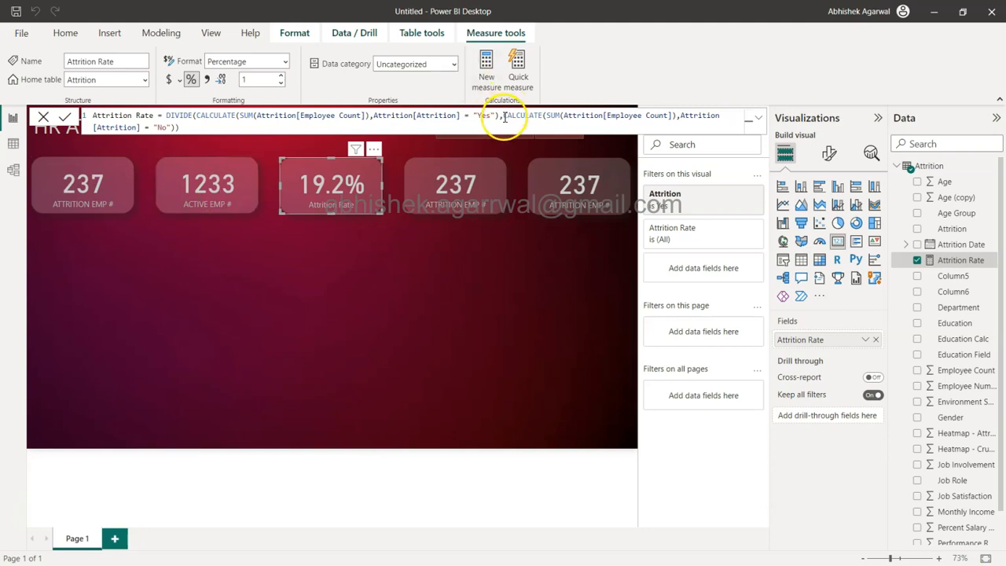
Replace the Attrition Rate measure's denominator with COUNT(Attrition[Employee Count]) and commit the formula
{"action": "left_click_drag", "start_coordinate": [503, 116], "coordinate": [176, 128]}
{"action": "key", "text": "BackSpace"}
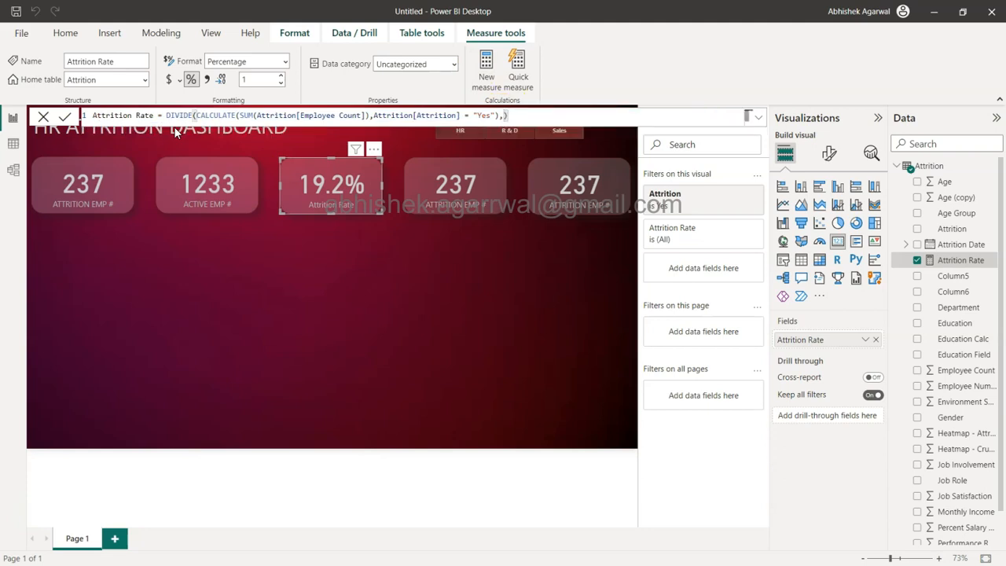
{"action": "type", "text": "coun"}
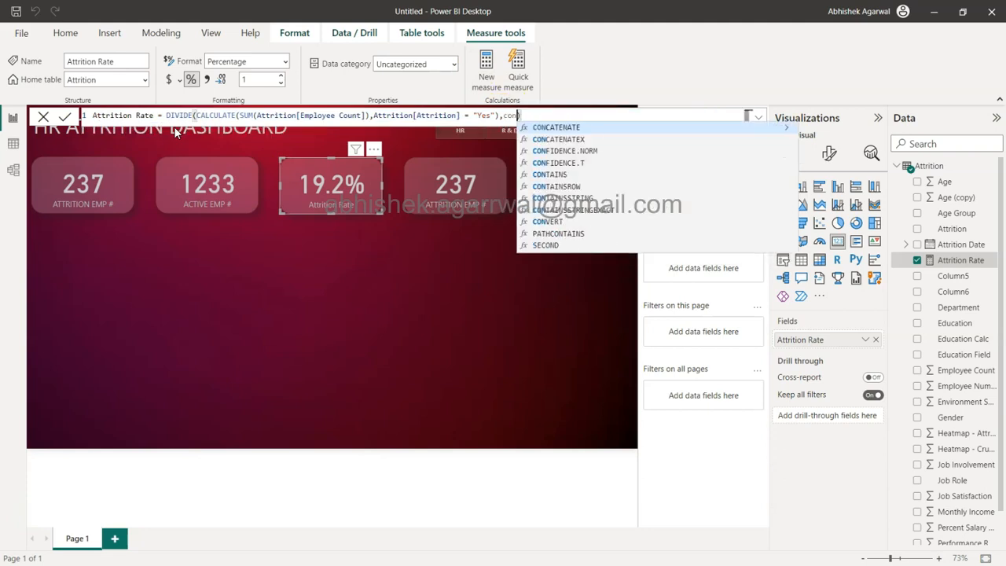
{"action": "key", "text": "Tab"}
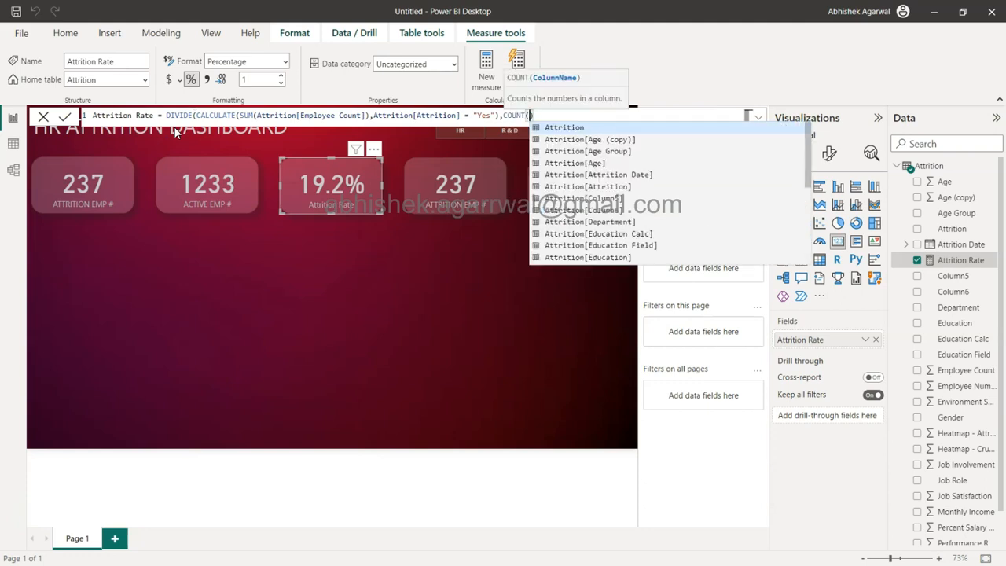
{"action": "type", "text": "emp"}
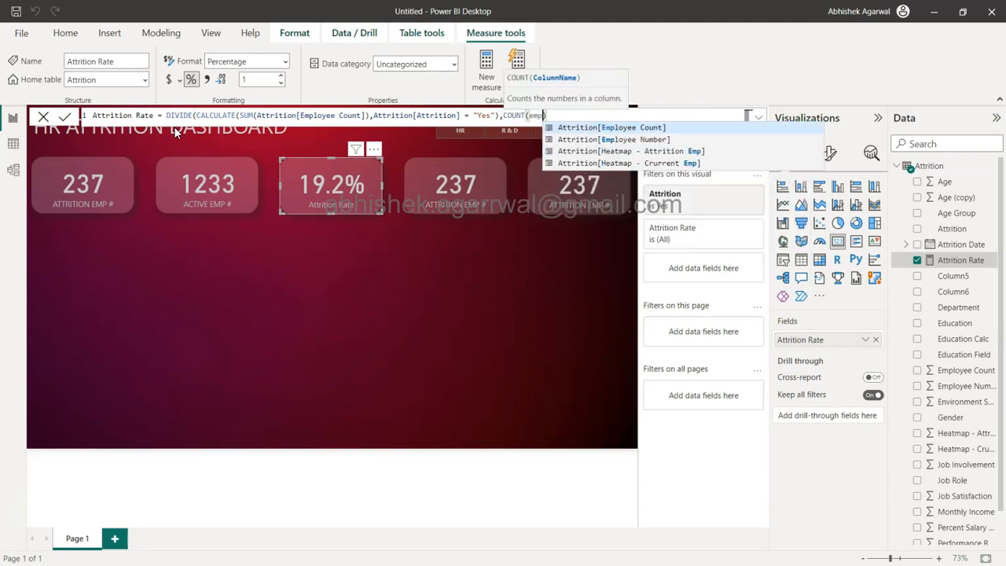
{"action": "key", "text": "Tab"}
{"action": "type", "text": "))"}
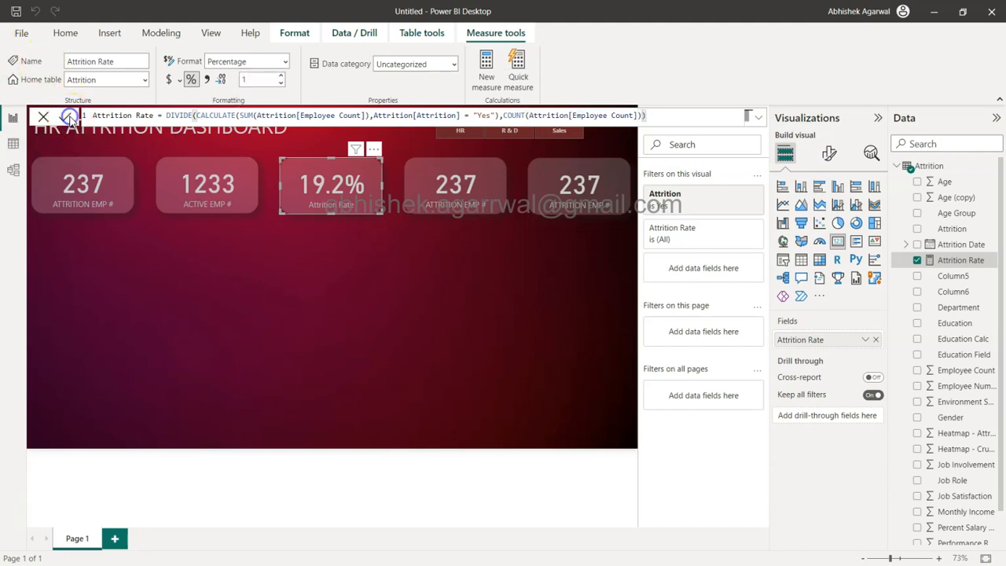
{"action": "key", "text": "Return"}
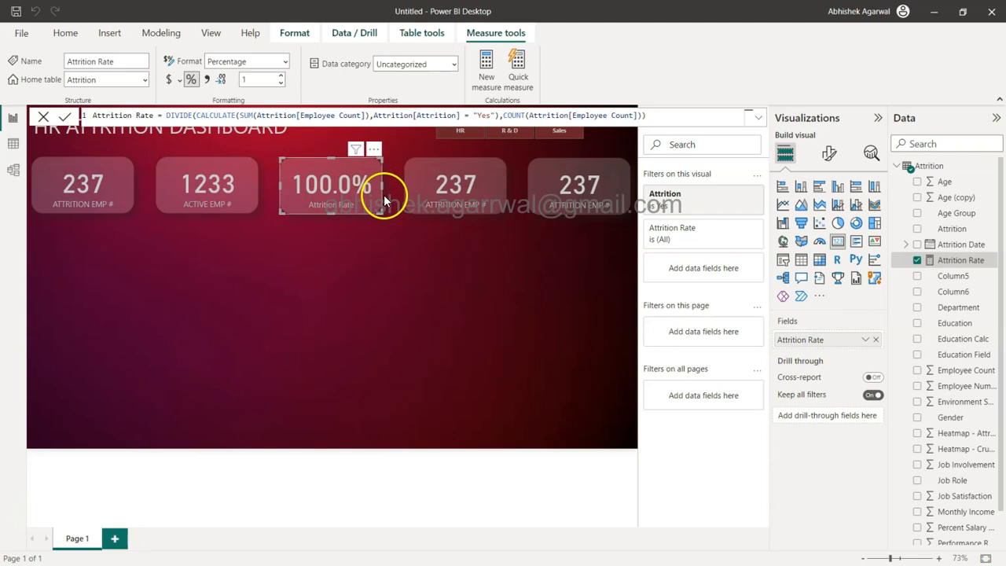
Select the COUNT function in the Attrition Rate measure's denominator
{"action": "left_click", "coordinate": [502, 116]}
{"action": "left_click_drag", "start_coordinate": [502, 115], "coordinate": [643, 116]}
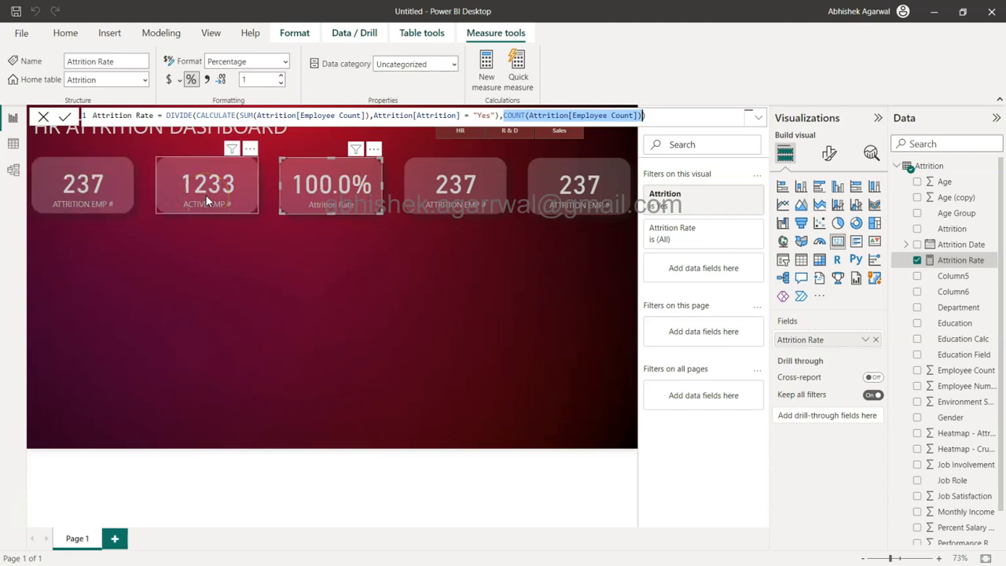
{"action": "left_click", "coordinate": [527, 115]}
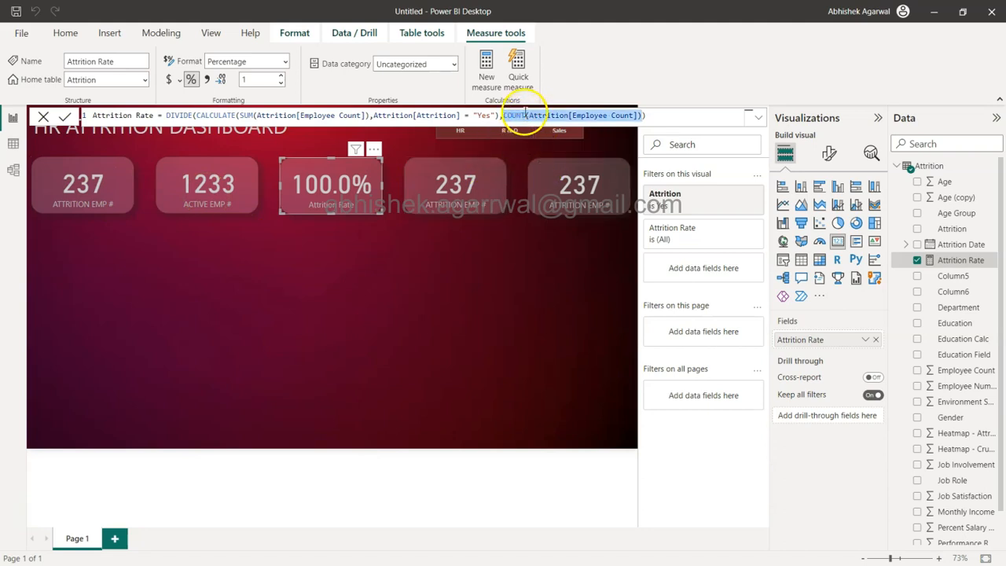
{"action": "double_click", "coordinate": [517, 116]}
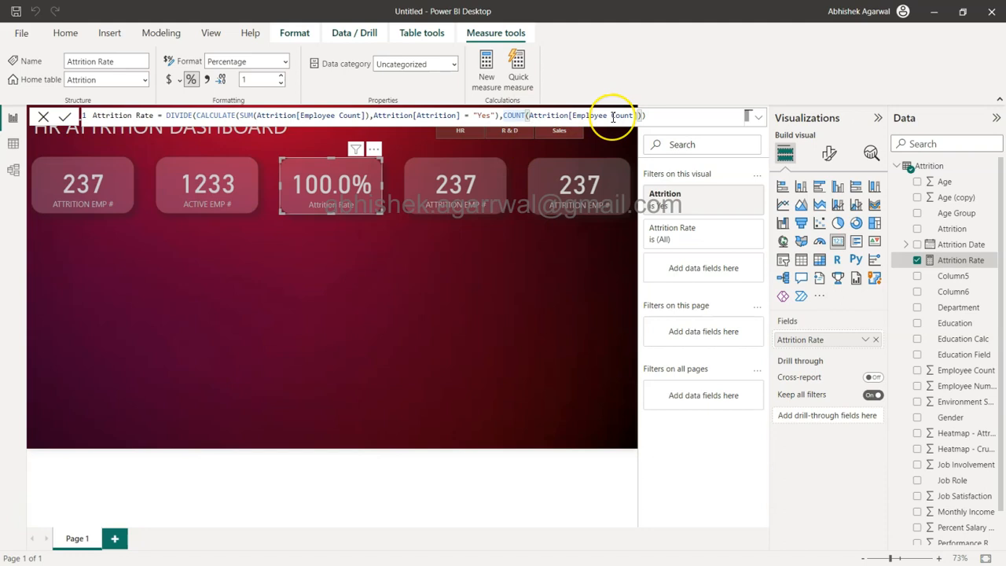
Replace COUNT with SUM around Attrition[Employee Count] in the Attrition Rate measure's denominator and commit the formula
{"action": "type", "text": "C"}
{"action": "key", "text": "BackSpace"}
{"action": "type", "text": "Sum"}
{"action": "key", "text": "Tab"}
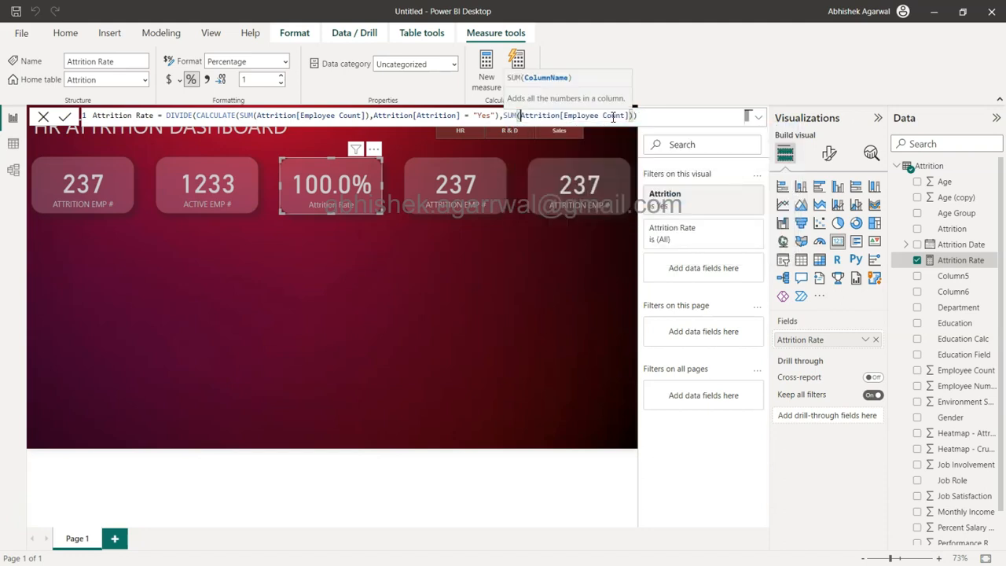
{"action": "left_click", "coordinate": [660, 115]}
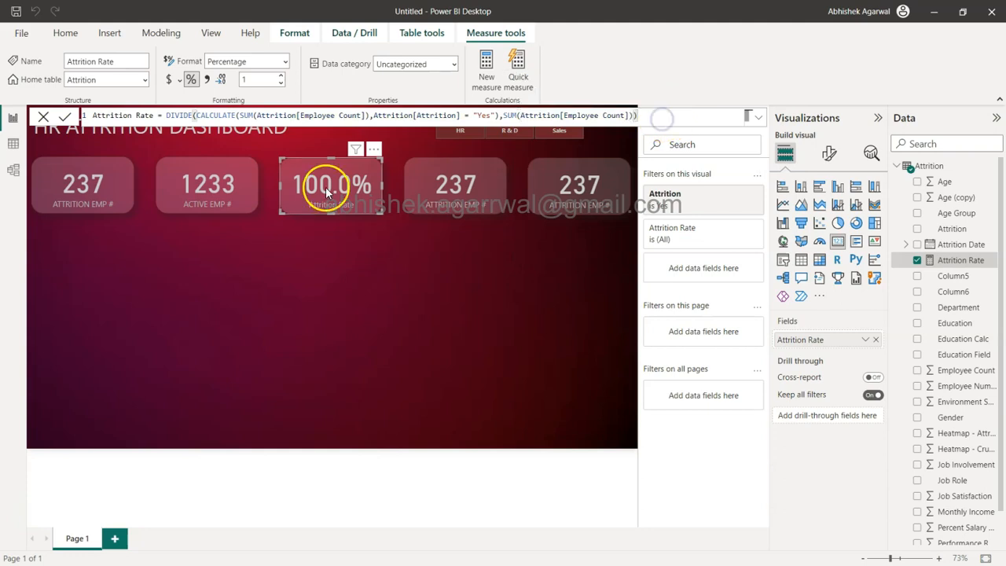
{"action": "left_click", "coordinate": [65, 116]}
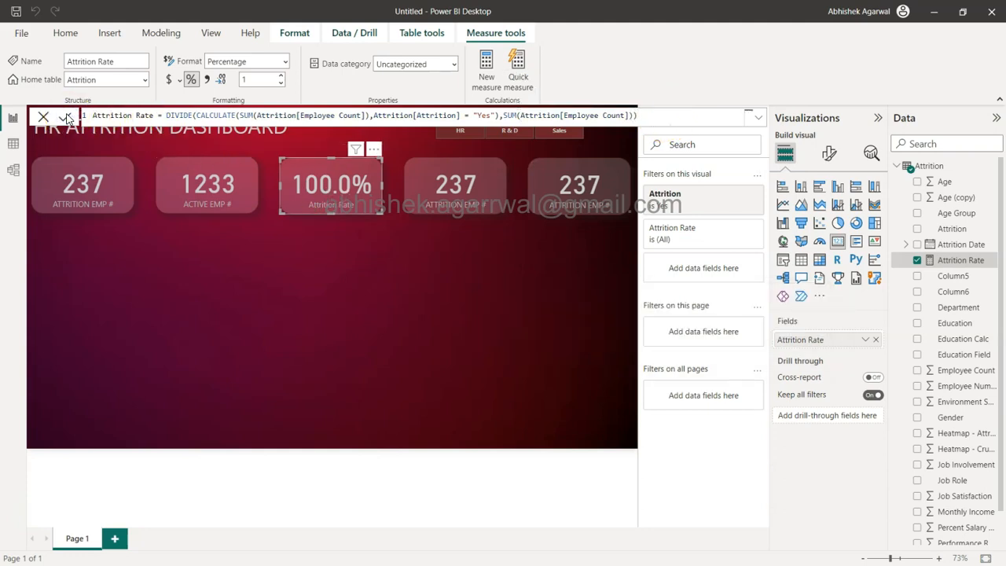
Select the measure's SUM denominator, then open the Calculator and add 1233 and 237
{"action": "left_click", "coordinate": [501, 115]}
{"action": "left_click_drag", "start_coordinate": [502, 115], "coordinate": [630, 117]}
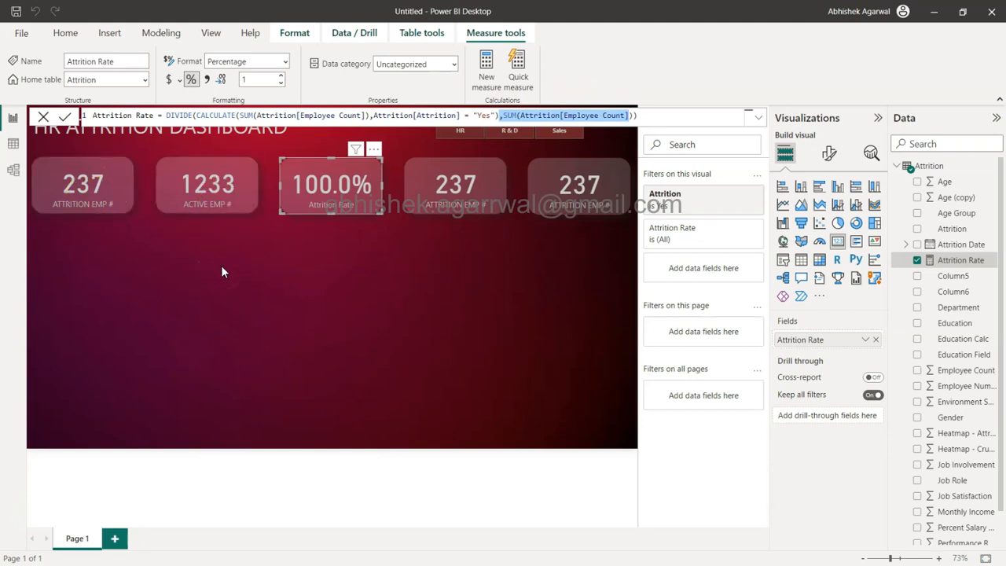
{"action": "key", "text": "super+r"}
{"action": "key", "text": "Escape"}
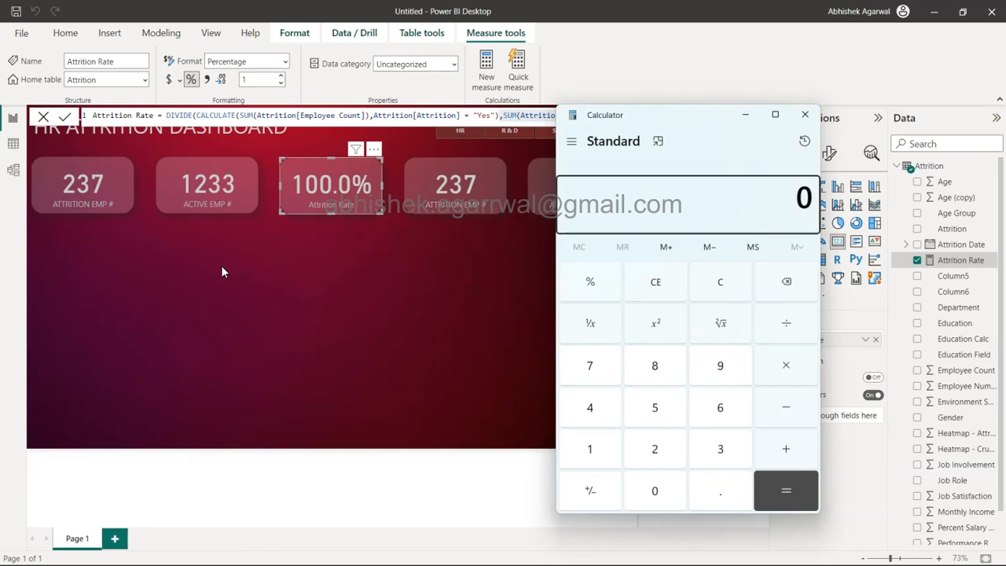
{"action": "type", "text": "1233"}
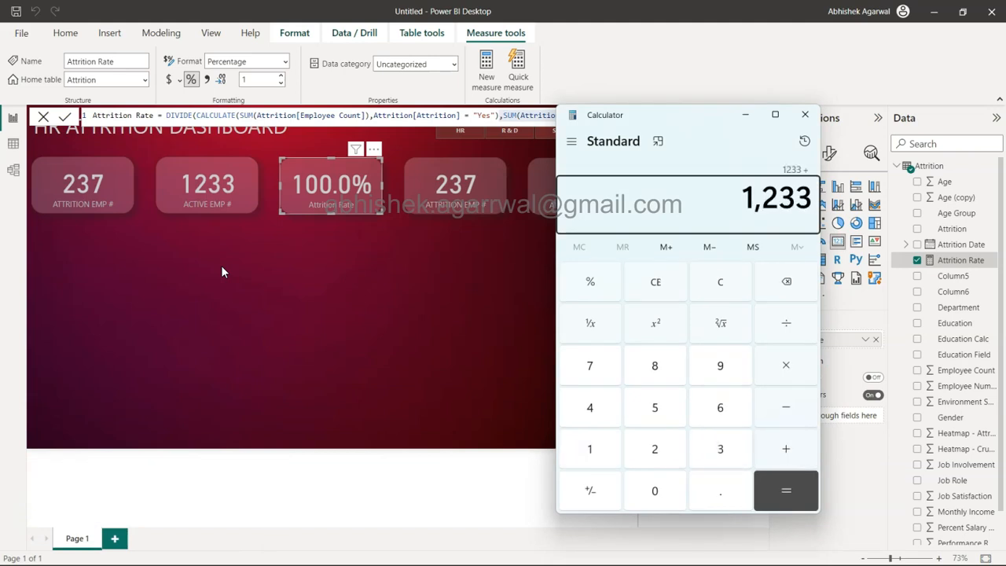
{"action": "type", "text": "237"}
{"action": "key", "text": "Return"}
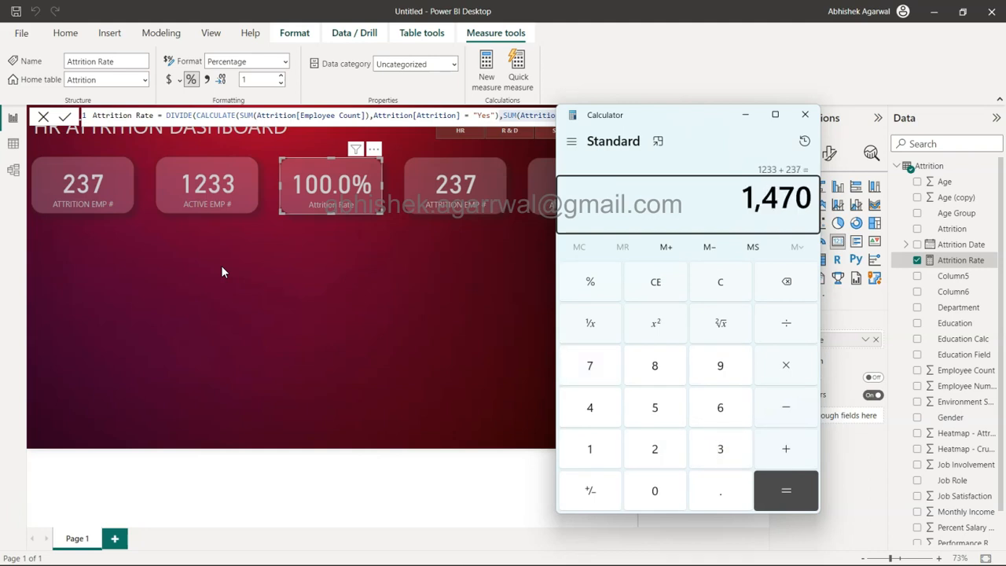
{"action": "key", "text": "Escape"}
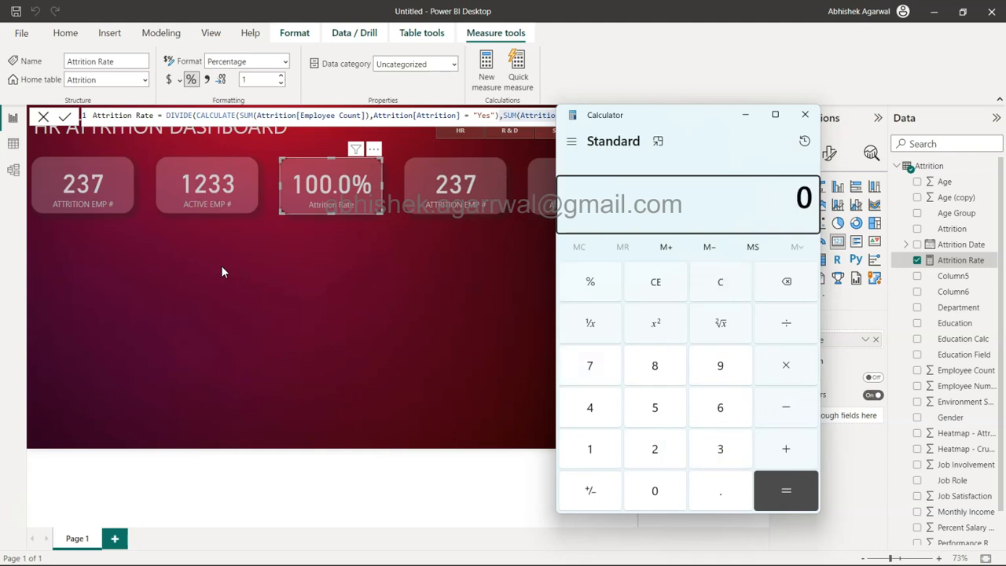
Discard the division started with 237 and recompute the sum of 1233 and 237
{"action": "type", "text": "237"}
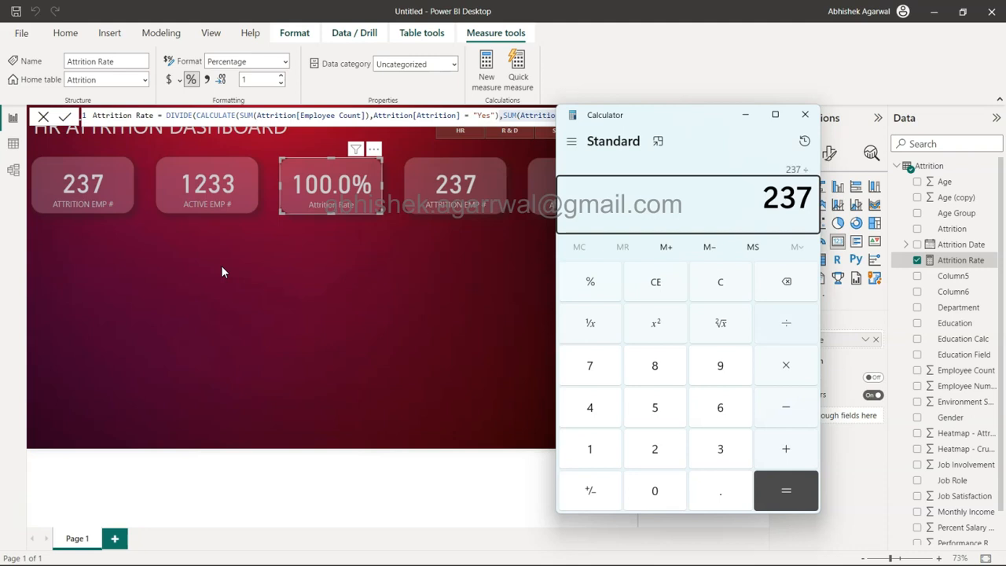
{"action": "key", "text": "Escape"}
{"action": "type", "text": "1"}
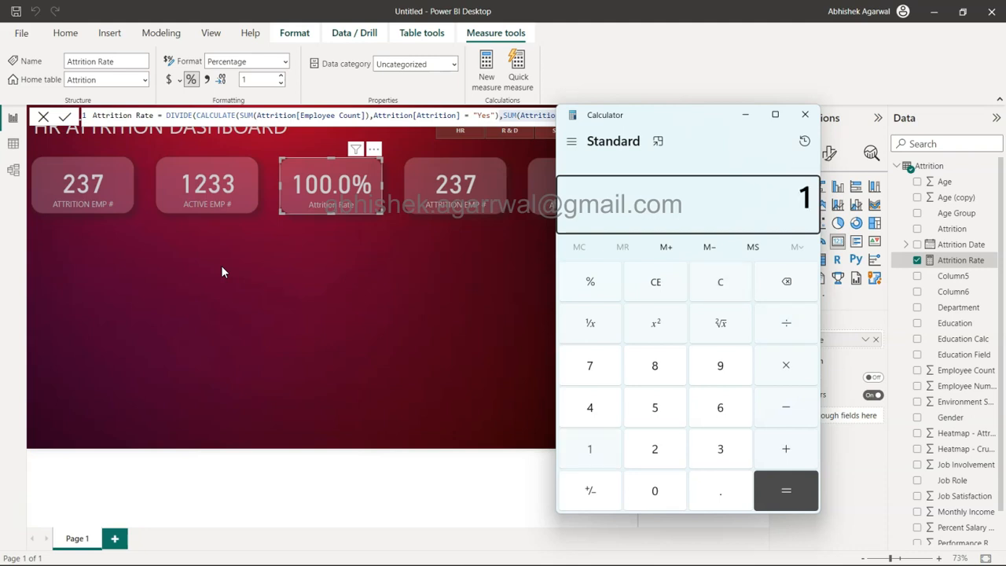
{"action": "type", "text": "1"}
{"action": "key", "text": "BackSpace"}
{"action": "type", "text": "233"}
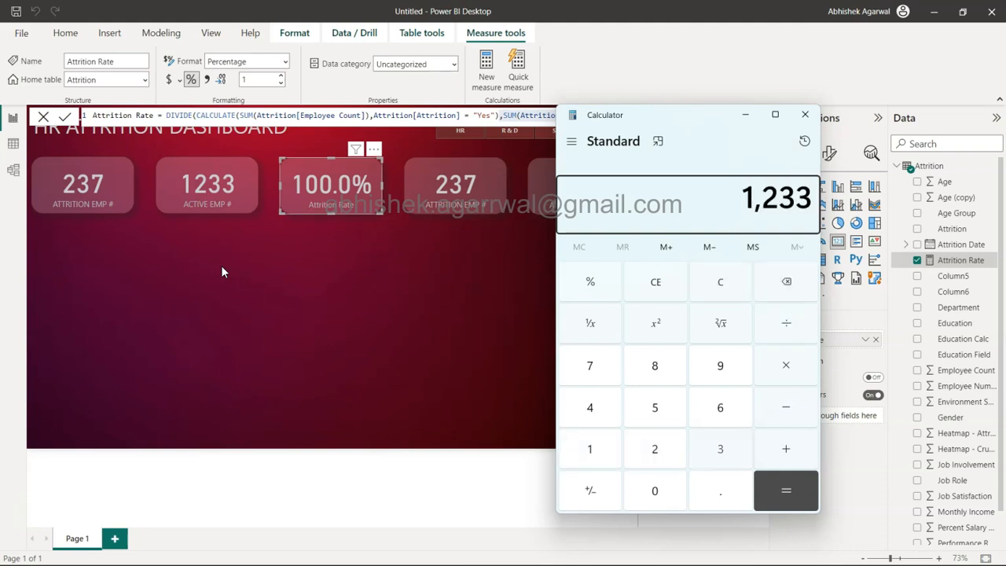
{"action": "type", "text": "237"}
{"action": "key", "text": "Return"}
{"action": "key", "text": "Escape"}
Divide 237 by 1470, apply the percent function to the result, and close the Calculator
{"action": "type", "text": "2"}
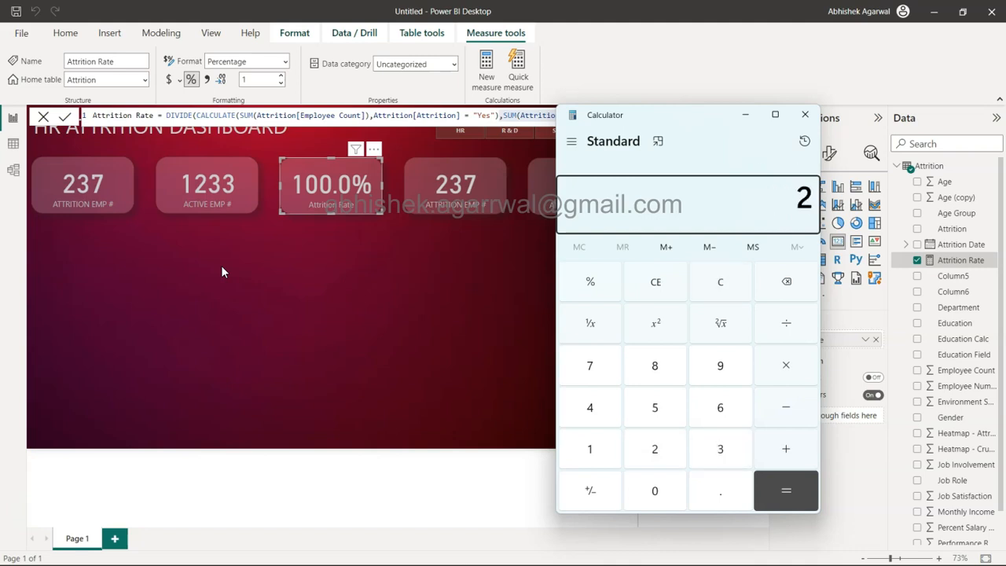
{"action": "type", "text": "37/1470"}
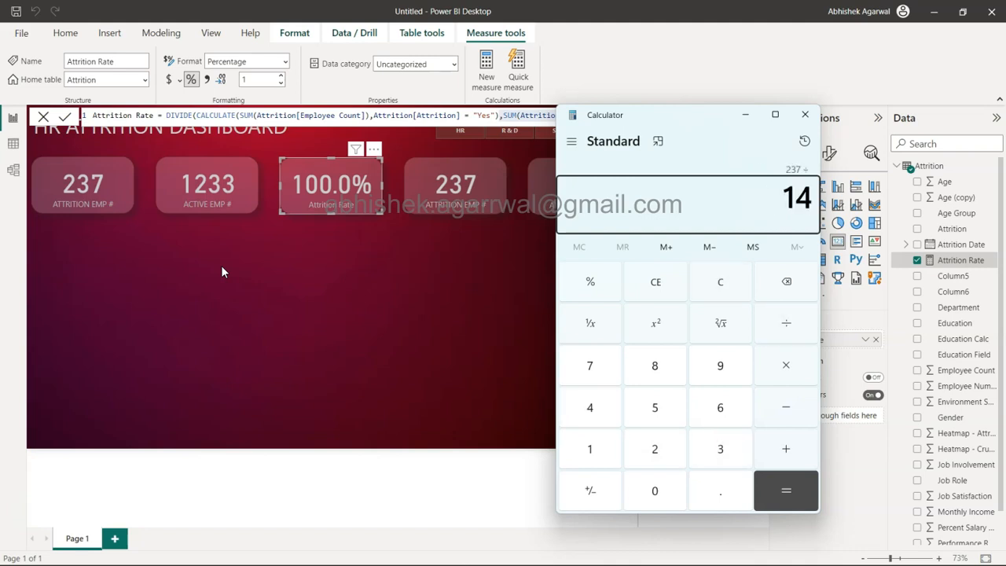
{"action": "key", "text": "Return"}
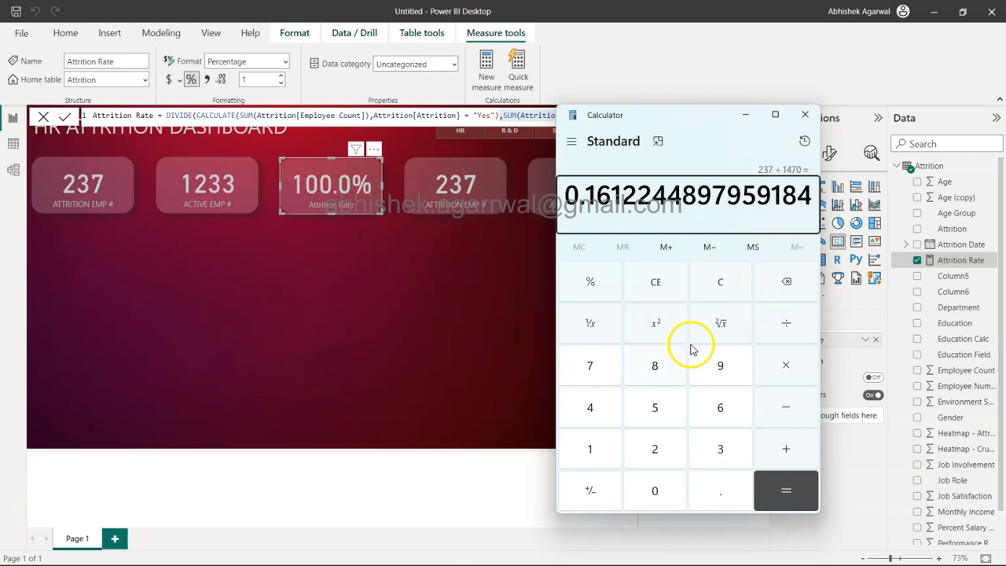
{"action": "left_click", "coordinate": [596, 284]}
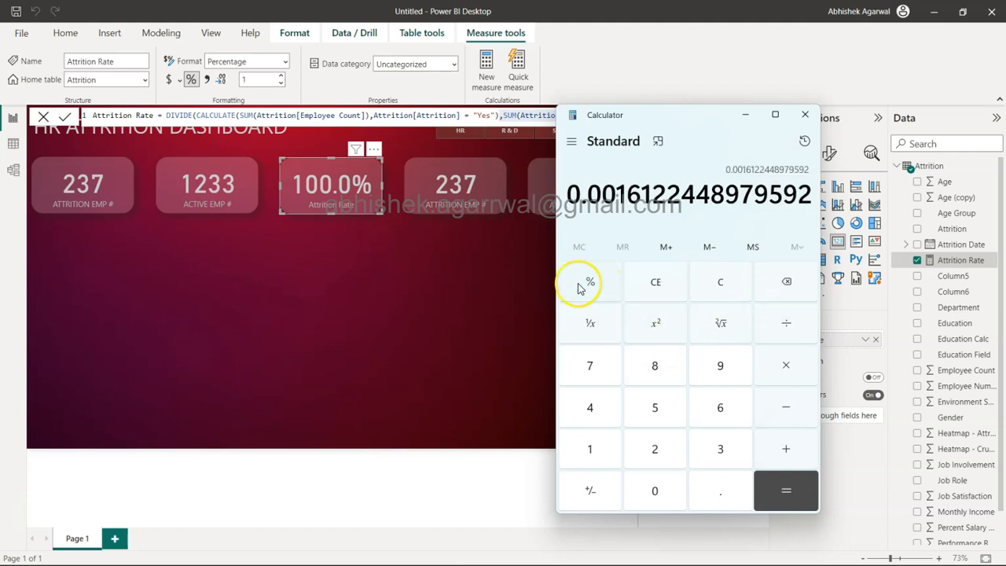
{"action": "left_click", "coordinate": [807, 118]}
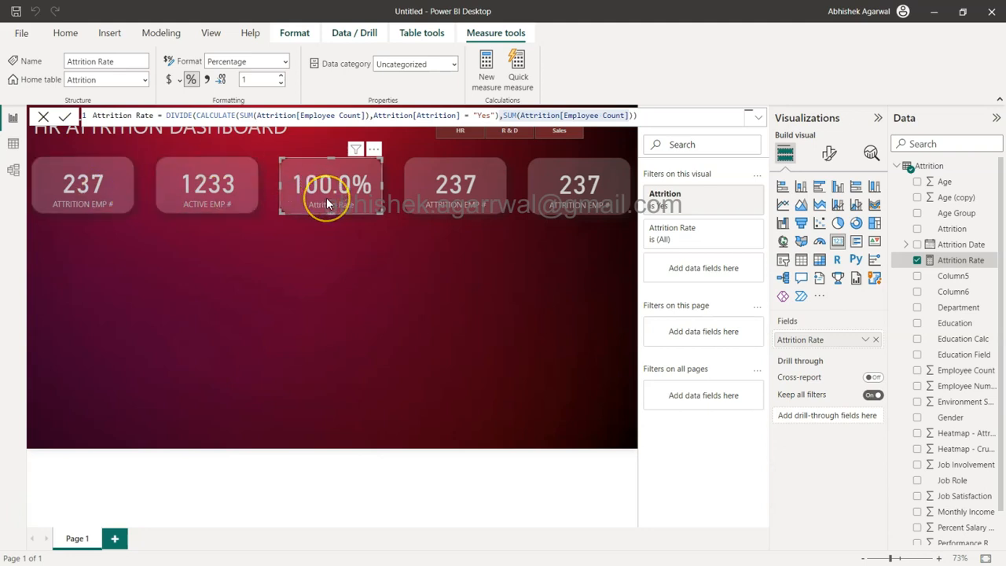
Wrap the measure's SUM denominator in CALCULATE and deselect Yes in the Attrition filter of the Attrition Rate card
{"action": "type", "text": "CALCULATE(SUM(Attrition[Employee Count]))"}
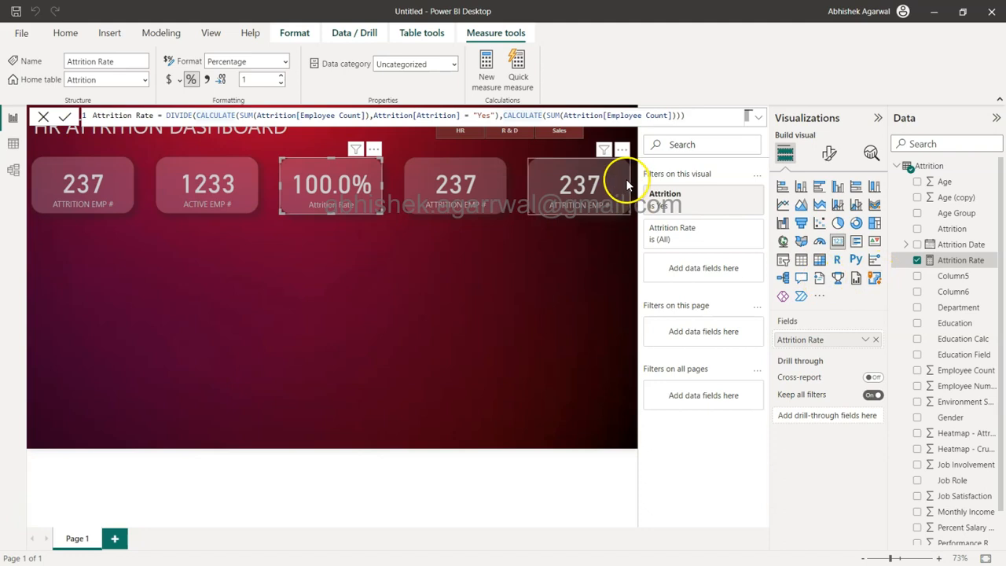
{"action": "left_click", "coordinate": [685, 209]}
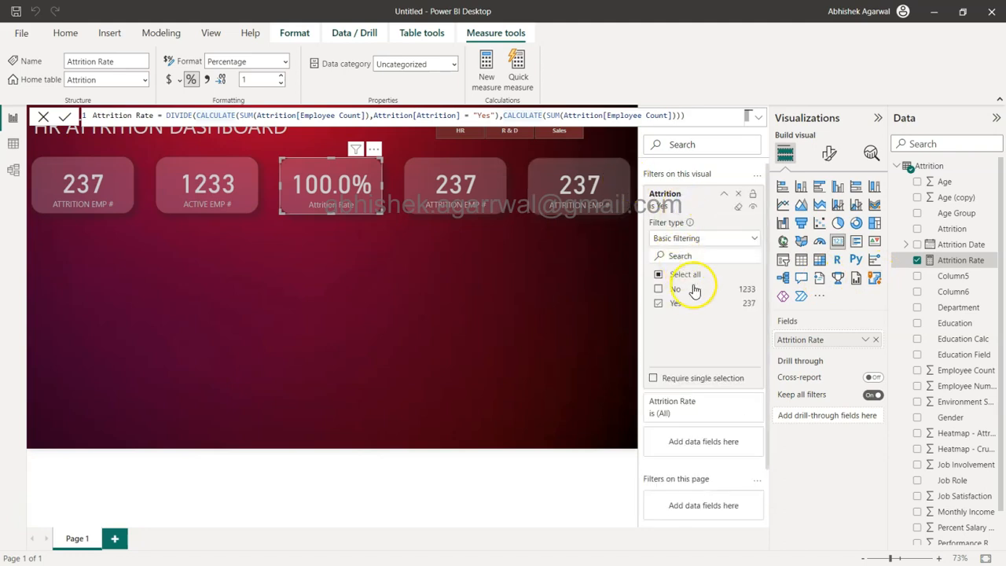
{"action": "left_click", "coordinate": [658, 304]}
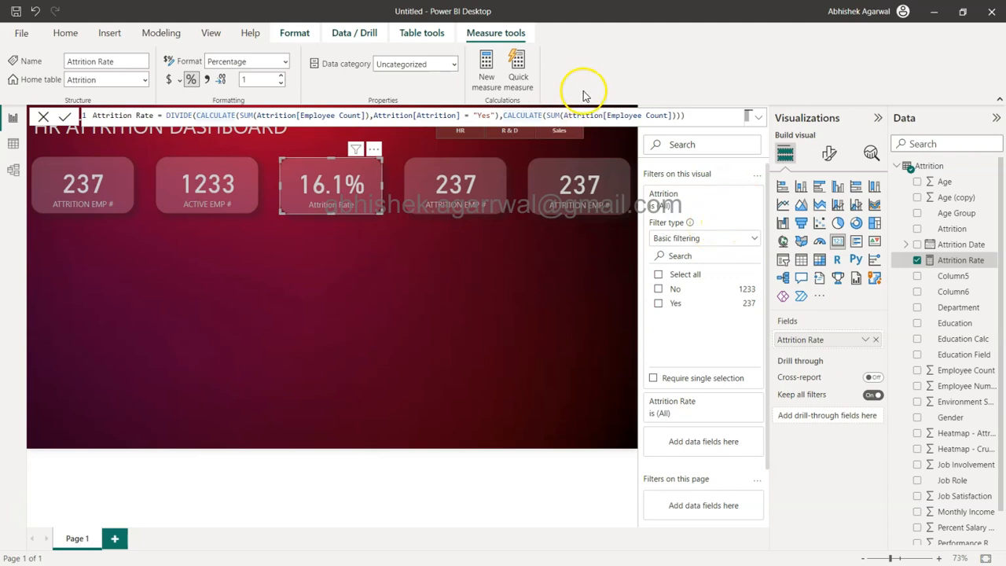
Remove the CALCULATE wrapper from the denominator, keeping SUM(Attrition[Employee Count]), and commit the Attrition Rate measure
{"action": "left_click", "coordinate": [501, 116]}
{"action": "left_click_drag", "start_coordinate": [501, 116], "coordinate": [537, 116]}
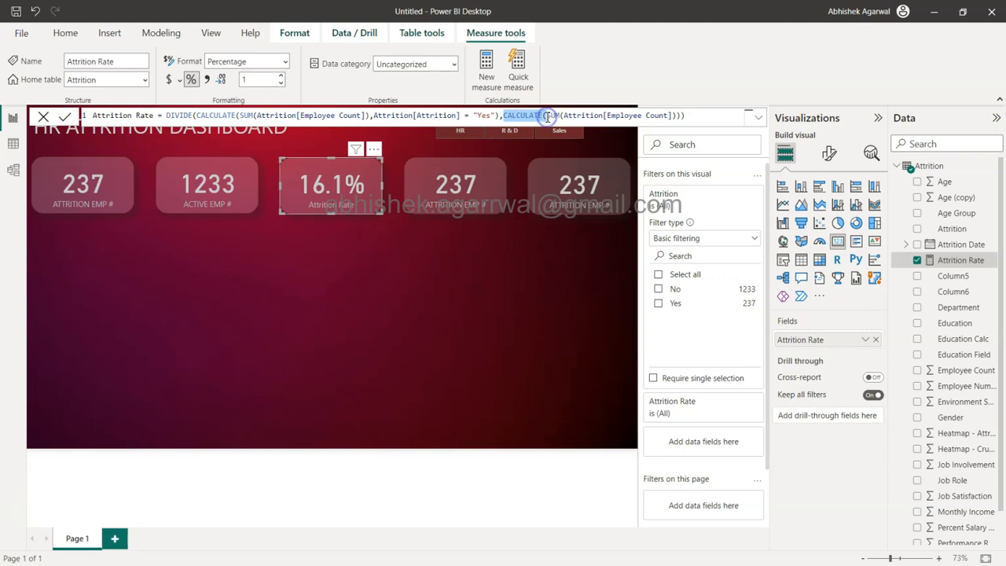
{"action": "key", "text": "Delete"}
{"action": "left_click", "coordinate": [638, 115]}
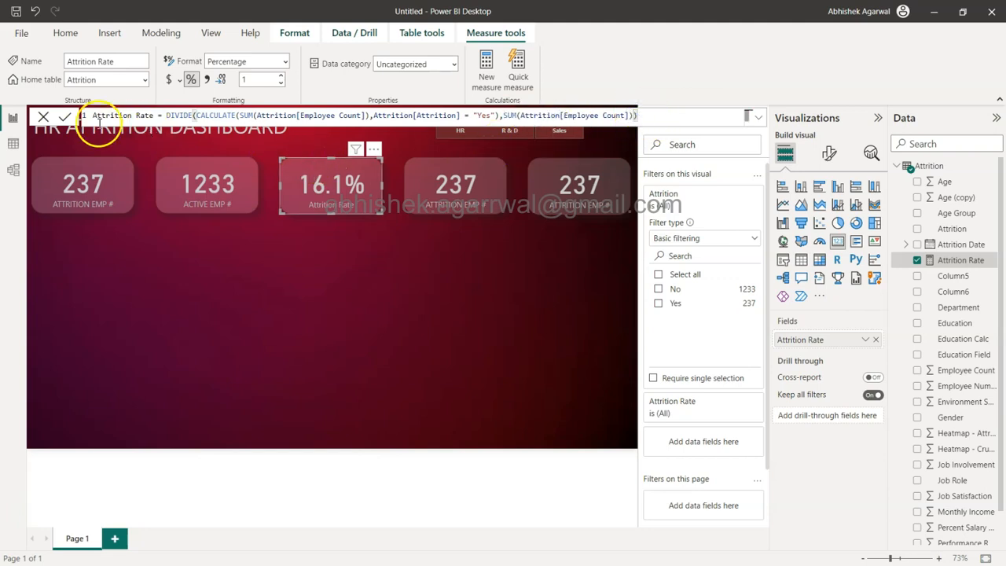
{"action": "left_click", "coordinate": [66, 117]}
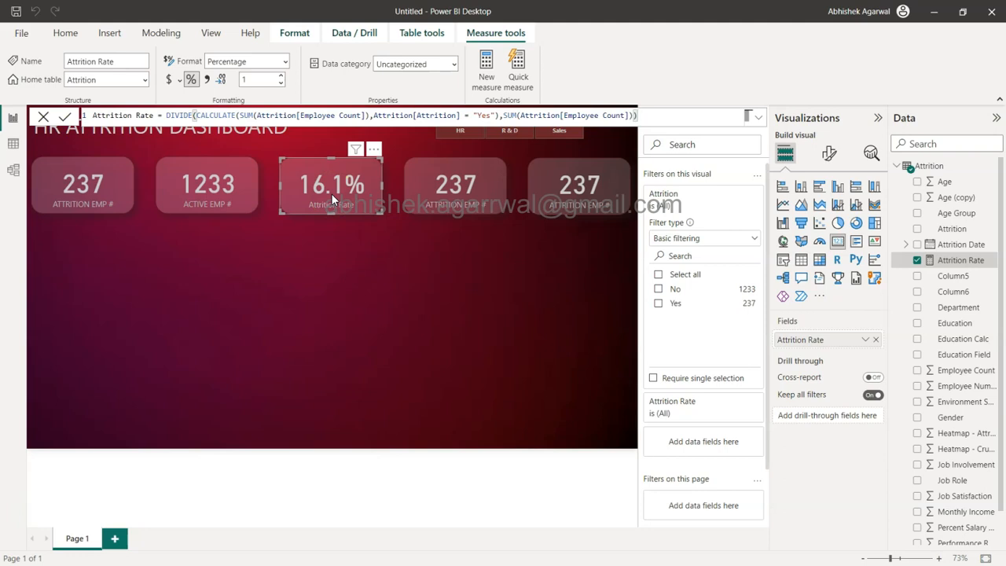
{"action": "left_click", "coordinate": [370, 212]}
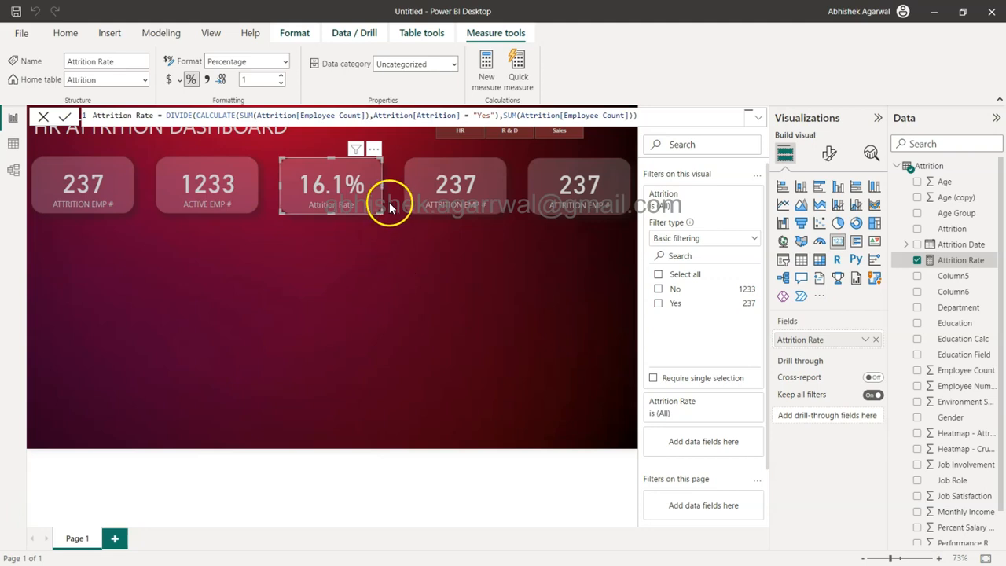
Replace the fourth card's field with Age and aggregate it as Average
{"action": "left_click", "coordinate": [458, 197]}
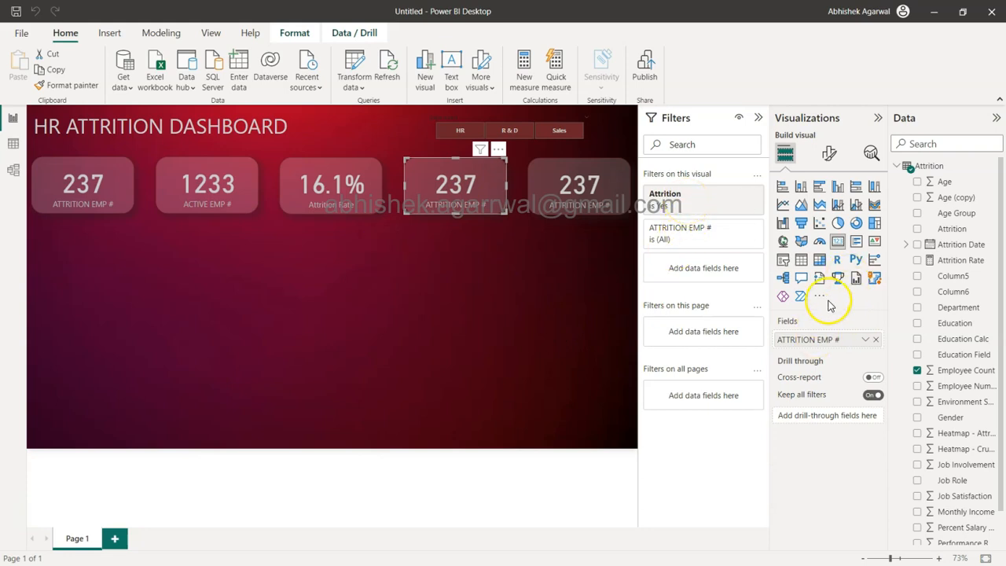
{"action": "left_click", "coordinate": [943, 183]}
{"action": "left_click_drag", "start_coordinate": [943, 183], "coordinate": [828, 343]}
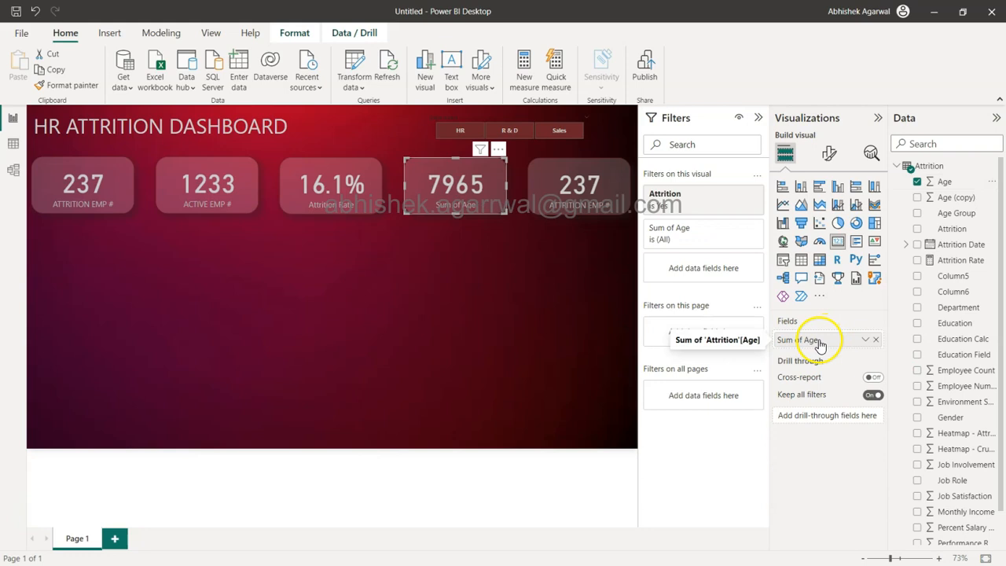
{"action": "left_click", "coordinate": [865, 341]}
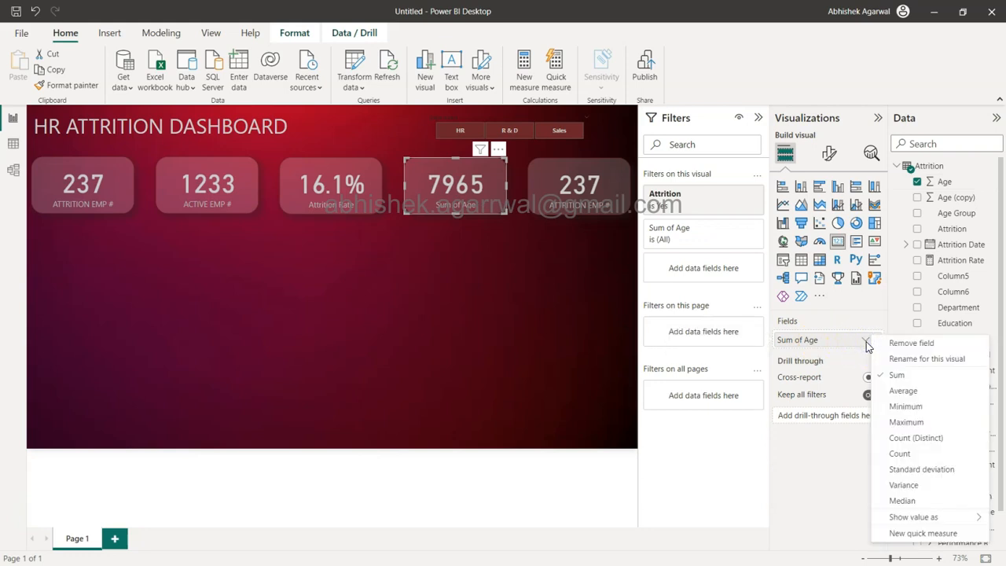
{"action": "left_click", "coordinate": [900, 390]}
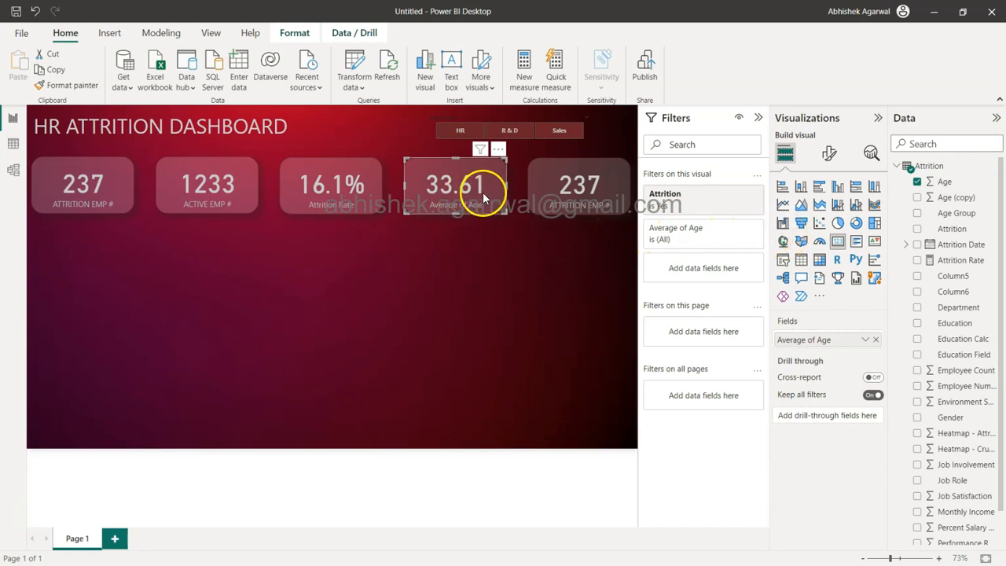
Format the Age column as a percentage with one decimal place
{"action": "left_click", "coordinate": [945, 181]}
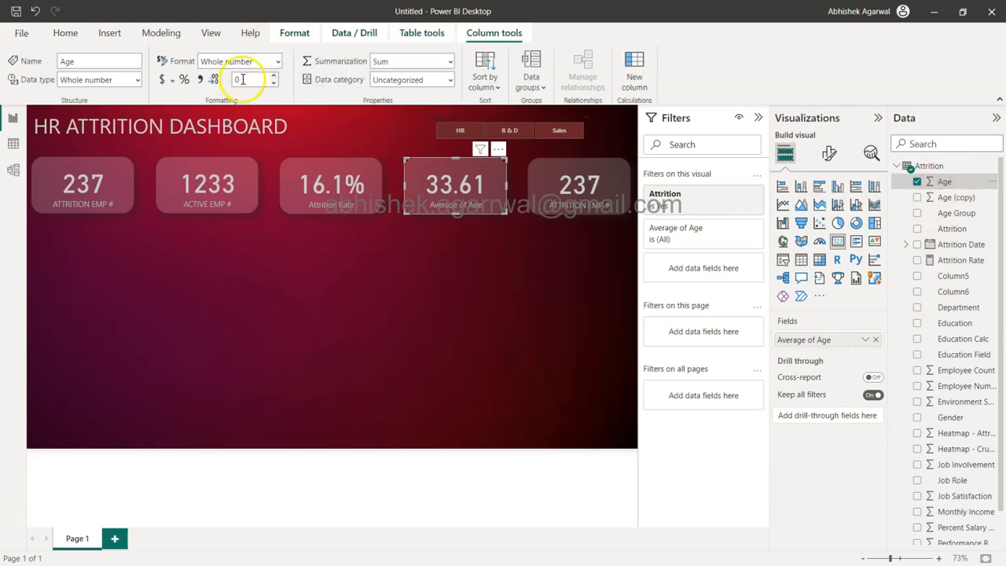
{"action": "left_click", "coordinate": [184, 81]}
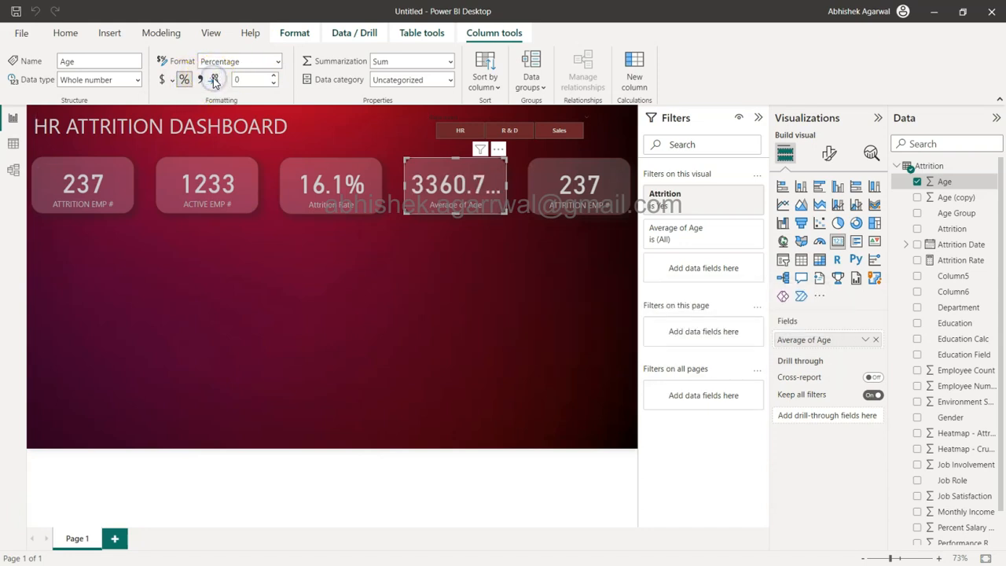
{"action": "left_click", "coordinate": [214, 80]}
{"action": "left_click", "coordinate": [274, 76]}
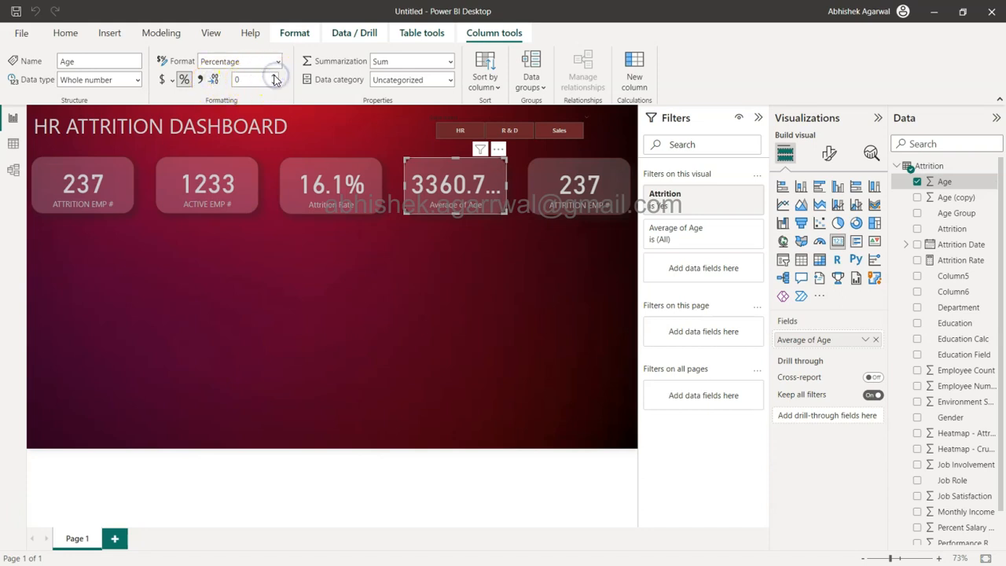
{"action": "left_click", "coordinate": [274, 82]}
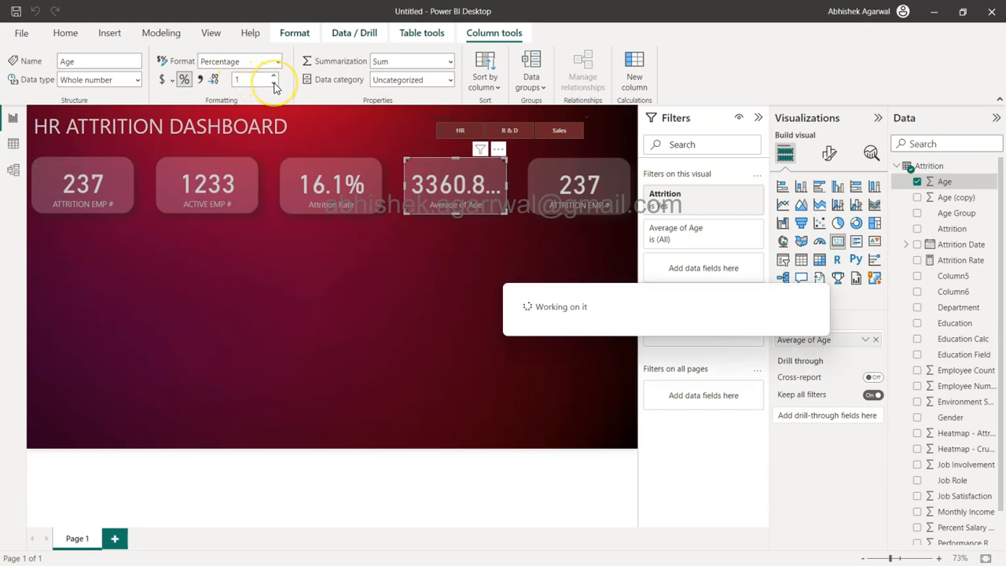
{"action": "left_click", "coordinate": [215, 82]}
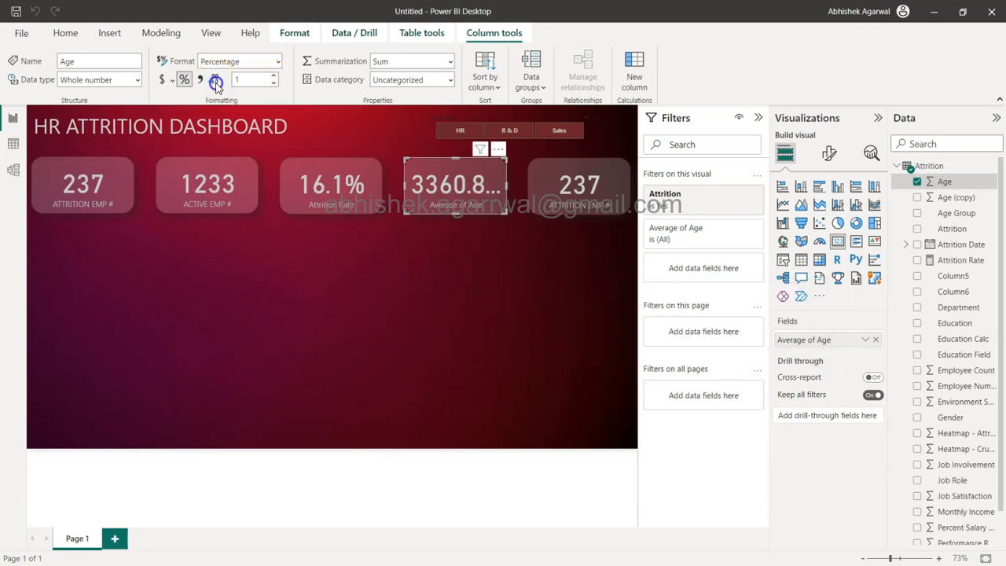
Try the Currency format on the Age column and replace it with the Whole number format
{"action": "left_click", "coordinate": [162, 80]}
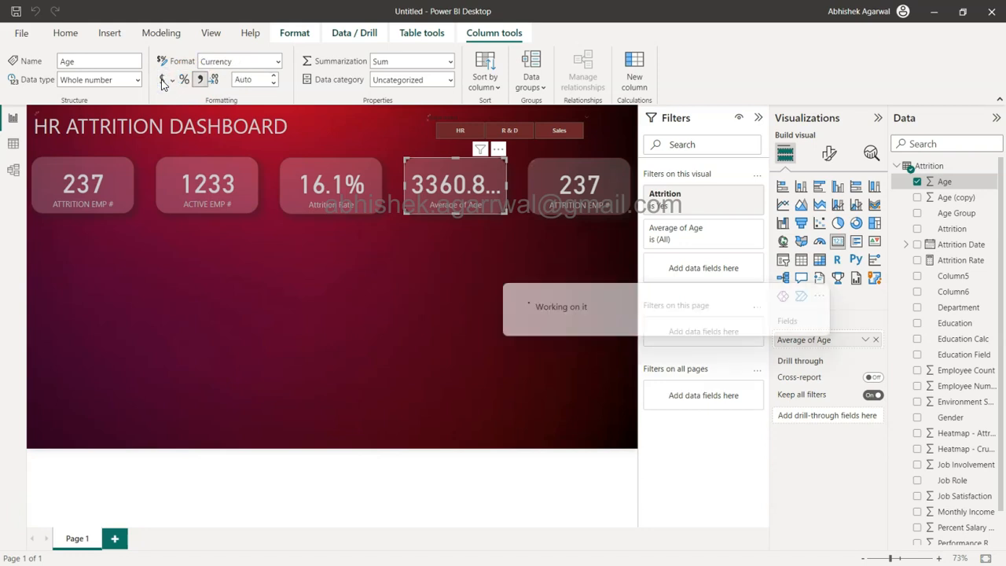
{"action": "left_click", "coordinate": [213, 80]}
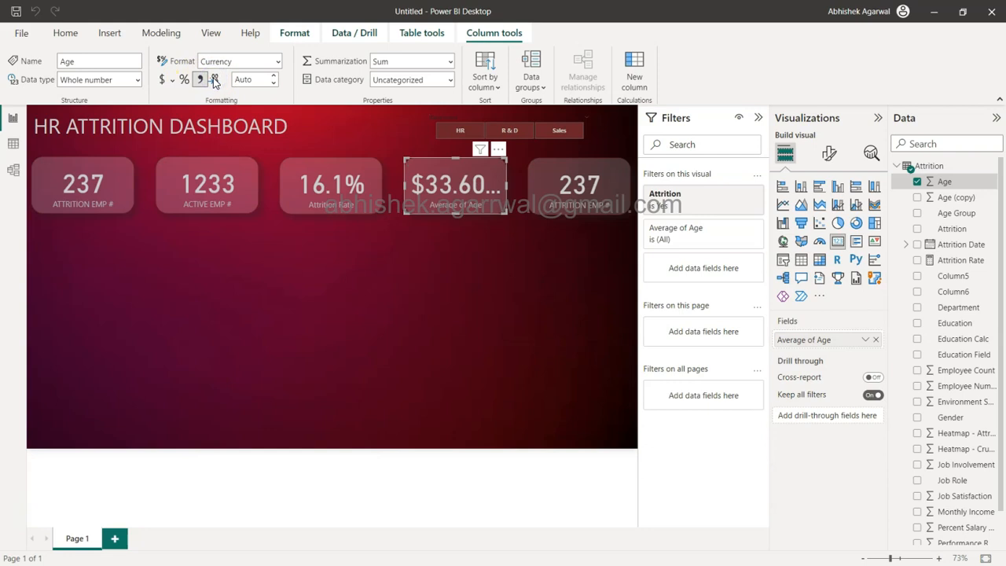
{"action": "left_click", "coordinate": [277, 61]}
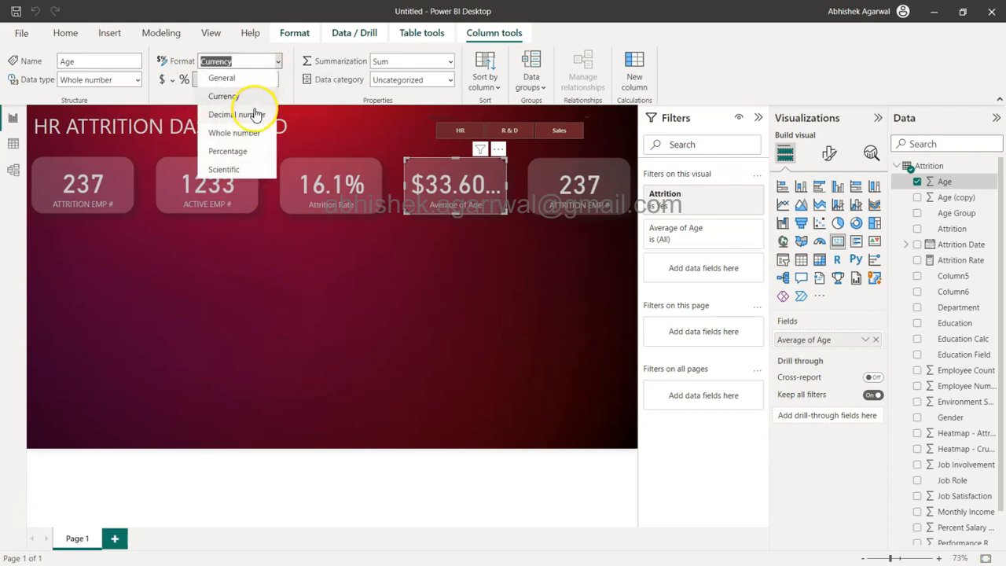
{"action": "left_click", "coordinate": [243, 133]}
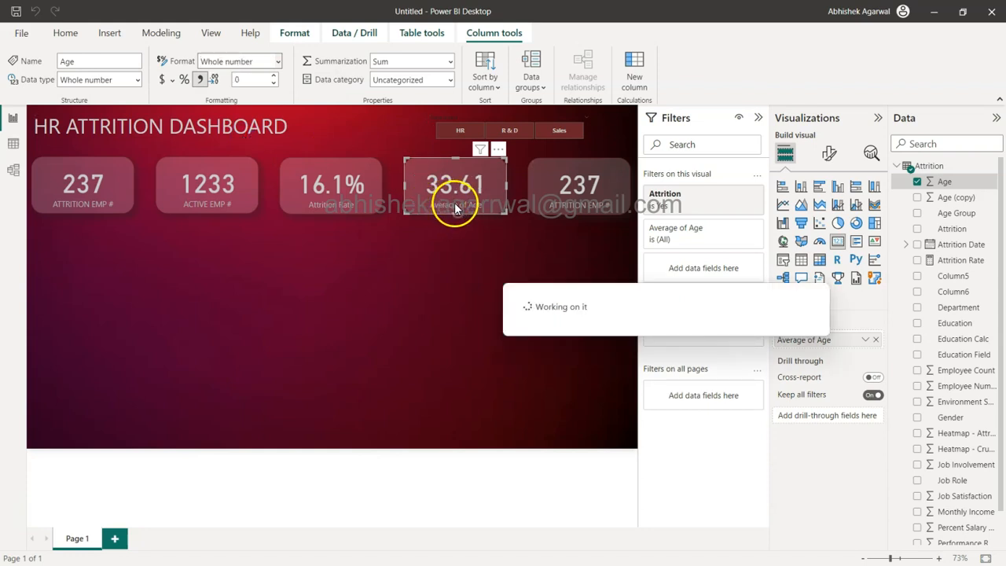
Try to set the Age column's number of decimal places to Auto
{"action": "double_click", "coordinate": [250, 81]}
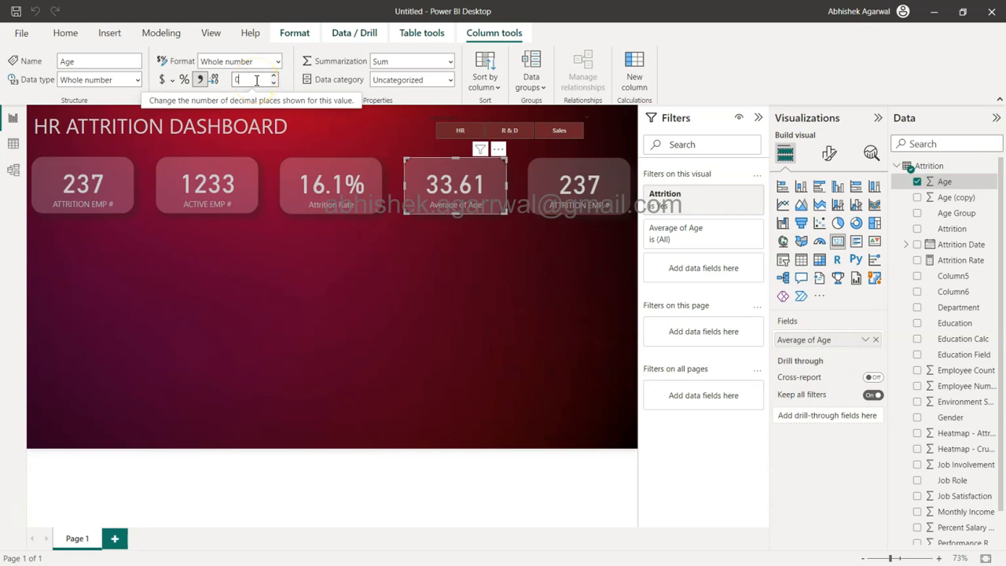
{"action": "key", "text": "Tab"}
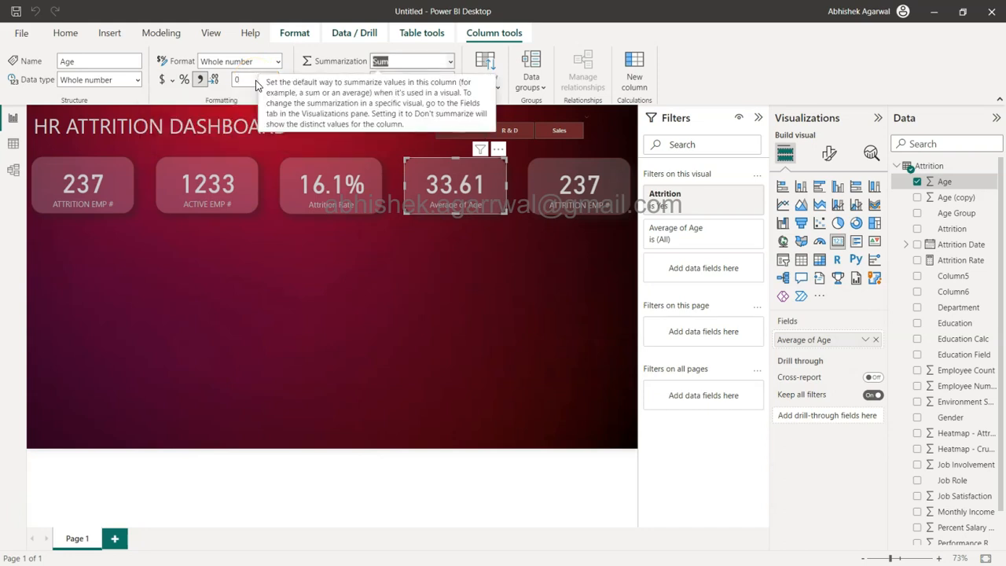
{"action": "double_click", "coordinate": [241, 81]}
{"action": "type", "text": "Attri"}
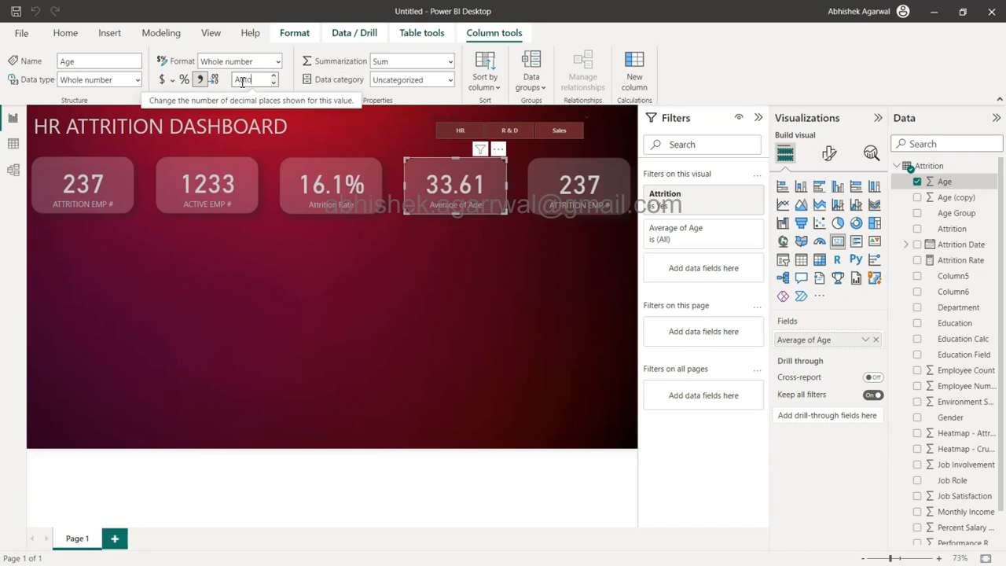
{"action": "key", "text": "Tab"}
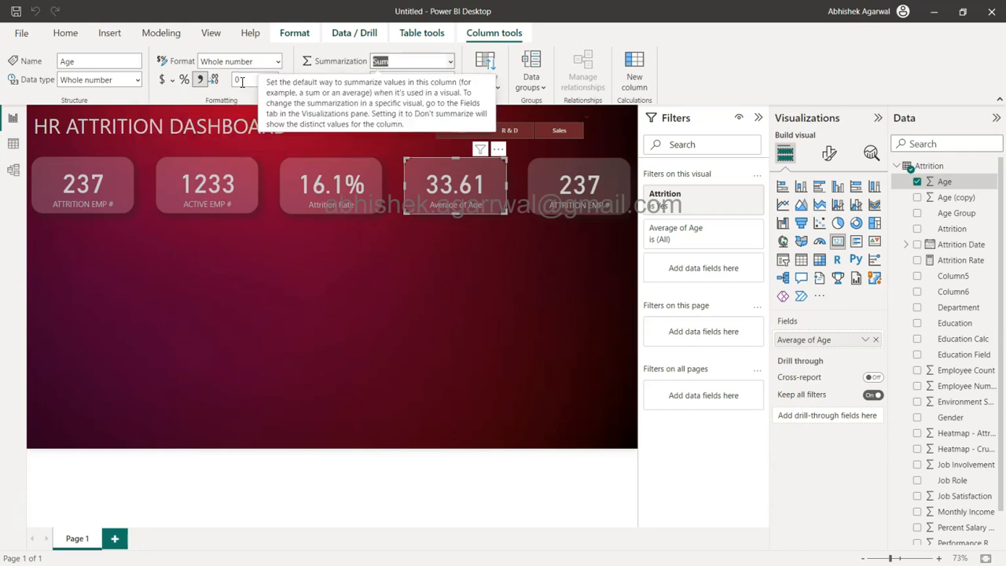
{"action": "left_click", "coordinate": [249, 79]}
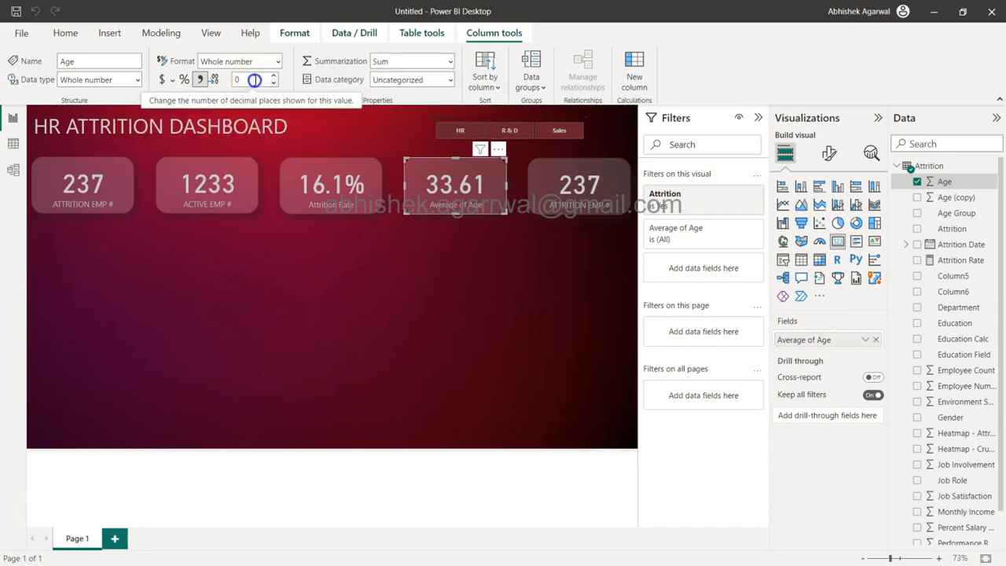
Try adjusting the Age column's decimal places between 0 and 1, reapplying the Whole number format between attempts
{"action": "left_click", "coordinate": [213, 81]}
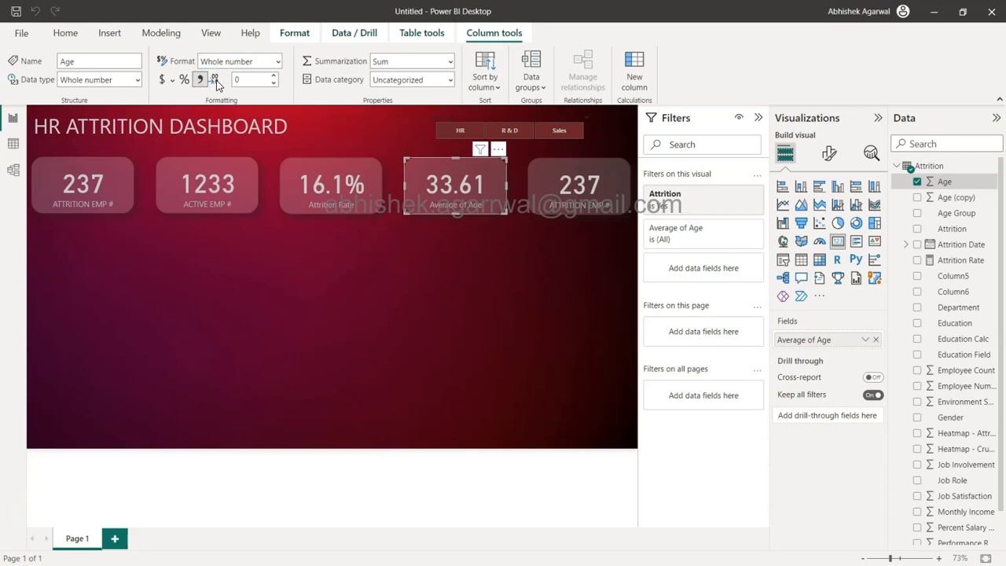
{"action": "left_click", "coordinate": [274, 81]}
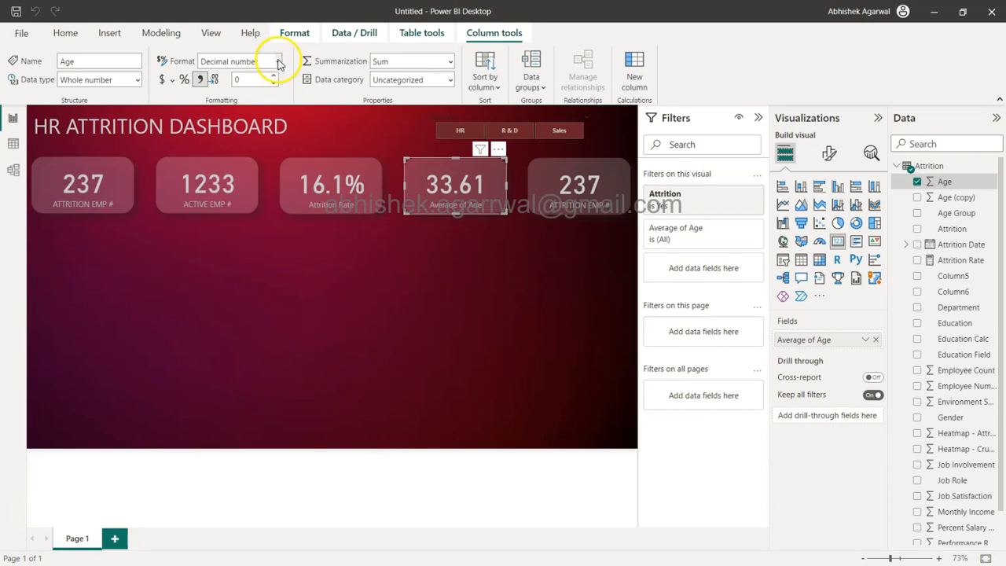
{"action": "left_click", "coordinate": [277, 62]}
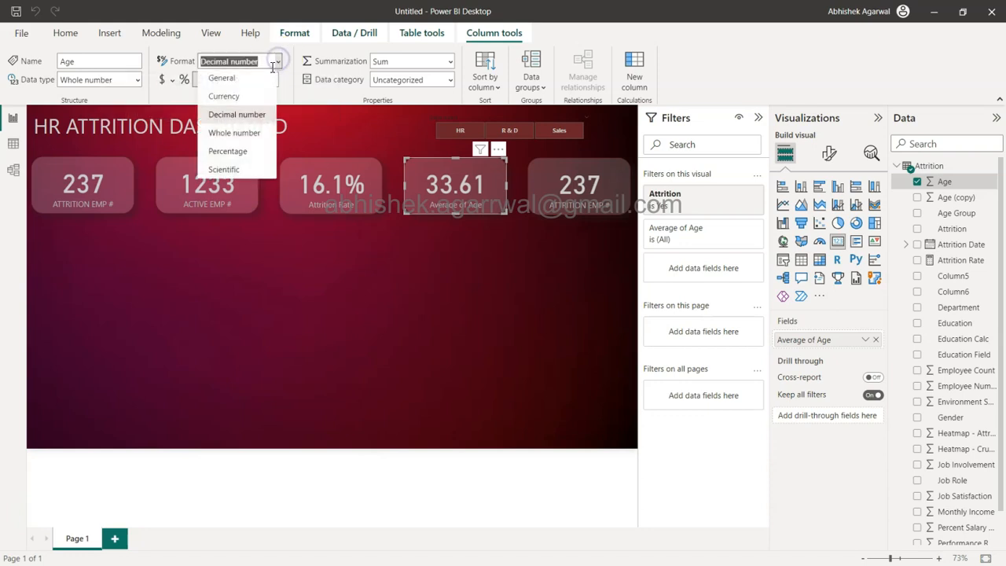
{"action": "left_click", "coordinate": [234, 133]}
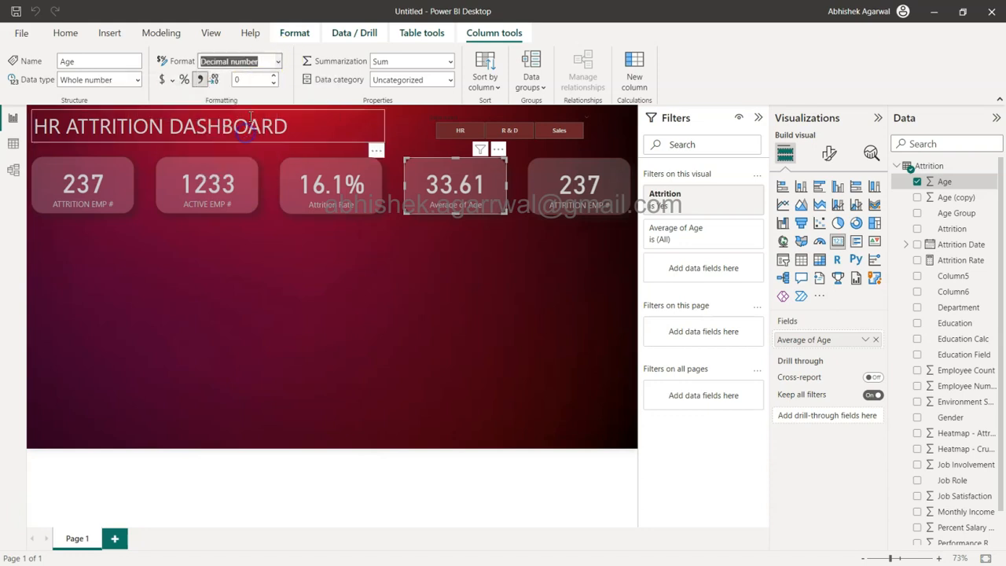
{"action": "left_click", "coordinate": [275, 77]}
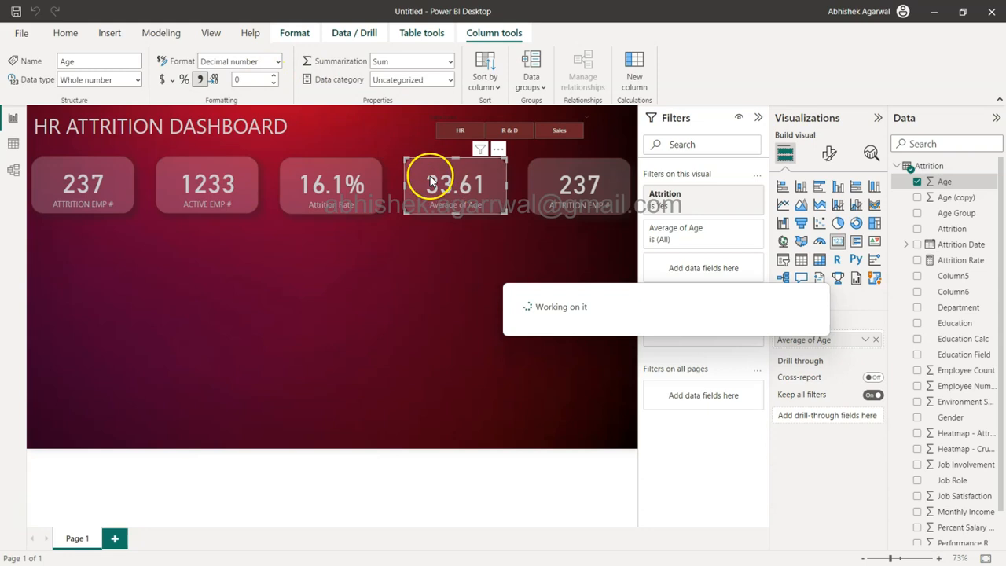
{"action": "left_click", "coordinate": [275, 61]}
{"action": "left_click", "coordinate": [251, 134]}
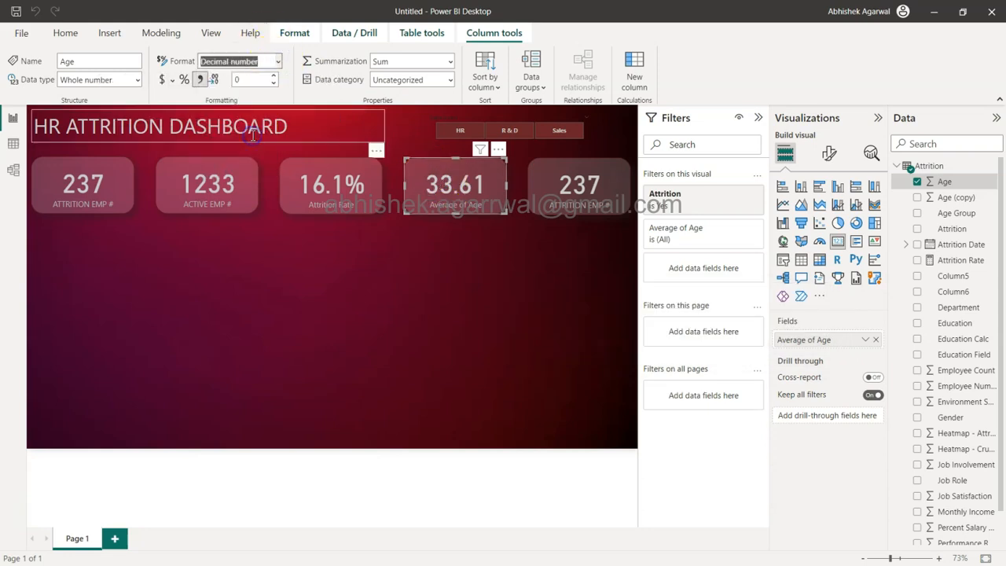
{"action": "left_click", "coordinate": [274, 77]}
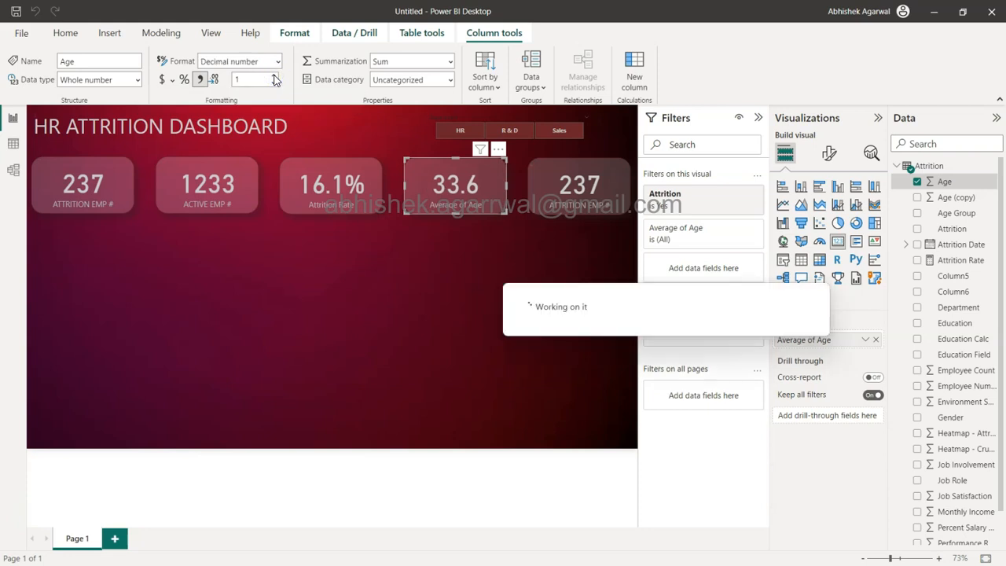
{"action": "left_click", "coordinate": [274, 83]}
{"action": "left_click", "coordinate": [276, 84]}
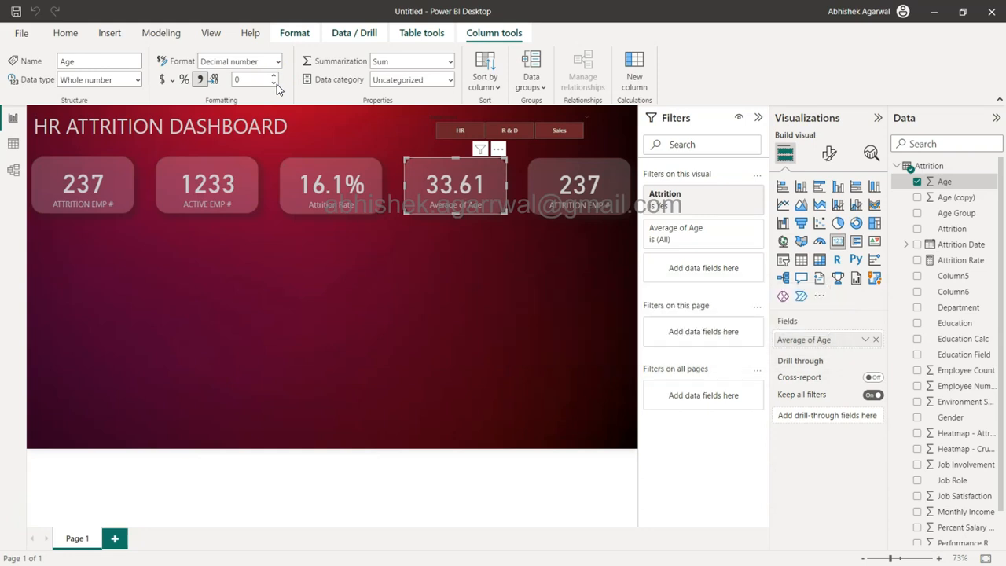
Turn off the thousands separator for the Age column and set its decimal places to 1
{"action": "left_click_drag", "start_coordinate": [252, 80], "coordinate": [225, 84]}
{"action": "left_click", "coordinate": [202, 81]}
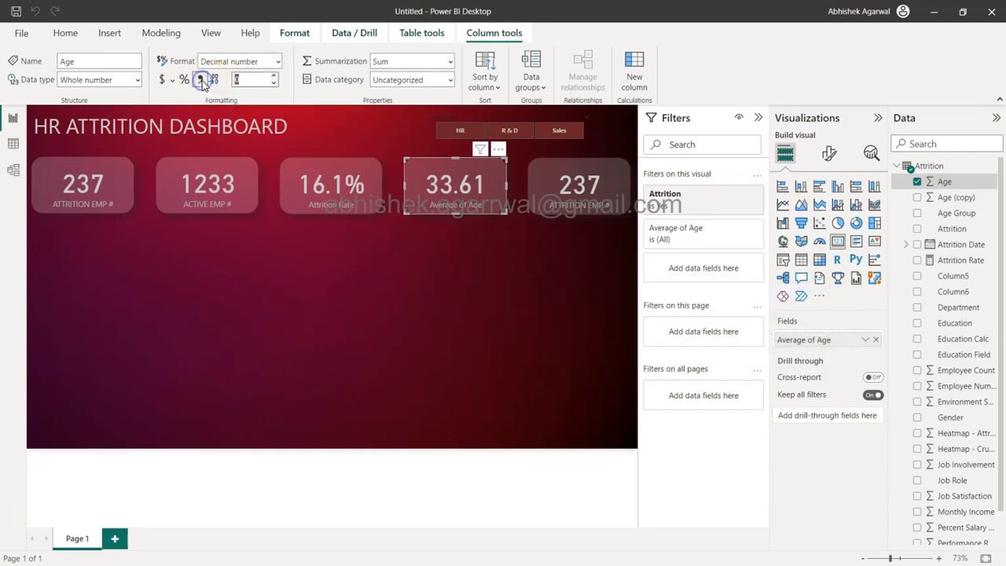
{"action": "left_click", "coordinate": [274, 81]}
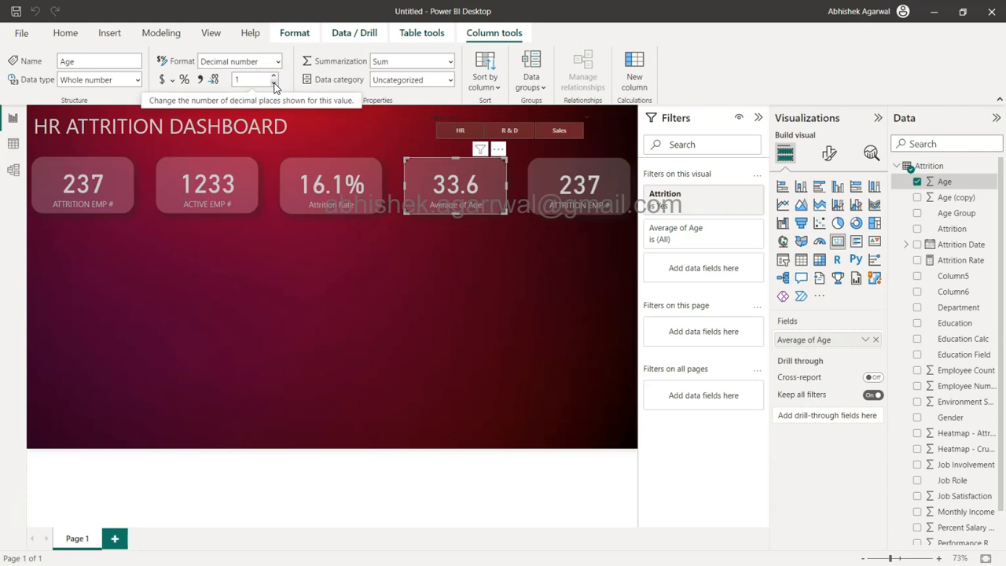
Set the Age column to 0 decimal places in Decimal number format and change its data type to Fixed decimal number
{"action": "left_click", "coordinate": [277, 61]}
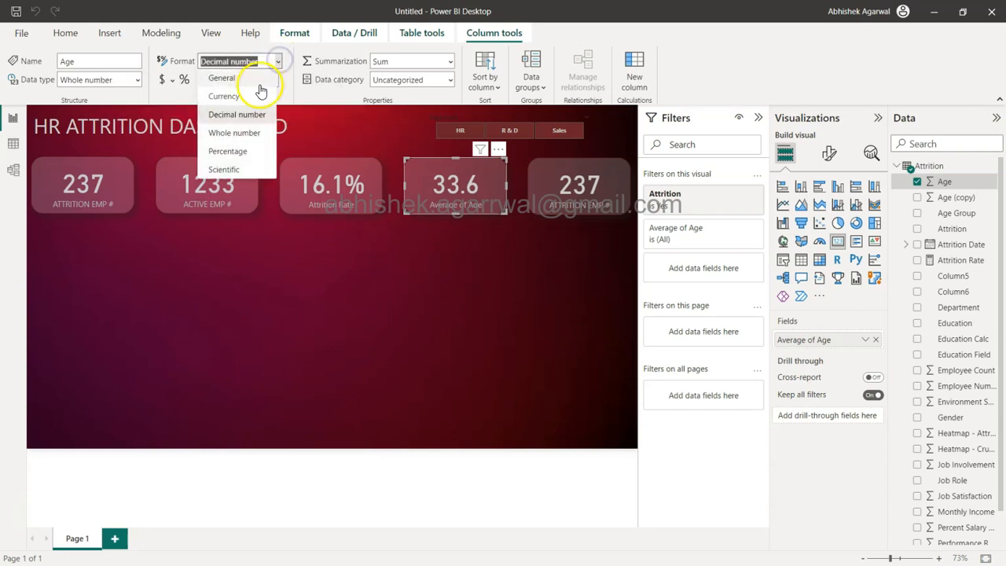
{"action": "left_click", "coordinate": [250, 132]}
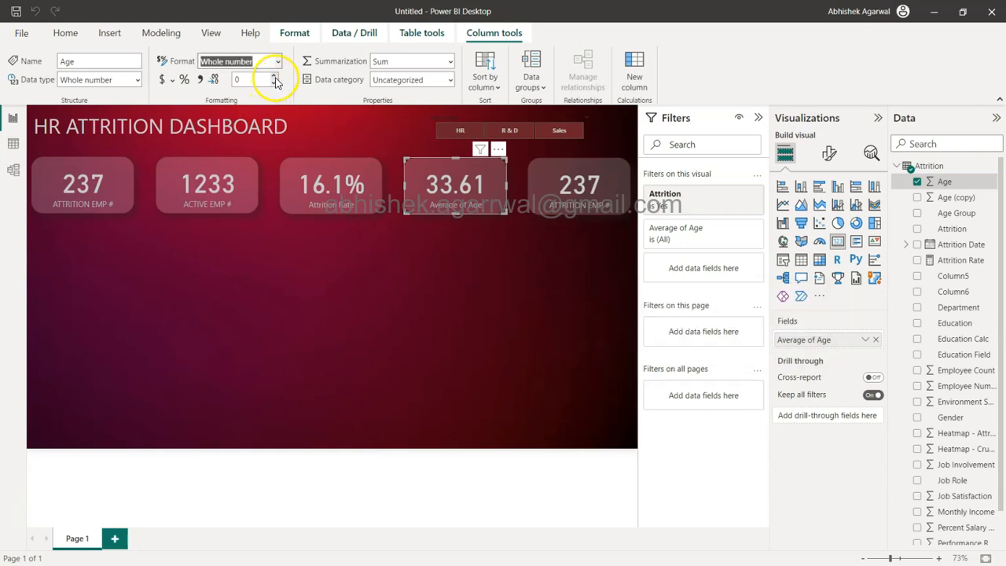
{"action": "left_click", "coordinate": [275, 83]}
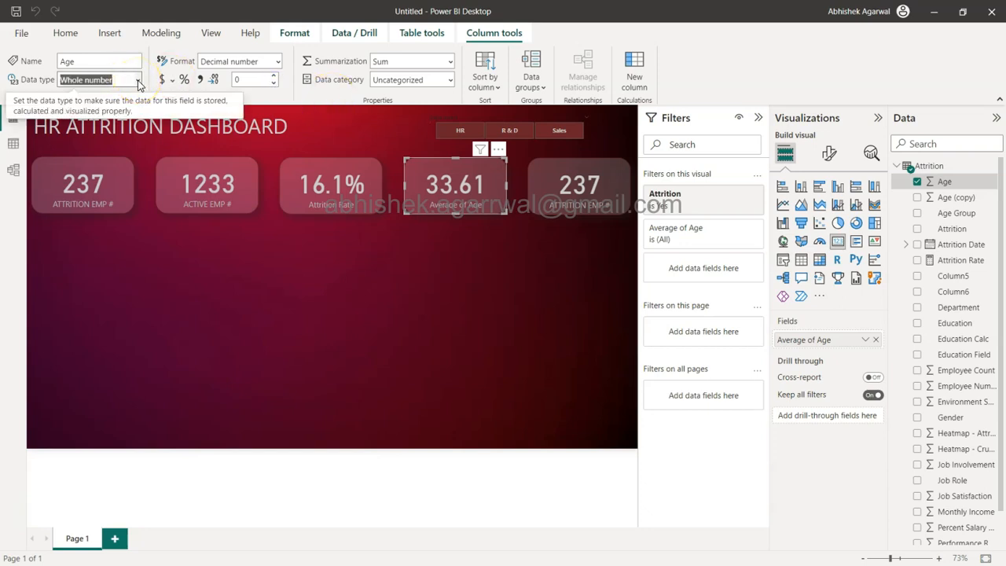
{"action": "left_click", "coordinate": [138, 80]}
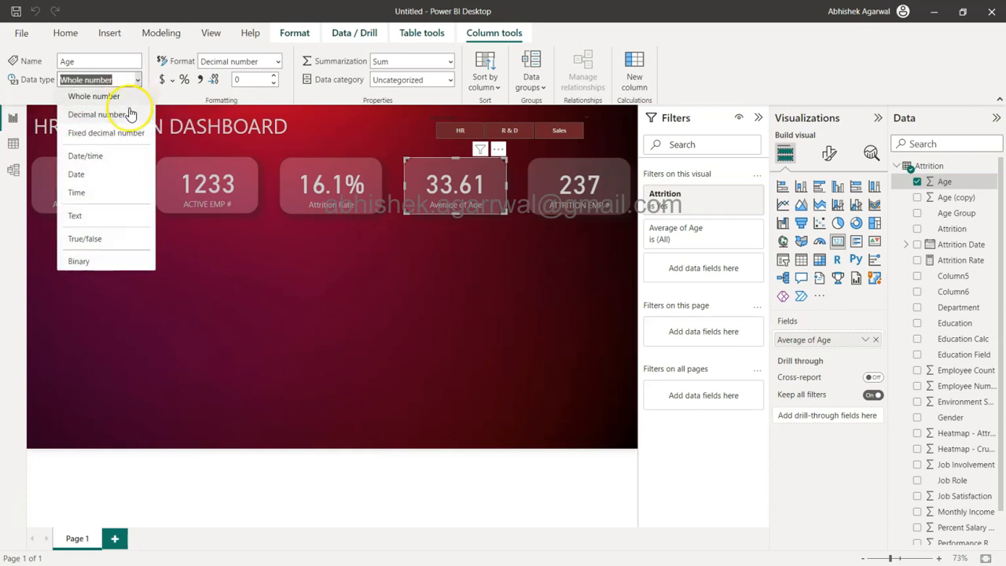
{"action": "left_click", "coordinate": [122, 134]}
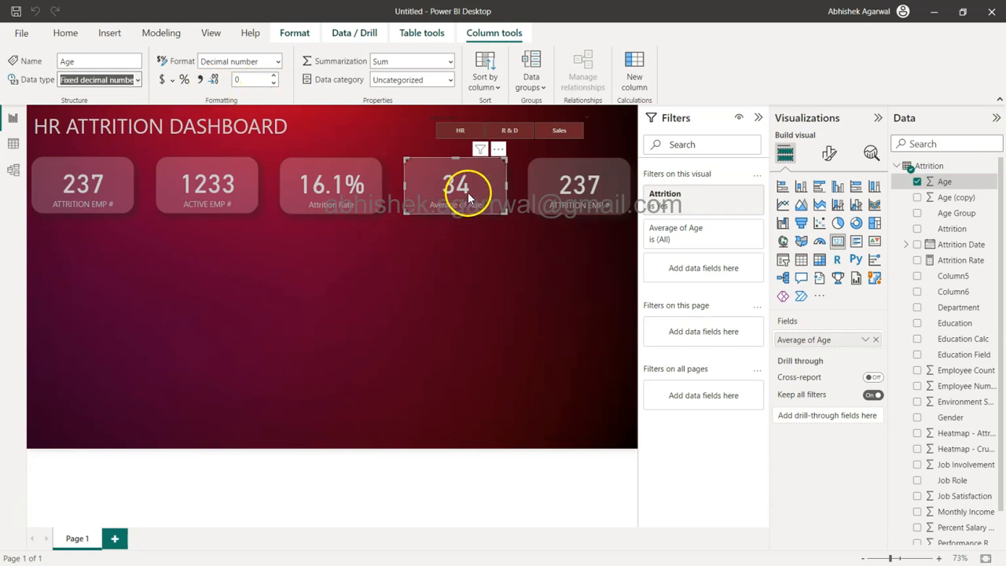
Replace the fifth card's field with Monthly Income and aggregate it as Average
{"action": "left_click", "coordinate": [580, 202]}
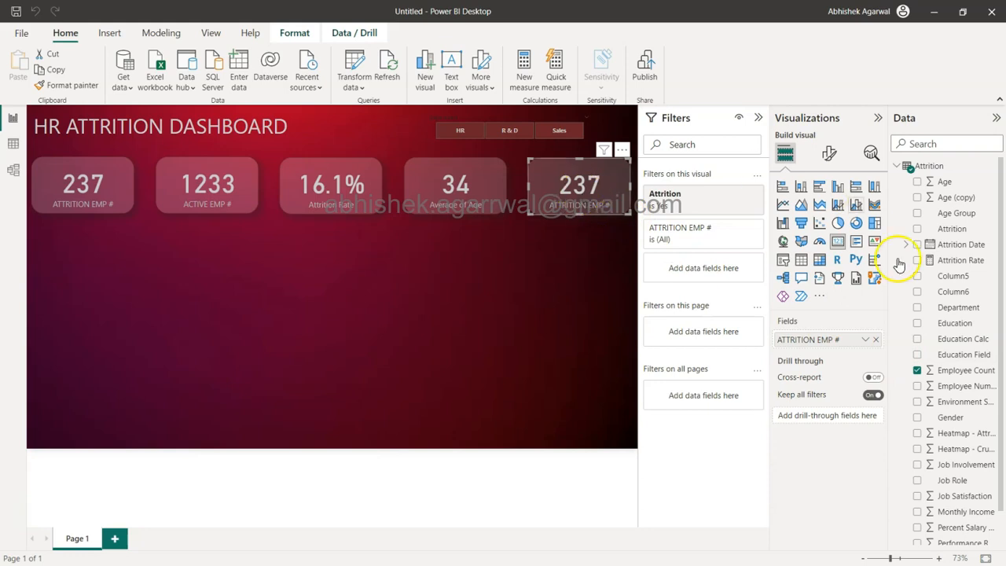
{"action": "scroll", "coordinate": [956, 438], "scroll_direction": "down", "scroll_amount": 1}
{"action": "left_click_drag", "start_coordinate": [959, 473], "coordinate": [831, 340]}
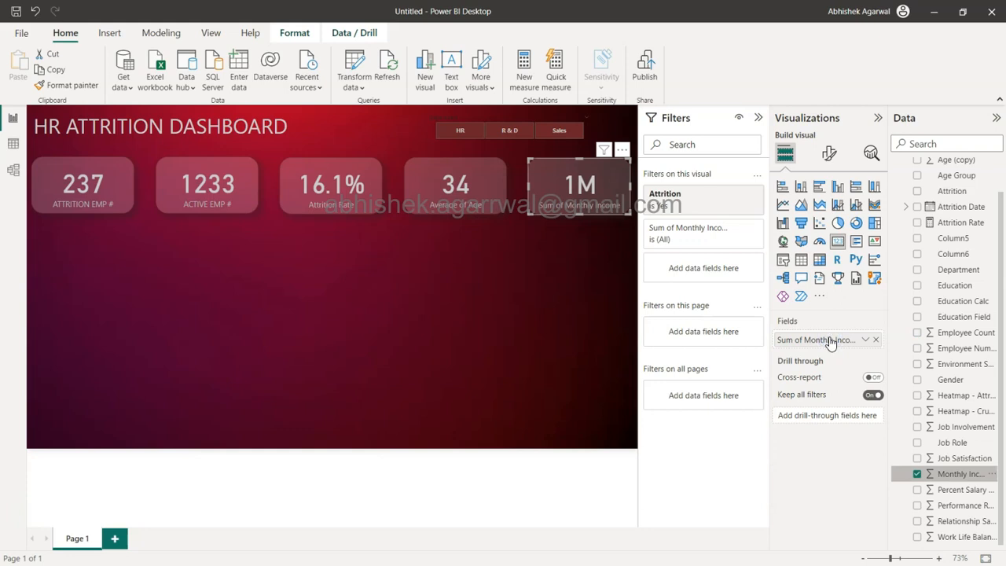
{"action": "left_click", "coordinate": [864, 339]}
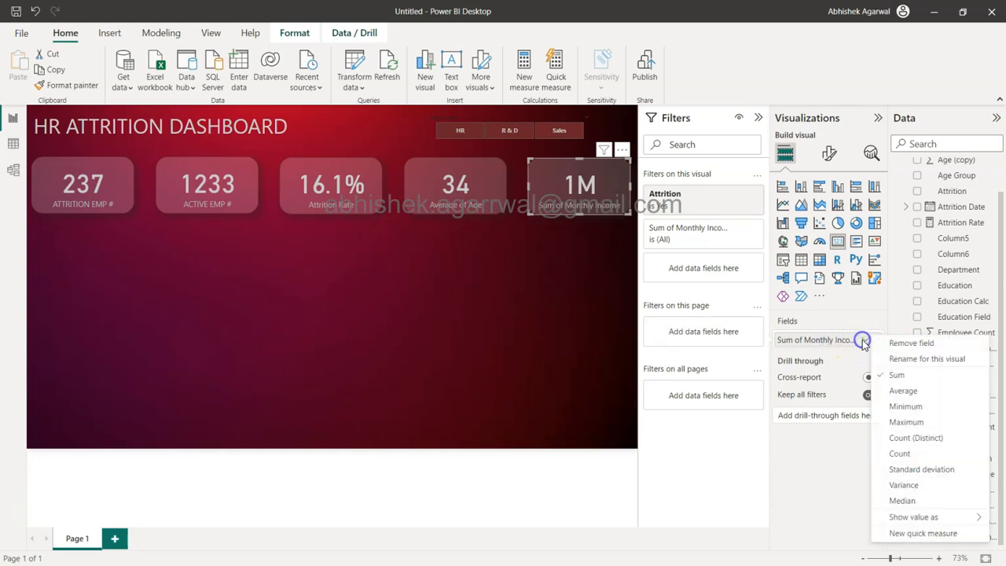
{"action": "left_click", "coordinate": [903, 389]}
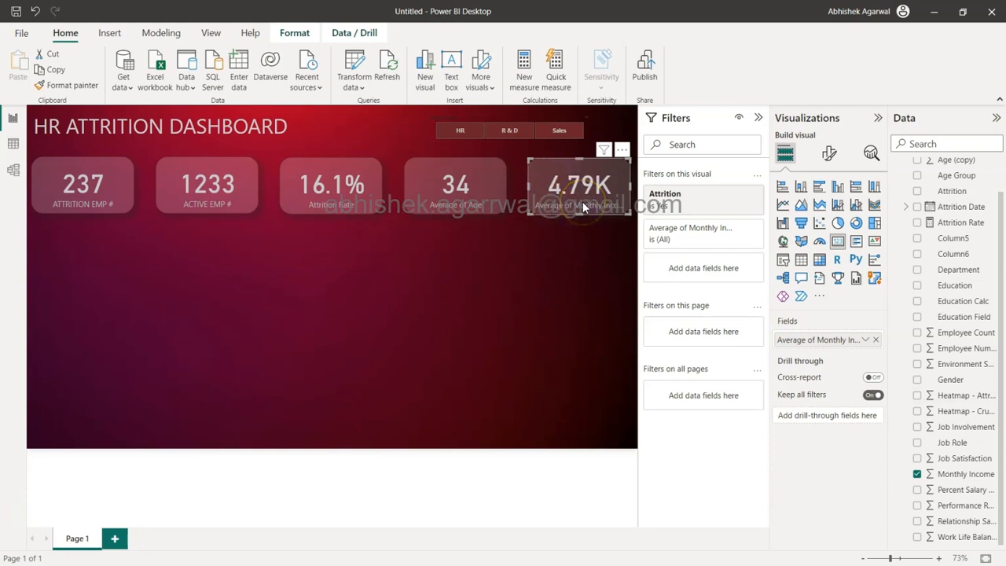
Rename the average income field on the fifth card to AVG MONTHLY INCOME
{"action": "double_click", "coordinate": [815, 341]}
{"action": "type", "text": "A"}
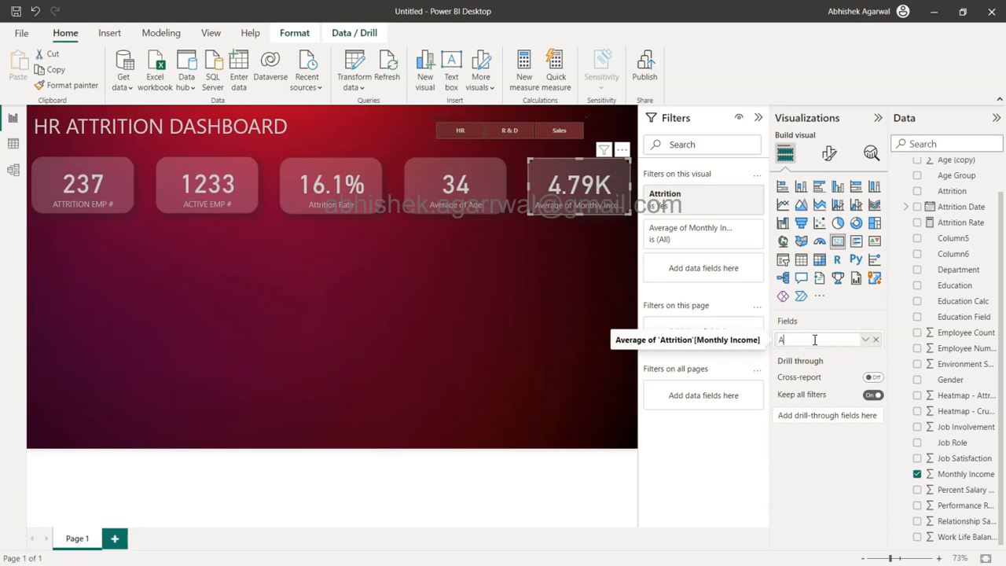
{"action": "type", "text": "VG "}
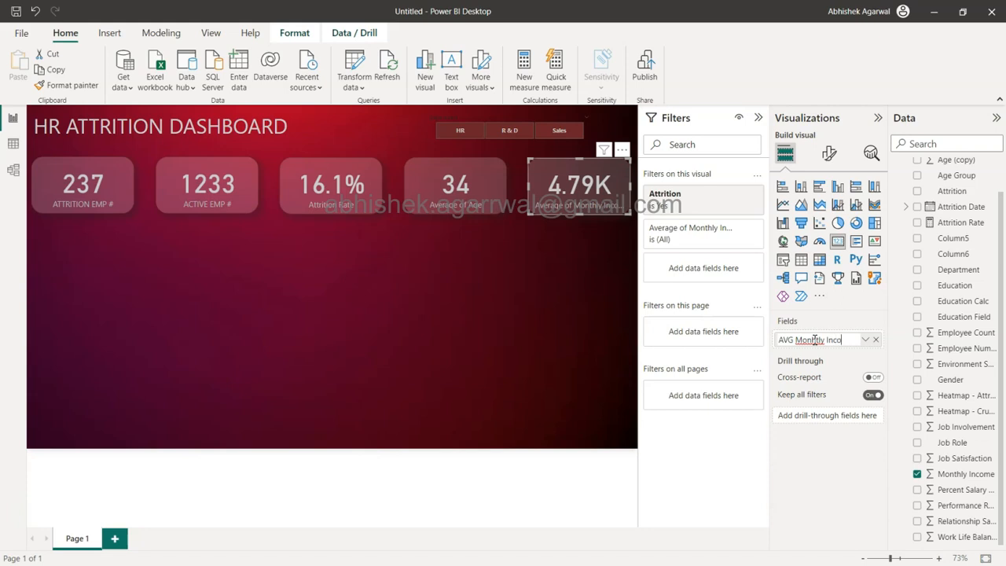
{"action": "type", "text": "Monhtly Income"}
{"action": "key", "text": "Return"}
{"action": "double_click", "coordinate": [815, 341]}
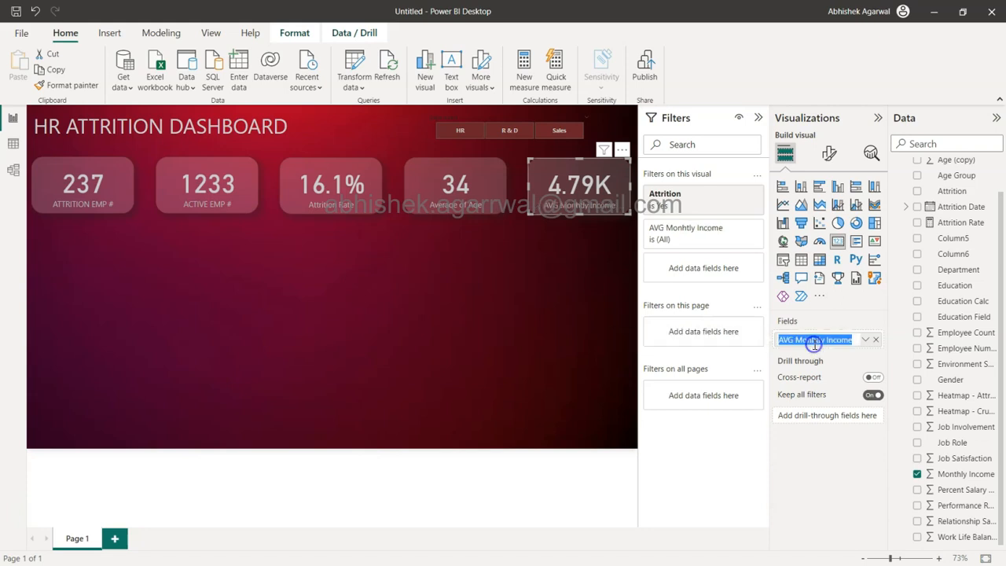
{"action": "left_click", "coordinate": [815, 341]}
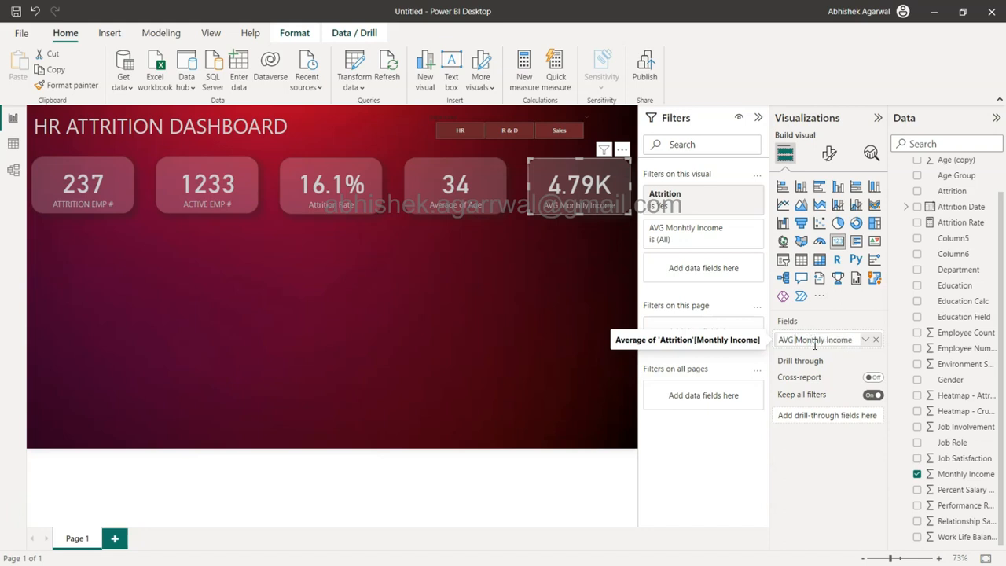
{"action": "double_click", "coordinate": [815, 341]}
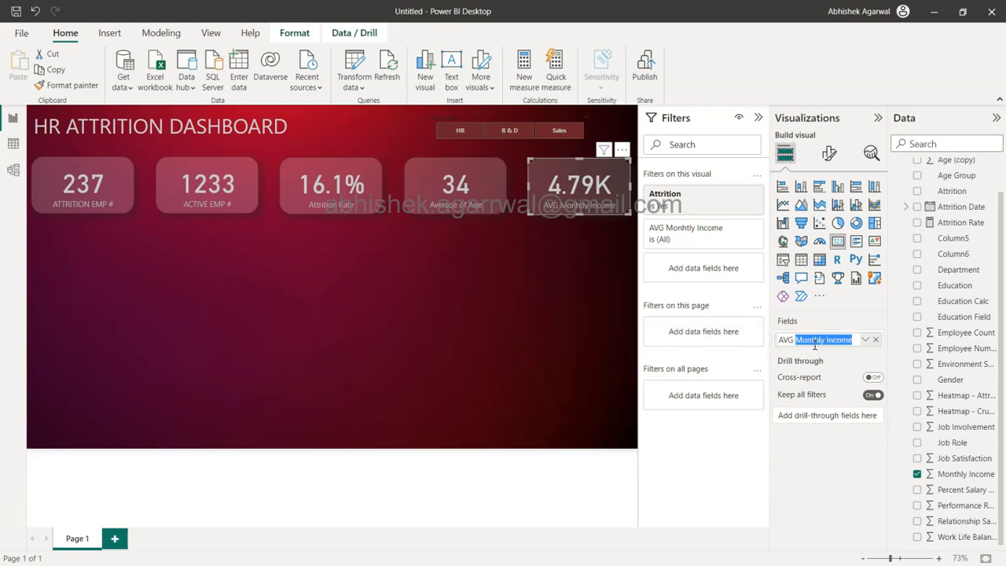
{"action": "type", "text": "MONTHLY"}
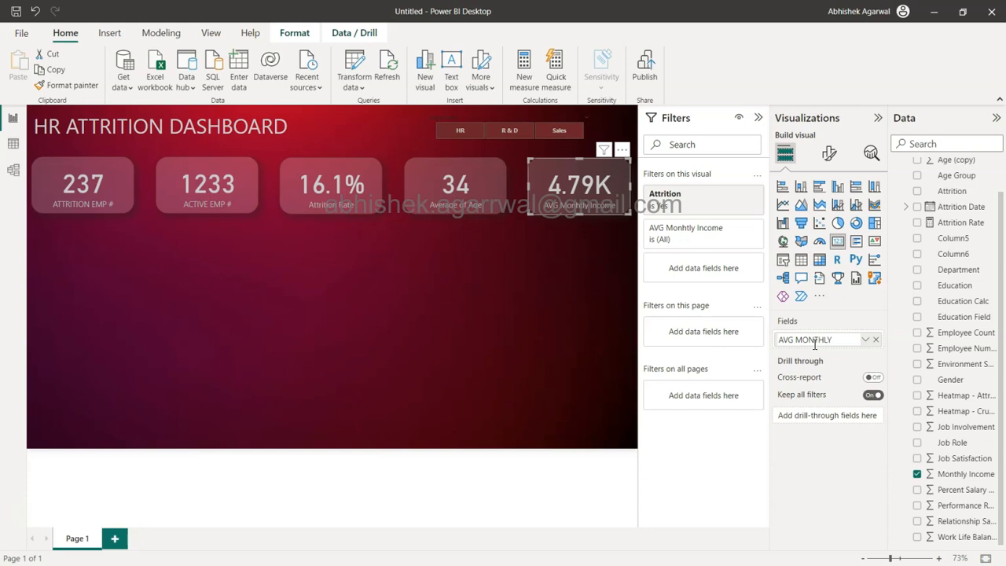
{"action": "type", "text": " INCOME"}
{"action": "key", "text": "Return"}
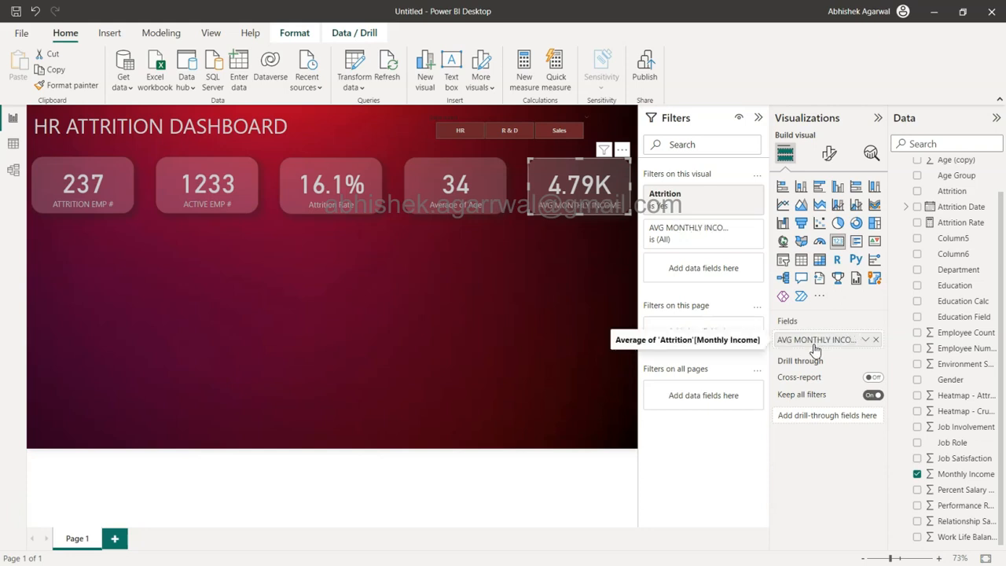
Add a donut chart below the first KPI cards and enlarge it to fill the space under the first card row
{"action": "left_click", "coordinate": [573, 206]}
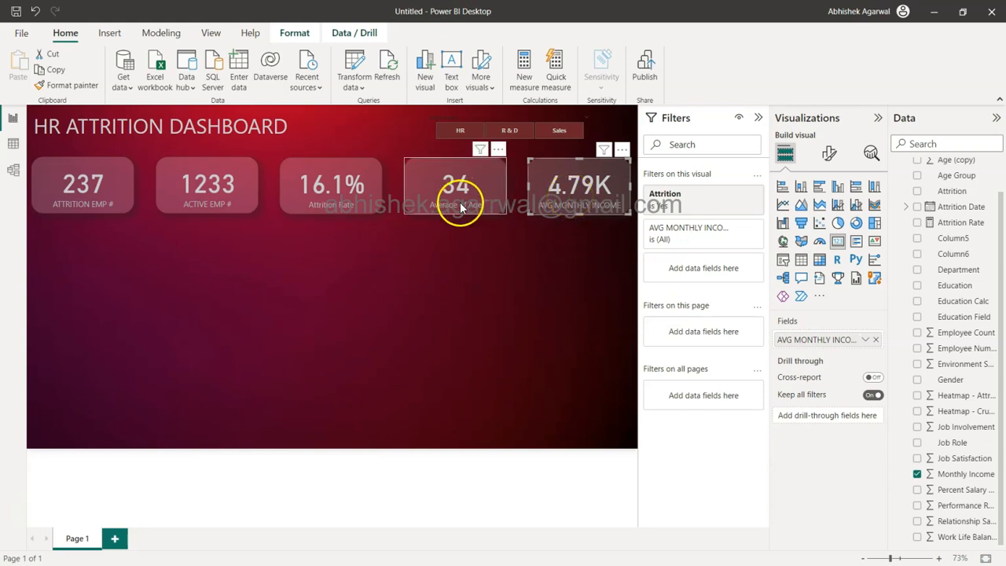
{"action": "left_click", "coordinate": [464, 275]}
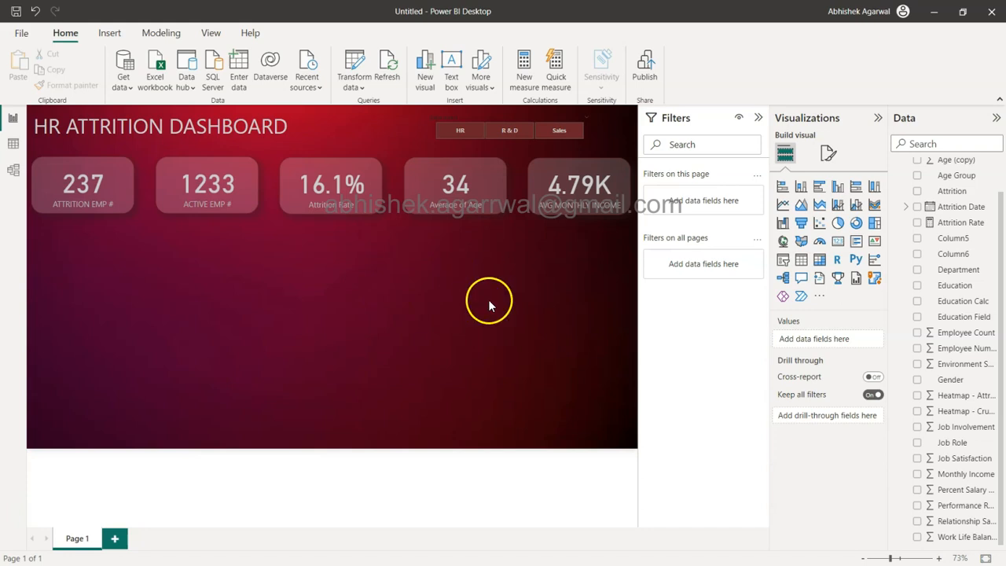
{"action": "left_click", "coordinate": [854, 223]}
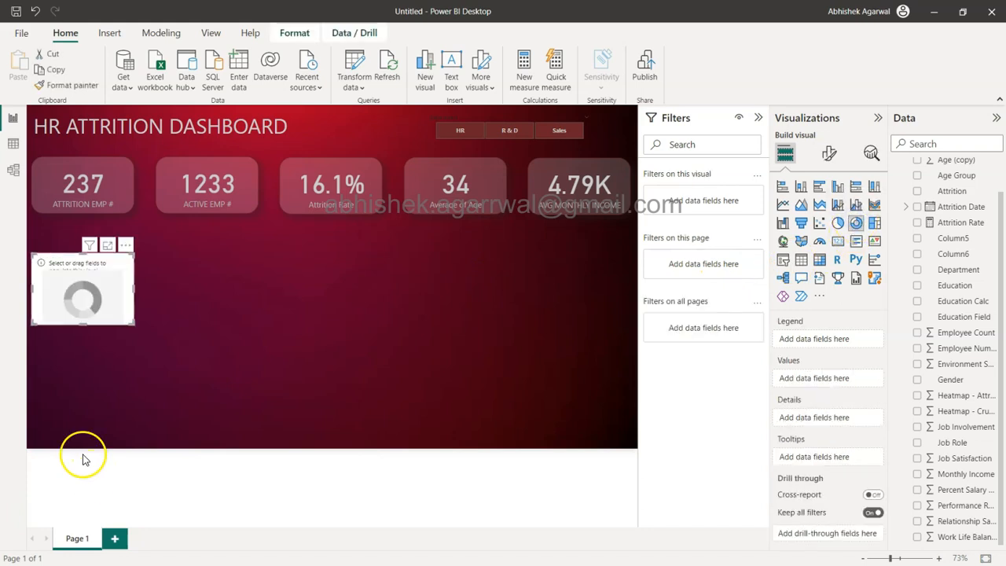
{"action": "left_click_drag", "start_coordinate": [131, 322], "coordinate": [193, 352]}
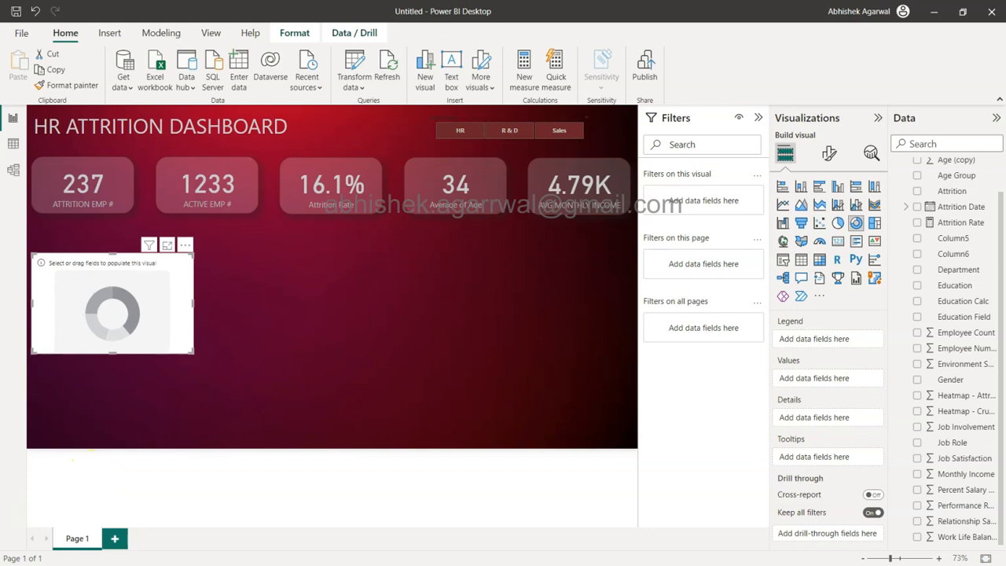
{"action": "left_click_drag", "start_coordinate": [111, 252], "coordinate": [117, 227]}
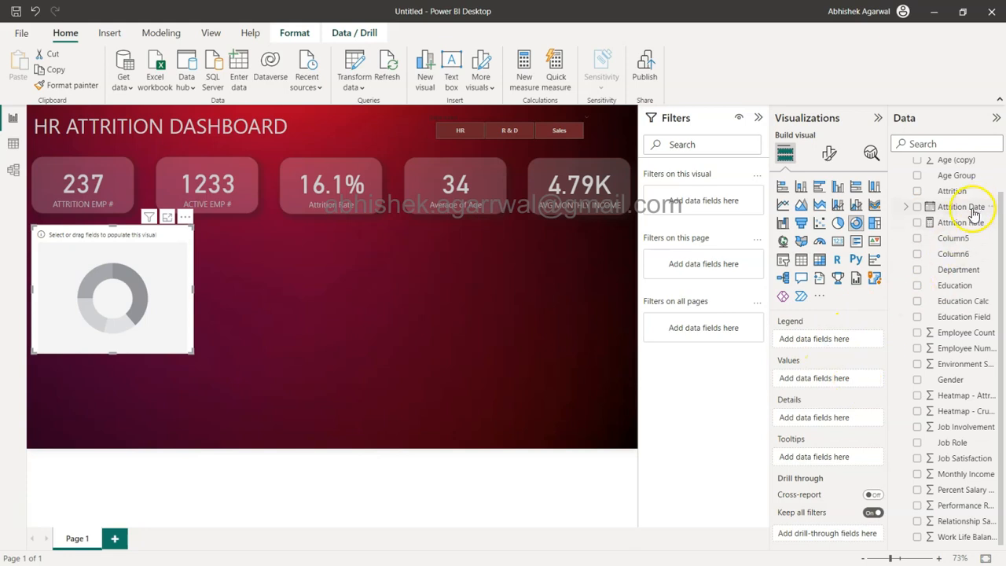
Set the donut chart's values to Attrition Rate and its legend to Gender
{"action": "left_click_drag", "start_coordinate": [954, 224], "coordinate": [822, 385]}
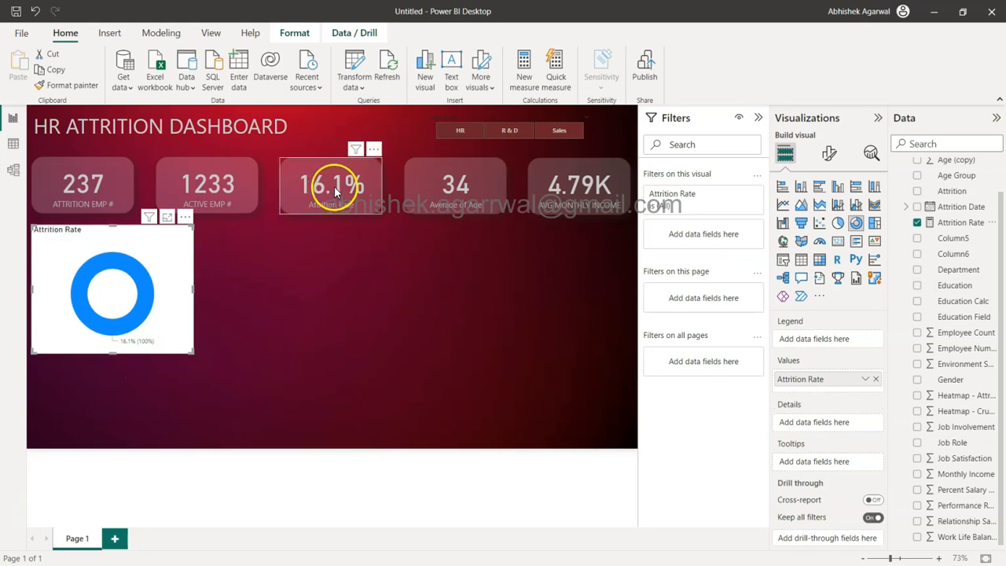
{"action": "scroll", "coordinate": [947, 289], "scroll_direction": "up", "scroll_amount": 1}
{"action": "scroll", "coordinate": [947, 289], "scroll_direction": "up", "scroll_amount": 1}
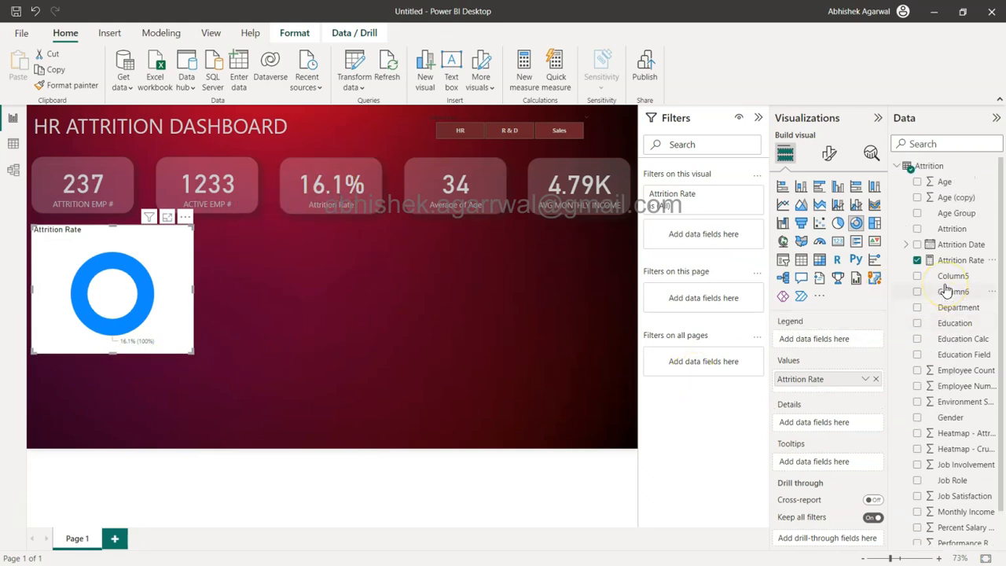
{"action": "scroll", "coordinate": [947, 289], "scroll_direction": "down", "scroll_amount": 1}
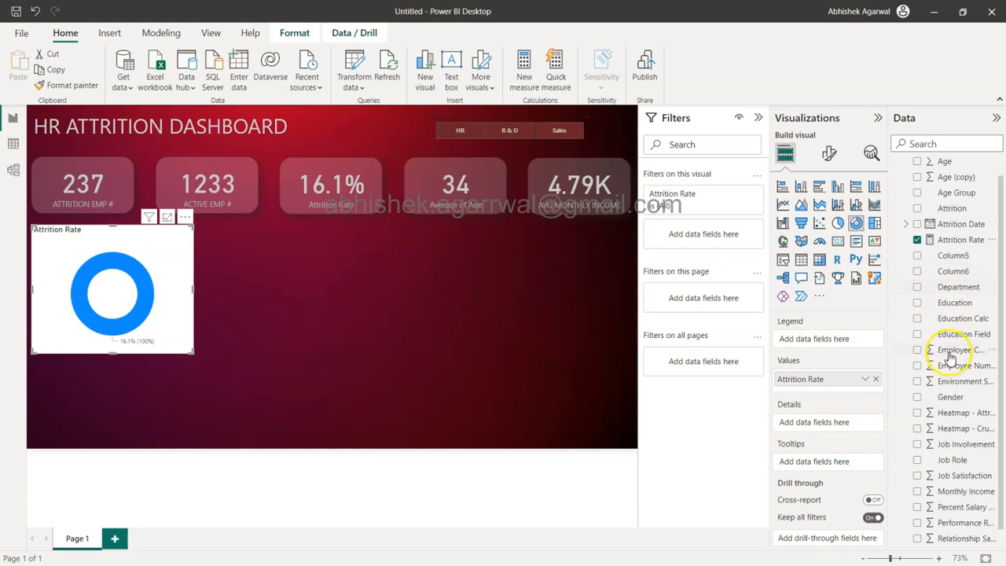
{"action": "left_click_drag", "start_coordinate": [949, 397], "coordinate": [839, 339]}
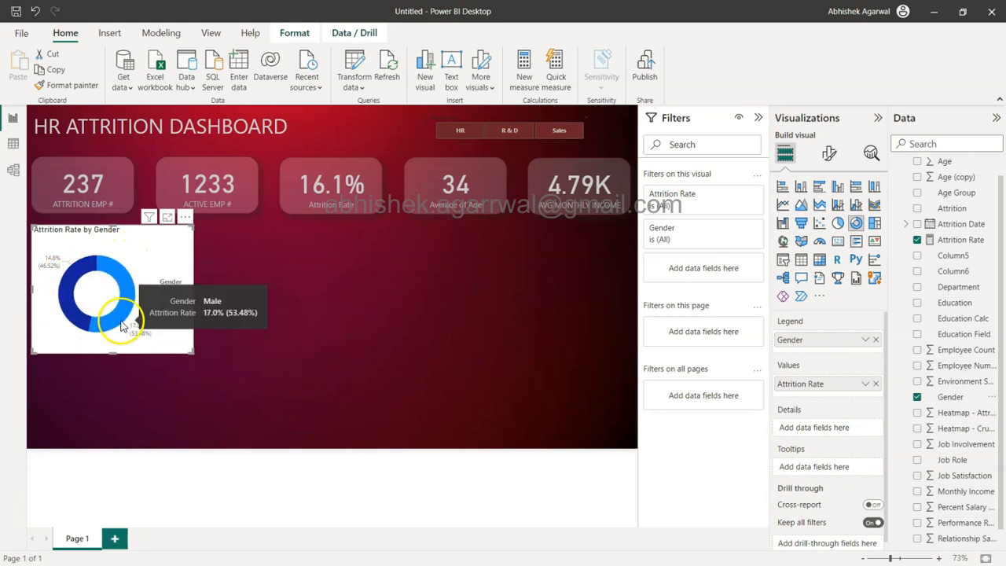
Set the donut chart's legend position to Bottom center
{"action": "left_click", "coordinate": [159, 255]}
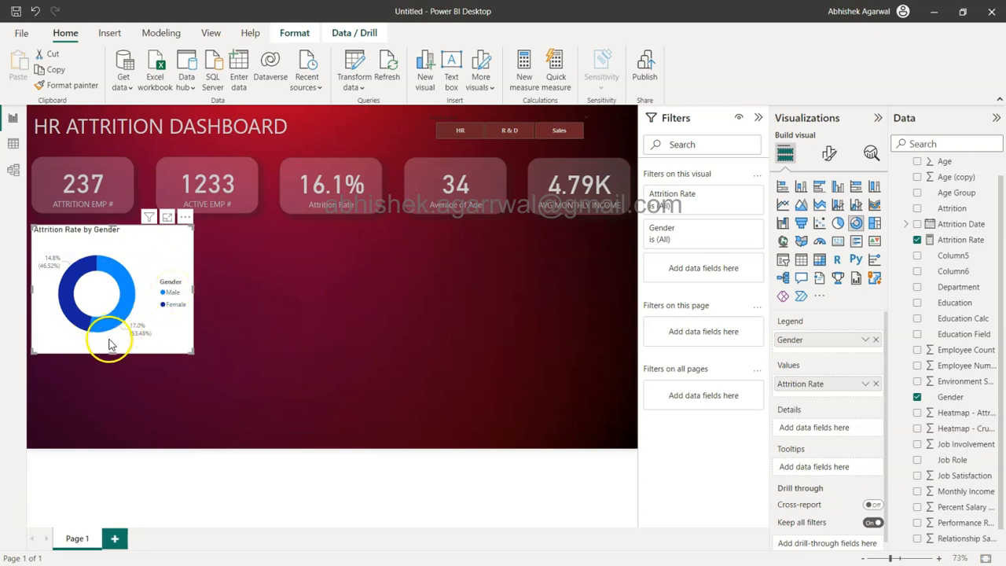
{"action": "left_click", "coordinate": [825, 156]}
{"action": "left_click", "coordinate": [807, 248]}
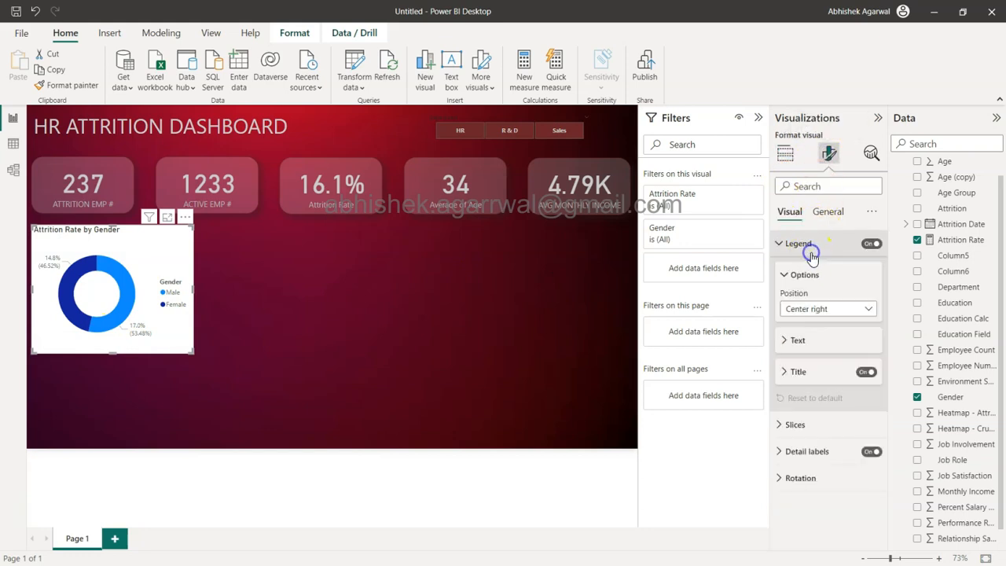
{"action": "left_click", "coordinate": [821, 311]}
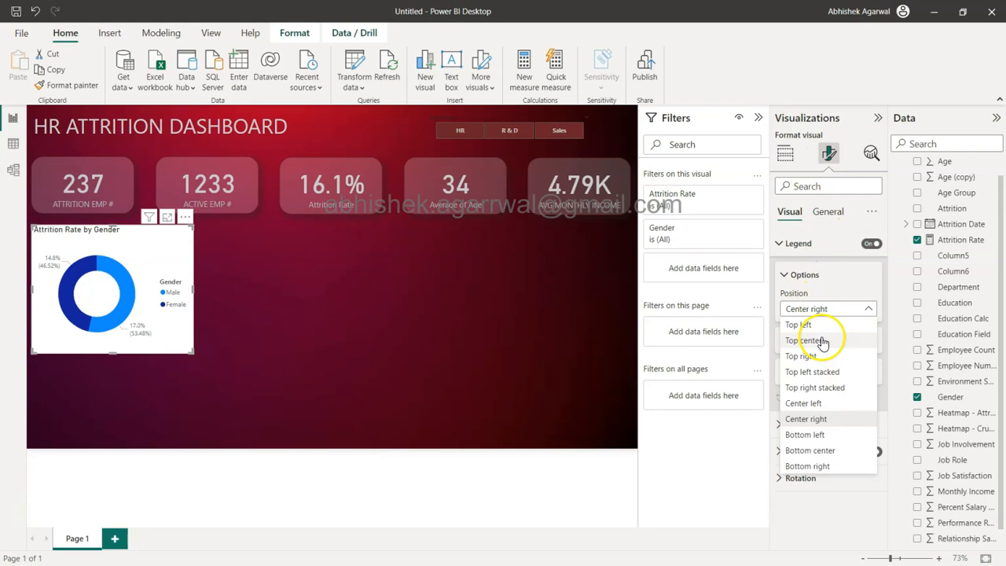
{"action": "left_click", "coordinate": [809, 450]}
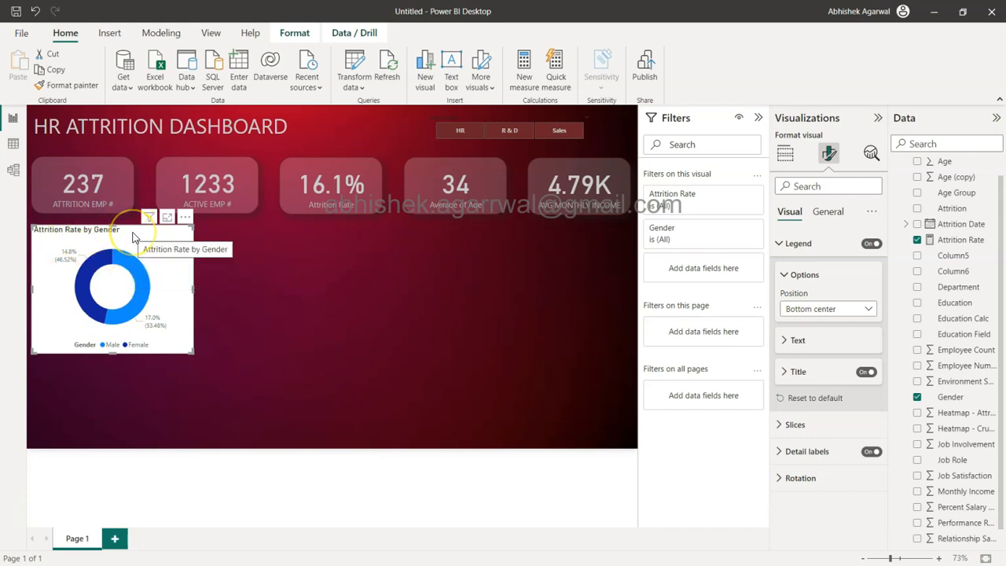
Set the donut chart's background transparency to 85%
{"action": "left_click", "coordinate": [832, 214]}
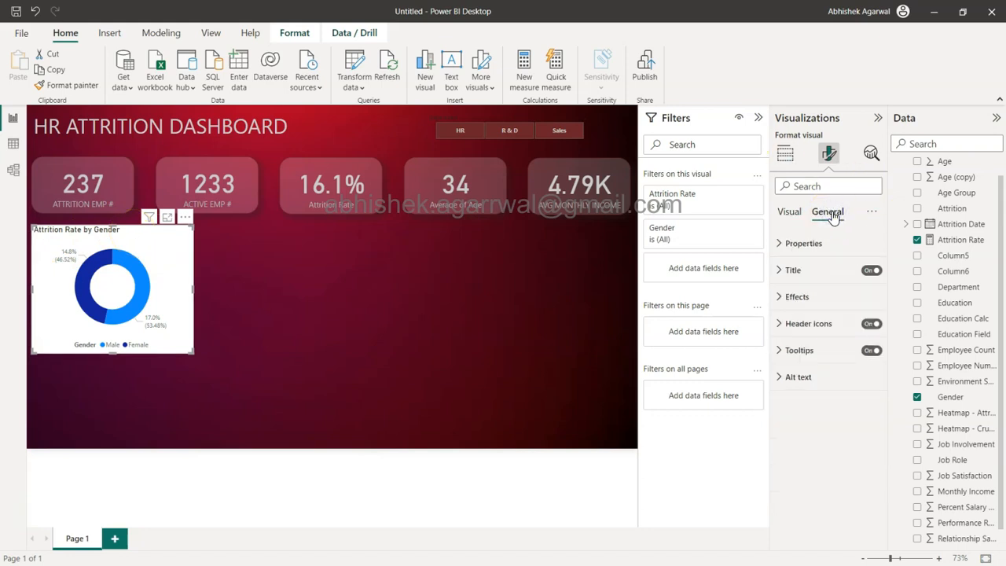
{"action": "left_click", "coordinate": [808, 294]}
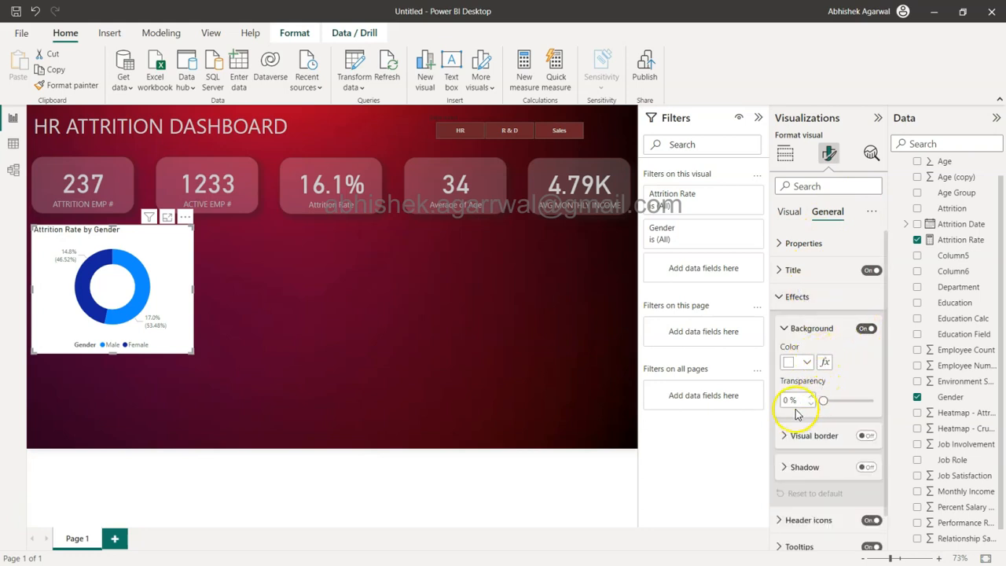
{"action": "left_click_drag", "start_coordinate": [789, 401], "coordinate": [718, 411]}
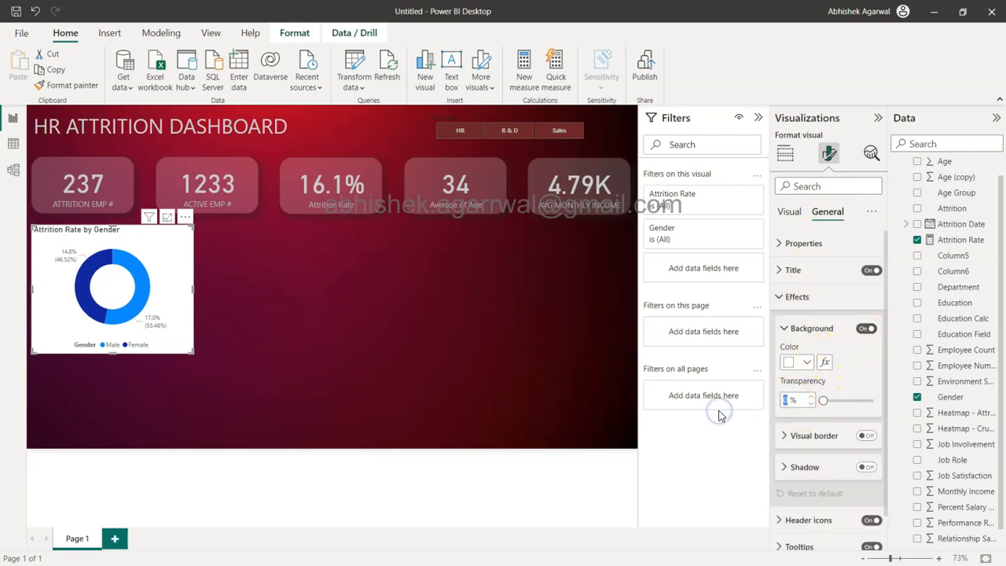
{"action": "type", "text": "85"}
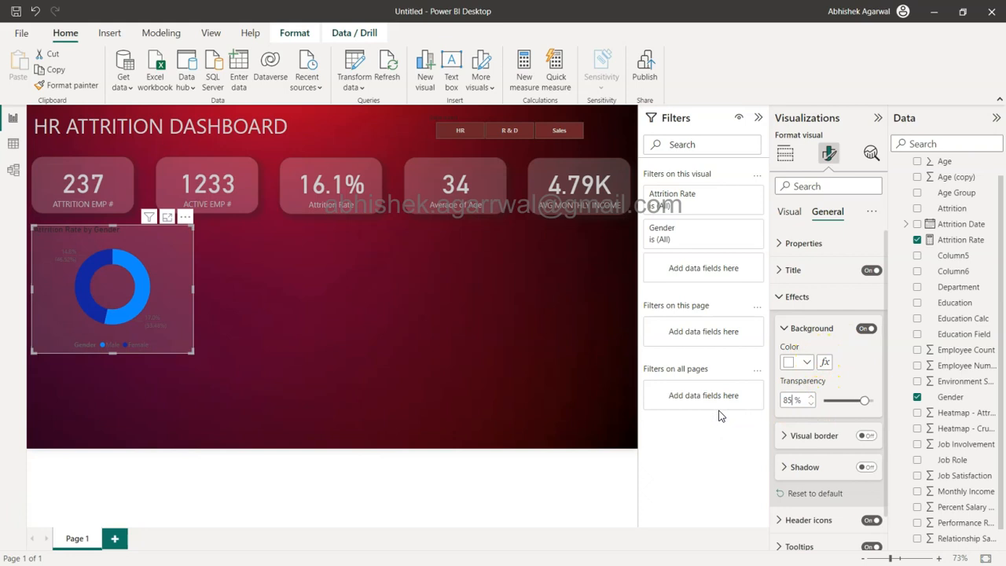
{"action": "left_click", "coordinate": [394, 265]}
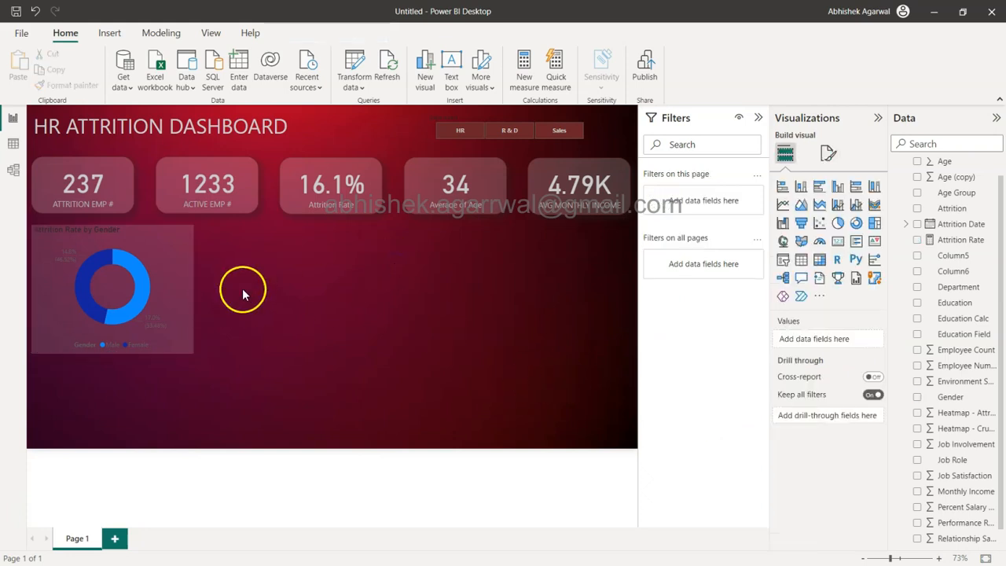
Turn on the donut chart's visual border and colour it dark red
{"action": "left_click", "coordinate": [177, 265]}
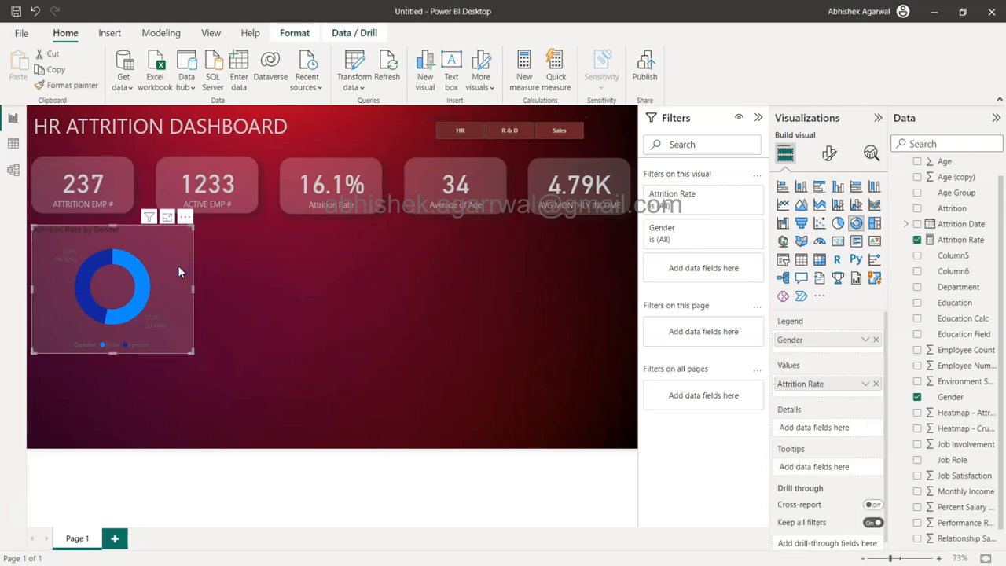
{"action": "left_click", "coordinate": [829, 154]}
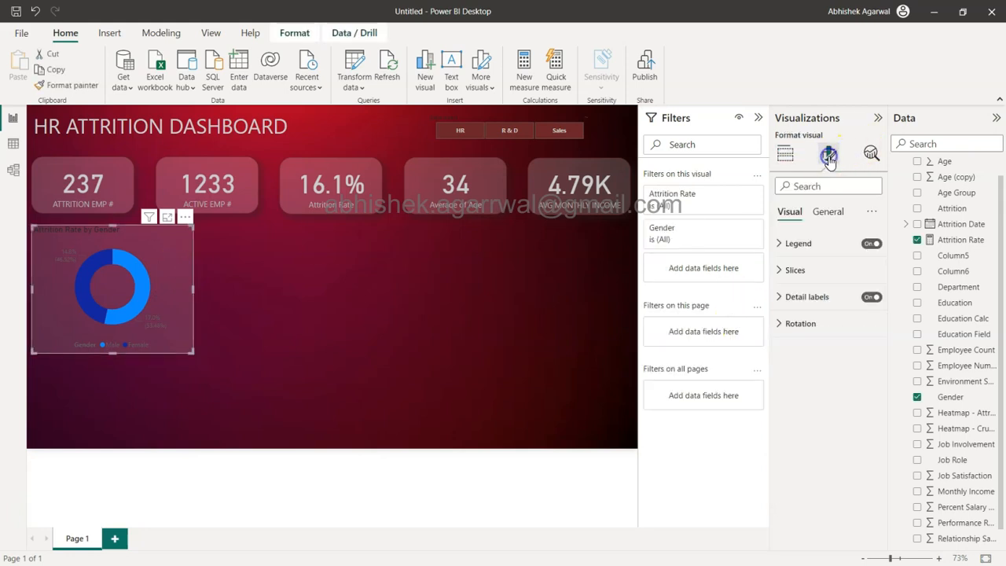
{"action": "left_click", "coordinate": [826, 212]}
{"action": "left_click", "coordinate": [814, 303]}
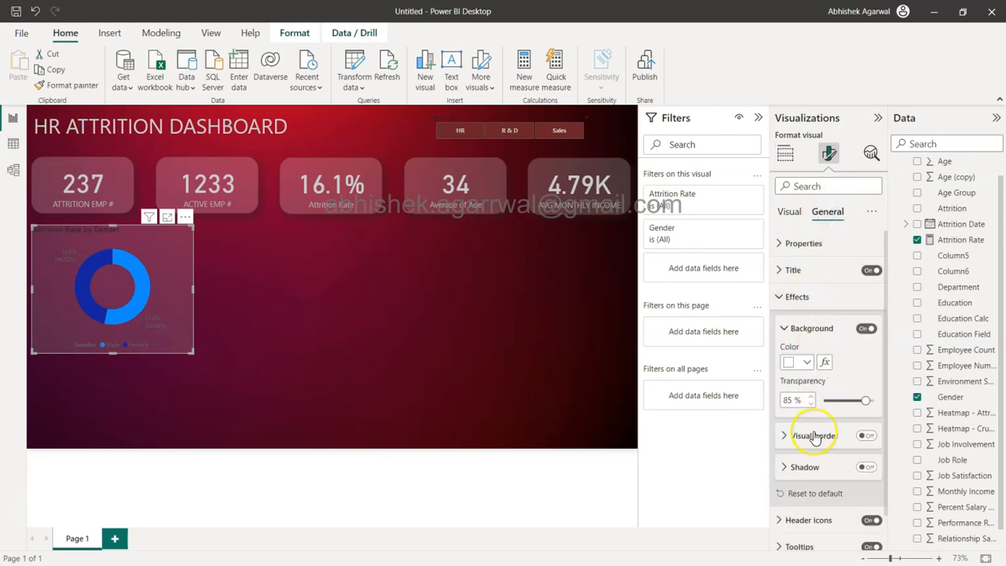
{"action": "left_click", "coordinate": [815, 436]}
{"action": "left_click", "coordinate": [867, 436]}
{"action": "left_click", "coordinate": [806, 471]}
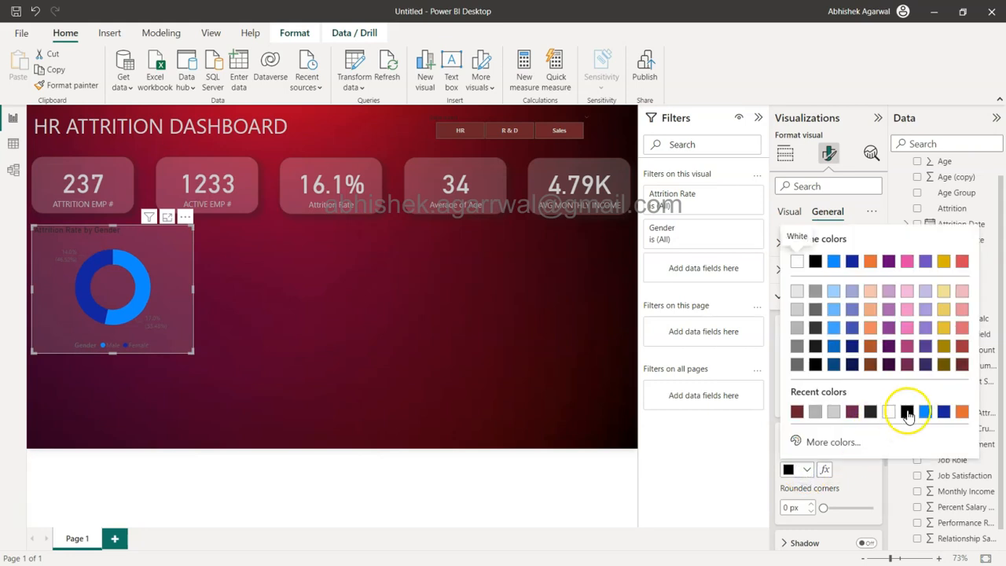
{"action": "left_click", "coordinate": [959, 366]}
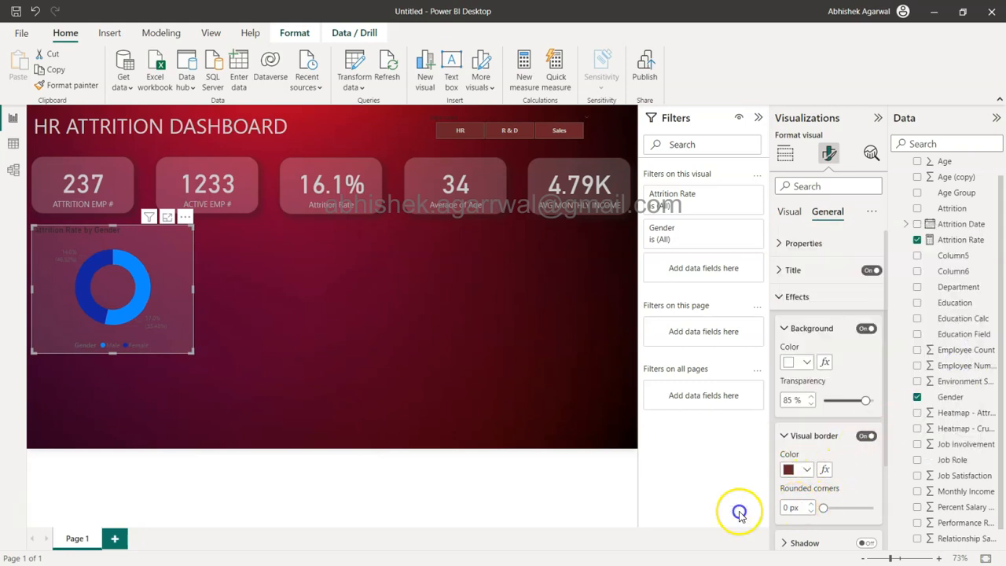
Set the rounded corners of the donut chart's border to 25 px
{"action": "left_click", "coordinate": [785, 508]}
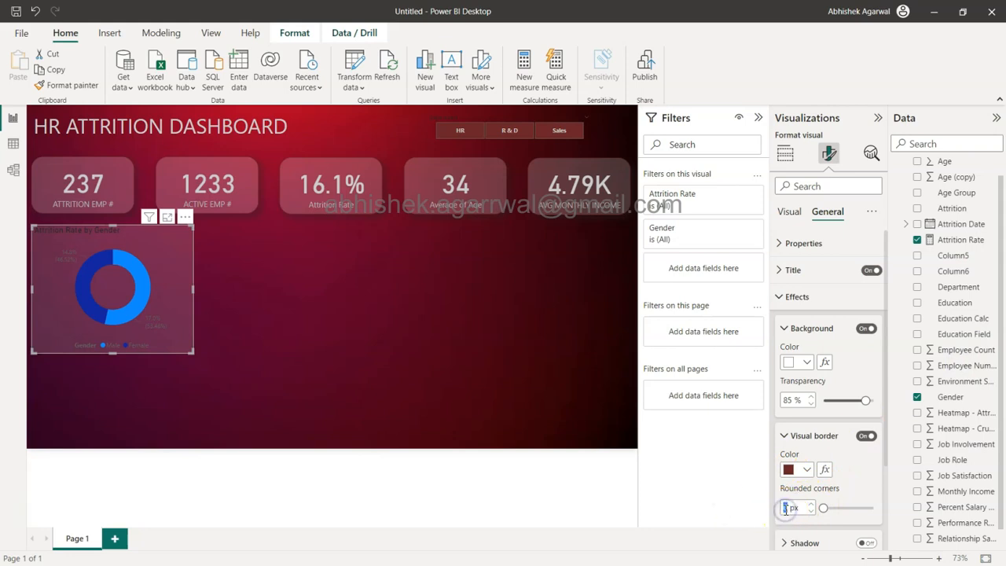
{"action": "type", "text": "25"}
{"action": "left_click", "coordinate": [826, 409]}
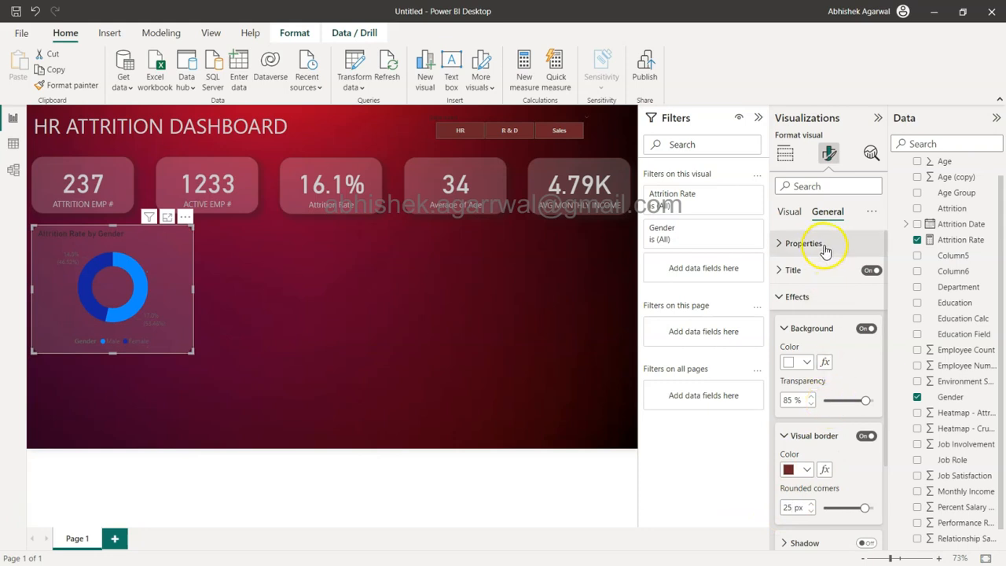
{"action": "left_click", "coordinate": [778, 296]}
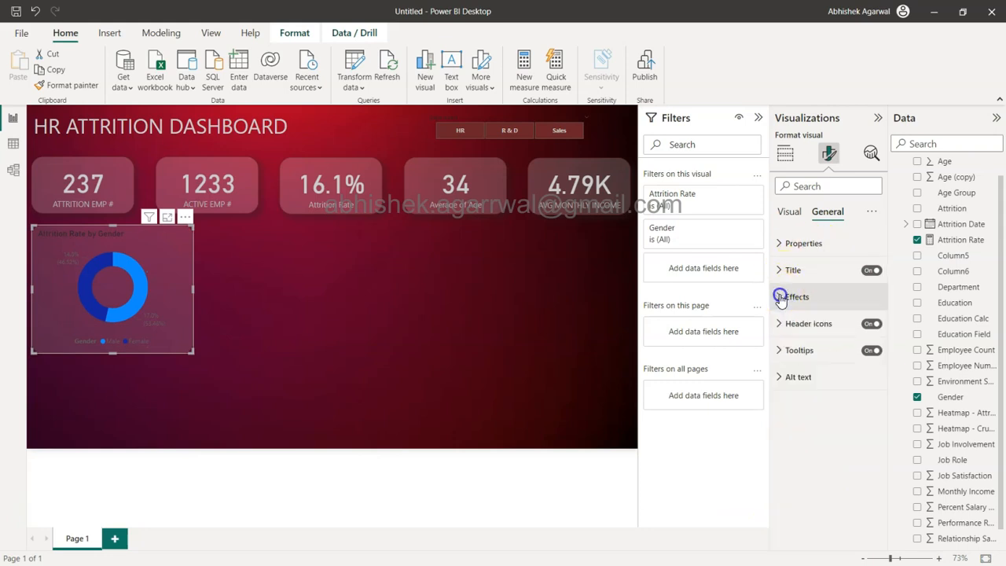
Change the colour of the donut chart's detail label values to light gray
{"action": "left_click", "coordinate": [792, 217]}
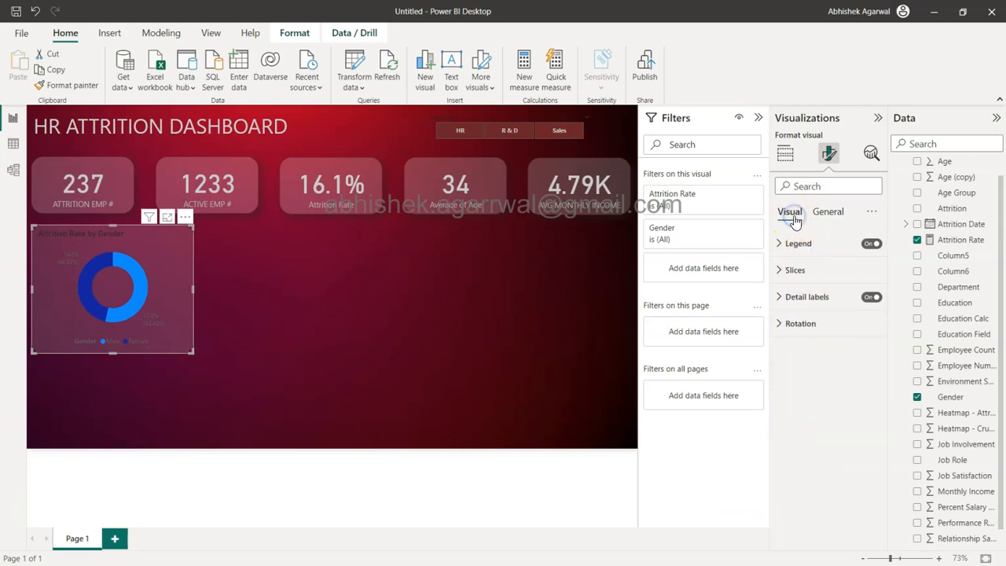
{"action": "left_click", "coordinate": [804, 297]}
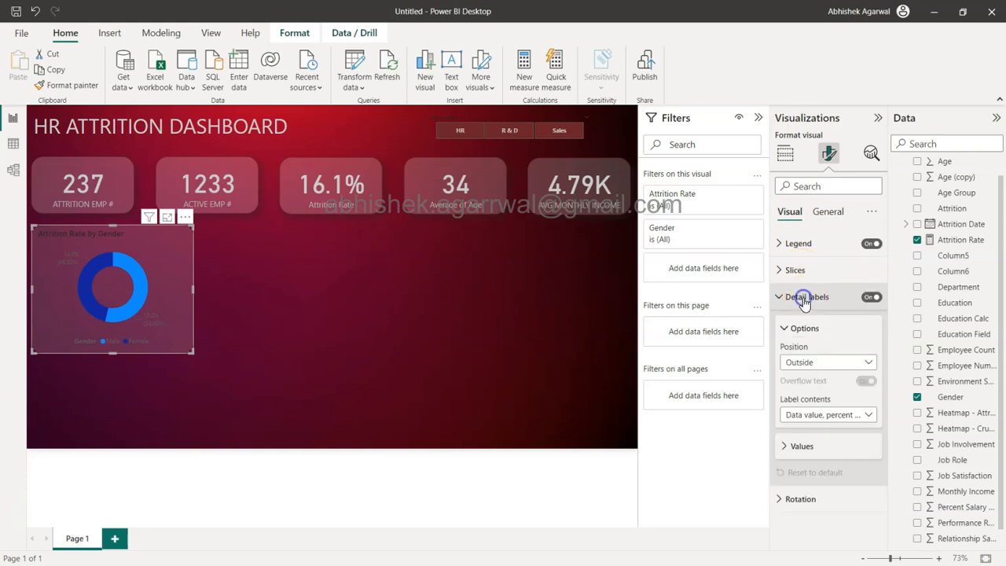
{"action": "left_click", "coordinate": [812, 446]}
{"action": "scroll", "coordinate": [813, 444], "scroll_direction": "down", "scroll_amount": 4}
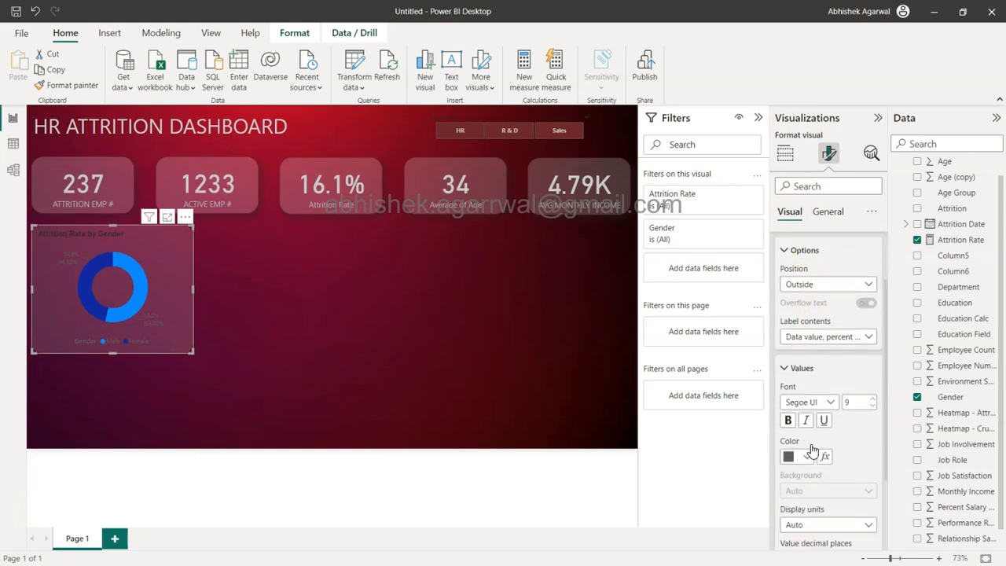
{"action": "left_click", "coordinate": [805, 384]}
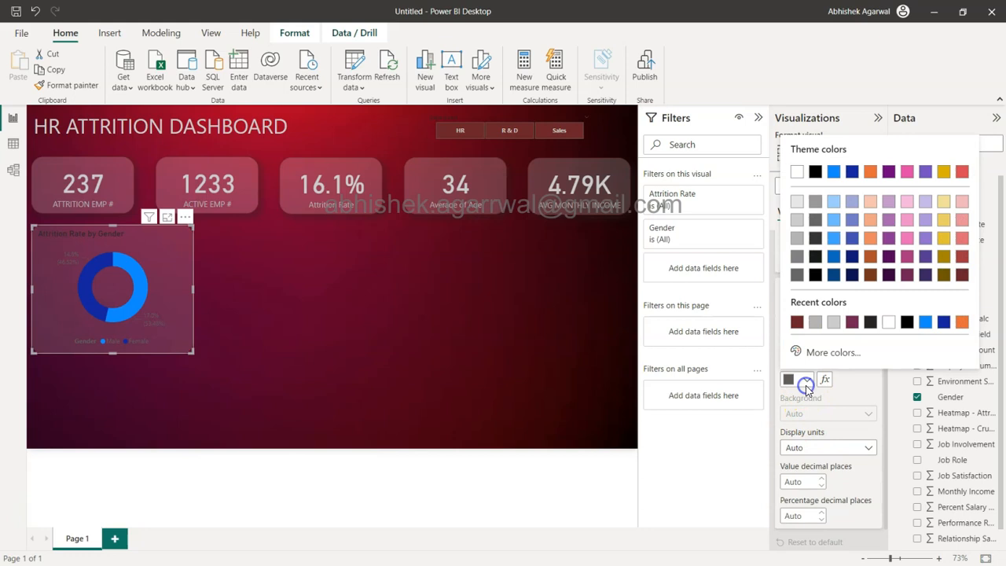
{"action": "left_click", "coordinate": [797, 221]}
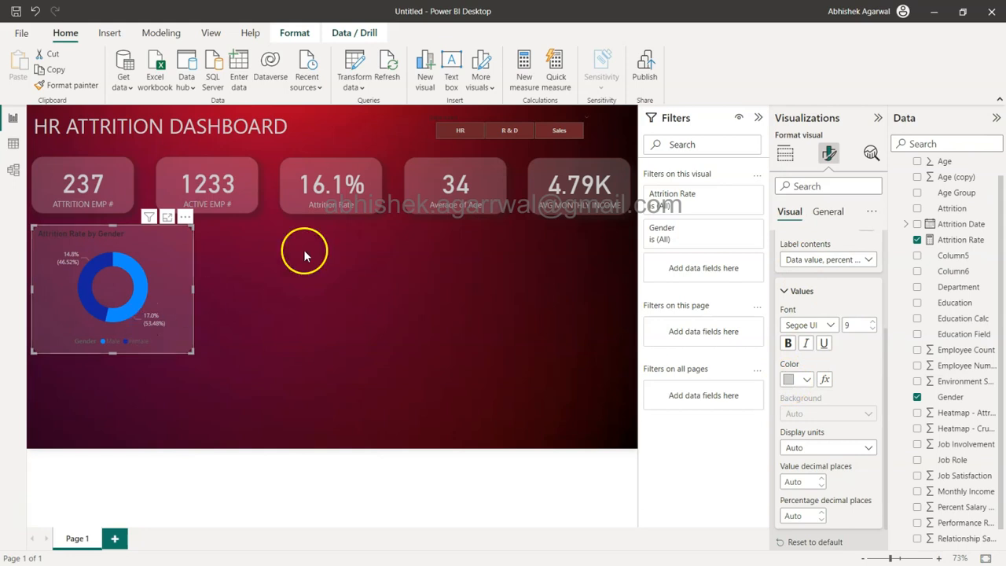
Change the donut chart's legend text colour to light gray
{"action": "scroll", "coordinate": [827, 333], "scroll_direction": "up", "scroll_amount": 3}
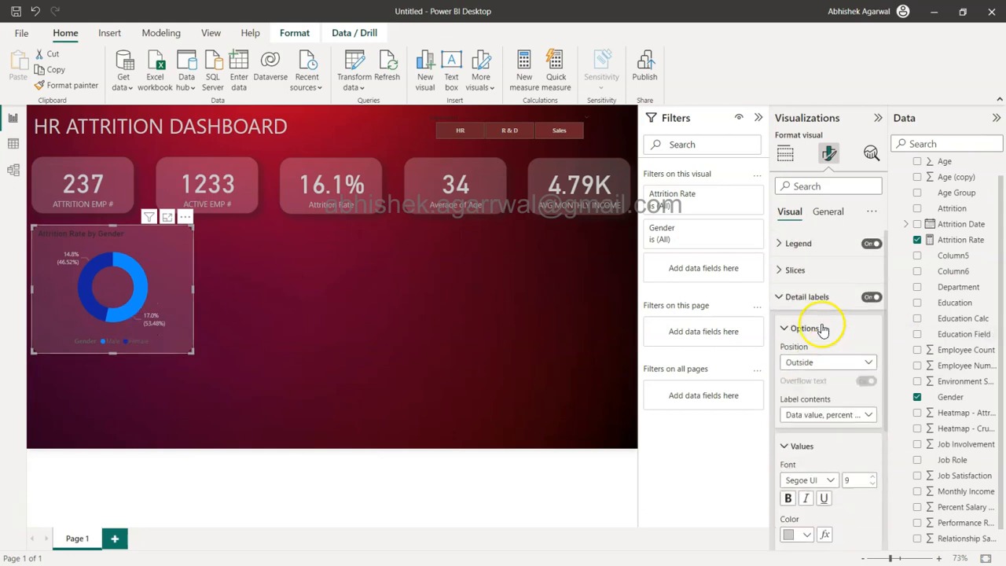
{"action": "left_click", "coordinate": [797, 243]}
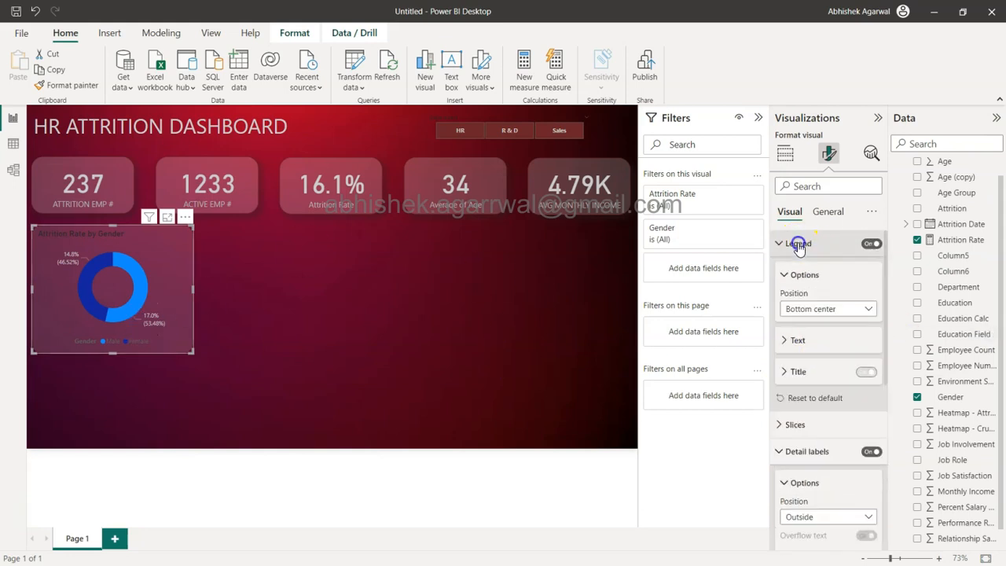
{"action": "left_click", "coordinate": [811, 340]}
{"action": "left_click", "coordinate": [800, 429]}
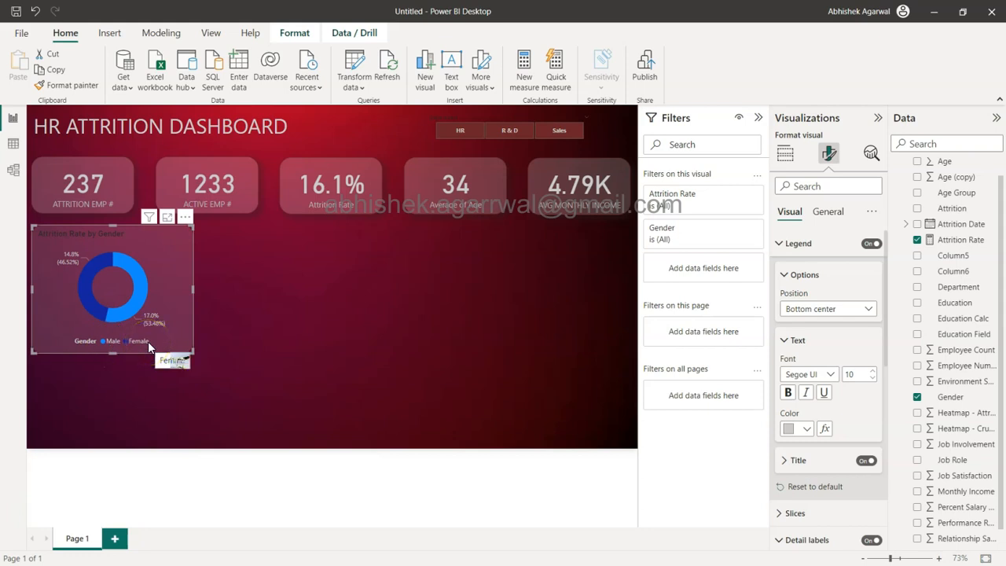
{"action": "left_click", "coordinate": [116, 247]}
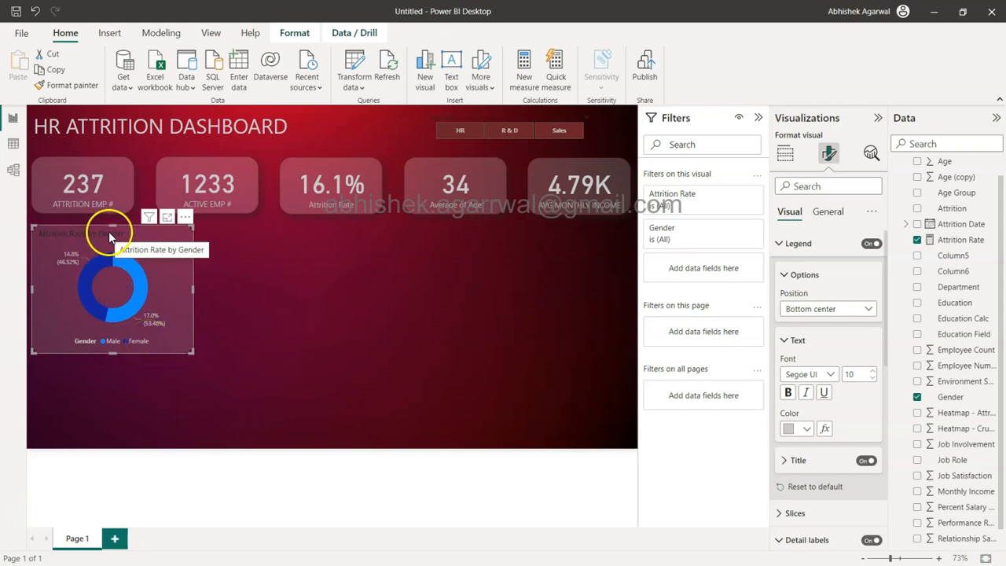
Change the donut chart's title text colour to very light gray
{"action": "left_click", "coordinate": [792, 242]}
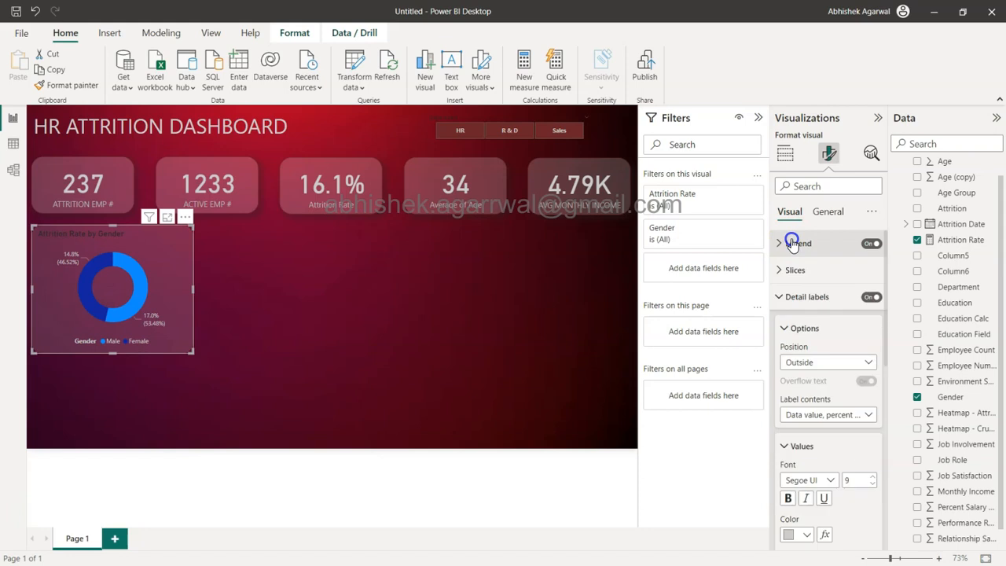
{"action": "left_click", "coordinate": [827, 211]}
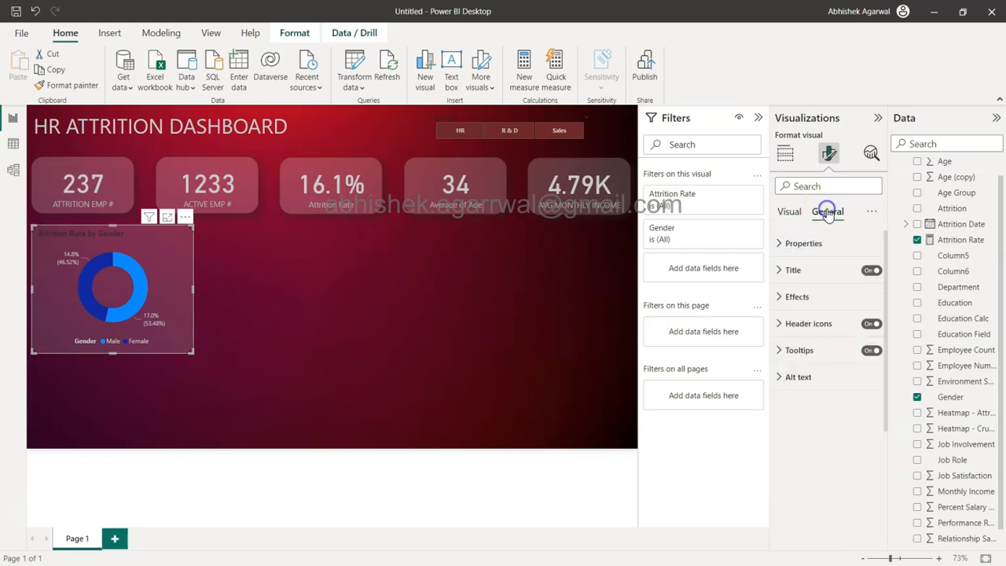
{"action": "left_click", "coordinate": [809, 270]}
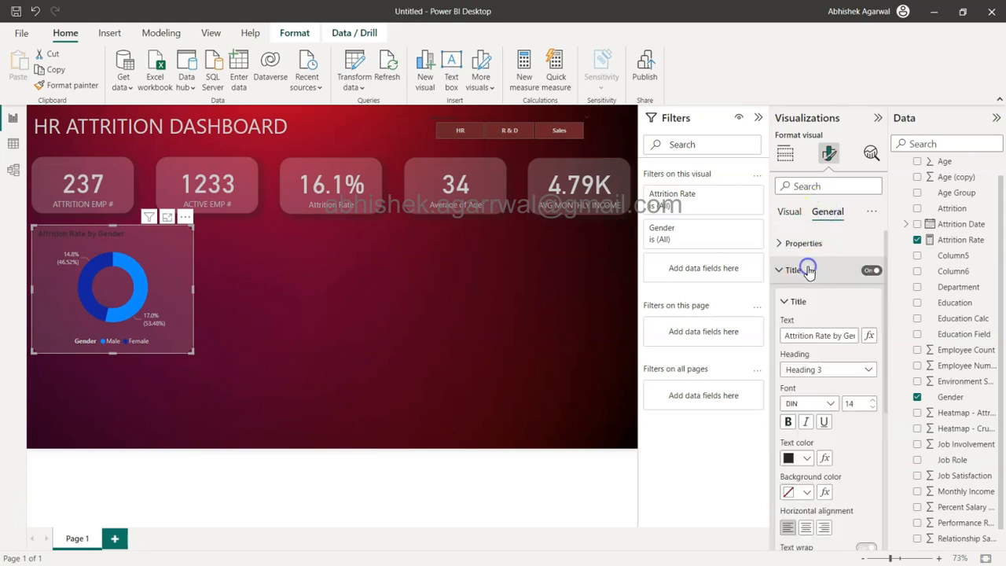
{"action": "left_click", "coordinate": [806, 458]}
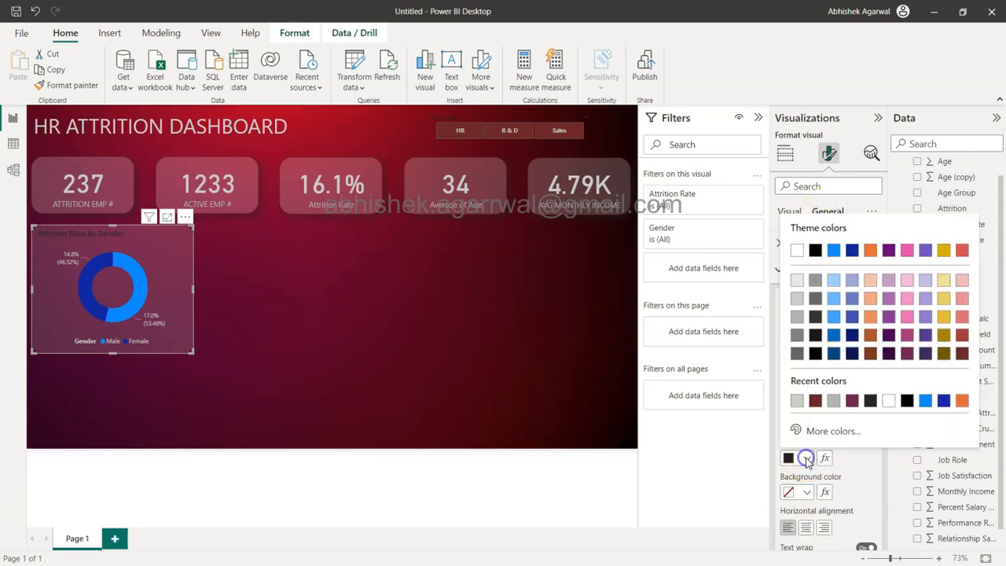
{"action": "left_click", "coordinate": [796, 317]}
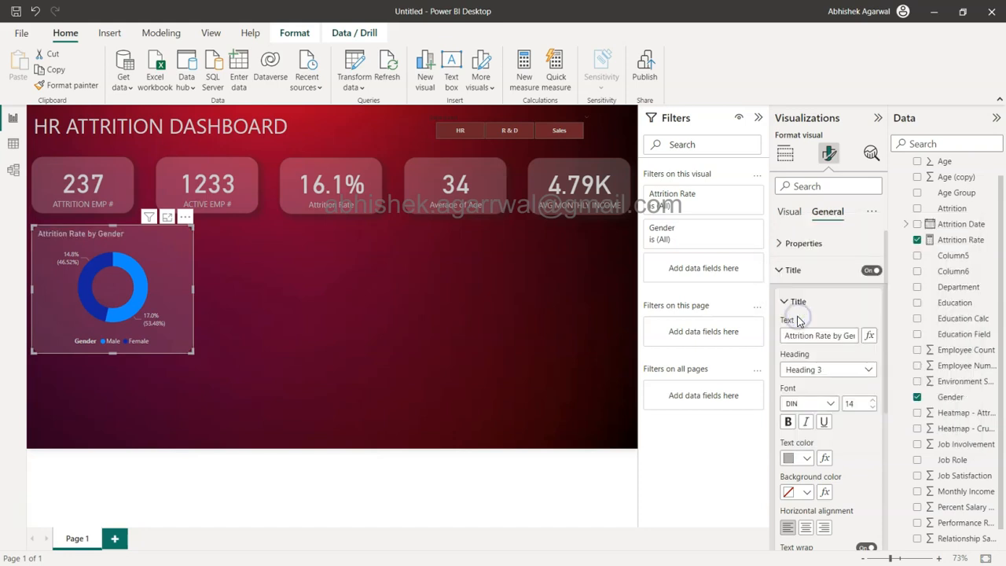
{"action": "left_click", "coordinate": [795, 457]}
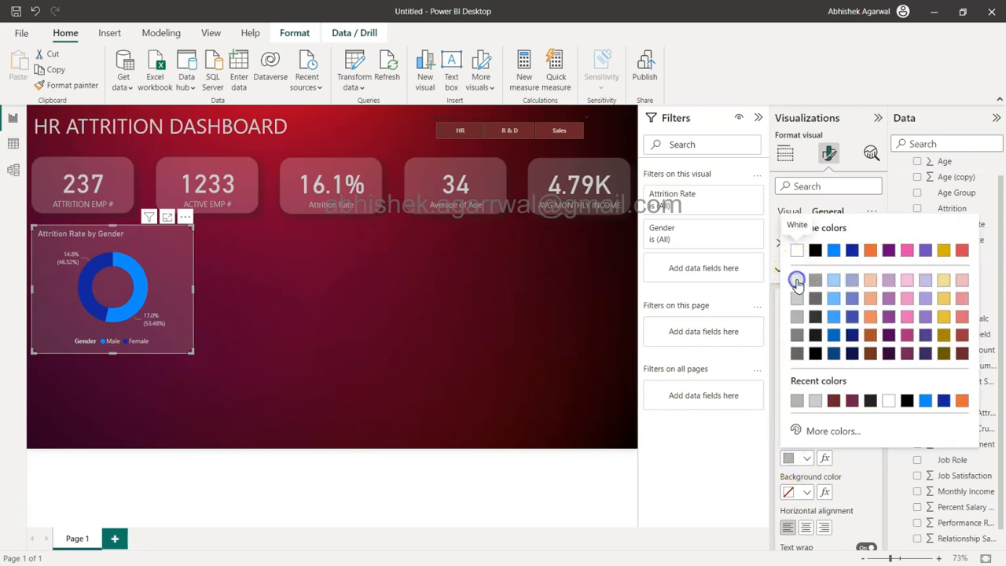
{"action": "left_click", "coordinate": [795, 282]}
{"action": "left_click", "coordinate": [348, 256]}
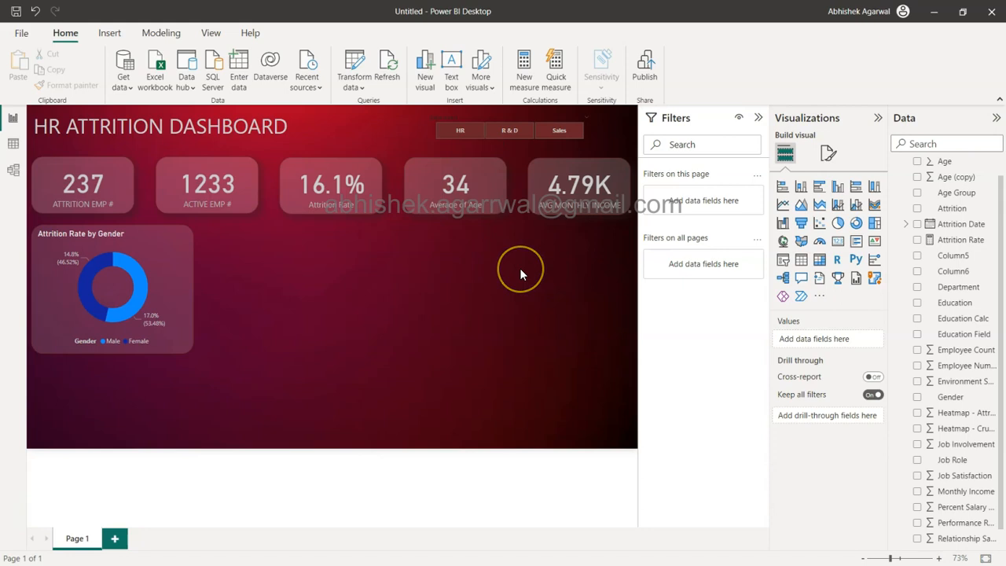
Duplicate the Attrition Rate by Gender donut chart twice and place the copies side by side in a row with the original
{"action": "left_click", "coordinate": [186, 252]}
{"action": "key", "text": "ctrl+c"}
{"action": "key", "text": "ctrl+v"}
{"action": "left_click_drag", "start_coordinate": [185, 252], "coordinate": [359, 249]}
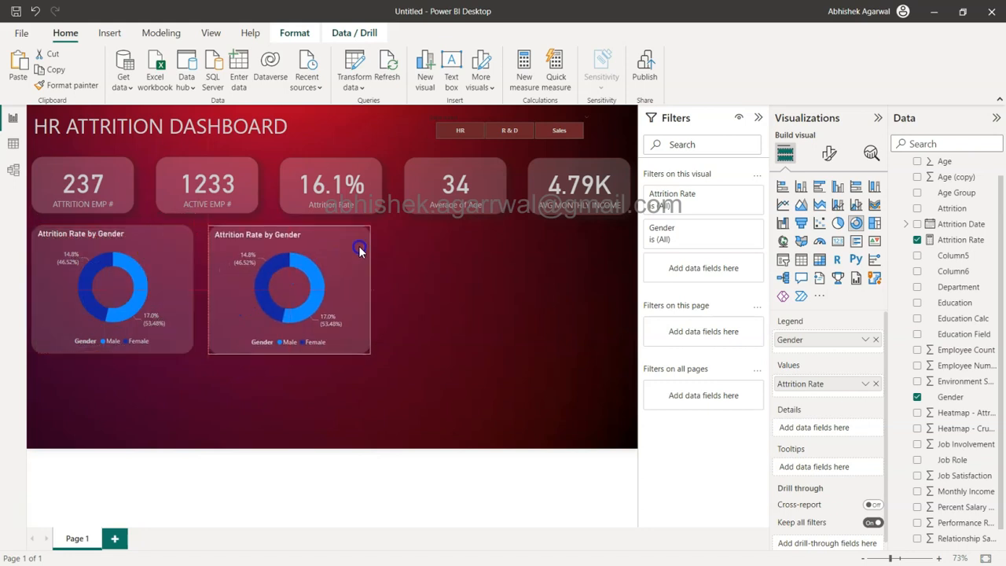
{"action": "key", "text": "ctrl+v"}
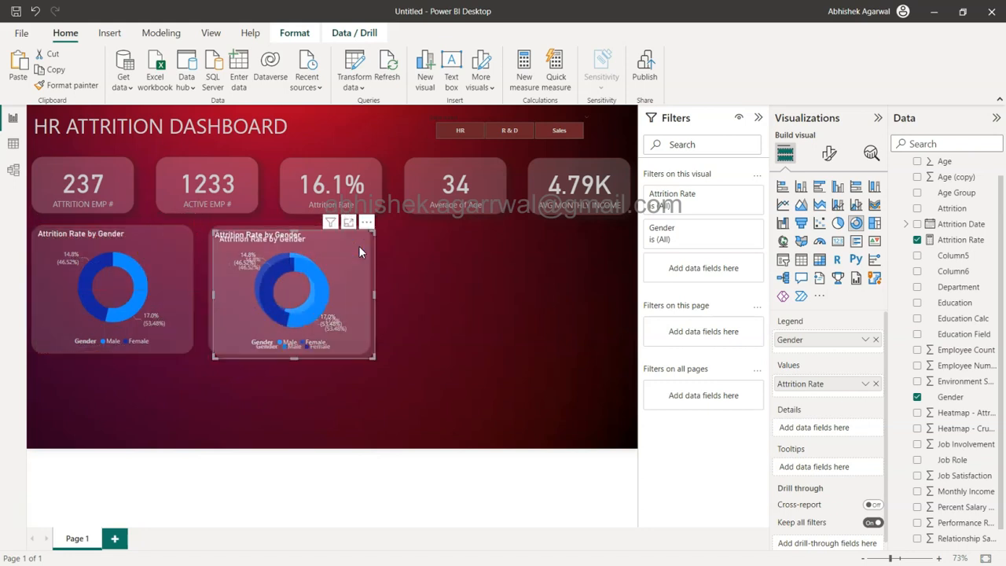
{"action": "left_click_drag", "start_coordinate": [339, 260], "coordinate": [516, 261]}
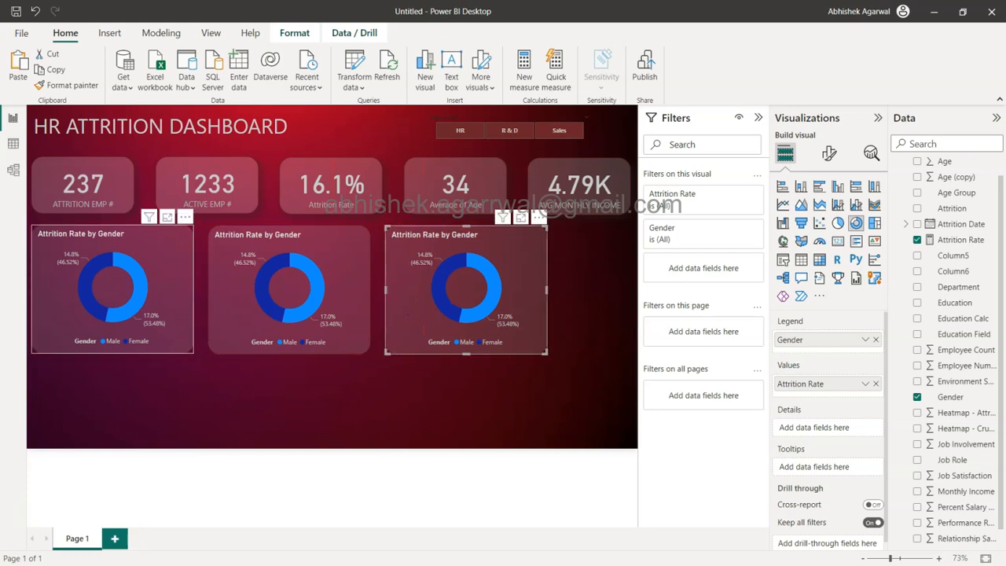
Shrink the first donut chart and position it directly below the ATTRITION EMP # card
{"action": "left_click", "coordinate": [165, 265]}
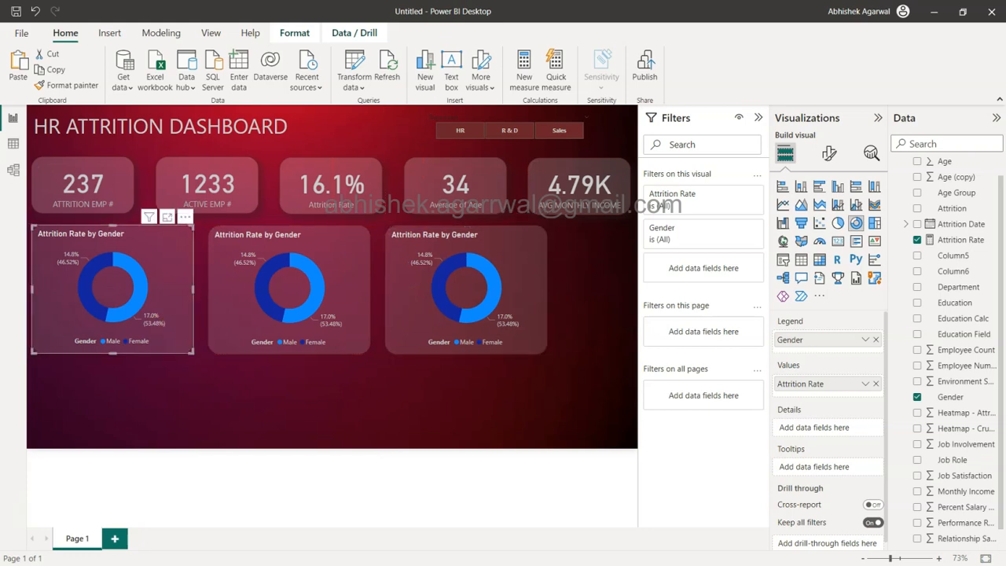
{"action": "left_click_drag", "start_coordinate": [33, 227], "coordinate": [57, 242]}
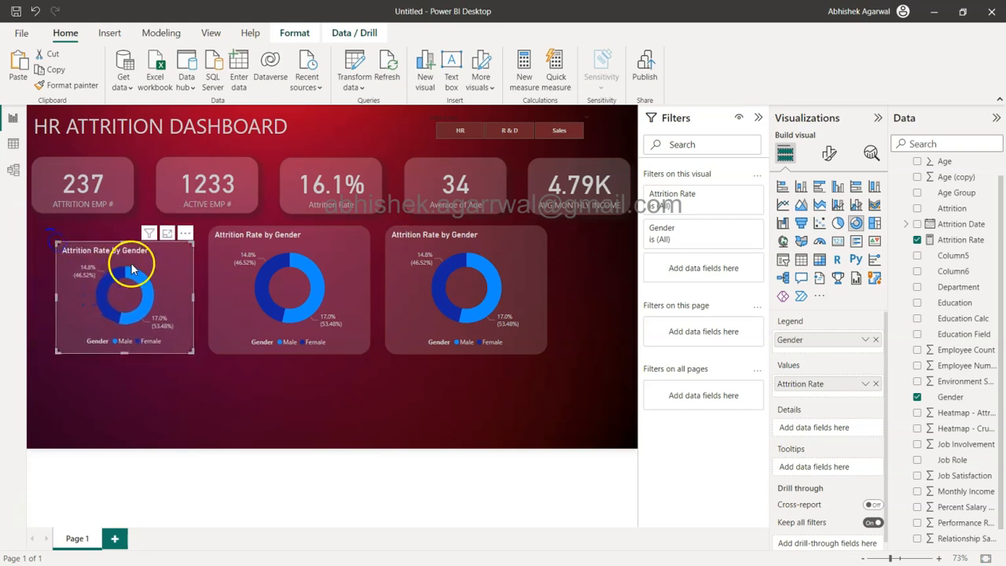
{"action": "left_click_drag", "start_coordinate": [161, 274], "coordinate": [139, 254]}
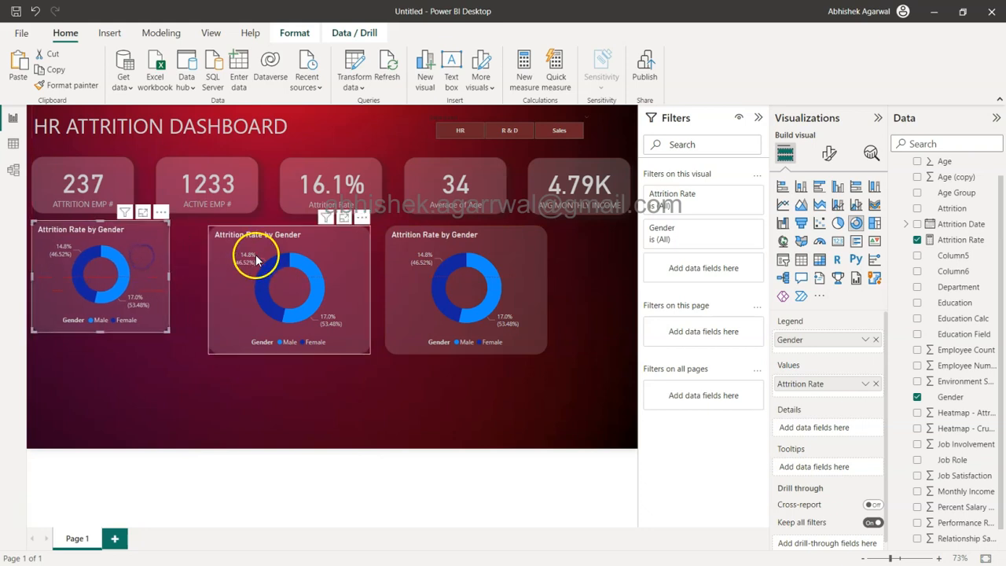
Move the second donut chart next to the first and shrink it to a similar size
{"action": "left_click_drag", "start_coordinate": [245, 253], "coordinate": [229, 250]}
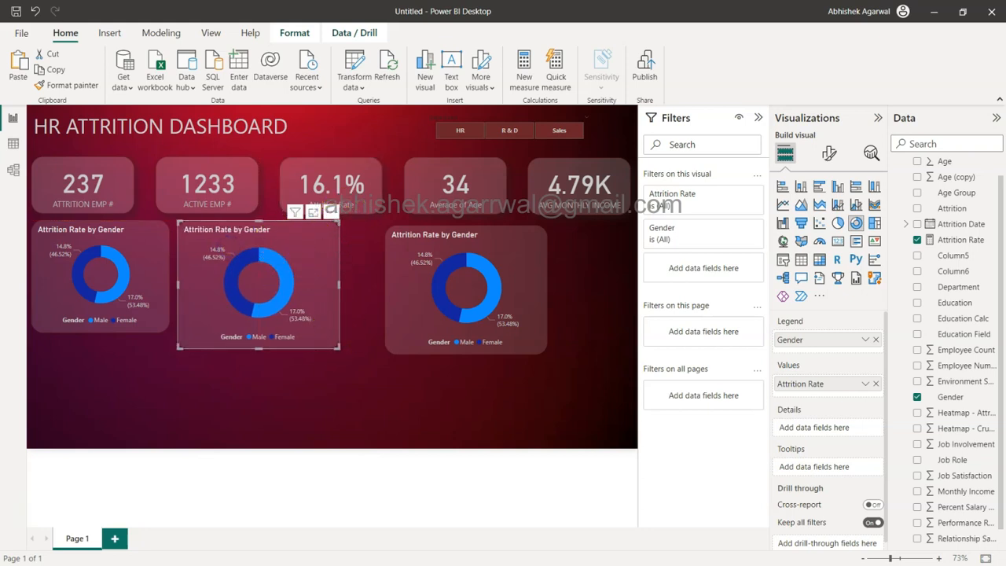
{"action": "left_click_drag", "start_coordinate": [338, 346], "coordinate": [323, 333]}
{"action": "double_click", "coordinate": [323, 359]}
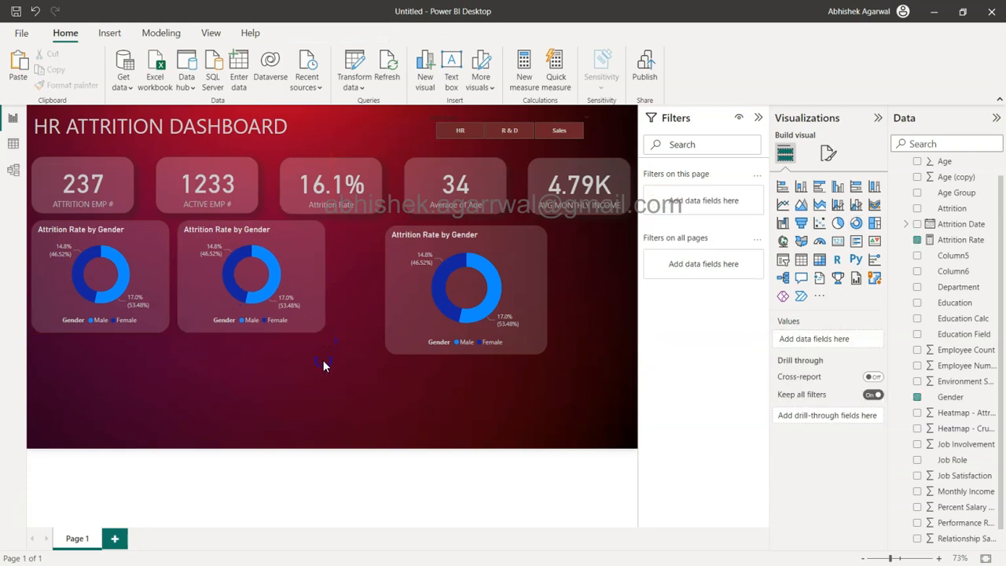
{"action": "left_click", "coordinate": [284, 288]}
{"action": "left_click_drag", "start_coordinate": [250, 331], "coordinate": [248, 336]}
{"action": "left_click", "coordinate": [318, 283]}
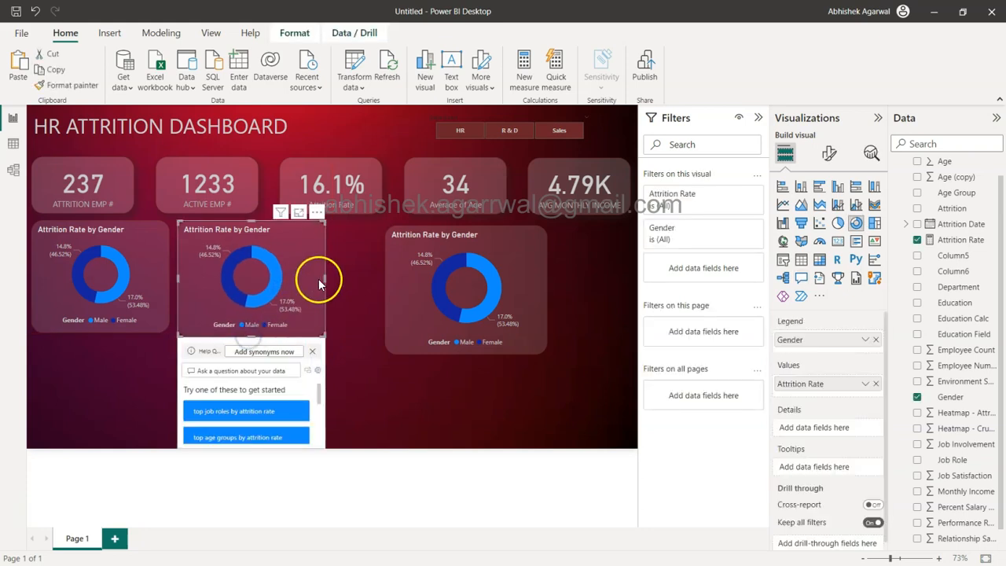
{"action": "mouse_move", "coordinate": [326, 278]}
{"action": "left_mouse_down"}
{"action": "mouse_move", "coordinate": [339, 278]}
{"action": "mouse_move", "coordinate": [329, 282]}
{"action": "left_mouse_up"}
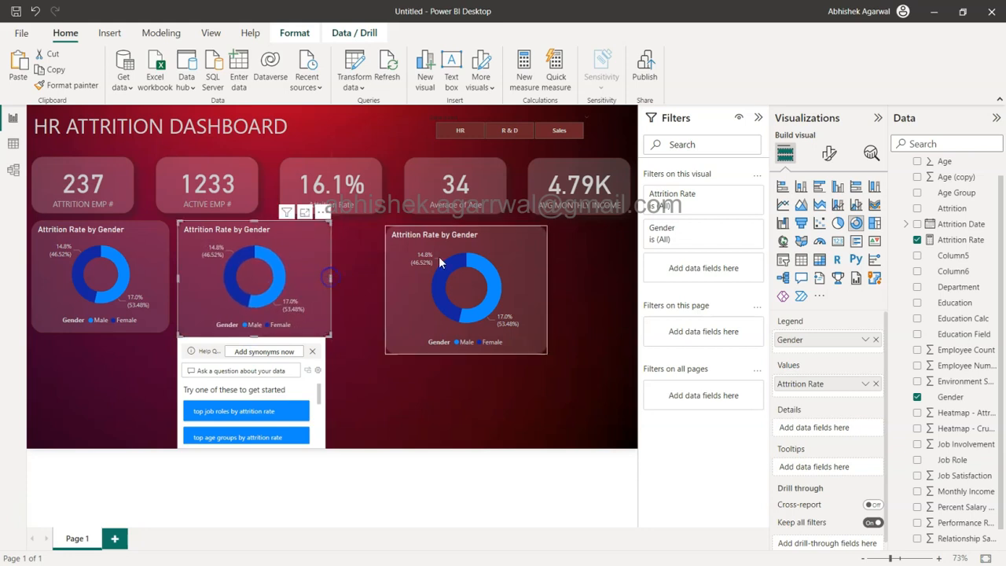
Move the third donut chart next to the second and shrink it to a similar size
{"action": "left_click", "coordinate": [497, 248]}
{"action": "left_click_drag", "start_coordinate": [496, 249], "coordinate": [449, 239]}
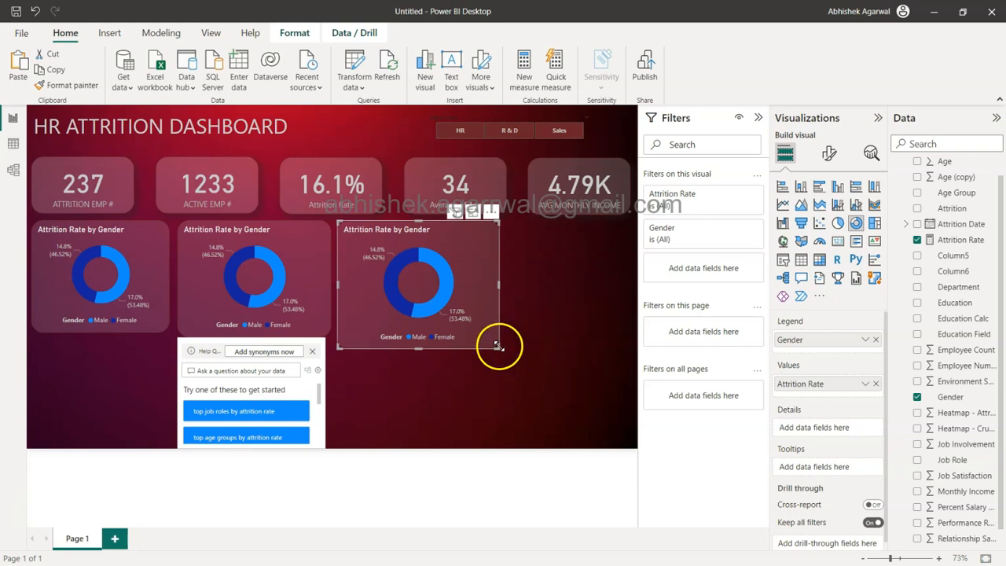
{"action": "left_click_drag", "start_coordinate": [495, 342], "coordinate": [482, 336]}
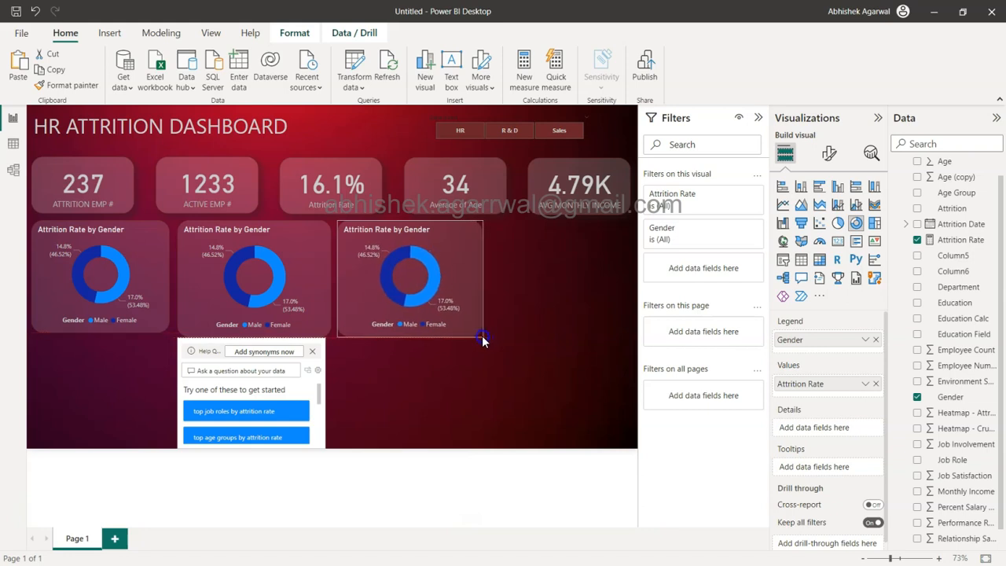
Check the first donut chart's size properties and set the second donut chart's height to 236 and width to 290
{"action": "left_click", "coordinate": [149, 270]}
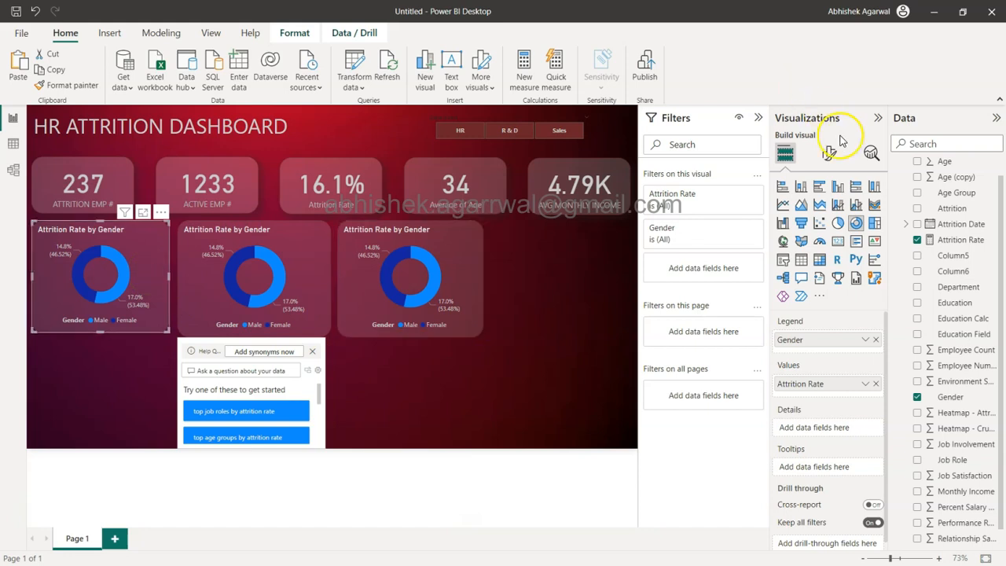
{"action": "left_click", "coordinate": [830, 153]}
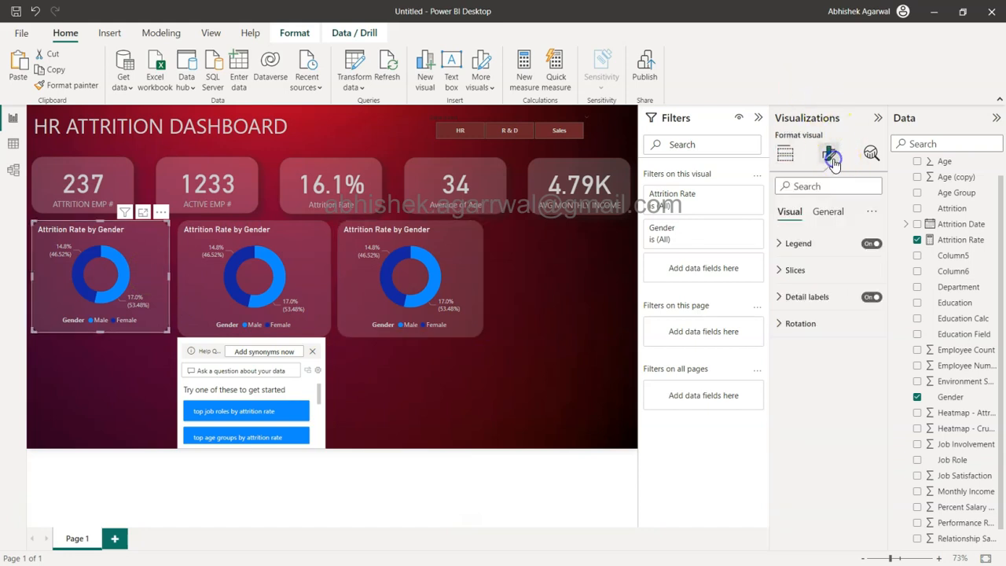
{"action": "left_click", "coordinate": [838, 212]}
{"action": "left_click", "coordinate": [830, 243]}
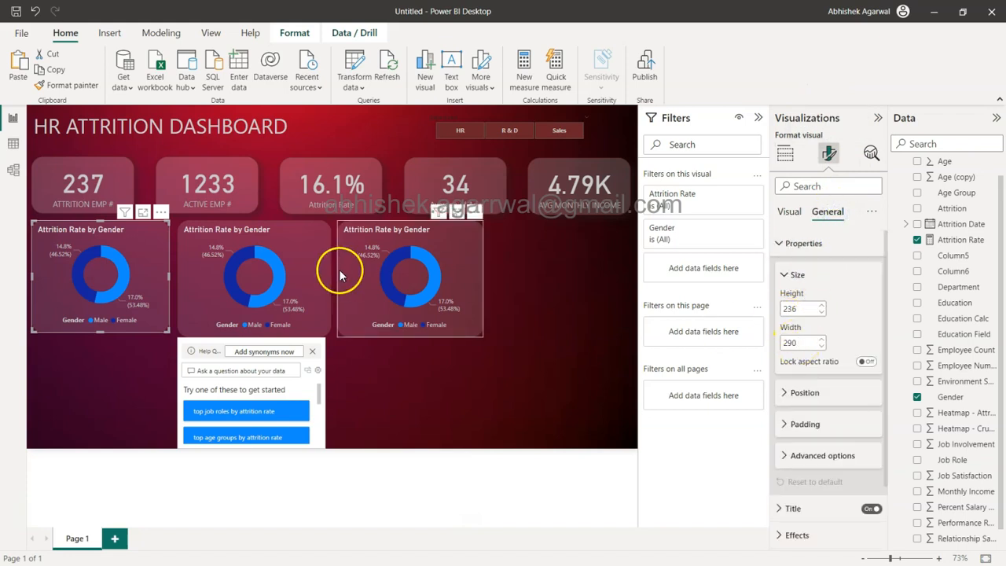
{"action": "left_click", "coordinate": [302, 239]}
{"action": "double_click", "coordinate": [803, 308]}
{"action": "type", "text": "236"}
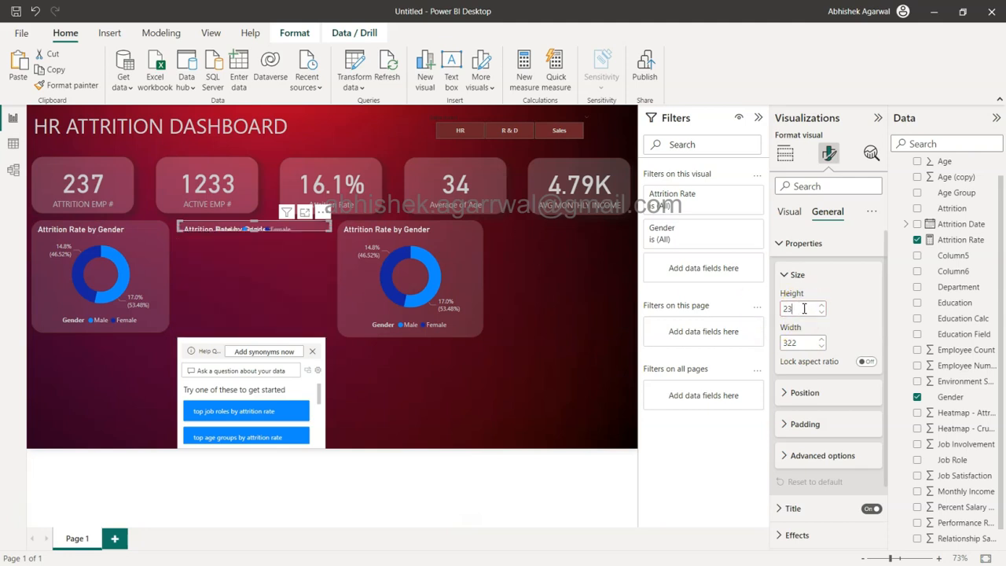
{"action": "double_click", "coordinate": [795, 341]}
{"action": "type", "text": "290"}
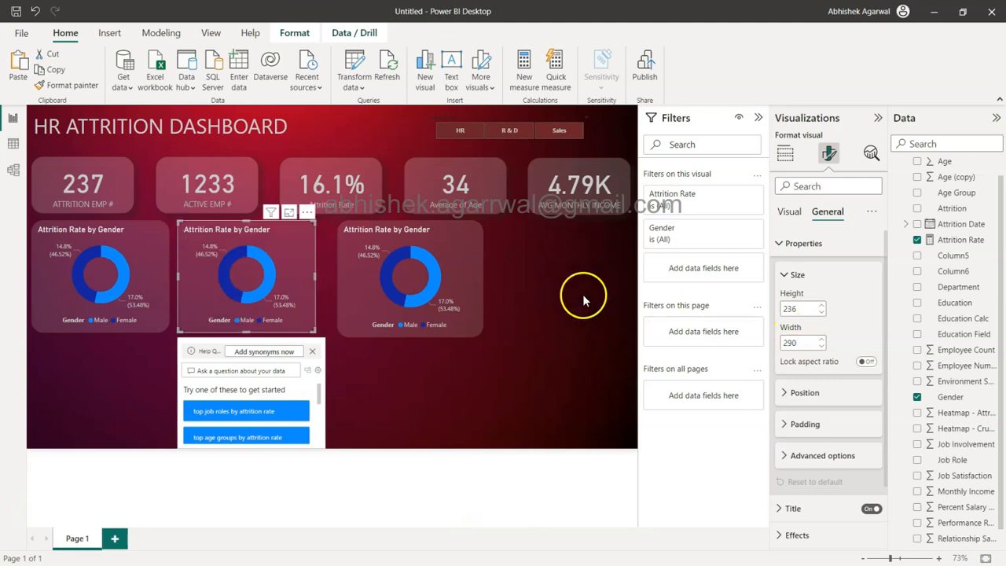
Set the third donut chart's height to 236 and width to 290
{"action": "left_click", "coordinate": [472, 253]}
{"action": "double_click", "coordinate": [795, 308]}
{"action": "type", "text": "236"}
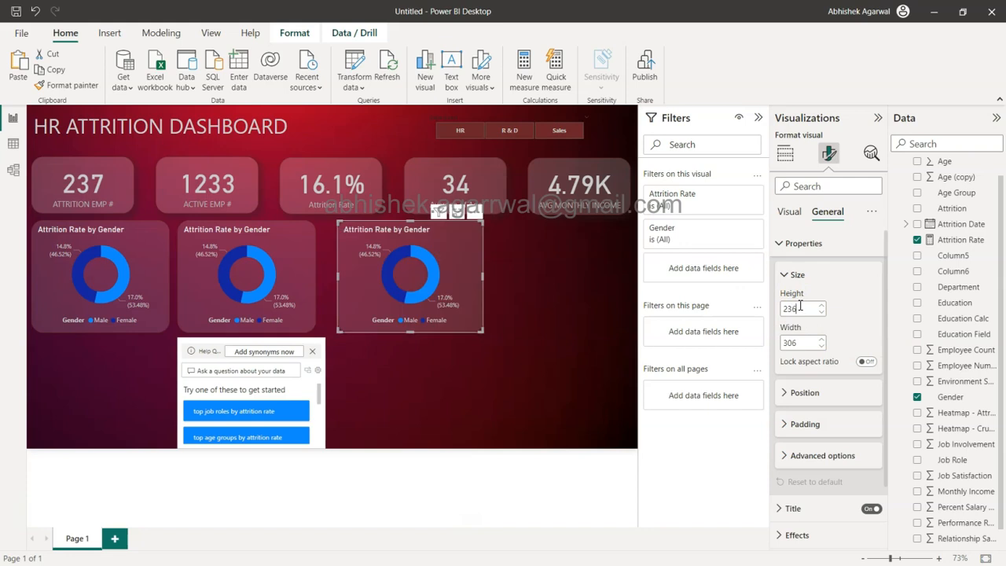
{"action": "type", "text": "290"}
{"action": "key", "text": "Return"}
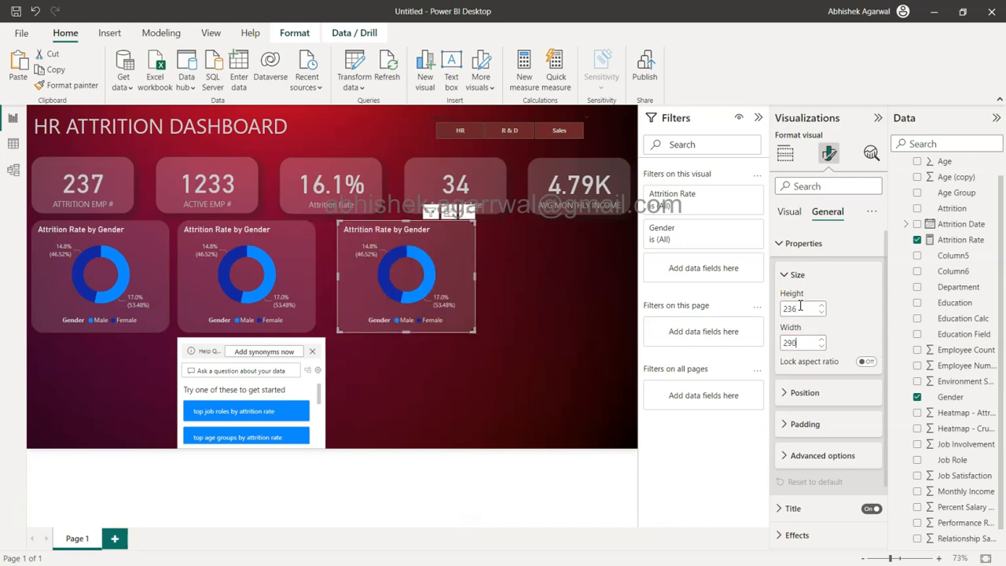
Duplicate the third donut chart so that a fourth one stands at the right end of the row
{"action": "left_click_drag", "start_coordinate": [450, 277], "coordinate": [599, 275]}
{"action": "key", "text": "ctrl+c"}
{"action": "key", "text": "ctrl+v"}
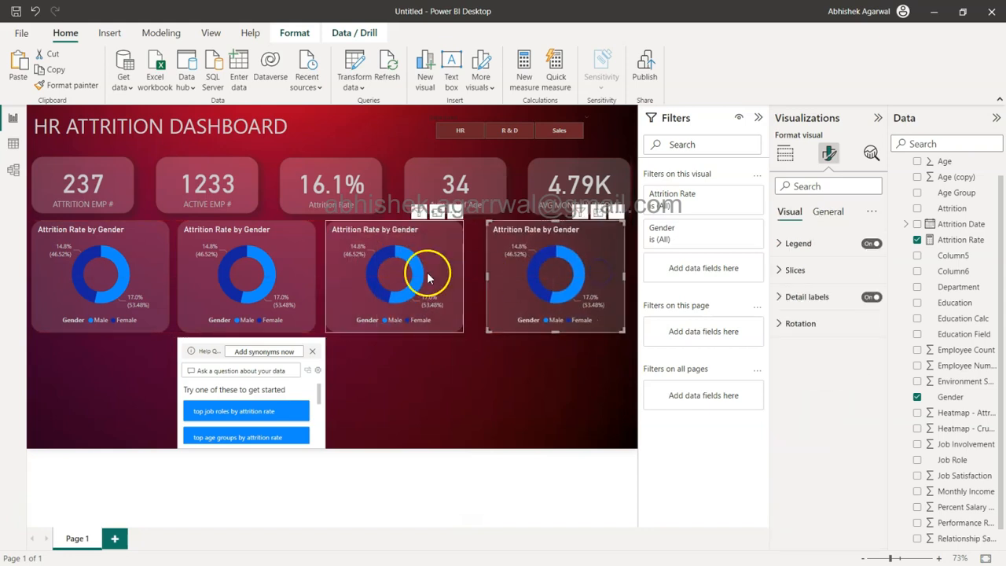
Distribute the four donut charts horizontally and clear the cross-highlighting on the page
{"action": "left_click", "coordinate": [426, 272], "text": "ctrl"}
{"action": "left_click", "coordinate": [223, 285], "text": "ctrl"}
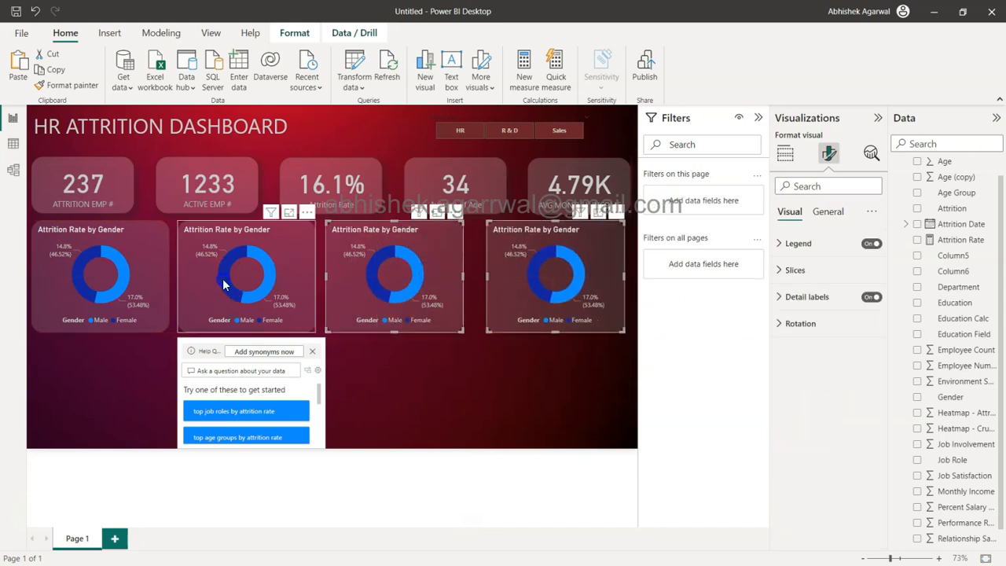
{"action": "left_click", "coordinate": [126, 270], "text": "ctrl"}
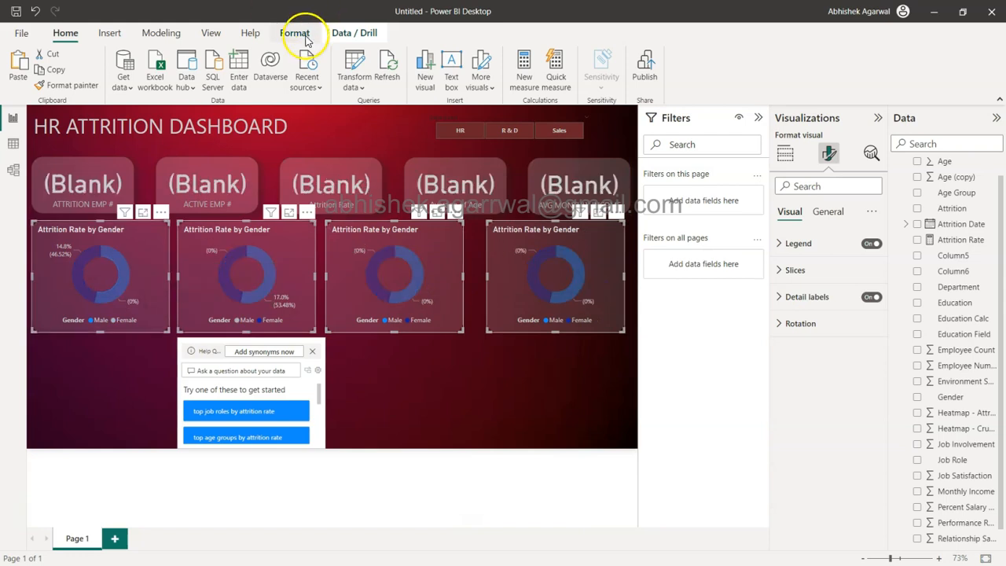
{"action": "left_click", "coordinate": [295, 33]}
{"action": "left_click", "coordinate": [281, 69]}
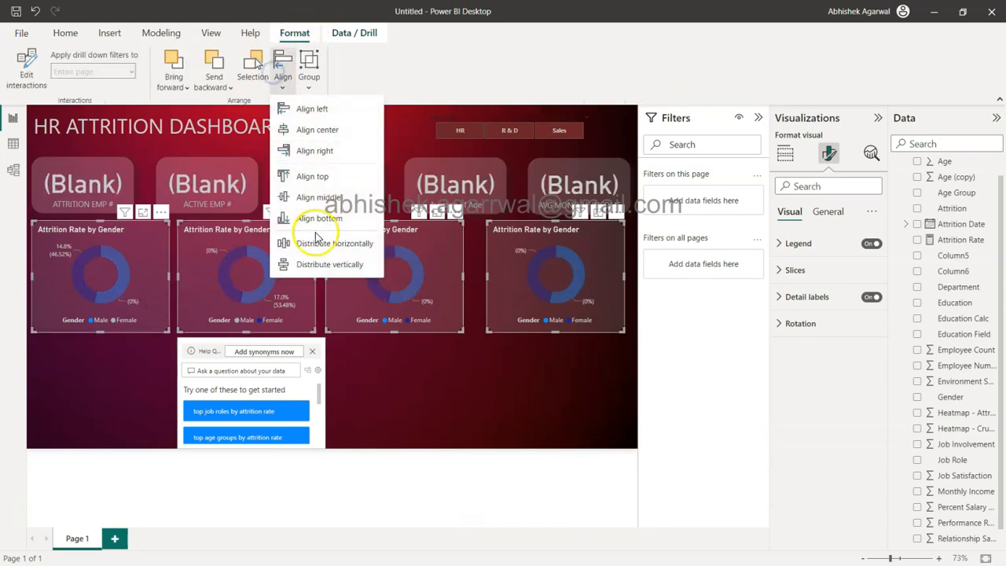
{"action": "left_click", "coordinate": [323, 242]}
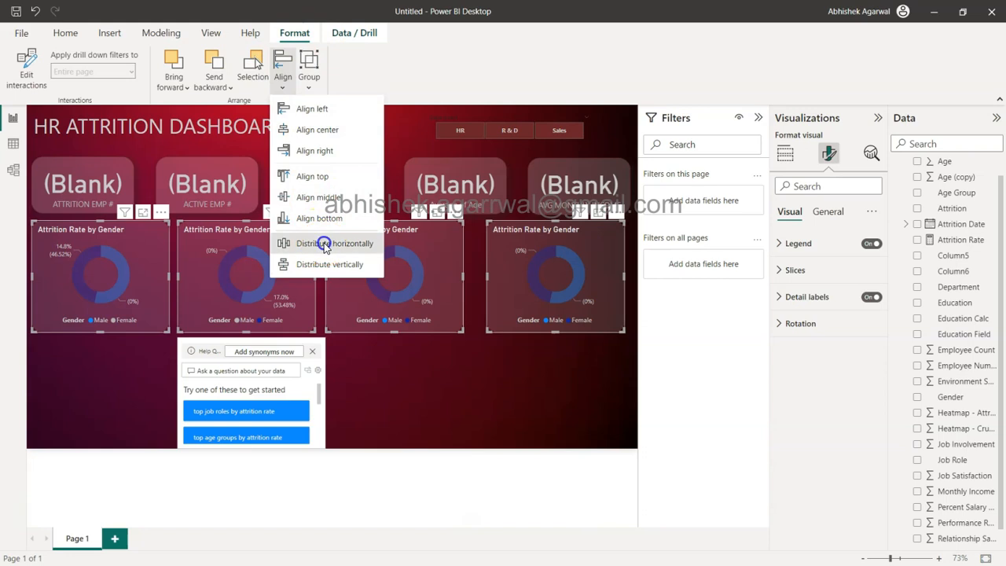
{"action": "left_click", "coordinate": [423, 395]}
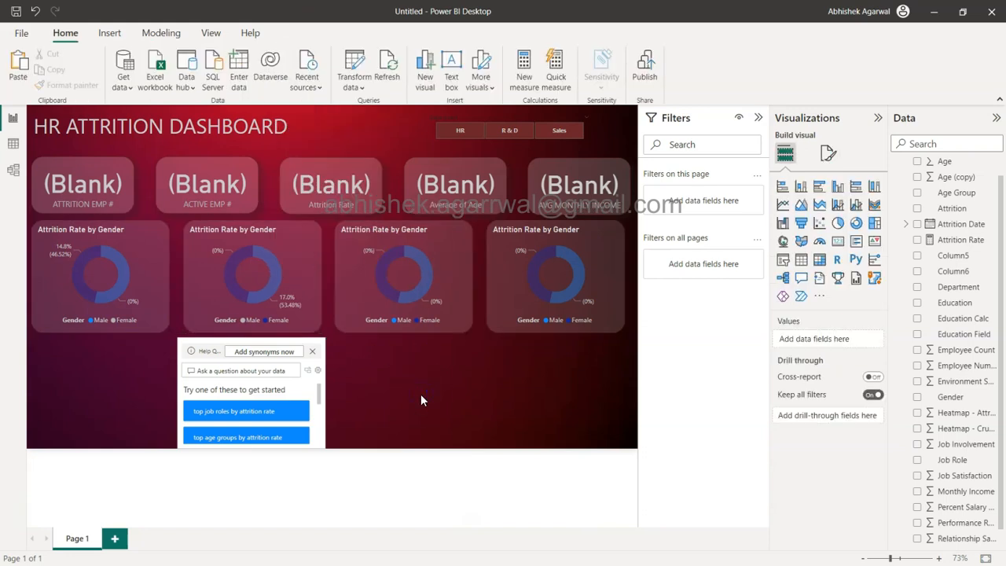
{"action": "left_click", "coordinate": [312, 279]}
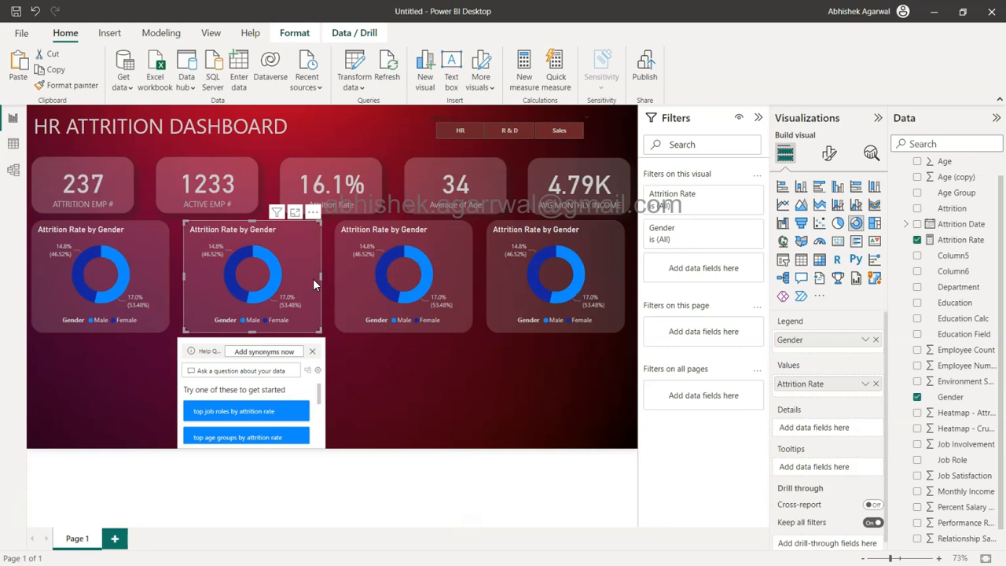
Delete the stray Q&A visual below the second donut chart
{"action": "left_click", "coordinate": [314, 353]}
{"action": "left_click", "coordinate": [315, 353]}
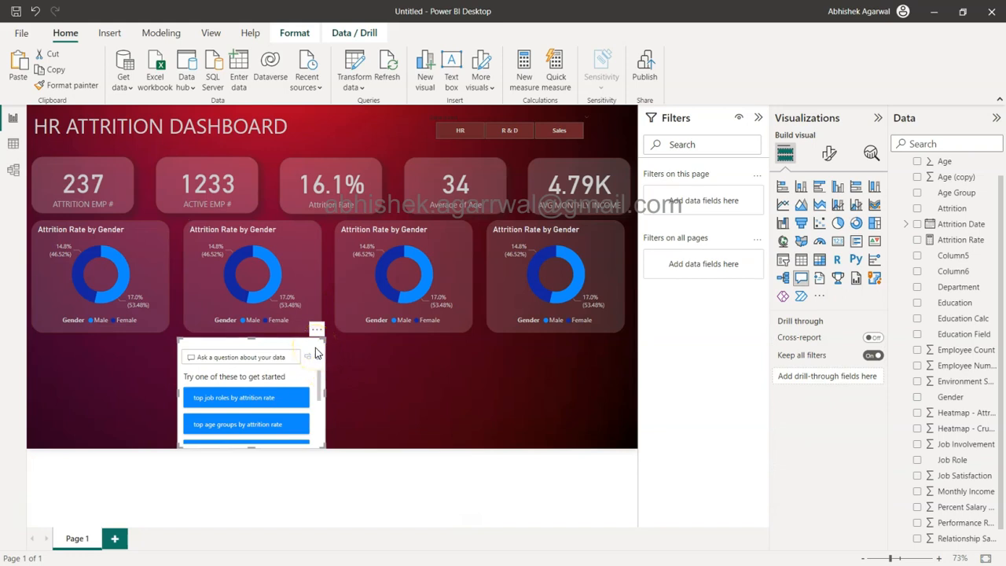
{"action": "left_click", "coordinate": [305, 344]}
{"action": "key", "text": "Delete"}
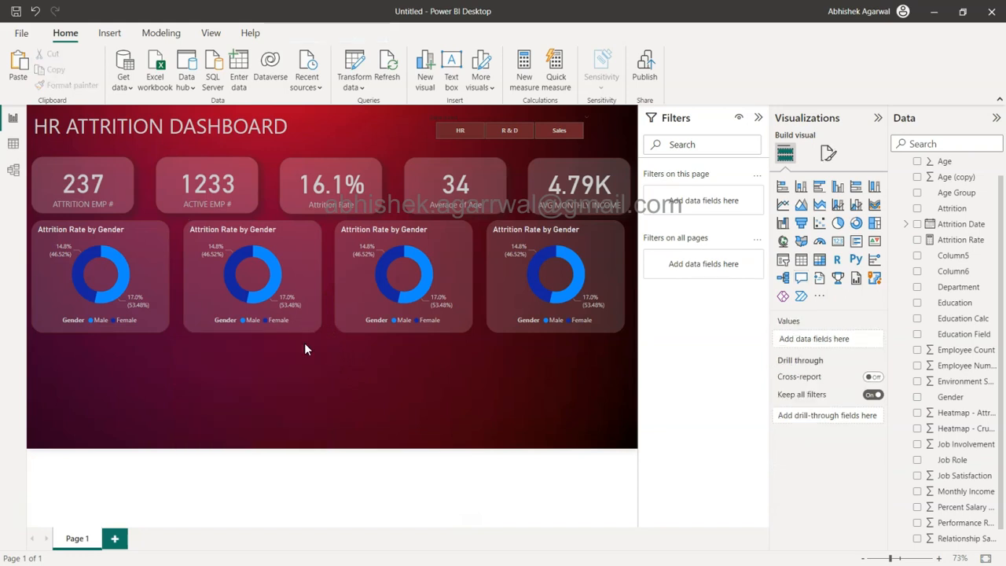
Convert the second donut chart into a clustered bar chart with Education replacing Gender on the Y-axis
{"action": "left_click", "coordinate": [275, 307]}
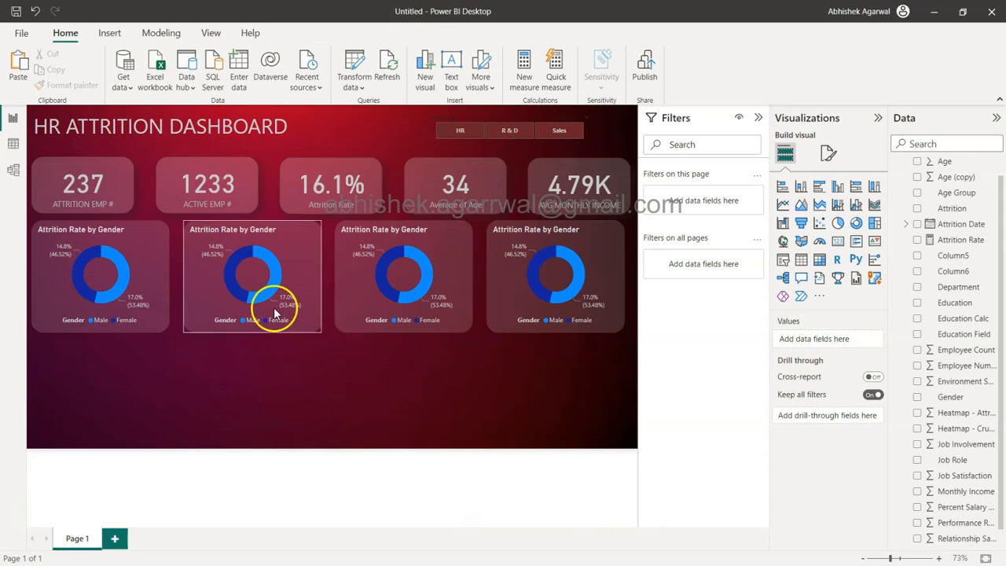
{"action": "left_click", "coordinate": [143, 264], "text": "ctrl"}
{"action": "left_click", "coordinate": [292, 246]}
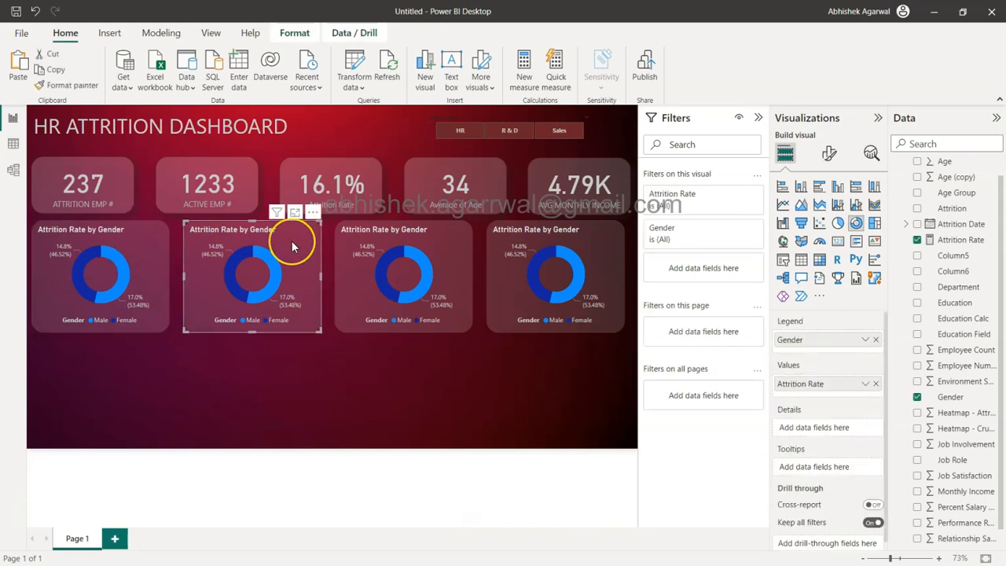
{"action": "left_click", "coordinate": [291, 246]}
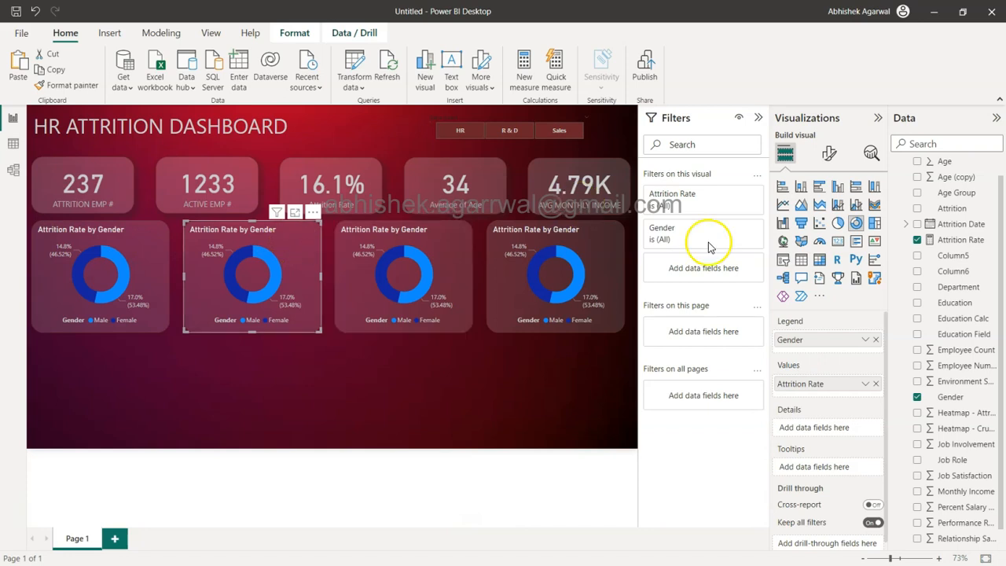
{"action": "left_click", "coordinate": [820, 186]}
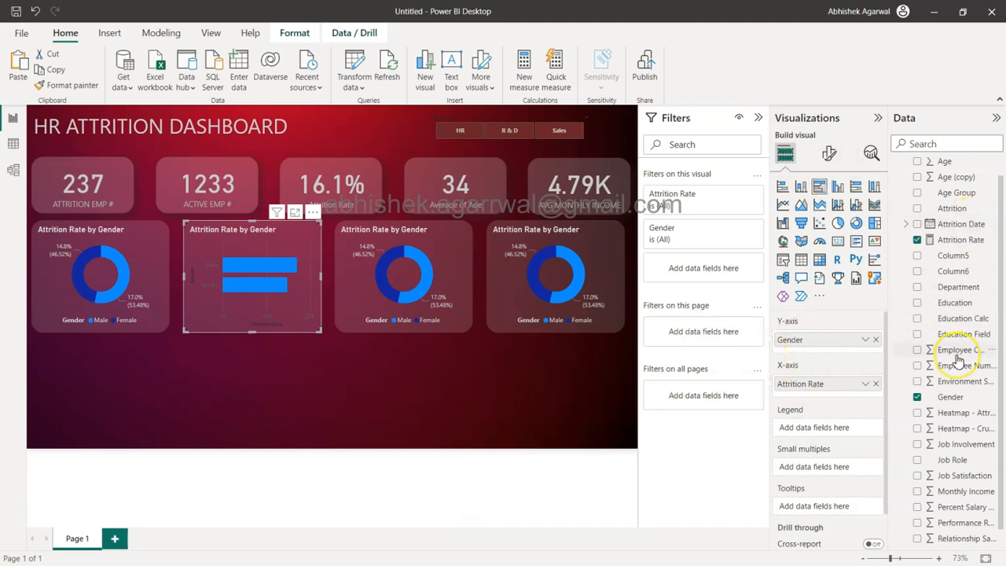
{"action": "scroll", "coordinate": [962, 297], "scroll_direction": "down", "scroll_amount": 1}
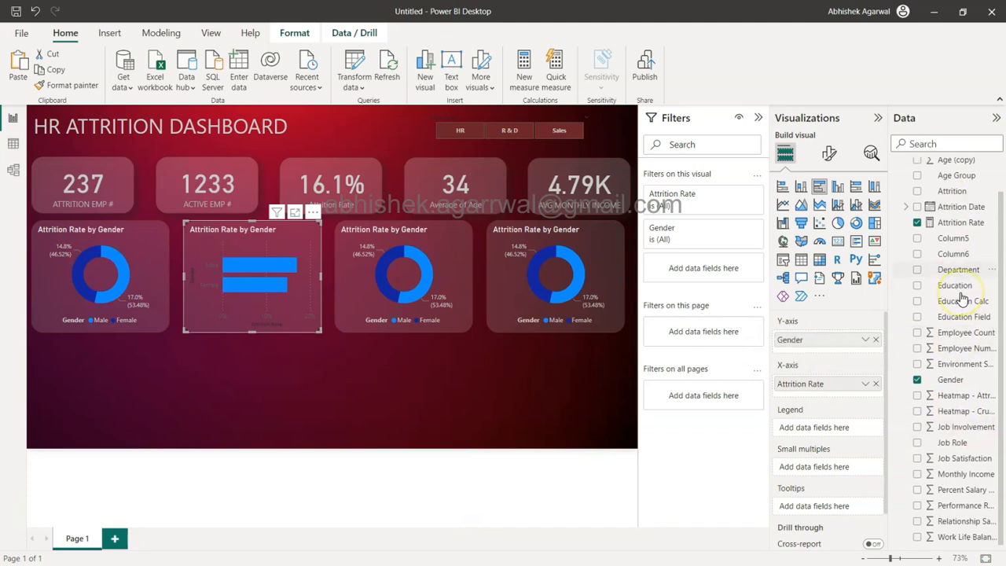
{"action": "left_click_drag", "start_coordinate": [954, 285], "coordinate": [830, 337]}
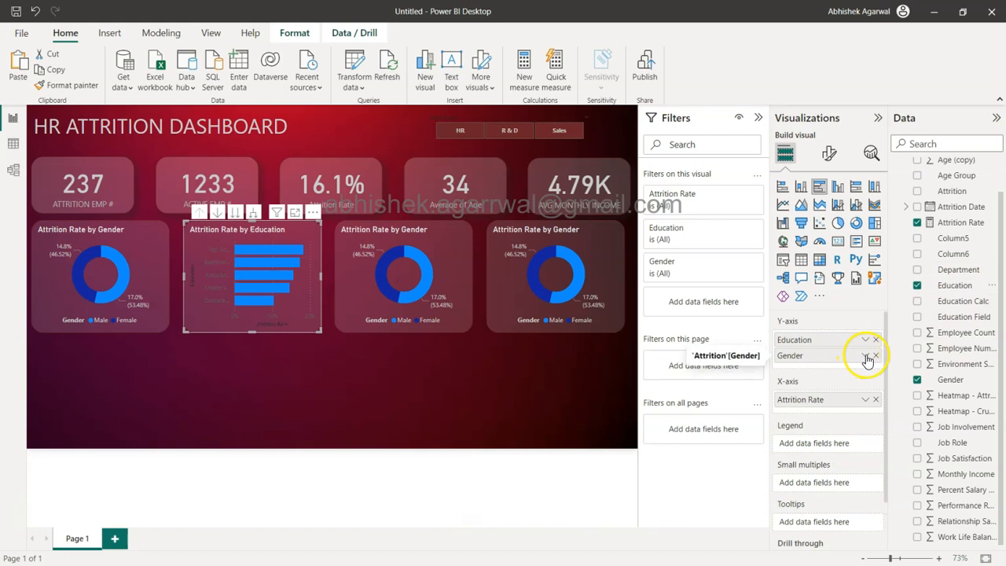
{"action": "left_click", "coordinate": [875, 357]}
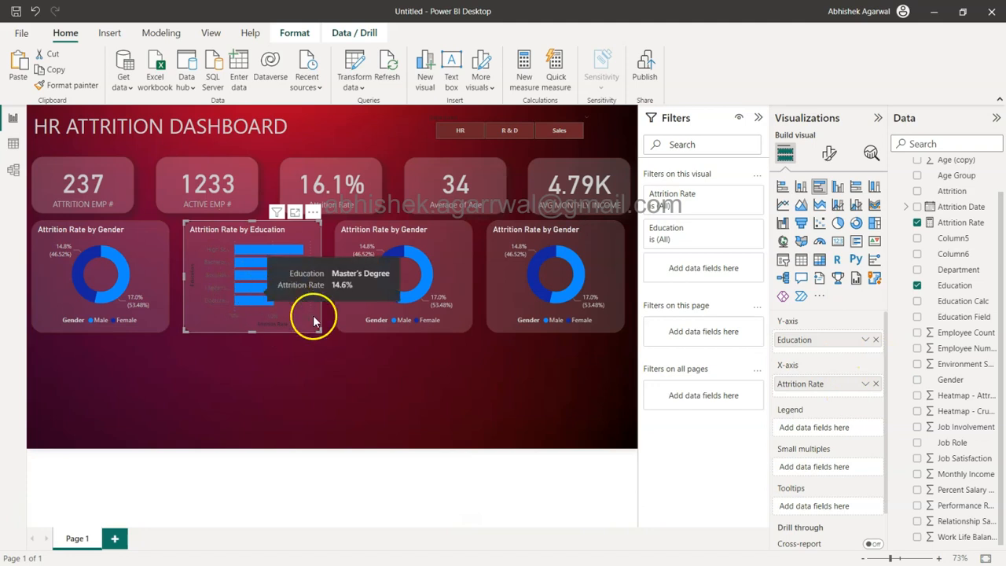
Format the Education bar chart's Y-axis: hide its title, colour the values light grey and set the maximum area width to 50%
{"action": "left_click", "coordinate": [829, 157]}
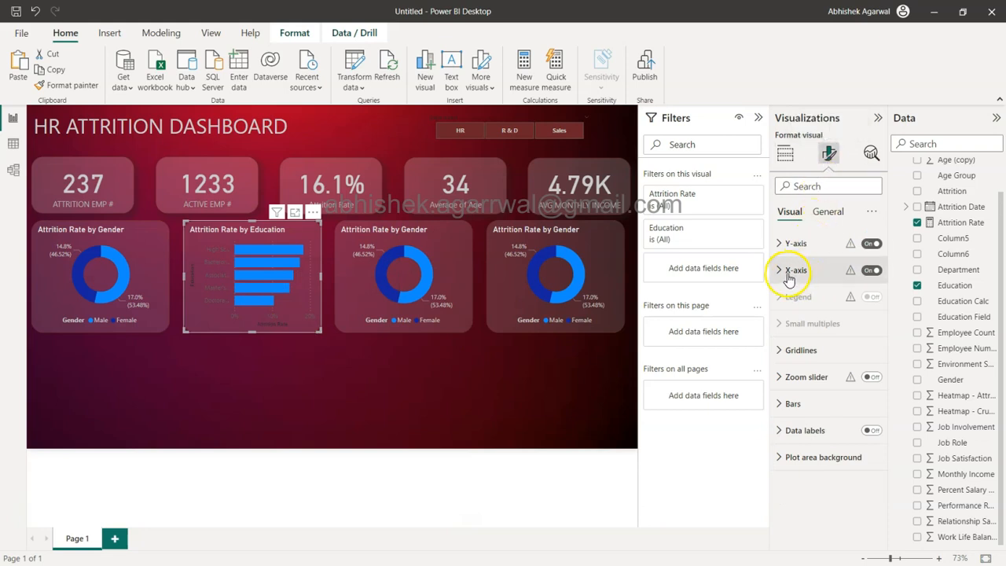
{"action": "left_click", "coordinate": [781, 244]}
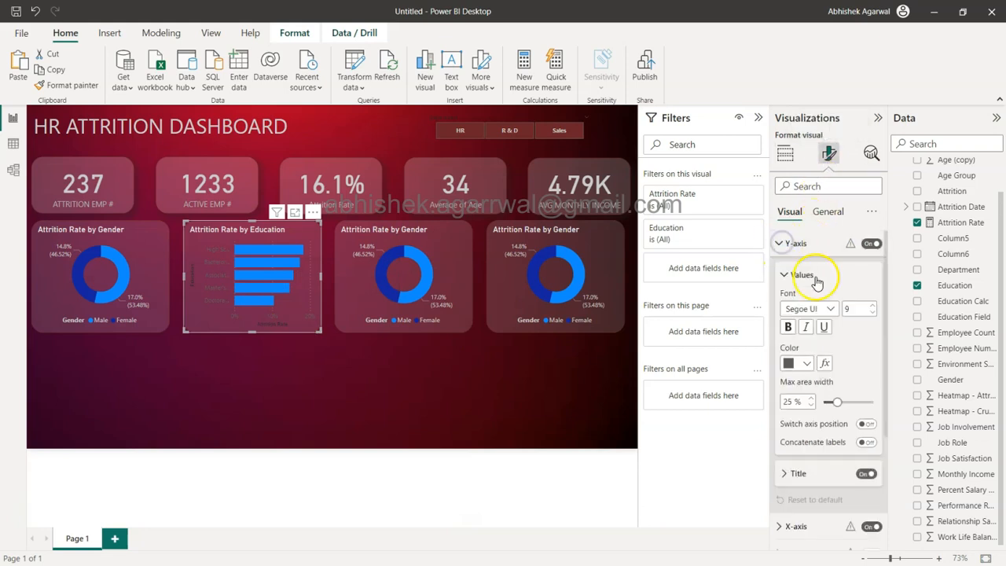
{"action": "left_click", "coordinate": [864, 474]}
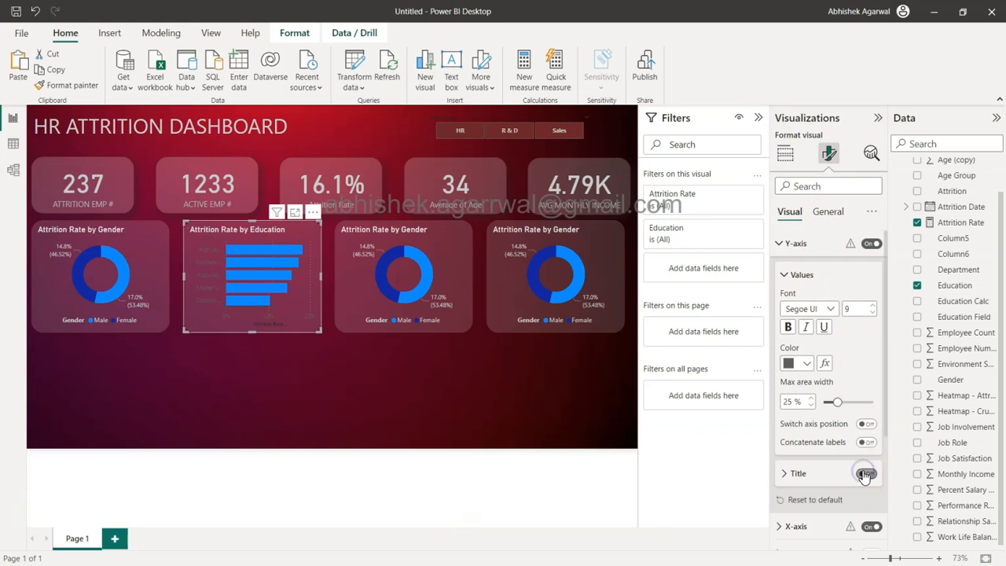
{"action": "left_click", "coordinate": [799, 363]}
{"action": "left_click", "coordinate": [797, 203]}
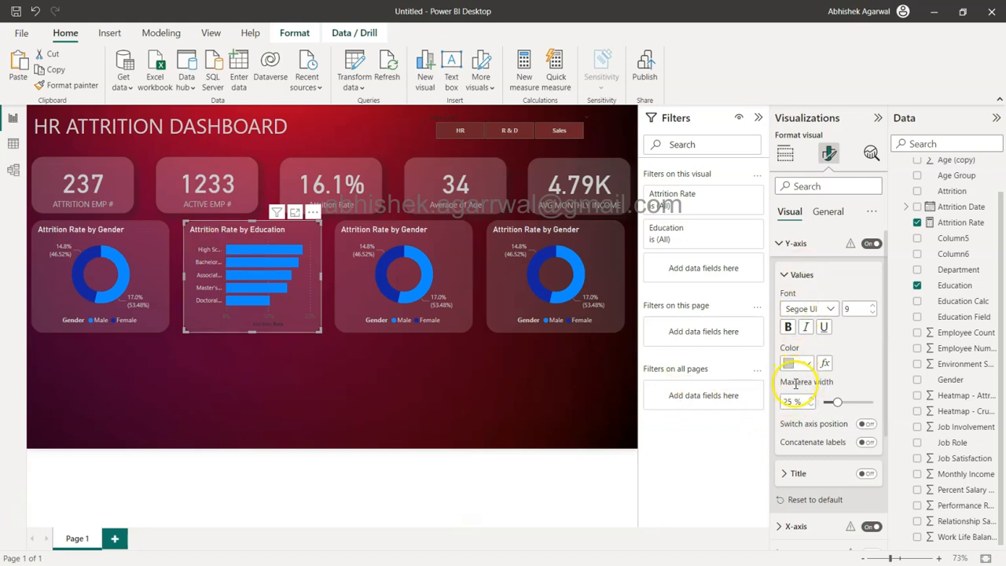
{"action": "left_click_drag", "start_coordinate": [837, 402], "coordinate": [870, 398]}
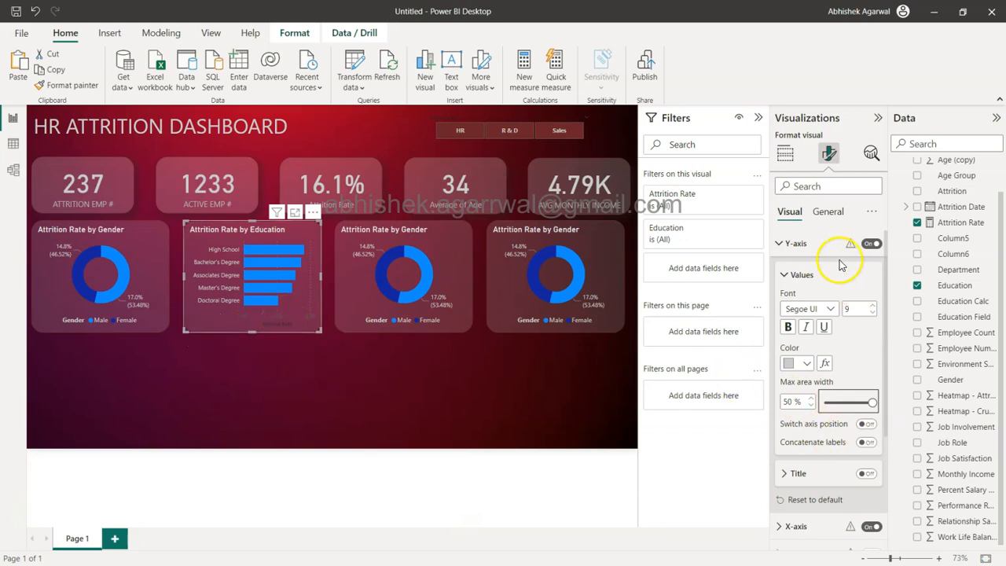
{"action": "left_click", "coordinate": [794, 247]}
Turn off the Education bar chart's X-axis and its title, and switch on data labels
{"action": "left_click", "coordinate": [871, 270]}
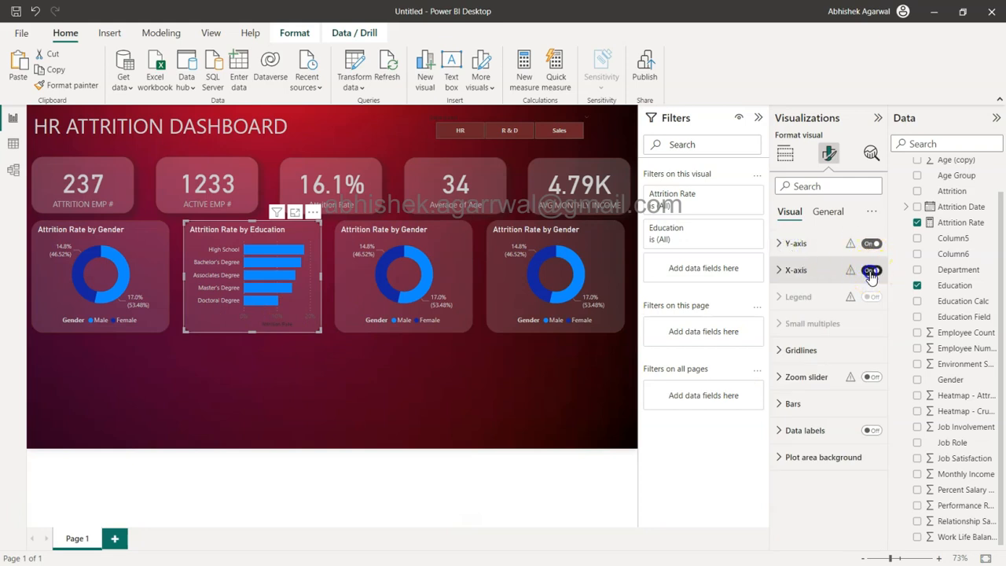
{"action": "left_click", "coordinate": [794, 270]}
{"action": "left_click", "coordinate": [865, 469]}
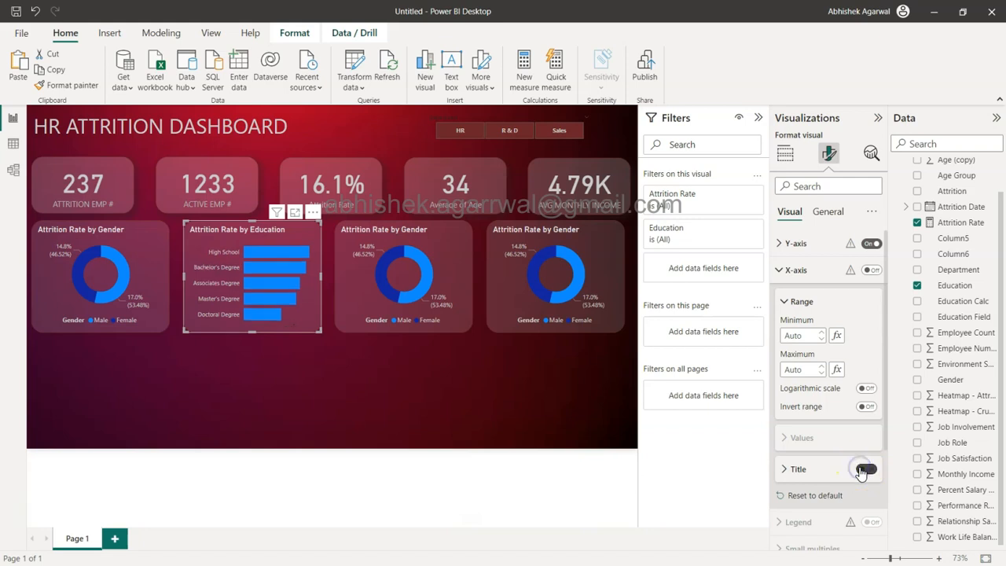
{"action": "left_click", "coordinate": [777, 271]}
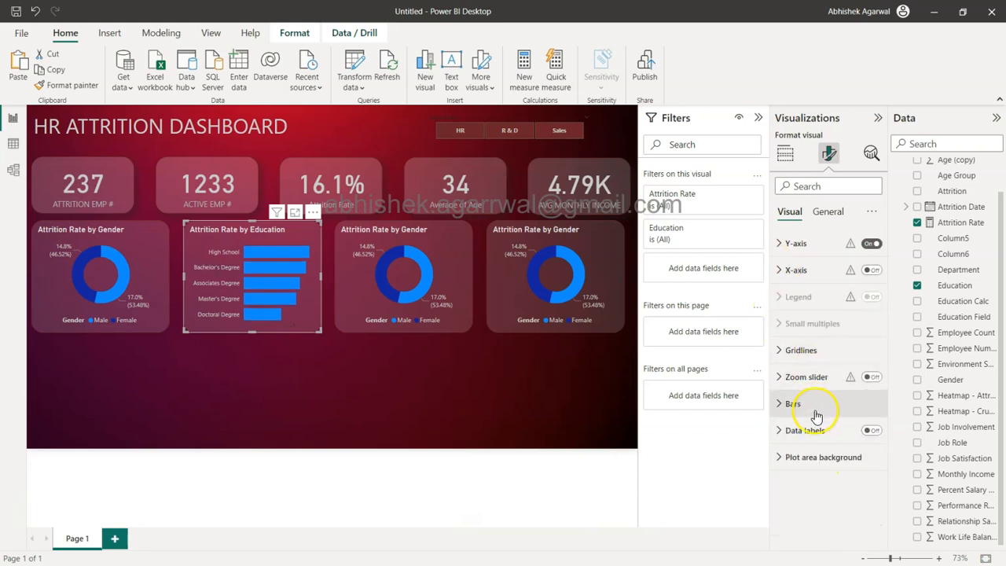
{"action": "left_click", "coordinate": [872, 430]}
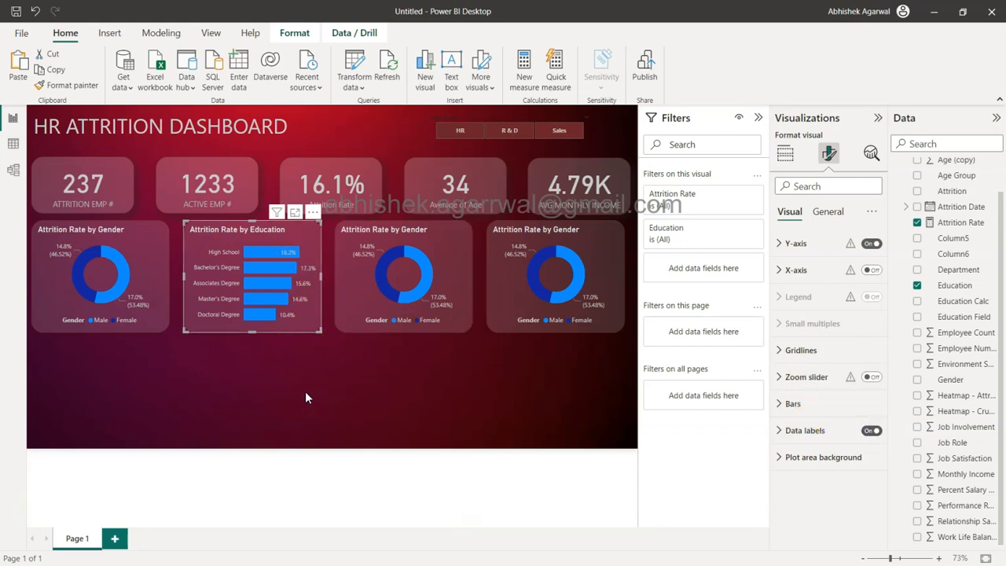
Delete the third chart in the row, the Attrition Rate by Gender donut
{"action": "left_click", "coordinate": [301, 318]}
{"action": "left_click", "coordinate": [440, 249]}
{"action": "key", "text": "Delete"}
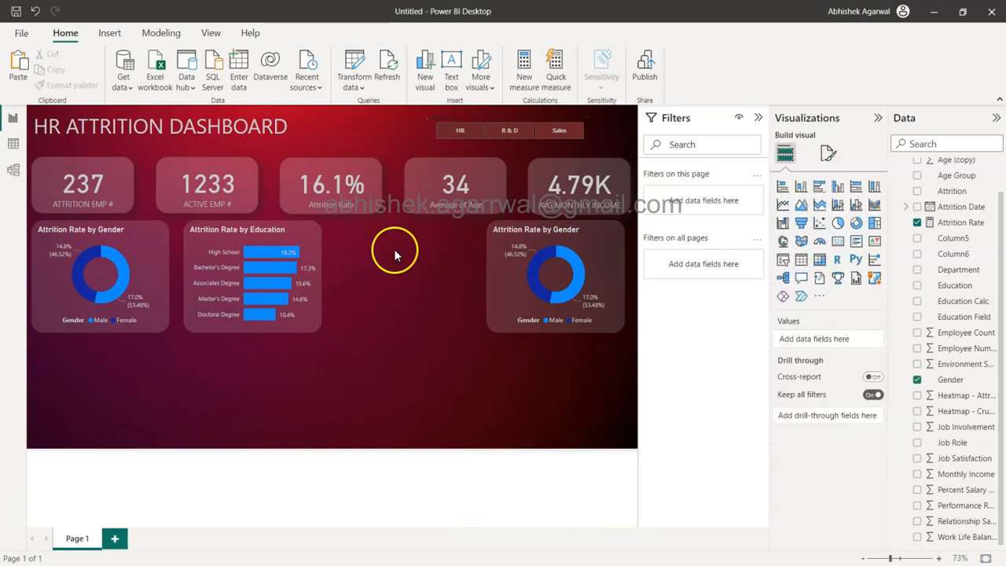
Duplicate the Education bar chart into the third slot of the row and replace its Y-axis field with Education Field
{"action": "left_click", "coordinate": [309, 239]}
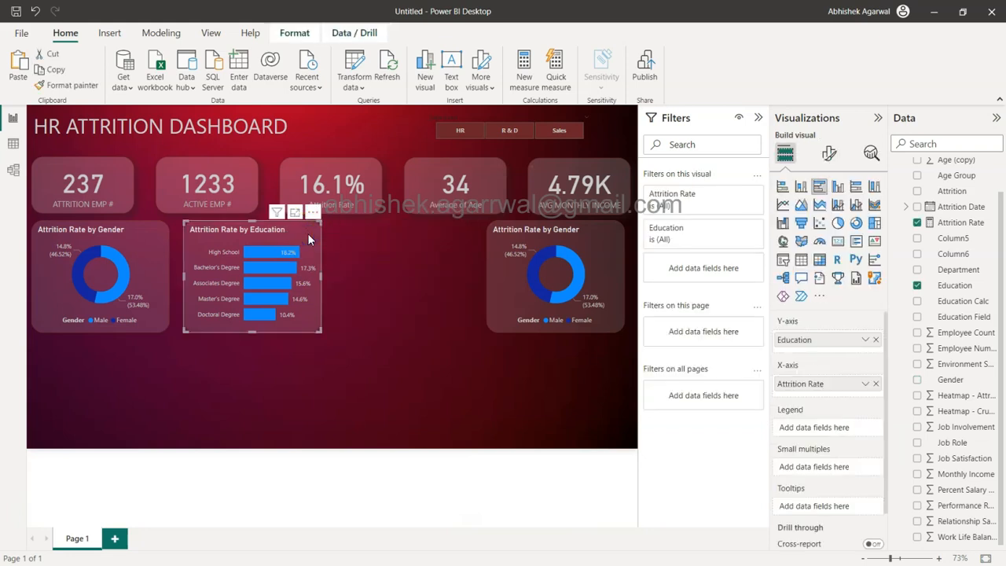
{"action": "key", "text": "ctrl+c"}
{"action": "key", "text": "ctrl+v"}
{"action": "left_click_drag", "start_coordinate": [307, 233], "coordinate": [460, 232]}
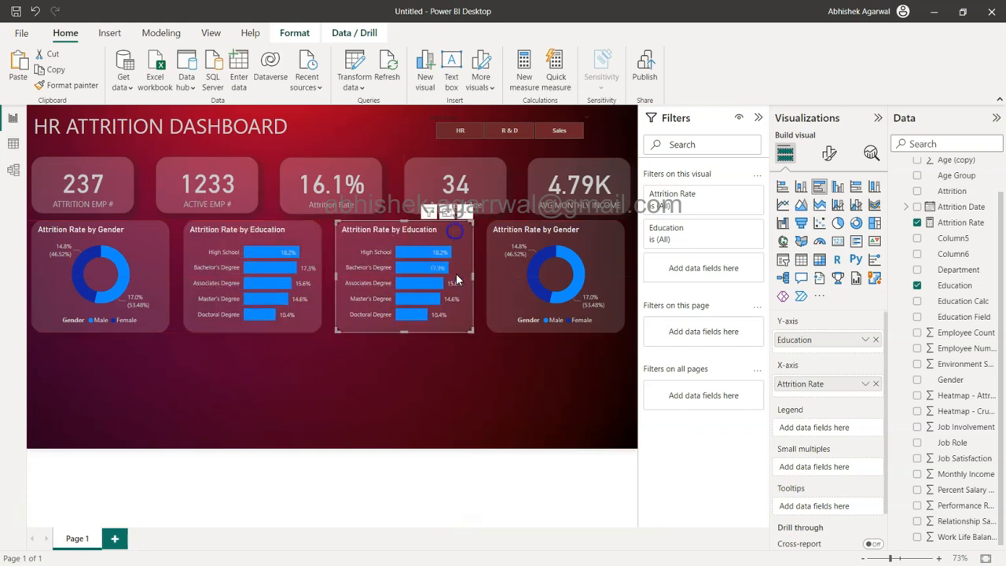
{"action": "left_click", "coordinate": [875, 342]}
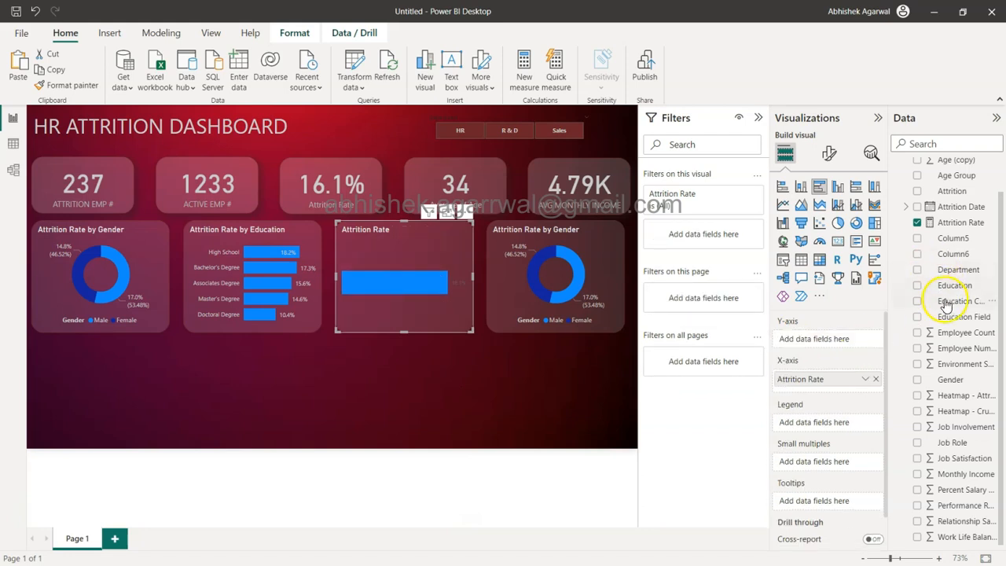
{"action": "left_click_drag", "start_coordinate": [932, 322], "coordinate": [829, 343]}
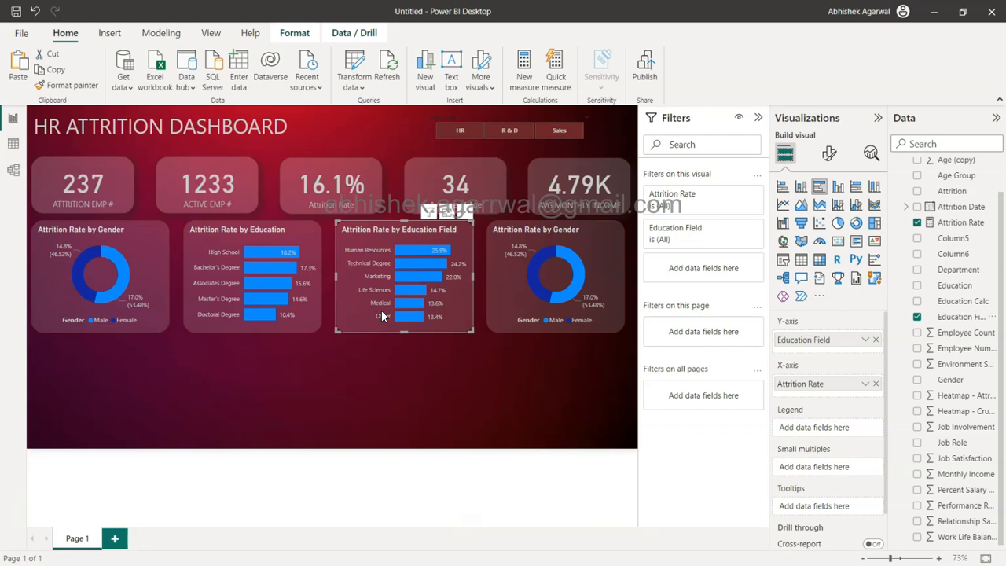
Create a new group from the Age field with group type Bin, bin type Size of bins and a bin size of 10
{"action": "left_click", "coordinate": [595, 239]}
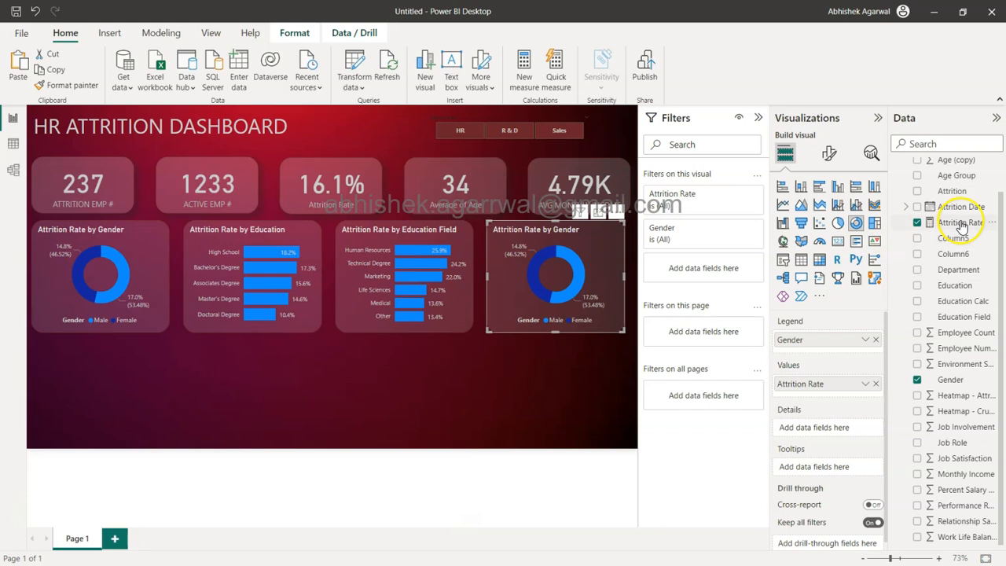
{"action": "scroll", "coordinate": [954, 224], "scroll_direction": "up", "scroll_amount": 2}
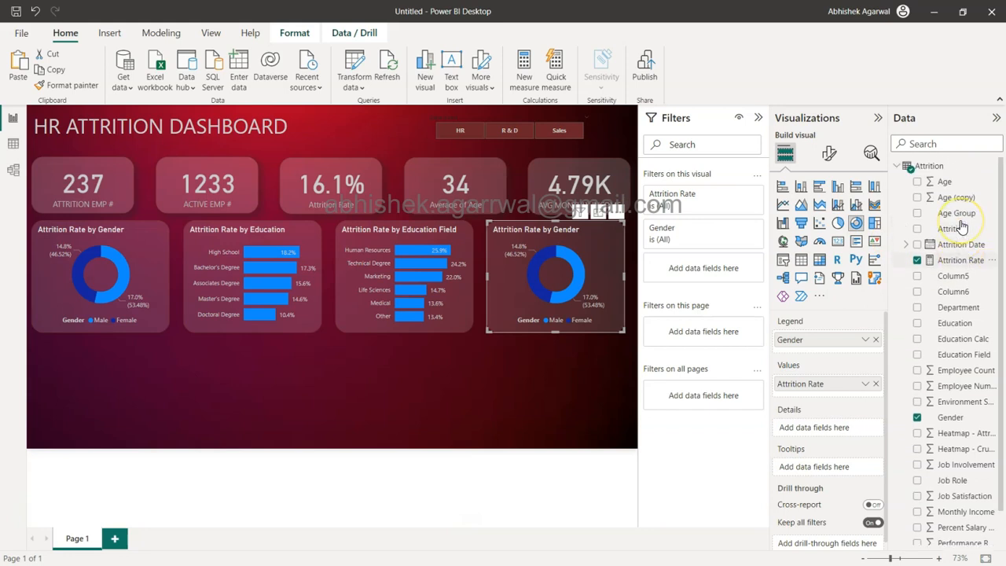
{"action": "left_click", "coordinate": [952, 181]}
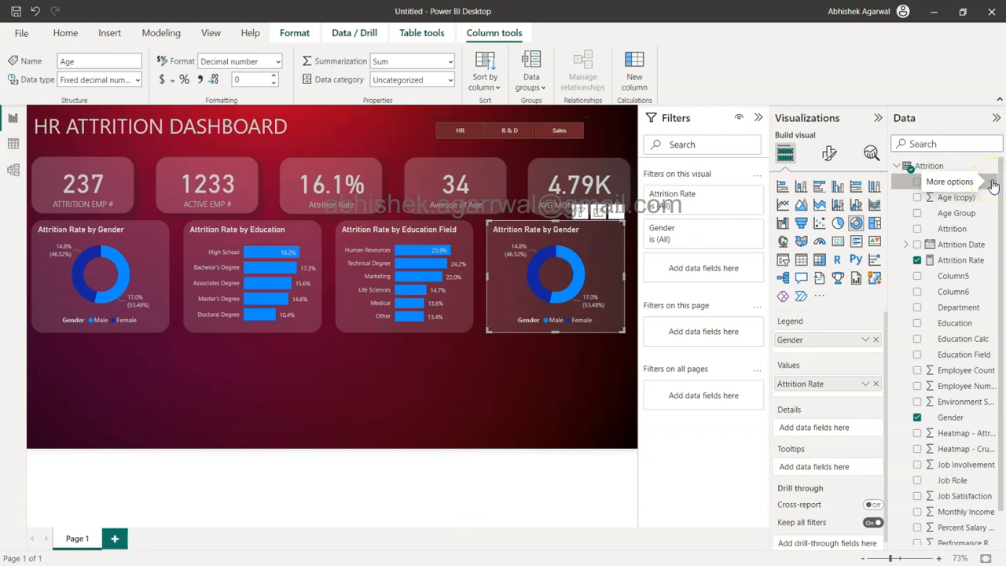
{"action": "left_click", "coordinate": [990, 181]}
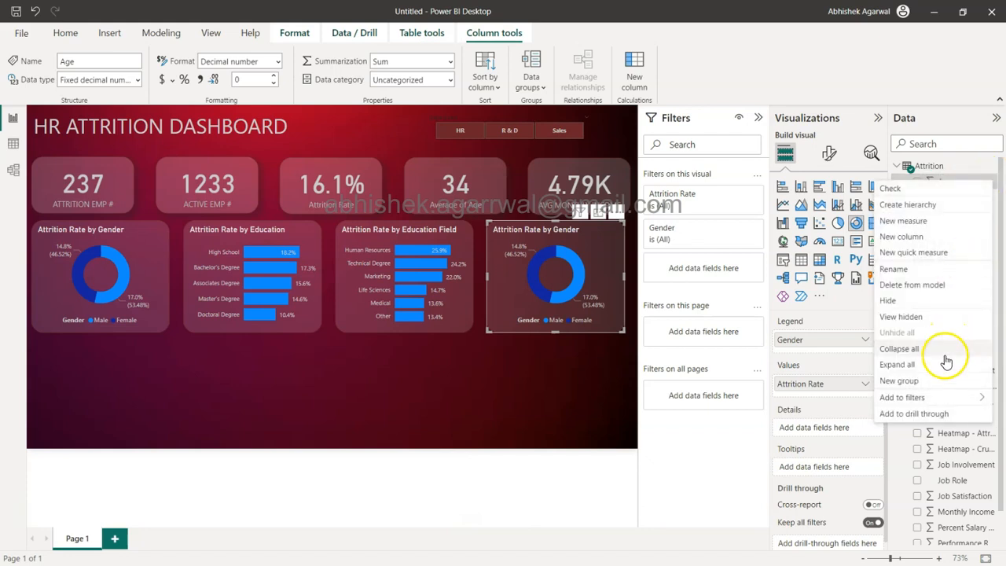
{"action": "left_click", "coordinate": [933, 384]}
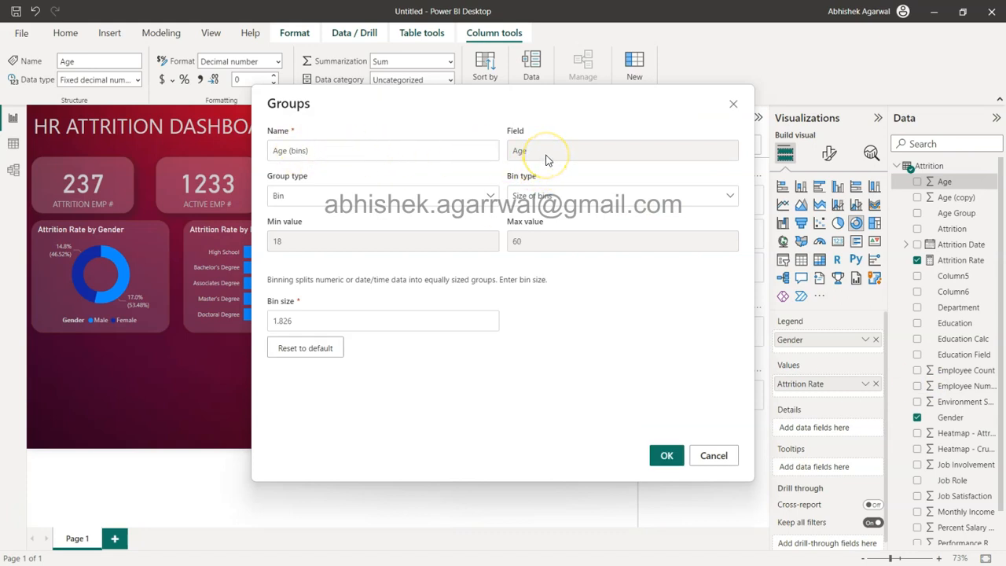
{"action": "left_click", "coordinate": [353, 207]}
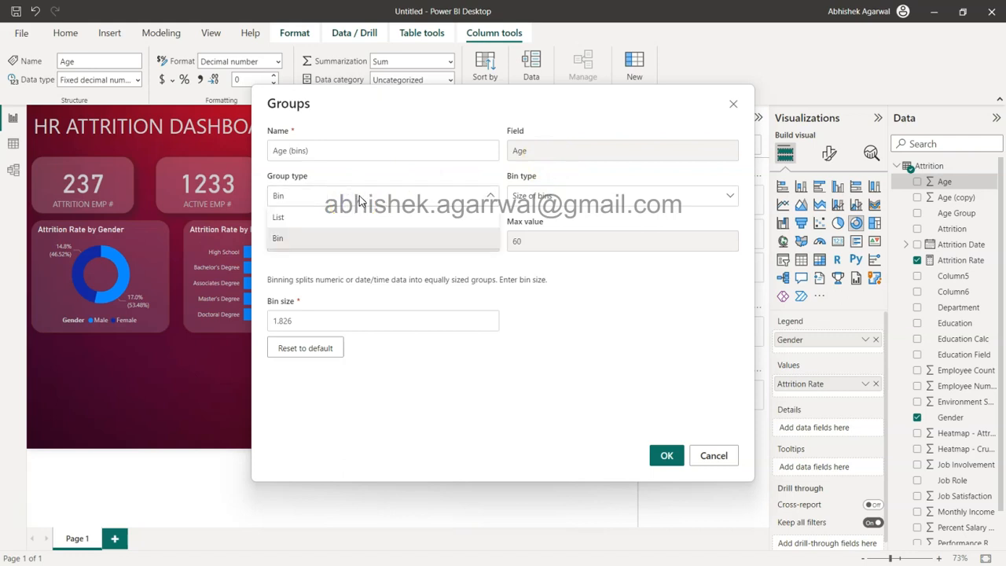
{"action": "left_click", "coordinate": [359, 202]}
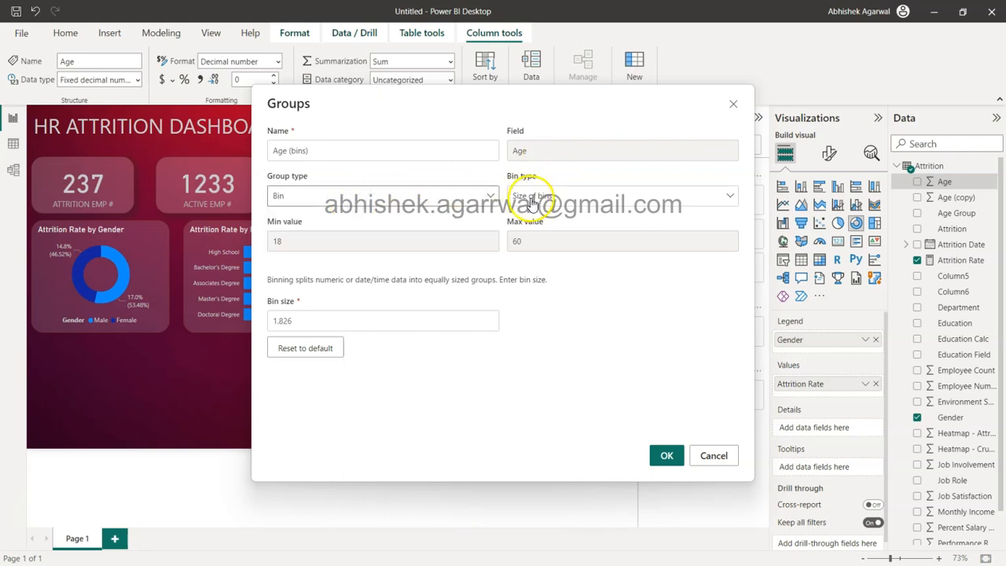
{"action": "left_click", "coordinate": [566, 202]}
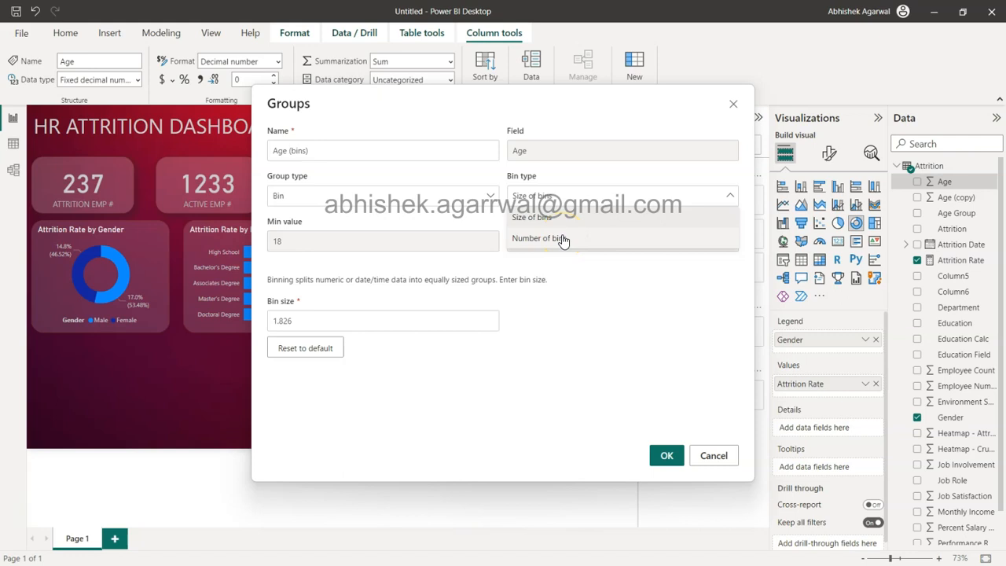
{"action": "left_click", "coordinate": [564, 205]}
{"action": "left_click", "coordinate": [318, 321]}
{"action": "left_click_drag", "start_coordinate": [318, 320], "coordinate": [204, 335]}
{"action": "type", "text": "10"}
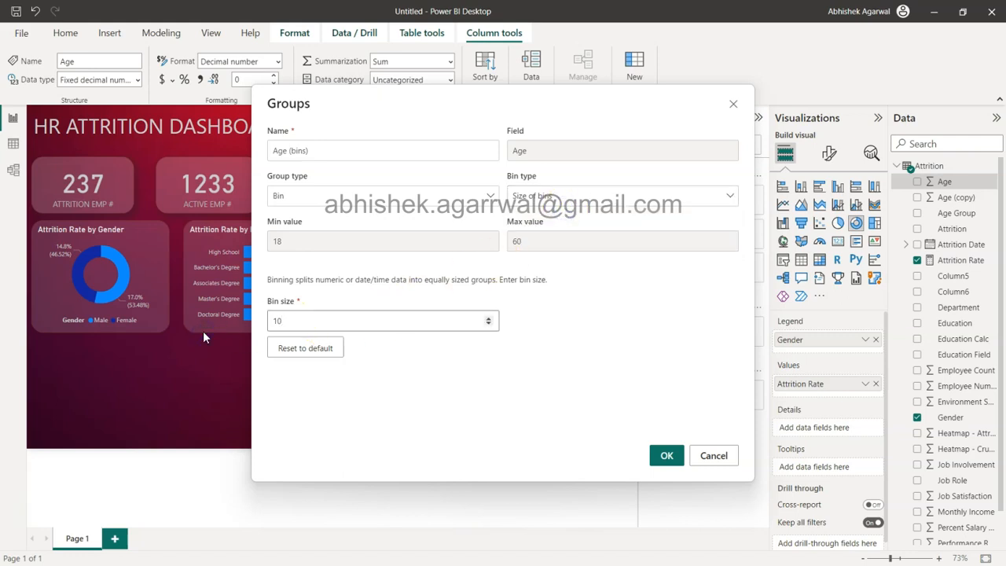
{"action": "left_click", "coordinate": [319, 326]}
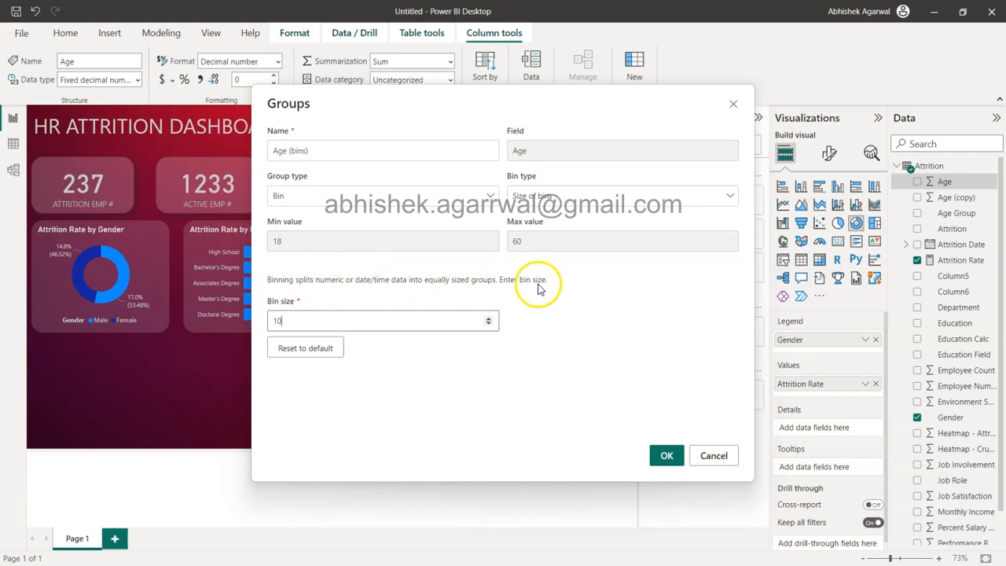
{"action": "left_click", "coordinate": [669, 456]}
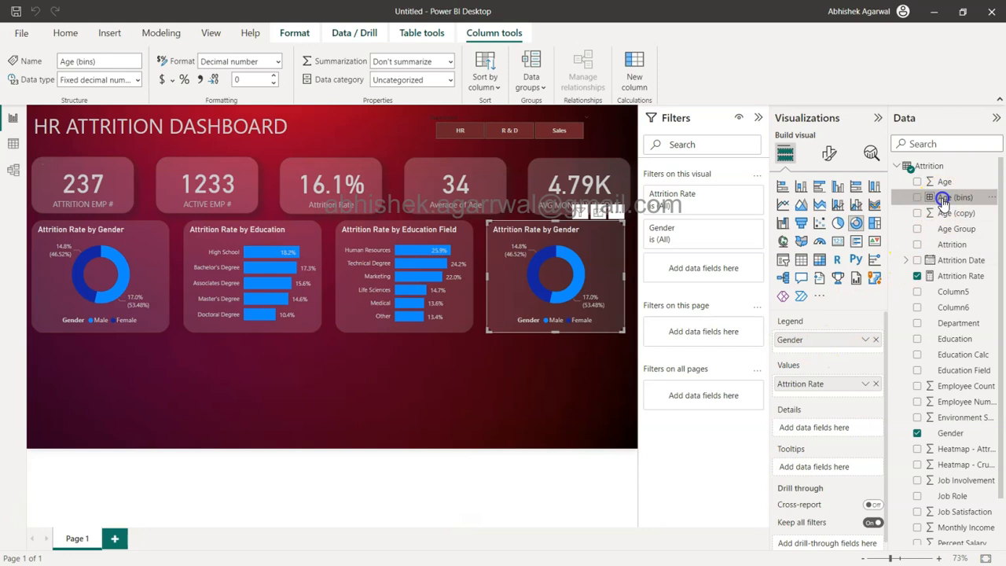
Replace the Attrition Rate by Gender donut in the fourth slot of the row with a copy of the Education Field bar chart
{"action": "left_click", "coordinate": [601, 247]}
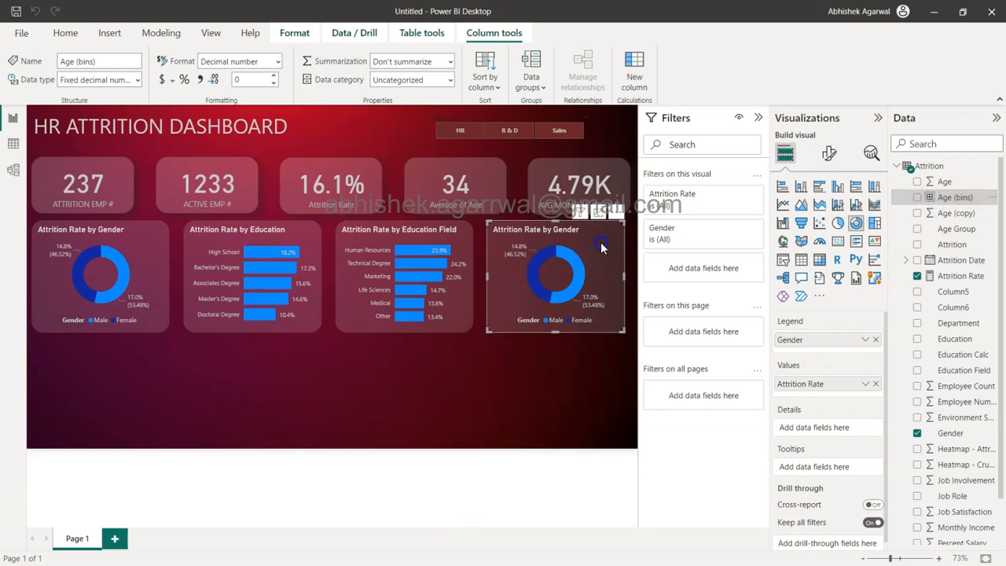
{"action": "key", "text": "Delete"}
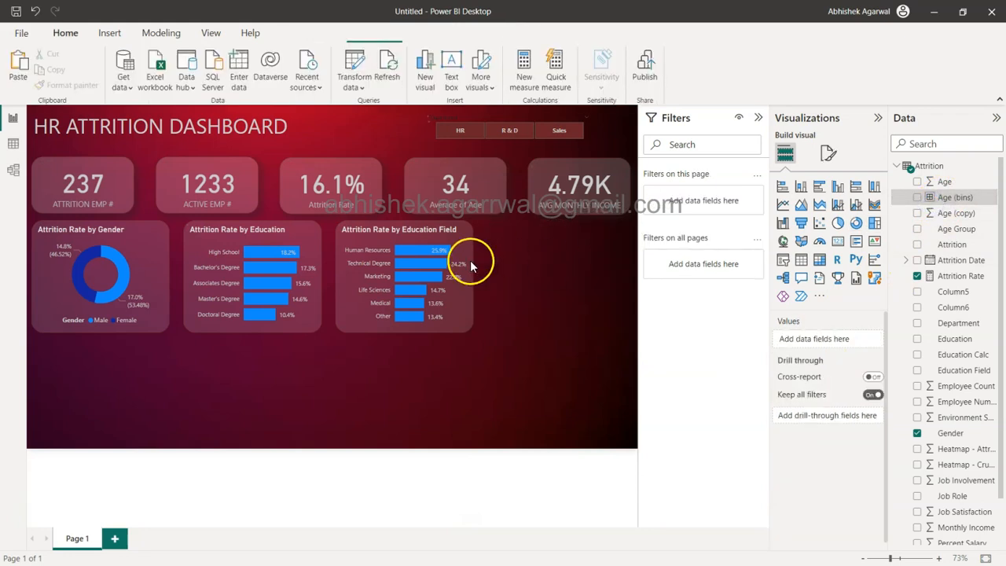
{"action": "left_click", "coordinate": [465, 245]}
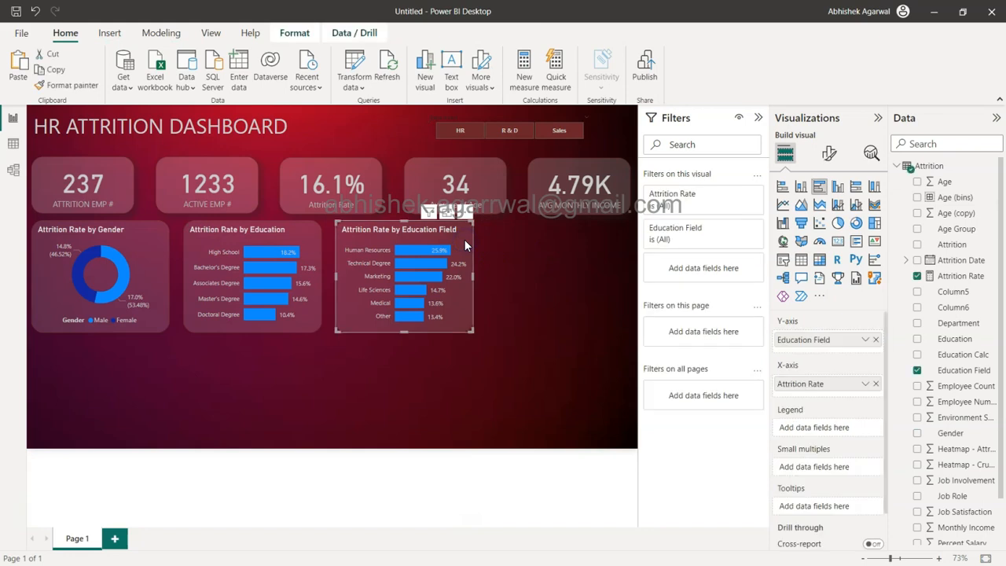
{"action": "key", "text": "ctrl+c"}
{"action": "key", "text": "ctrl+v"}
{"action": "left_click_drag", "start_coordinate": [465, 238], "coordinate": [614, 240]}
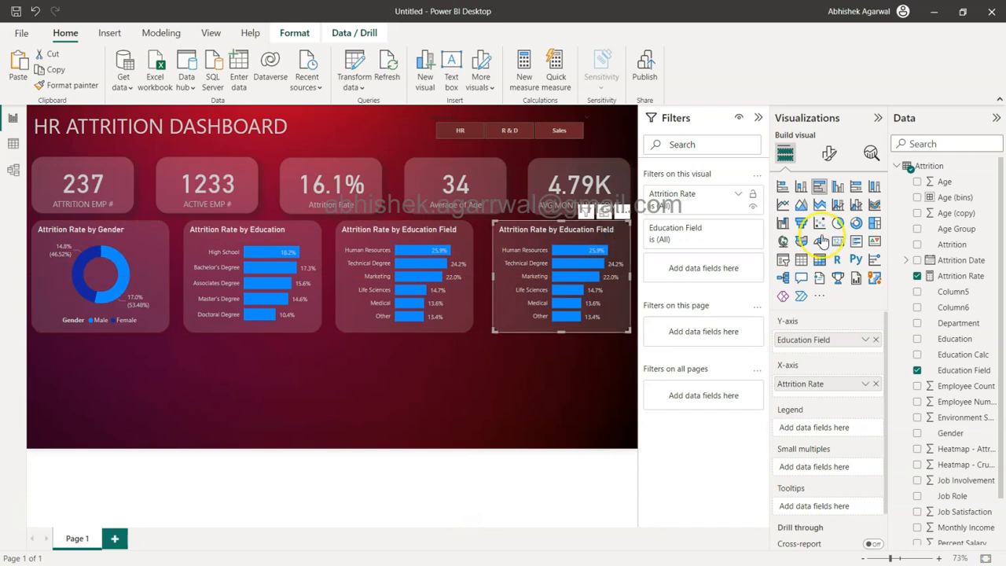
Swap the copied chart's Y-axis field for Age (bins) and convert it to a clustered column chart
{"action": "left_click_drag", "start_coordinate": [870, 339], "coordinate": [875, 337]}
{"action": "left_click_drag", "start_coordinate": [955, 203], "coordinate": [826, 341]}
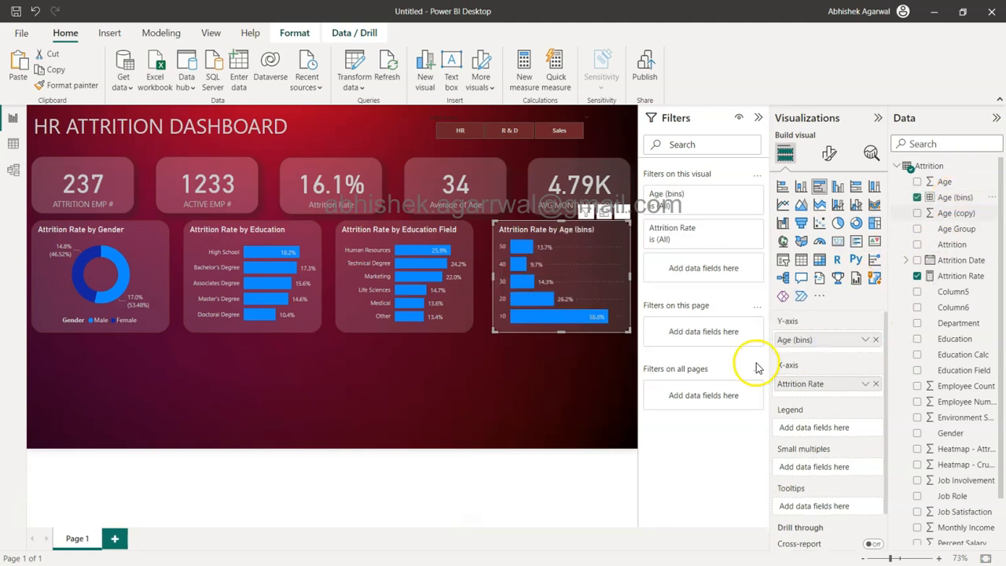
{"action": "left_click", "coordinate": [838, 188]}
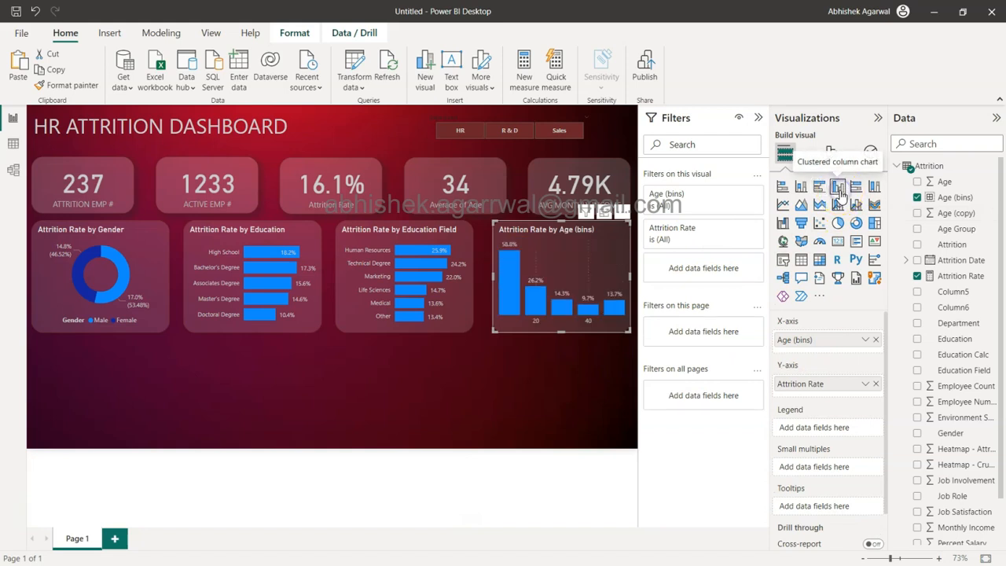
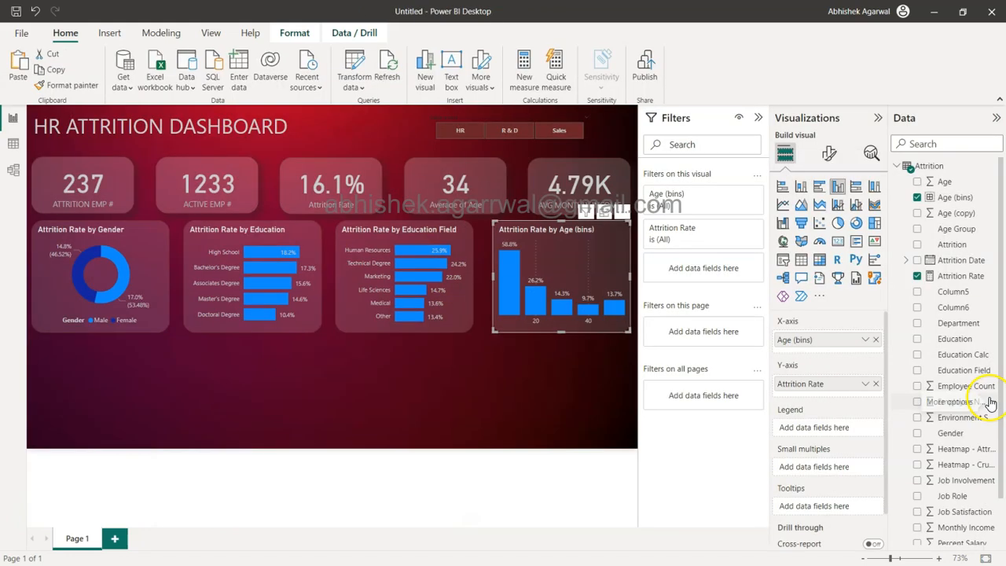
{"action": "left_click", "coordinate": [524, 81]}
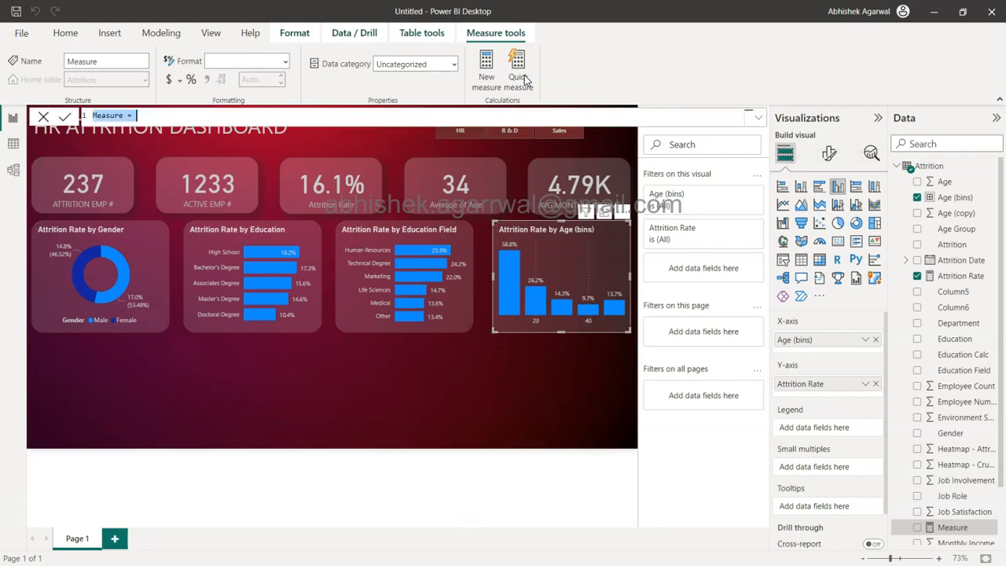
{"action": "type", "text": "a"}
{"action": "key", "text": "BackSpace"}
{"action": "type", "text": "Age Size Group ="}
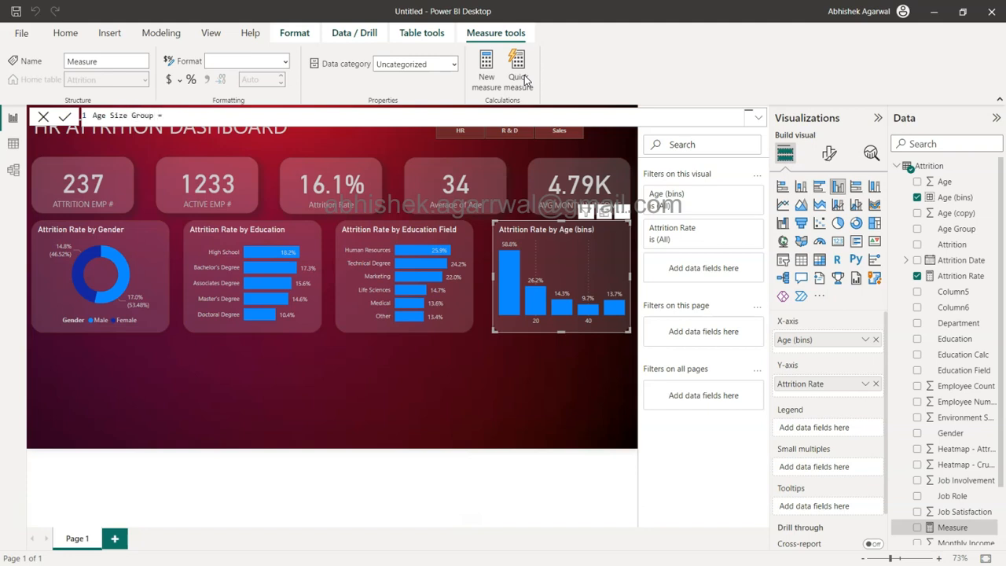
{"action": "left_click", "coordinate": [656, 100]}
{"action": "left_click", "coordinate": [429, 116]}
{"action": "type", "text": "SWITCH("}
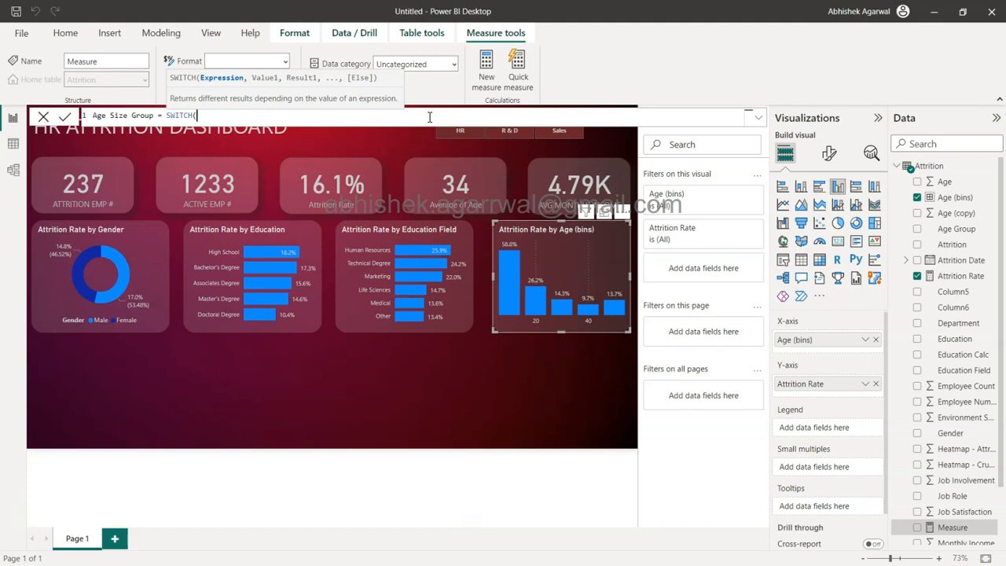
{"action": "type", "text": "TRUE(),"}
{"action": "left_click", "coordinate": [458, 112]}
{"action": "left_click", "coordinate": [213, 116]}
{"action": "left_click", "coordinate": [224, 83]}
{"action": "left_click", "coordinate": [244, 95]}
{"action": "key", "text": "alt+Return"}
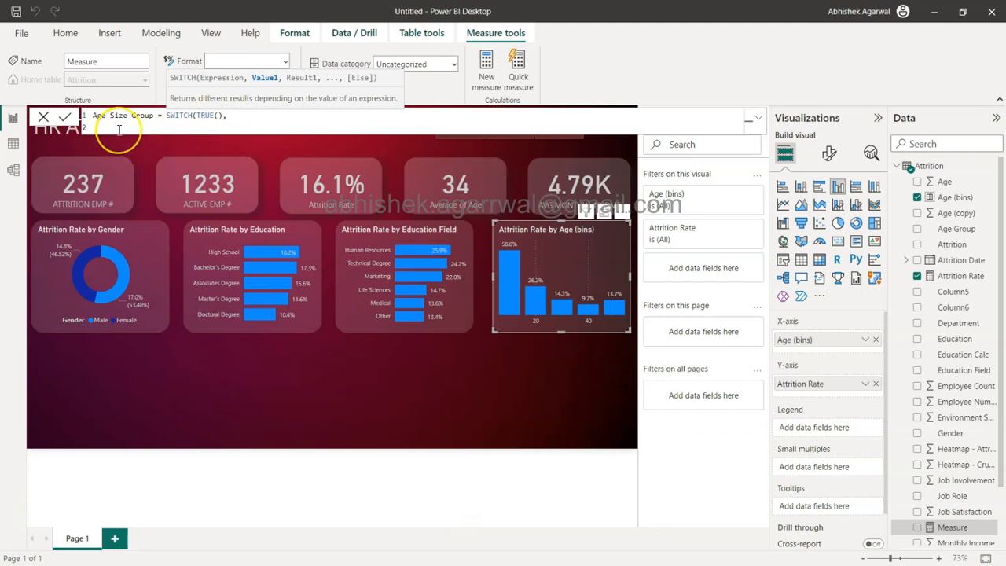
{"action": "type", "text": "at"}
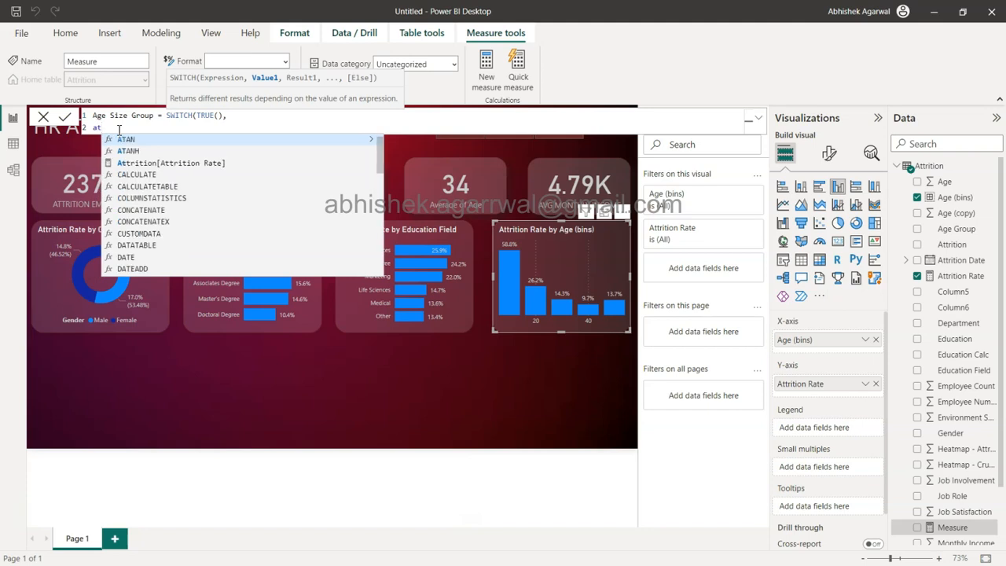
{"action": "key", "text": "BackSpace"}
{"action": "type", "text": "ge"}
{"action": "key", "text": "BackSpace"}
{"action": "key", "text": "BackSpace"}
{"action": "key", "text": "BackSpace"}
{"action": "type", "text": "ag"}
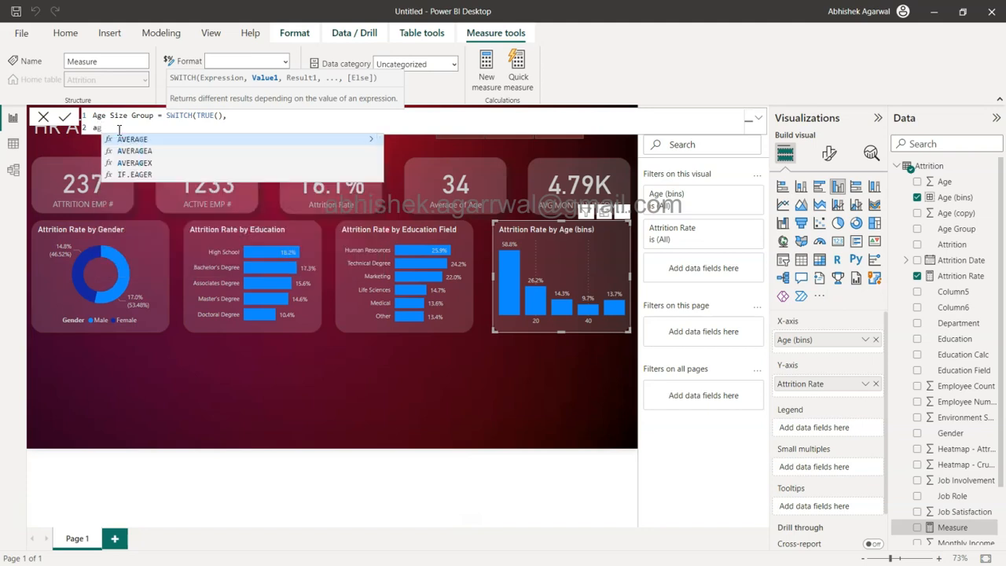
{"action": "type", "text": "e"}
{"action": "key", "text": "BackSpace"}
{"action": "key", "text": "BackSpace"}
{"action": "key", "text": "BackSpace"}
{"action": "key", "text": "BackSpace"}
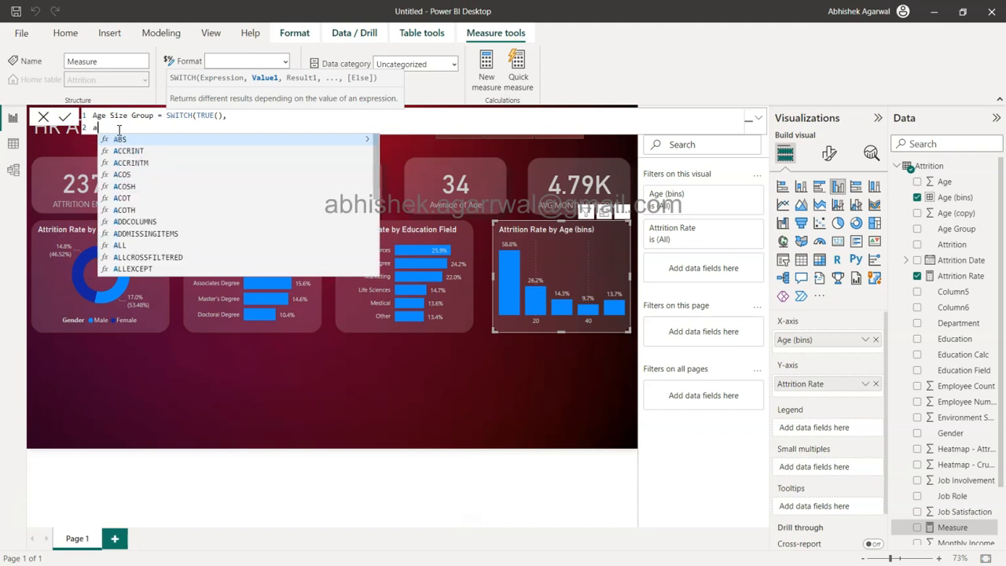
{"action": "key", "text": "BackSpace"}
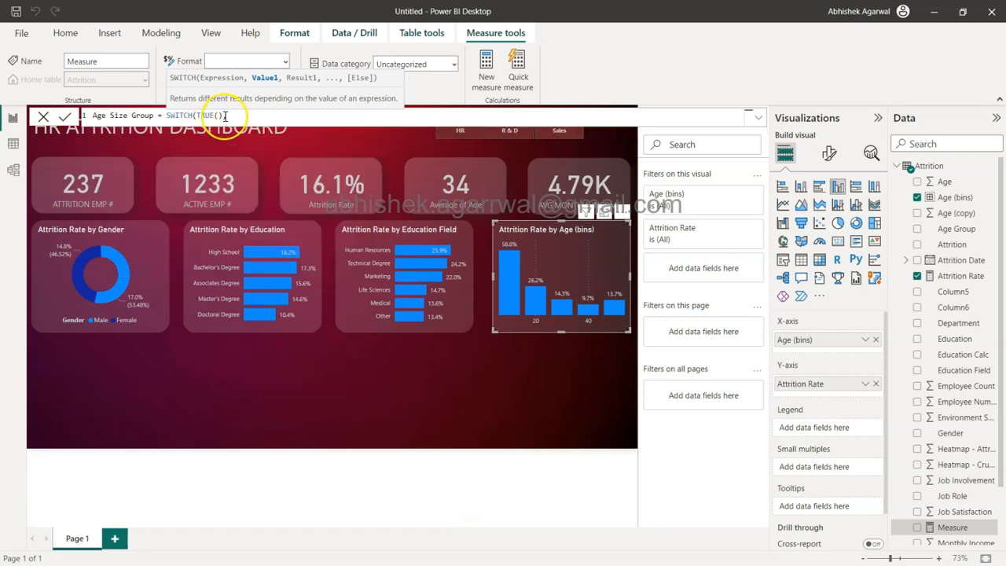
{"action": "type", "text": ","}
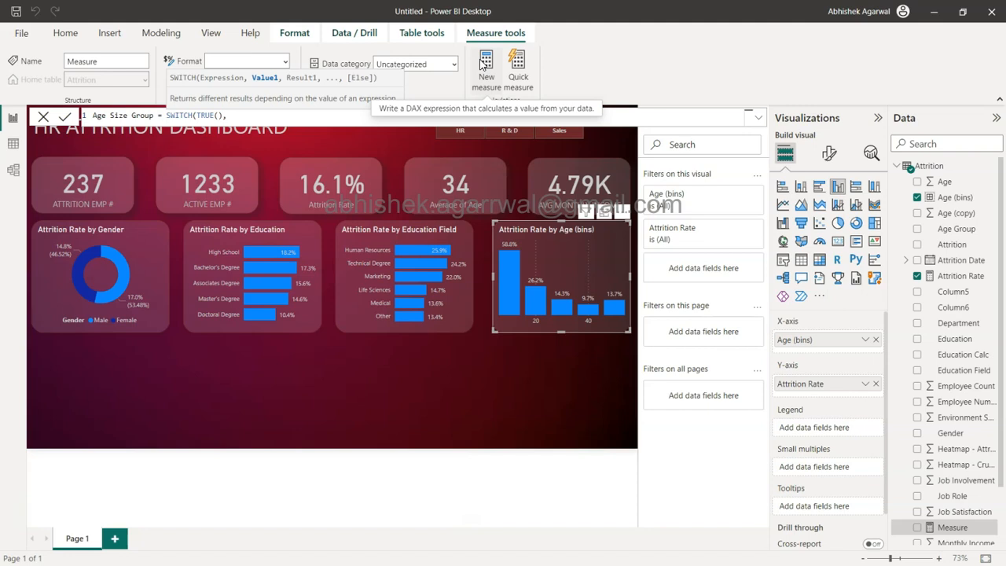
{"action": "left_click", "coordinate": [44, 116]}
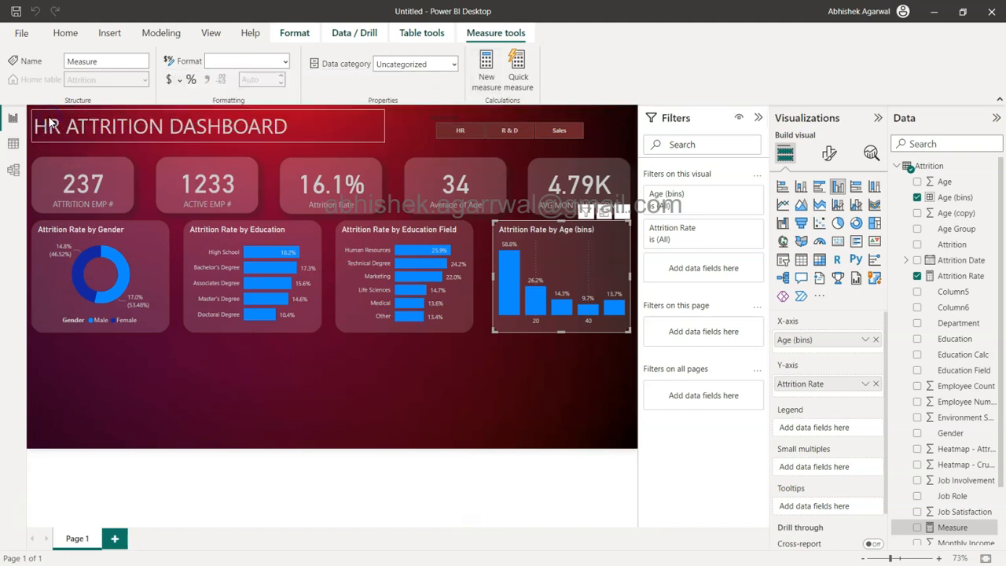
Add a calculated column to the Attrition table in Data view, starting its formula with Age Bin Size = SWITCH(TRUE(),
{"action": "left_click", "coordinate": [13, 146]}
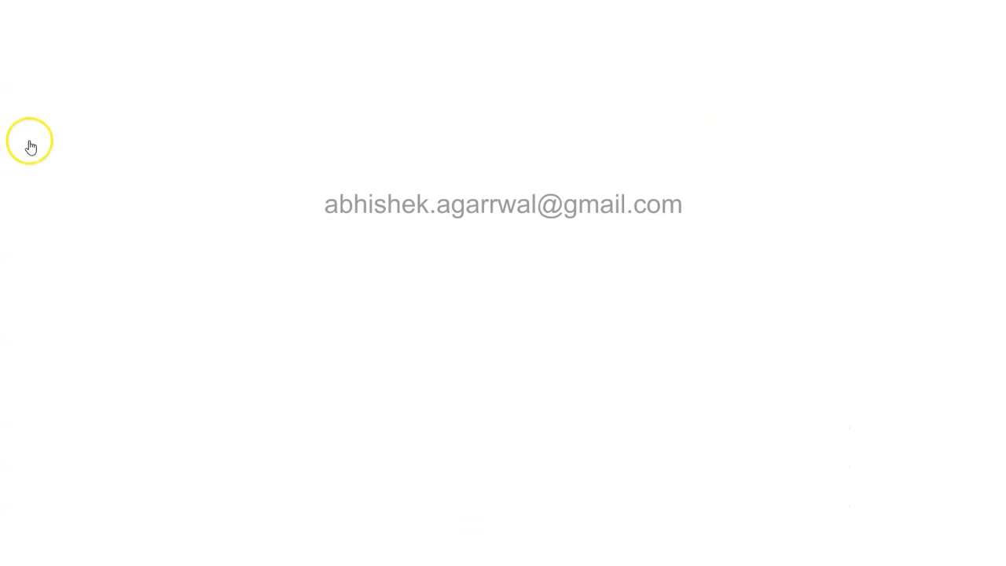
{"action": "scroll", "coordinate": [649, 244], "scroll_direction": "right", "scroll_amount": 2}
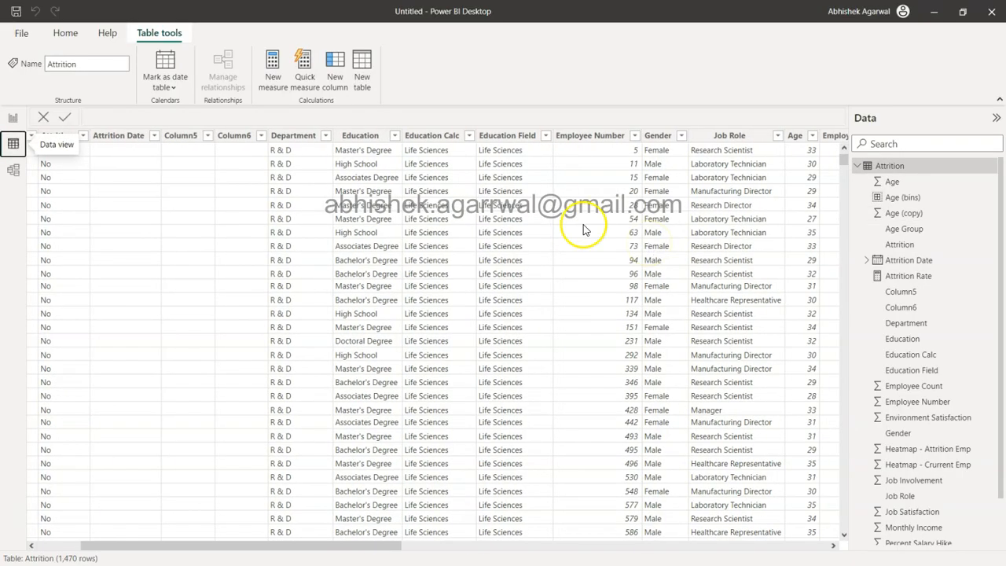
{"action": "left_click", "coordinate": [332, 74]}
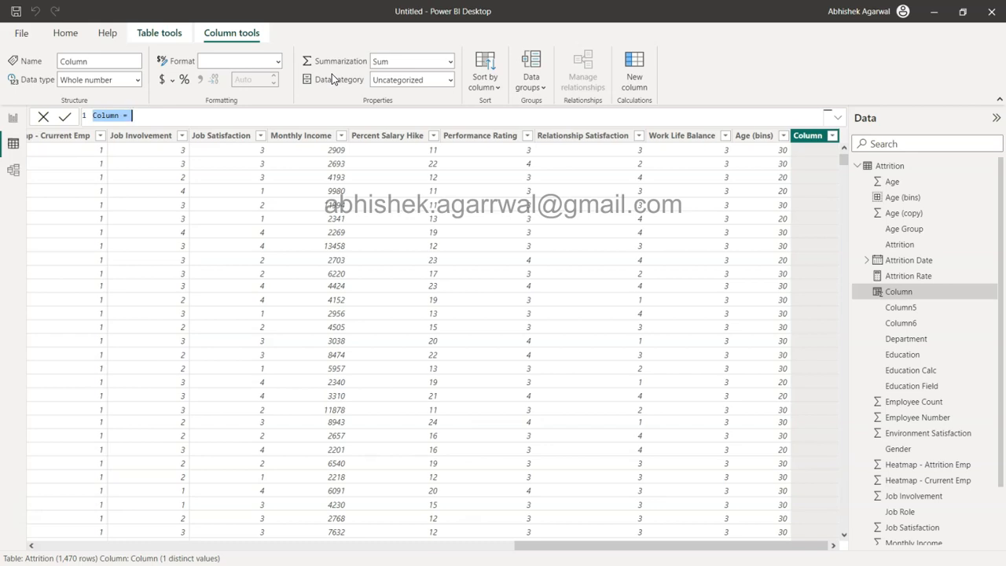
{"action": "type", "text": "Age"}
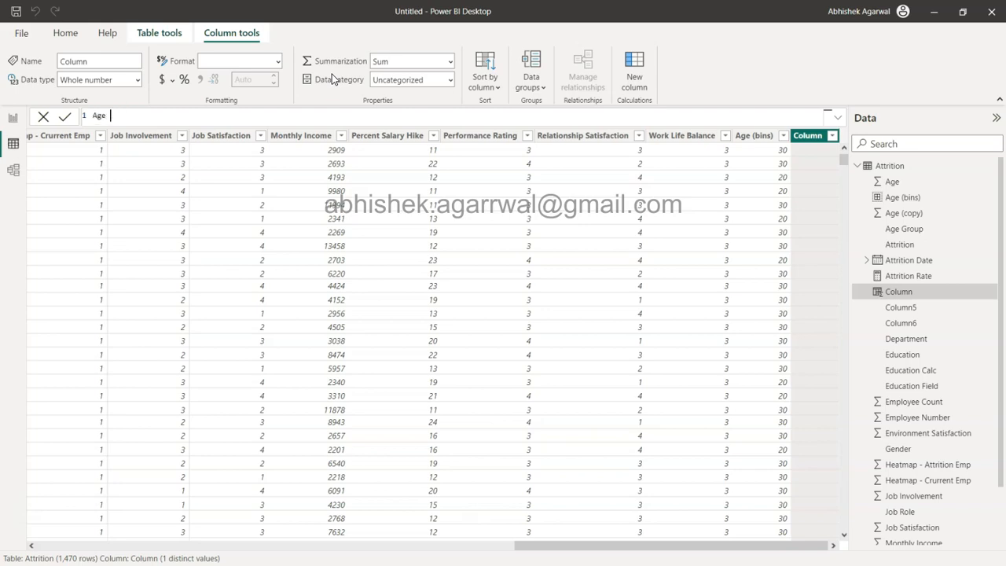
{"action": "type", "text": " Bin Size = SWITCH("}
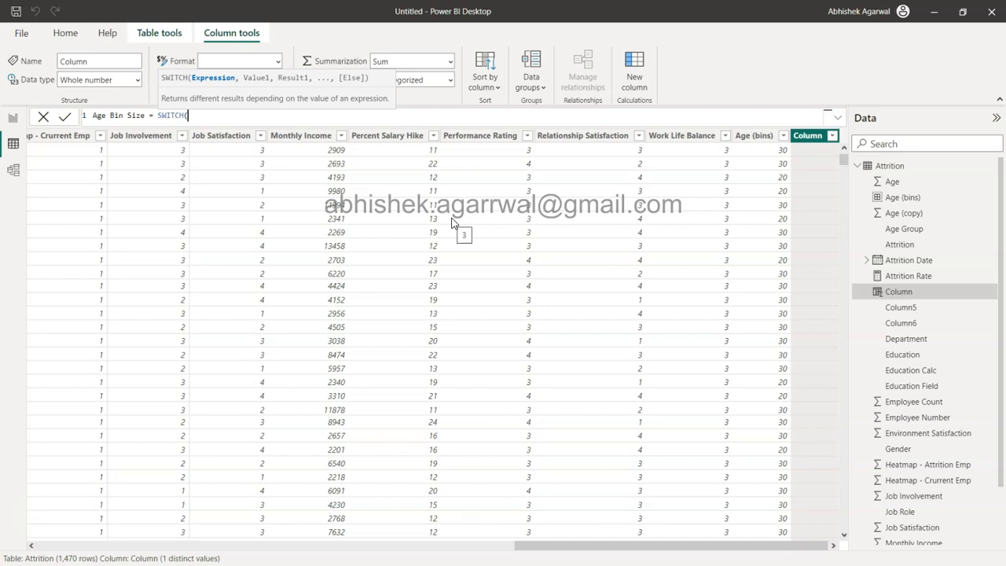
{"action": "type", "text": "TRUE()"}
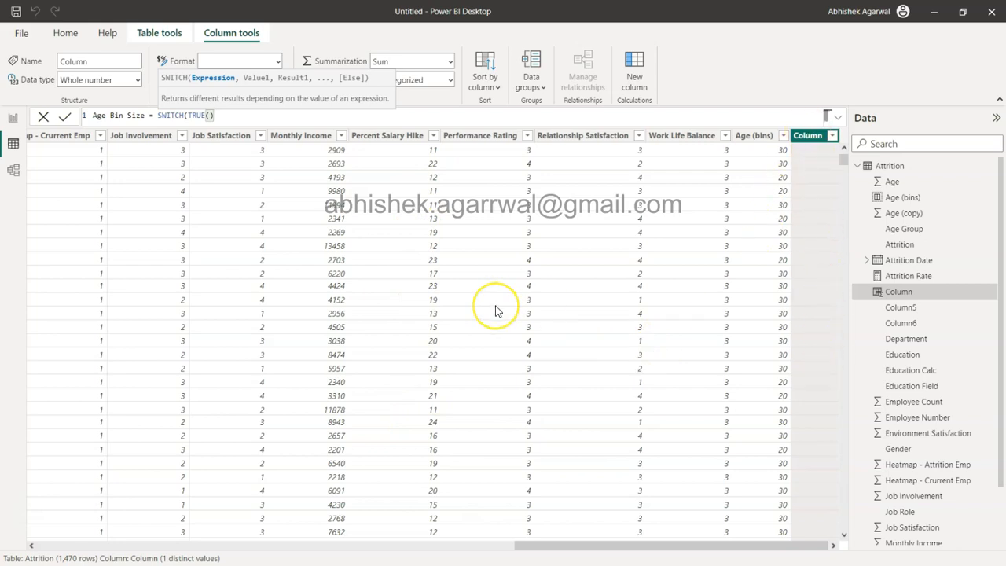
{"action": "type", "text": ","}
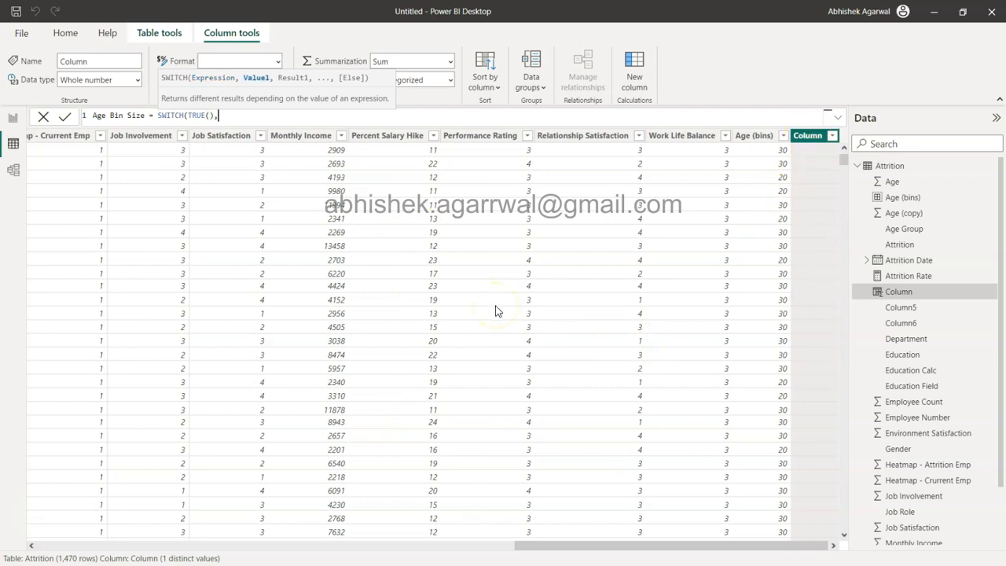
Add a first condition on a new formula line that returns "55+" when Attrition[Age]>55
{"action": "key", "text": "shift+Return"}
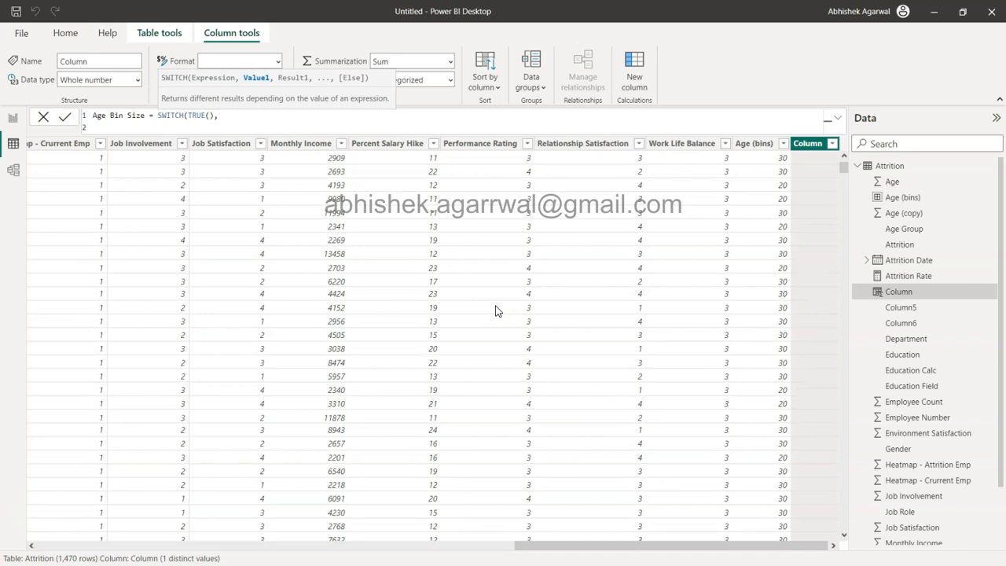
{"action": "type", "text": "age"}
{"action": "key", "text": "Down"}
{"action": "key", "text": "Up"}
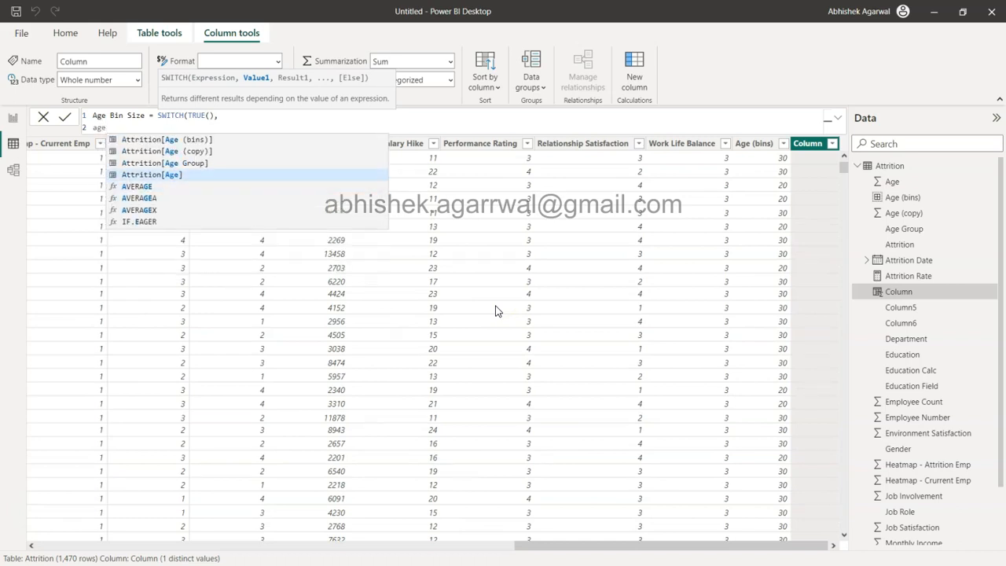
{"action": "key", "text": "Tab"}
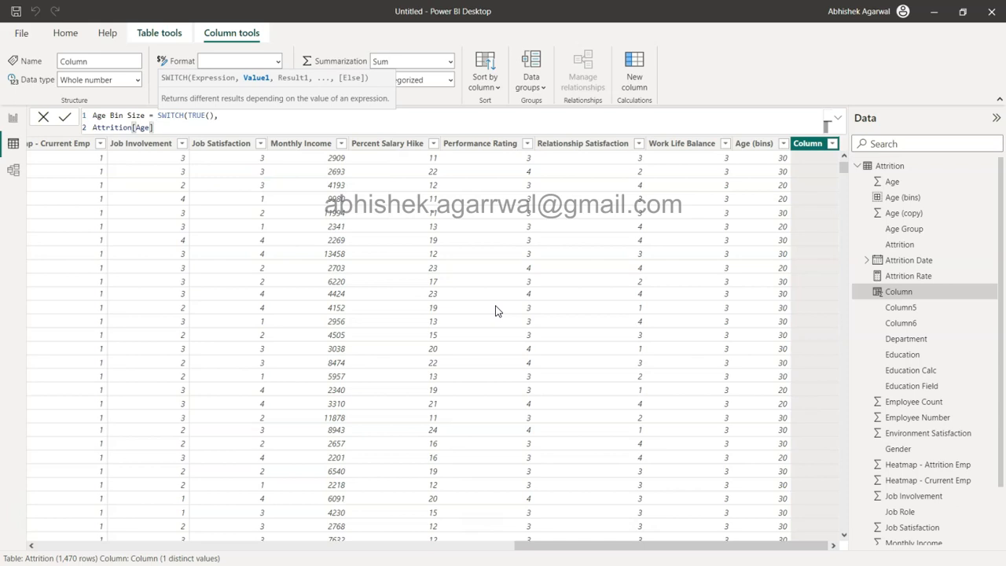
{"action": "type", "text": ">55,\""}
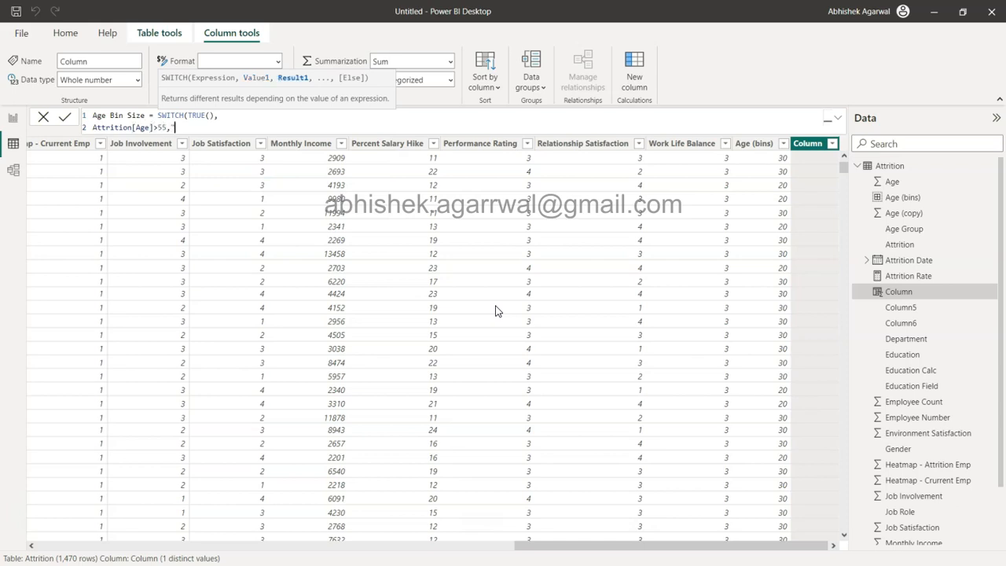
{"action": "type", "text": "55+\","}
Add a second condition on its own formula line that returns "45+" when Attrition[Age]>45
{"action": "key", "text": "shift+Return"}
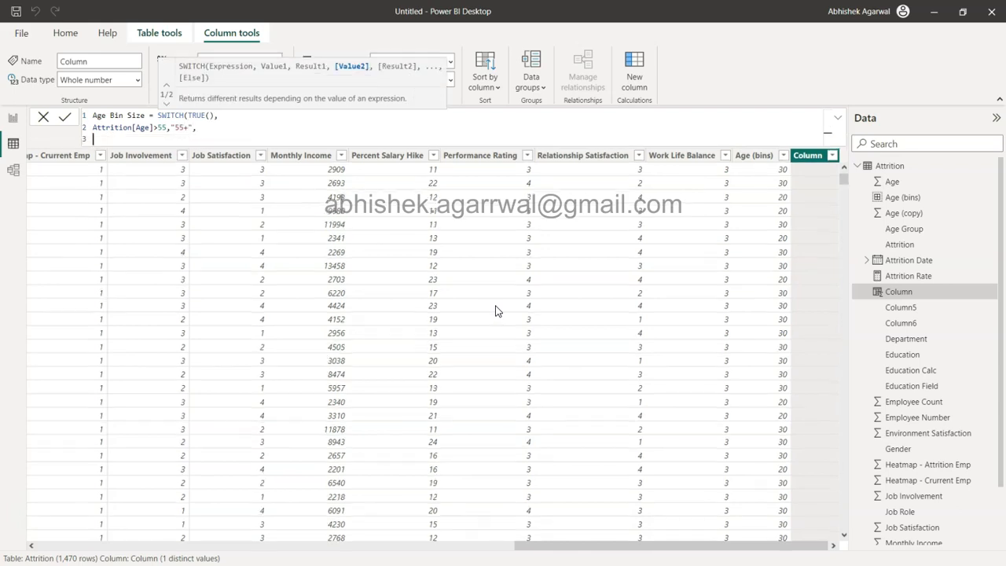
{"action": "type", "text": "att"}
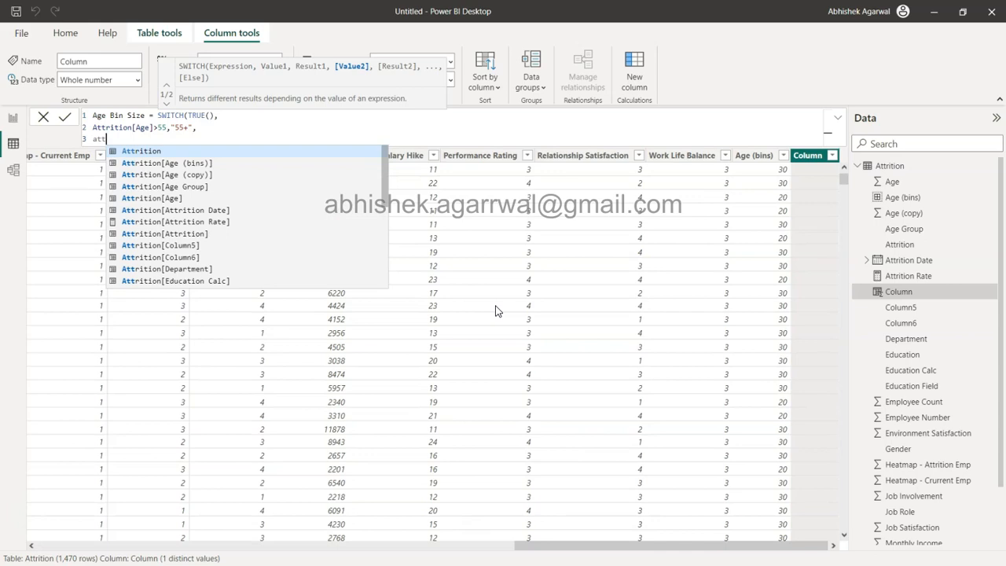
{"action": "key", "text": "Down"}
{"action": "key", "text": "Down"}
{"action": "key", "text": "Down"}
{"action": "key", "text": "Down"}
{"action": "key", "text": "Tab"}
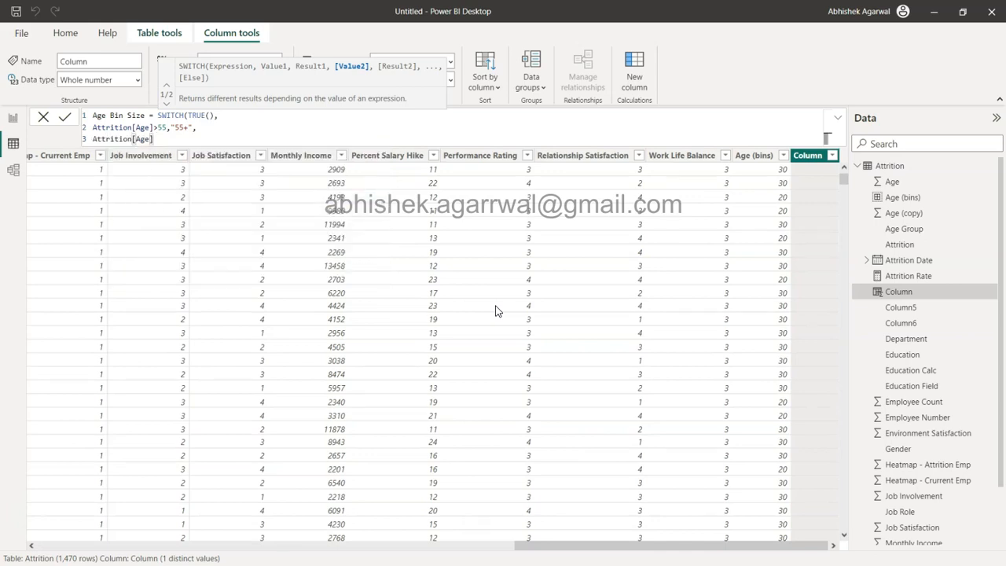
{"action": "key", "text": "BackSpace"}
{"action": "type", "text": ">45,"}
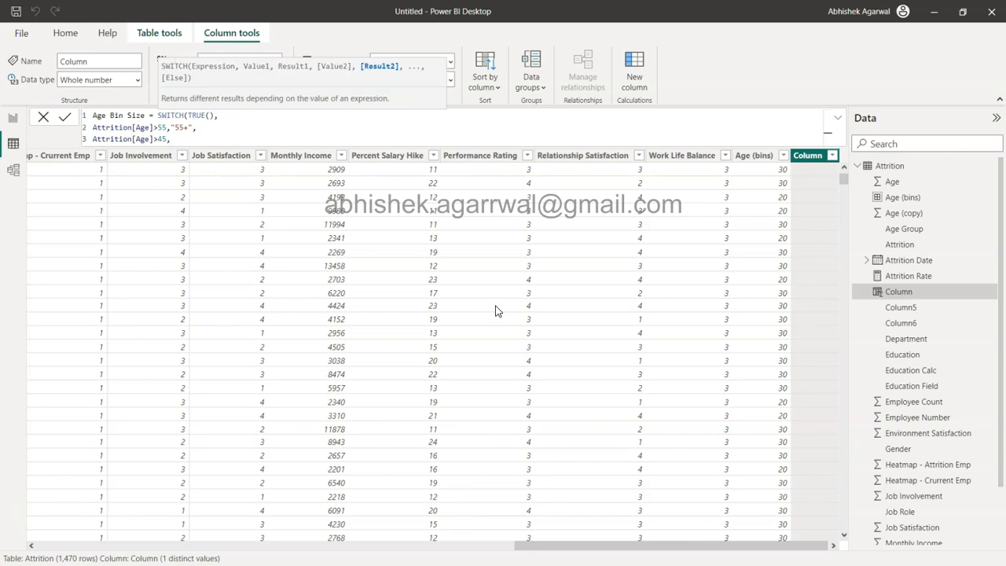
{"action": "type", "text": "\"45+\","}
Add a third condition on its own formula line that returns "35+" when Attrition[Age]>35
{"action": "key", "text": "shift+Return"}
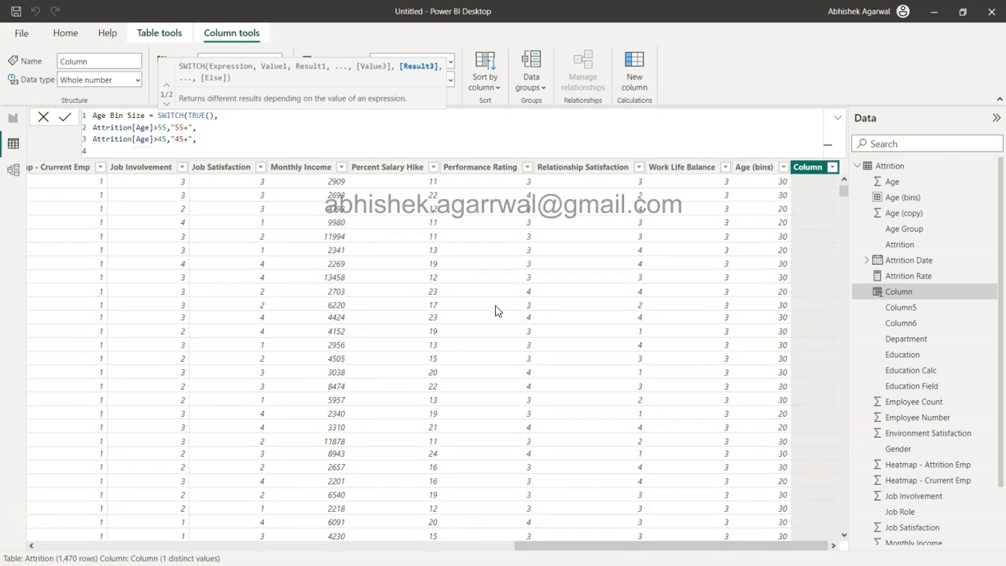
{"action": "type", "text": "age"}
{"action": "key", "text": "Tab"}
{"action": "type", "text": ">35,\""}
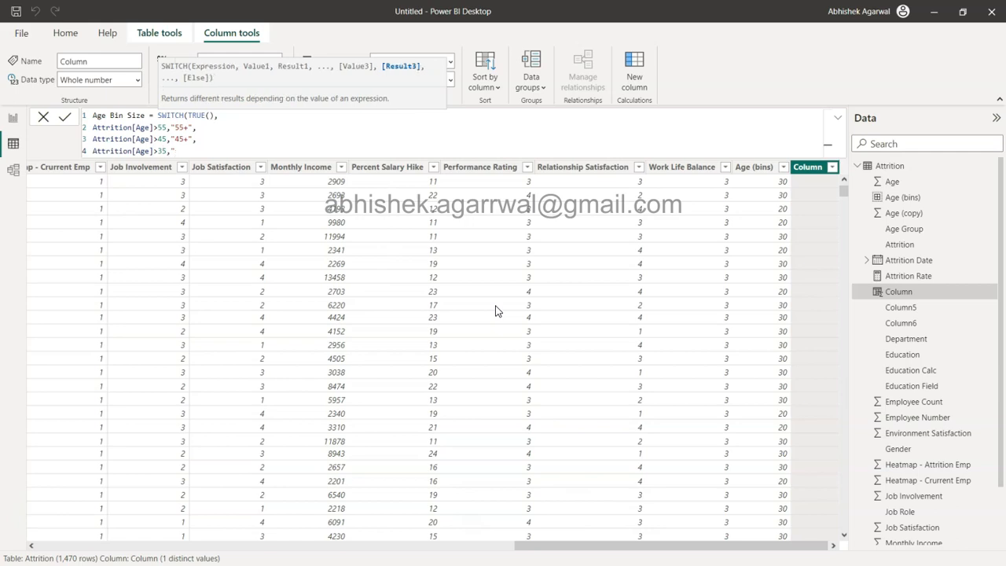
{"action": "type", "text": "35+\","}
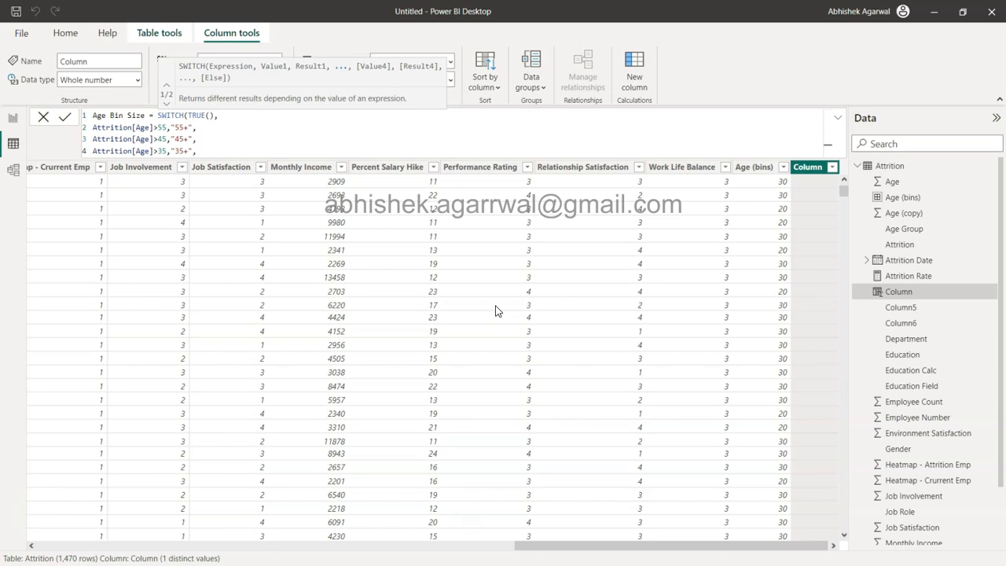
Add a fourth condition on its own formula line that returns "25+" when Attrition[Age]>25
{"action": "key", "text": "shift+Return"}
{"action": "type", "text": "att"}
{"action": "key", "text": "Down"}
{"action": "key", "text": "Down"}
{"action": "key", "text": "Down"}
{"action": "key", "text": "Tab"}
{"action": "type", "text": ">"}
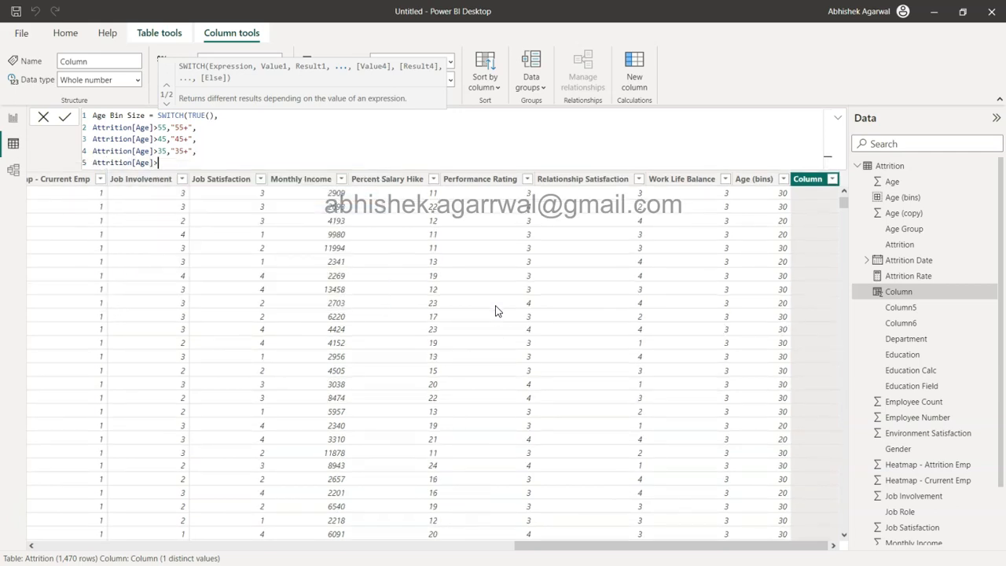
{"action": "type", "text": "25,\"25"}
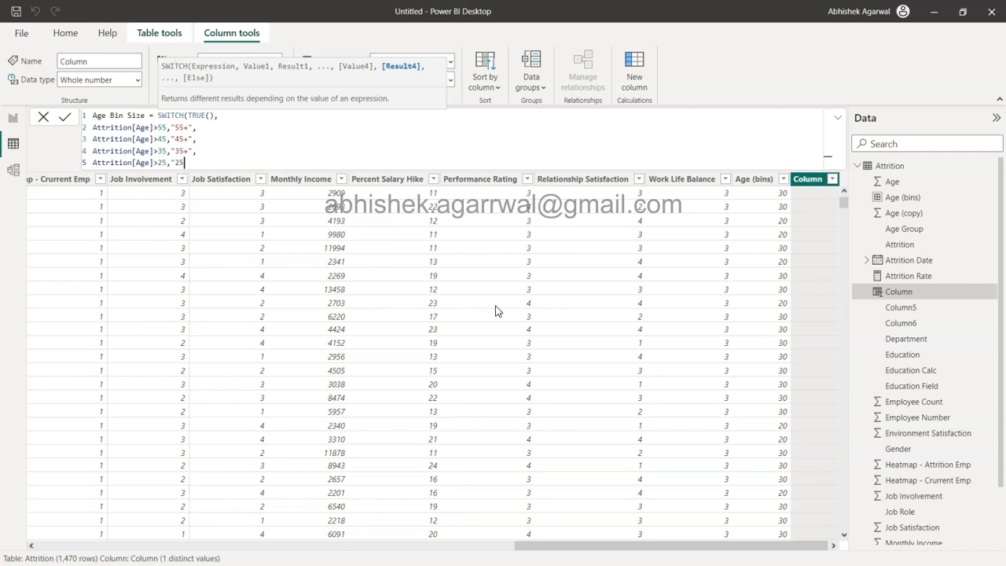
{"action": "type", "text": "\","}
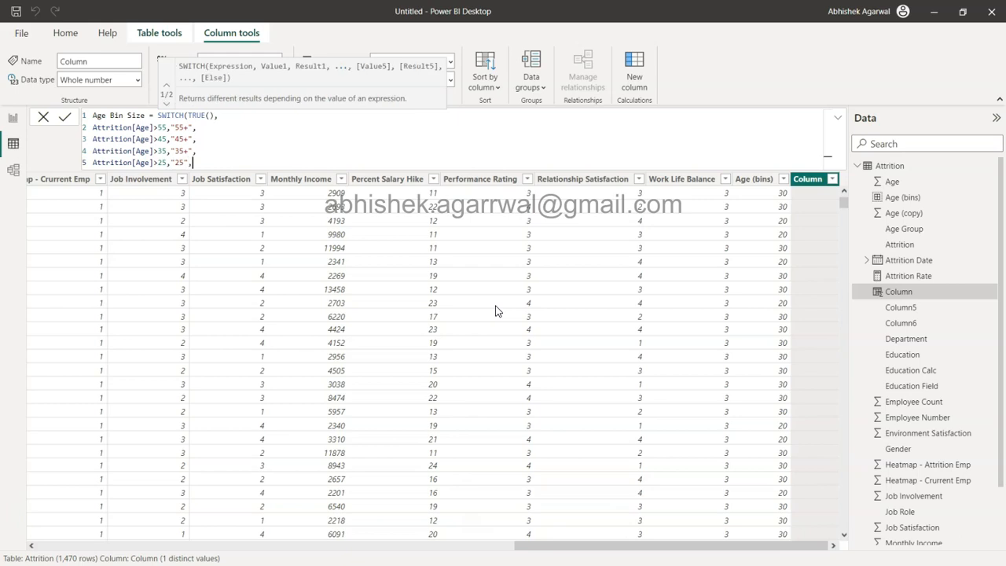
{"action": "key", "text": "Left"}
{"action": "key", "text": "Left"}
{"action": "type", "text": "+"}
Add a final condition returning "18+" when Attrition[Age]>=18, close the SWITCH function and commit the Age Bin Size column
{"action": "key", "text": "shift+Return"}
{"action": "type", "text": "att"}
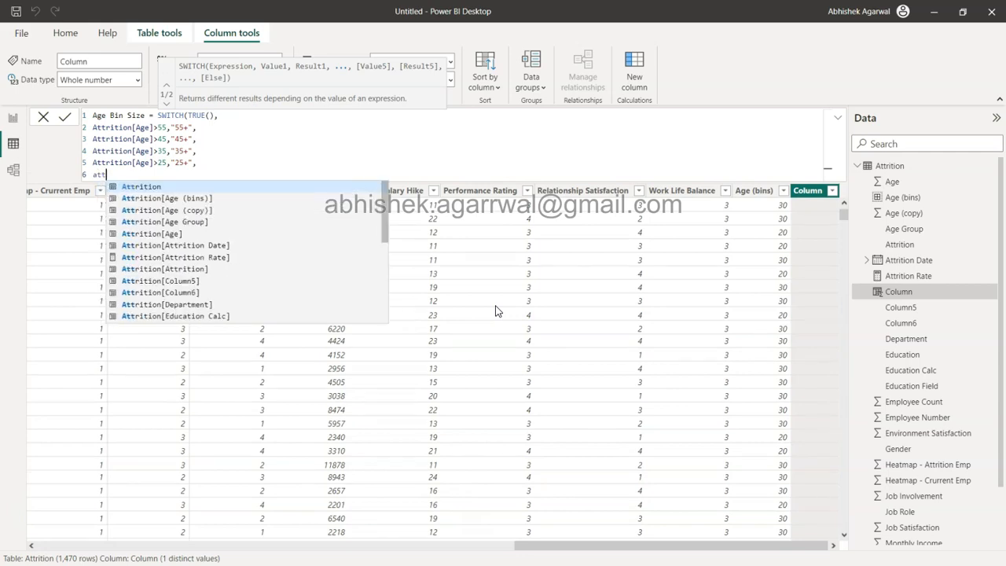
{"action": "key", "text": "Tab"}
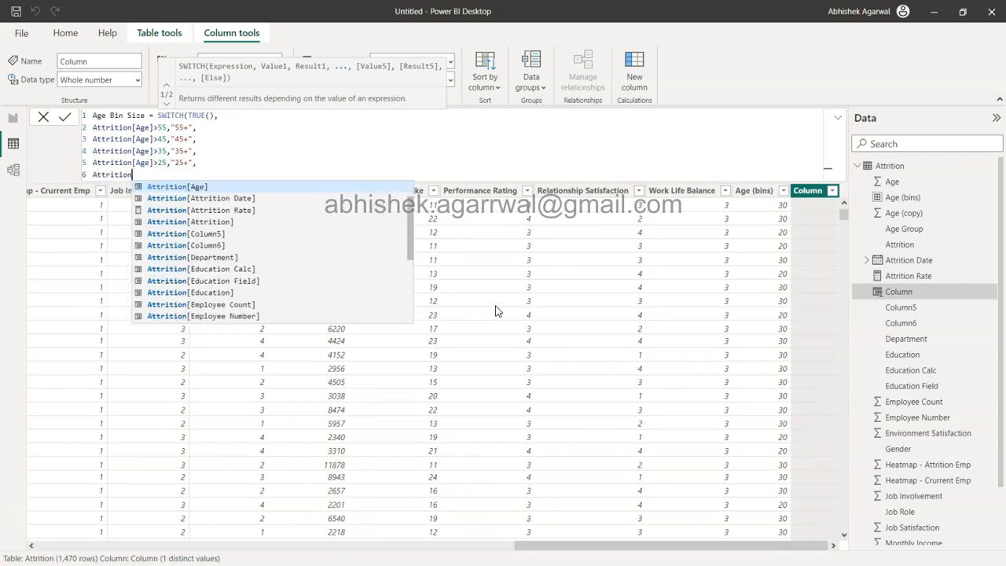
{"action": "key", "text": "Tab"}
{"action": "type", "text": ">"}
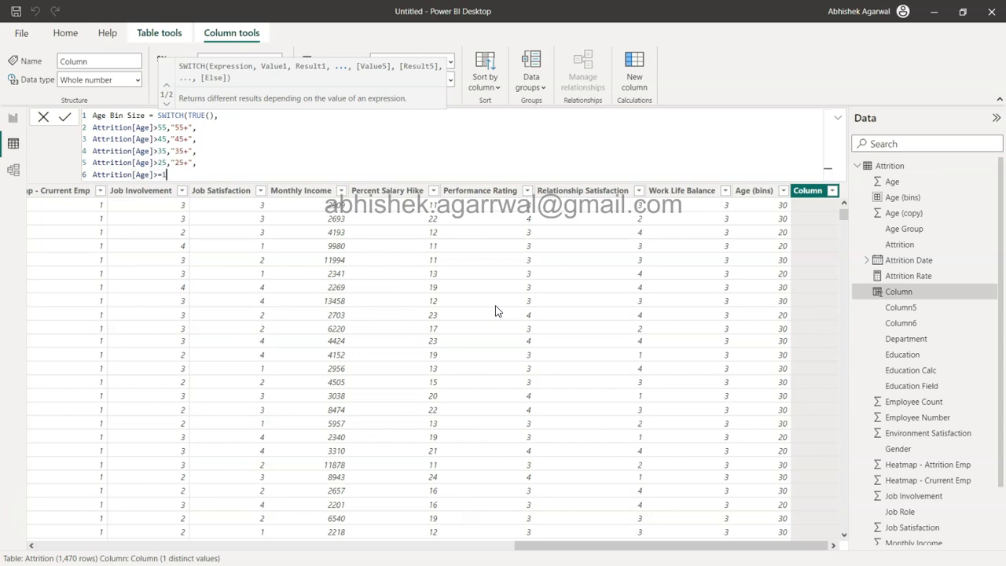
{"action": "type", "text": "=18,\"18+"}
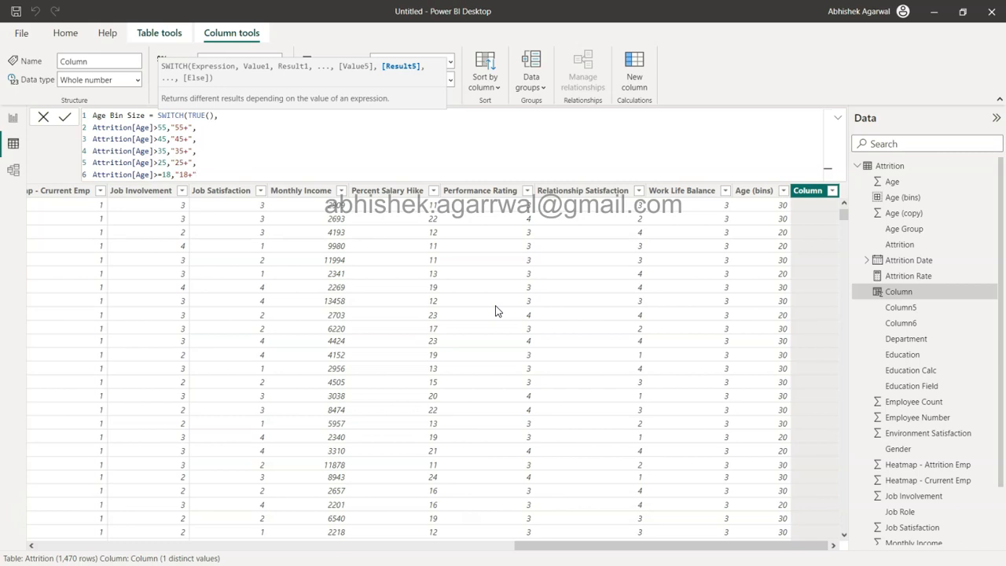
{"action": "type", "text": ")"}
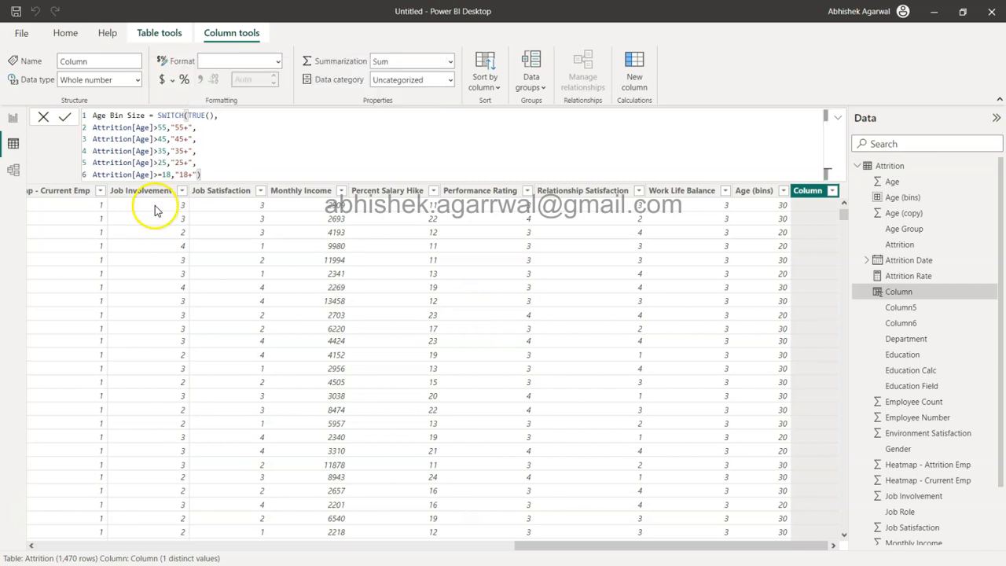
{"action": "left_click", "coordinate": [68, 115]}
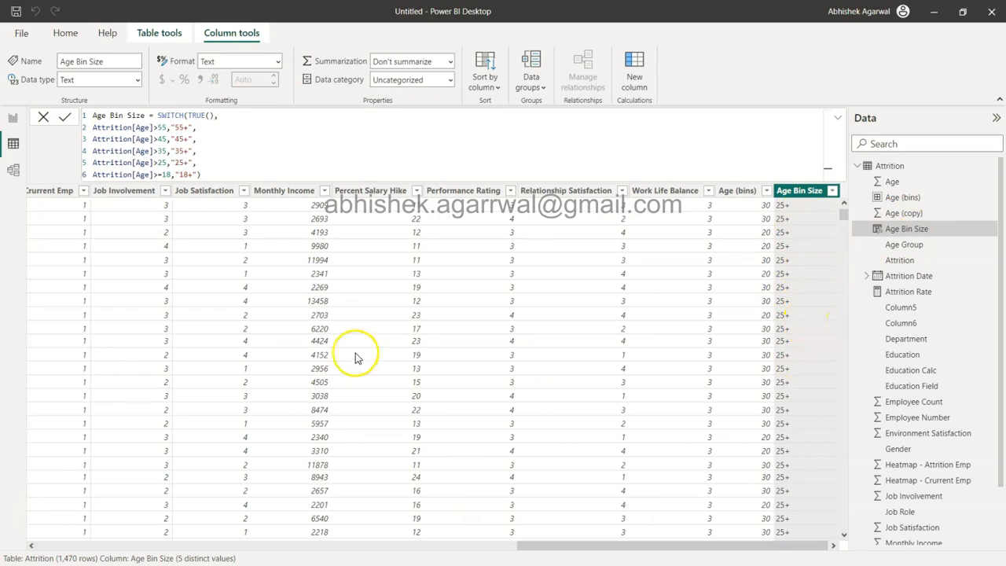
Back on the report page, replace Age (bins) with Age Bin Size on the X-axis of the age attrition chart
{"action": "scroll", "coordinate": [349, 358], "scroll_direction": "left", "scroll_amount": 5}
{"action": "scroll", "coordinate": [348, 360], "scroll_direction": "left", "scroll_amount": 3}
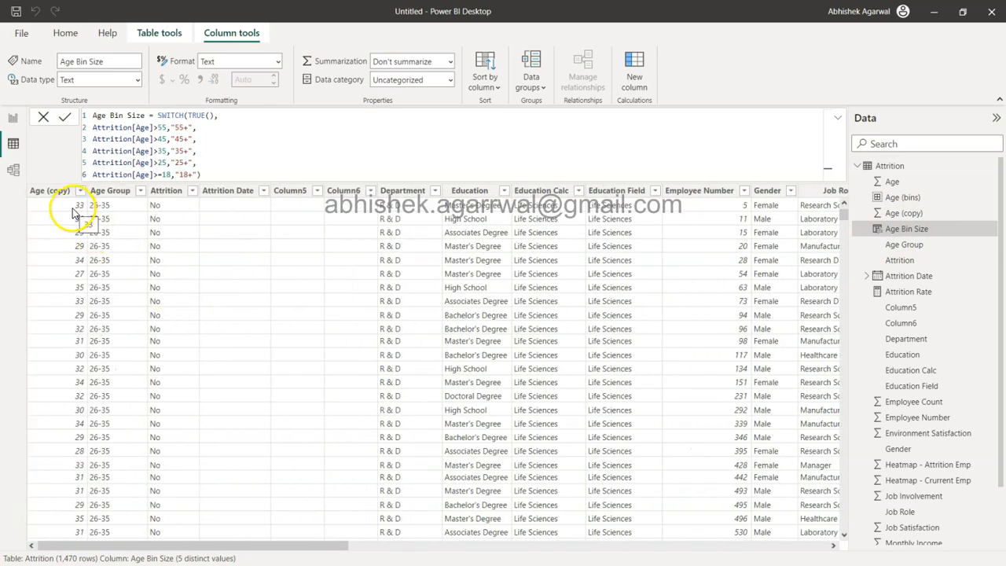
{"action": "scroll", "coordinate": [444, 293], "scroll_direction": "right", "scroll_amount": 10}
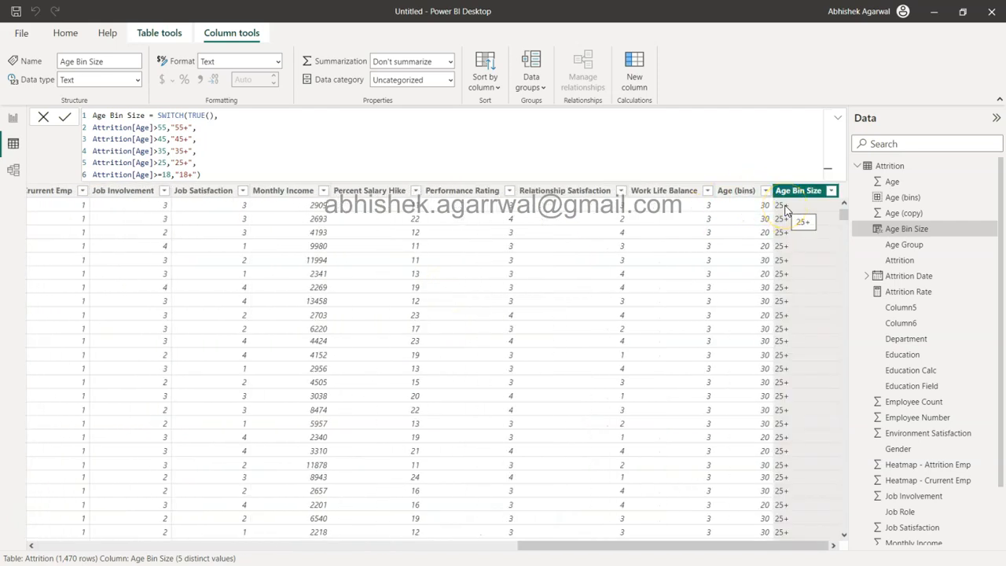
{"action": "left_click", "coordinate": [14, 117]}
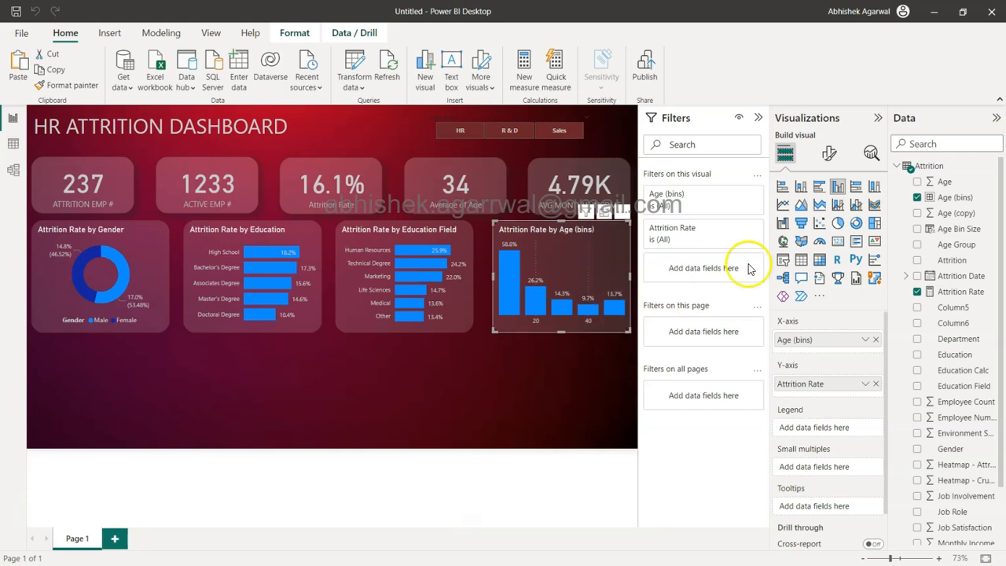
{"action": "left_click", "coordinate": [875, 340]}
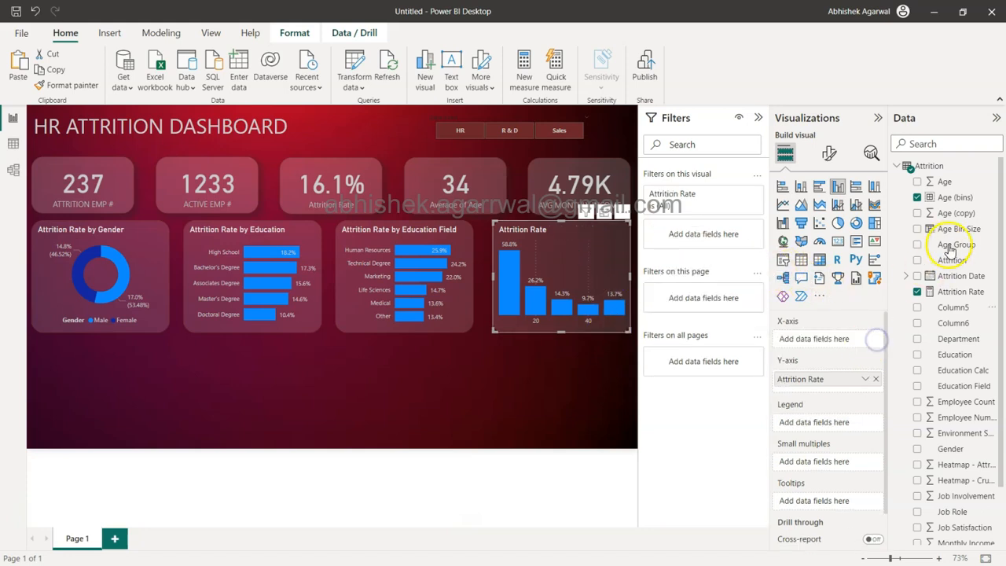
{"action": "left_click_drag", "start_coordinate": [963, 235], "coordinate": [840, 340]}
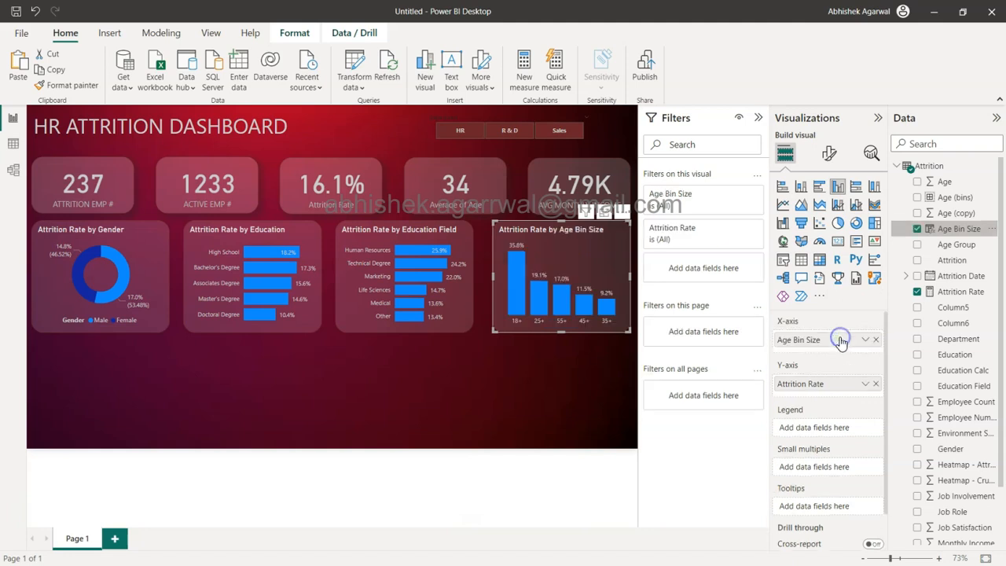
Sort the Attrition Rate by Age Bin Size chart's axis by Age Bin Size in ascending order
{"action": "left_click", "coordinate": [570, 331]}
{"action": "left_click", "coordinate": [622, 213]}
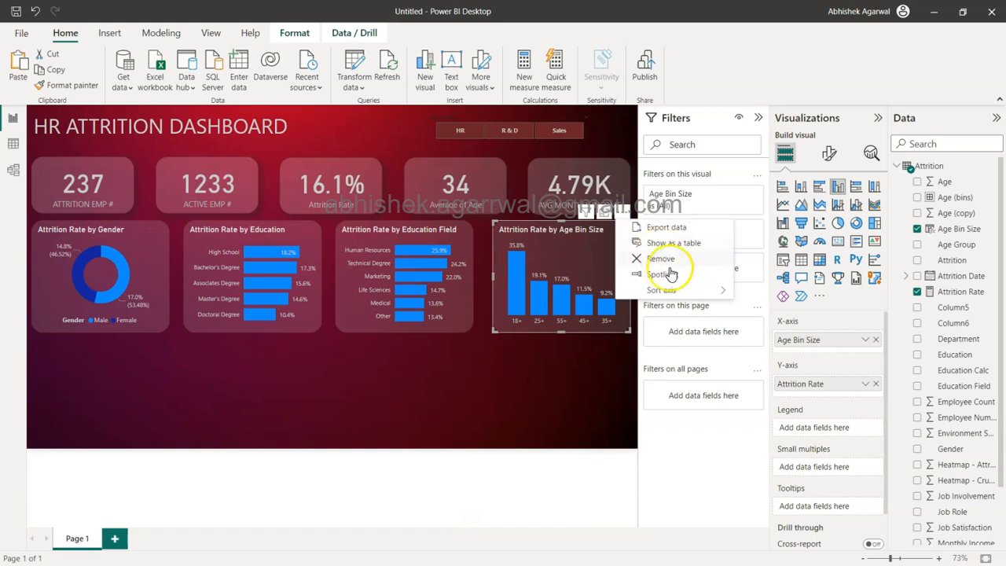
{"action": "left_click", "coordinate": [674, 291]}
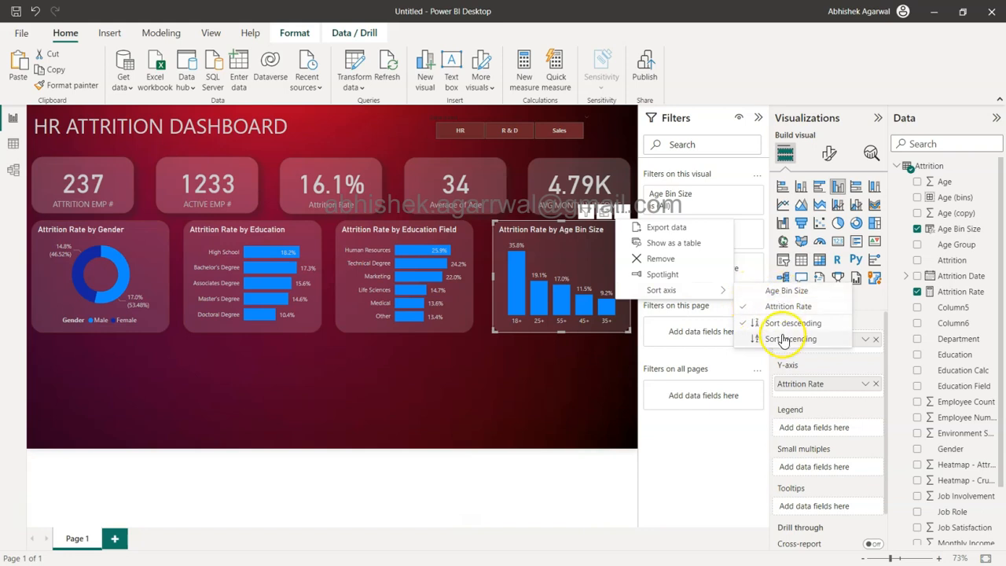
{"action": "left_click", "coordinate": [785, 292]}
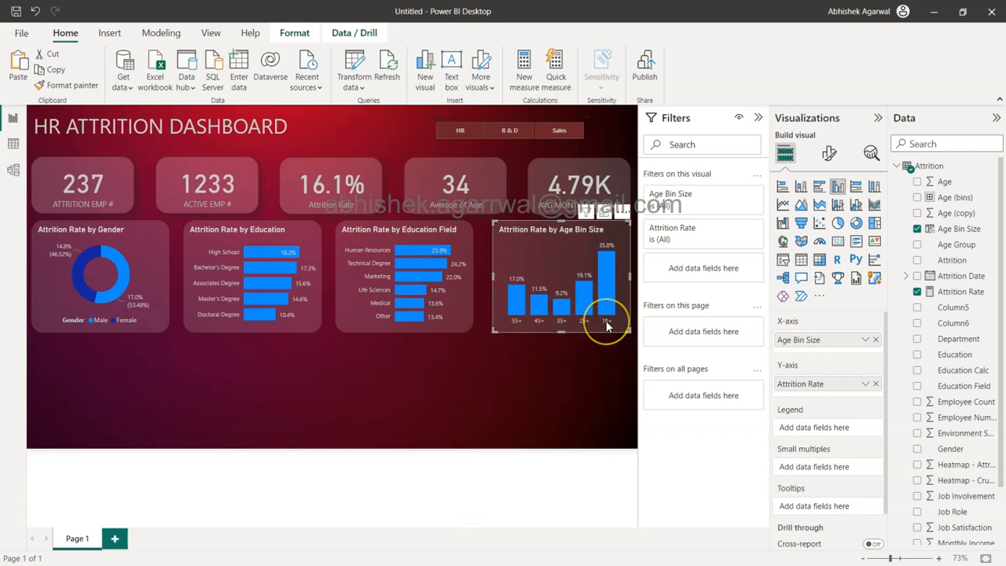
{"action": "left_click", "coordinate": [622, 210]}
{"action": "mouse_move", "coordinate": [696, 292]}
{"action": "left_click", "coordinate": [782, 341]}
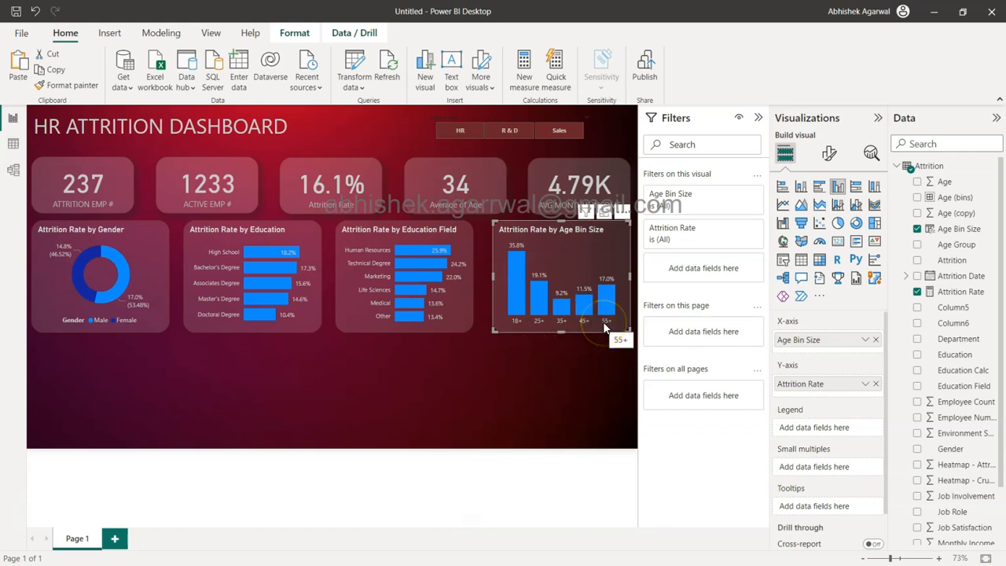
{"action": "left_click", "coordinate": [524, 367]}
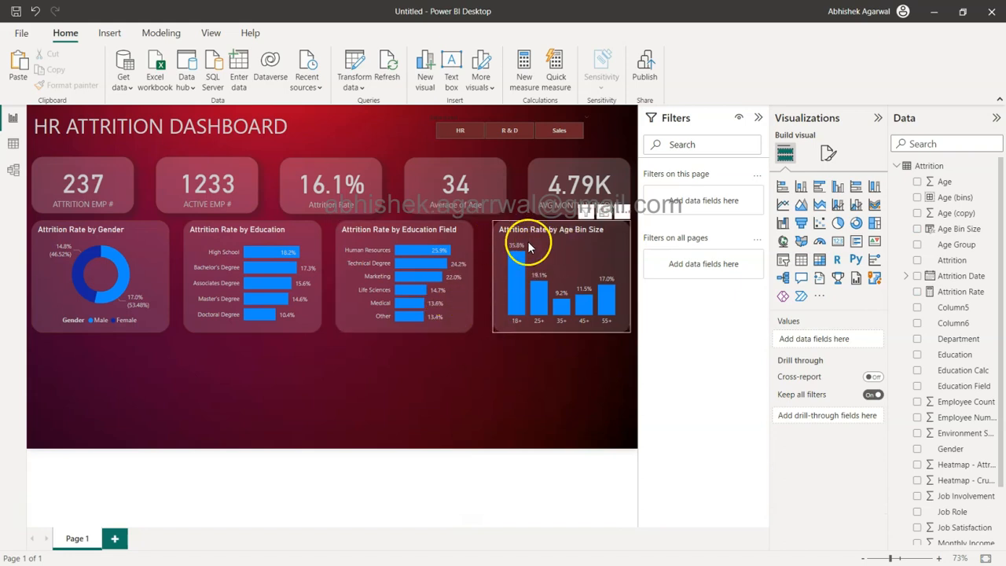
Select the four attrition rate charts in the row beneath the KPI cards and distribute them horizontally
{"action": "left_click_drag", "start_coordinate": [635, 344], "coordinate": [5, 223]}
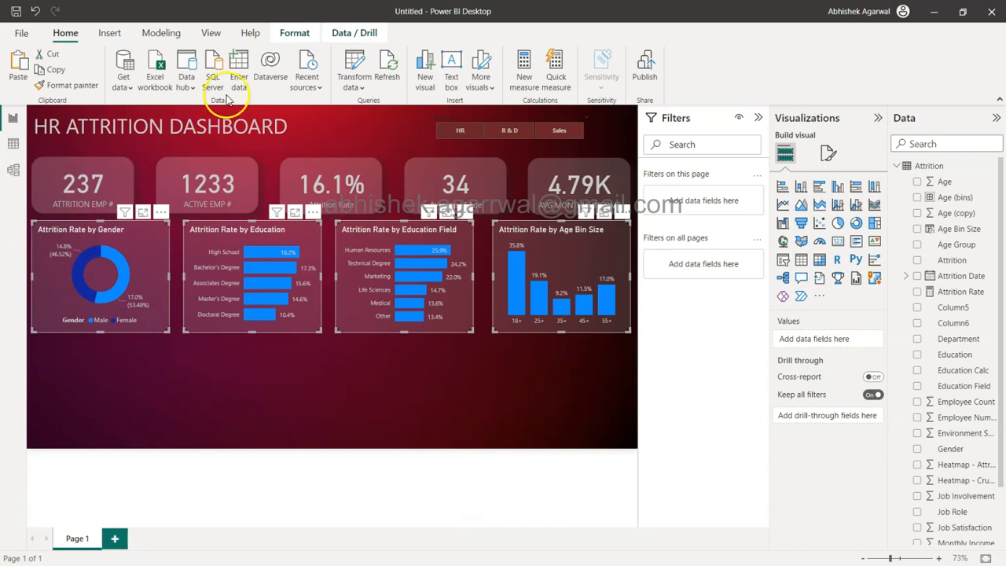
{"action": "left_click", "coordinate": [292, 32]}
{"action": "left_click", "coordinate": [280, 76]}
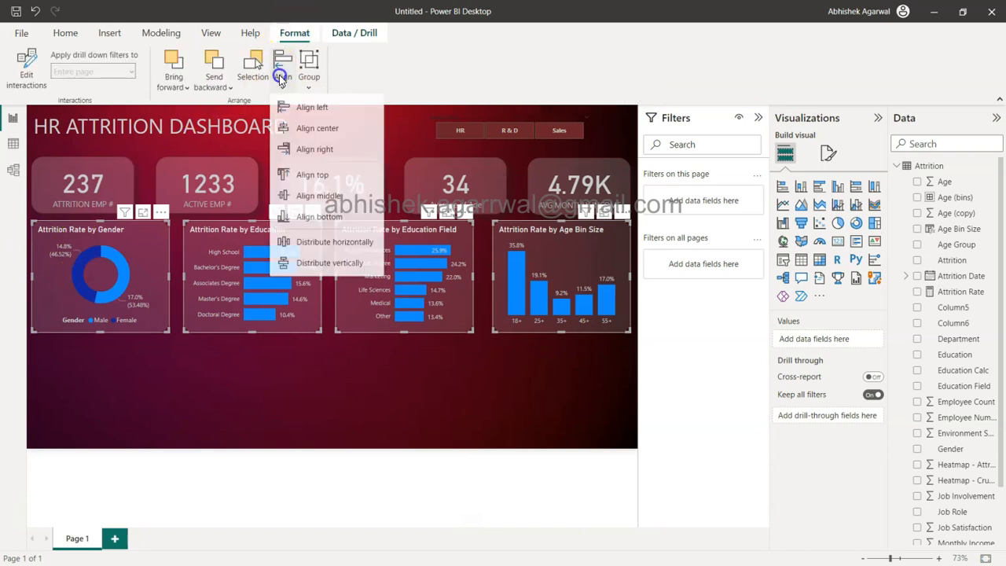
{"action": "left_click", "coordinate": [325, 248]}
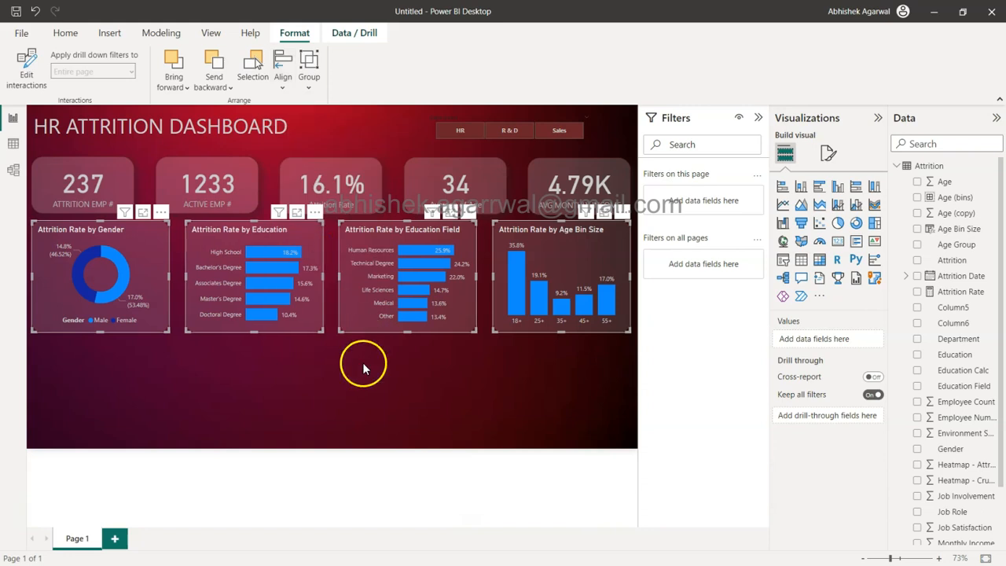
{"action": "left_click", "coordinate": [363, 365]}
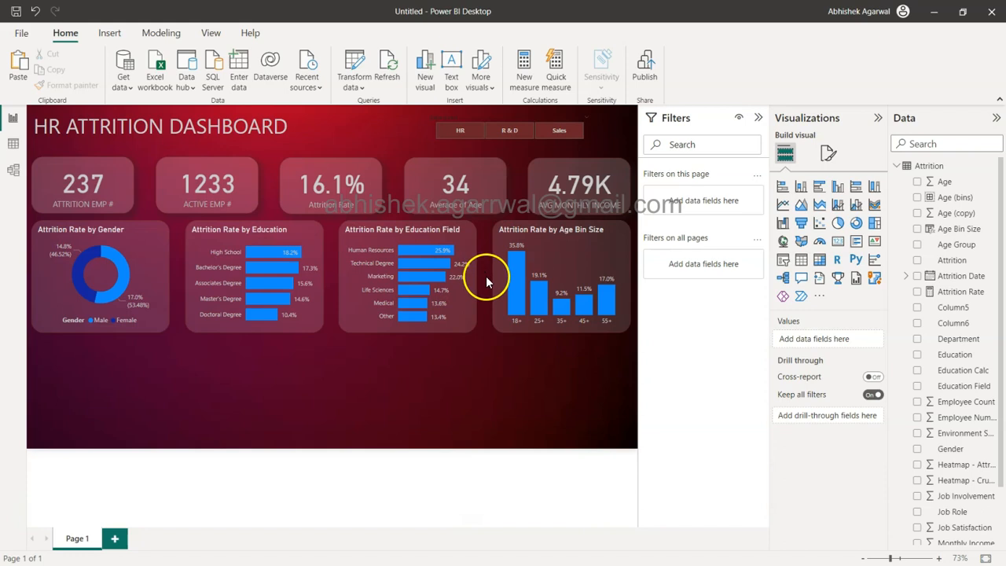
Save the report in the 1 Attrition Dashboard folder as "attrition - walkthrough"
{"action": "left_click", "coordinate": [15, 12]}
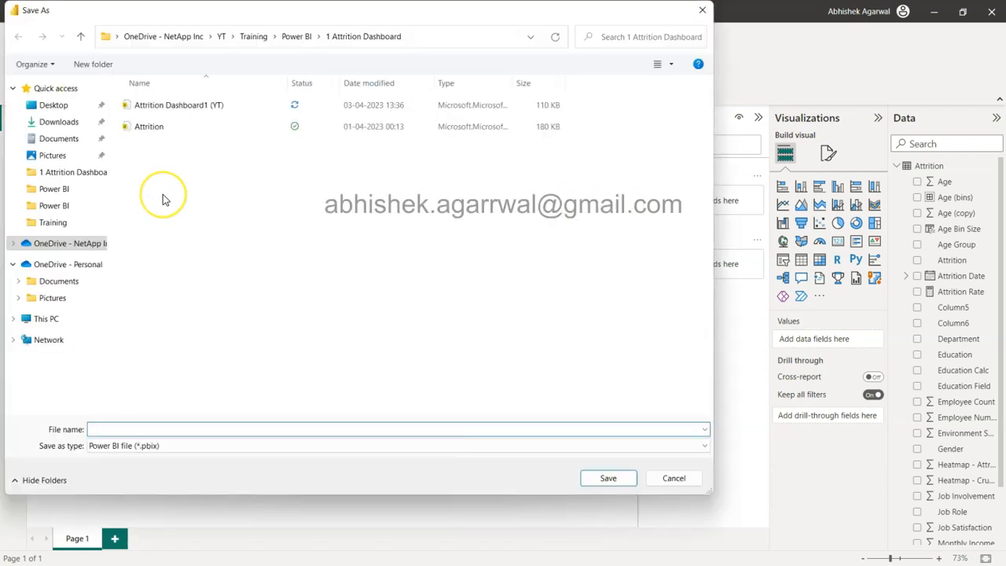
{"action": "type", "text": "attrit"}
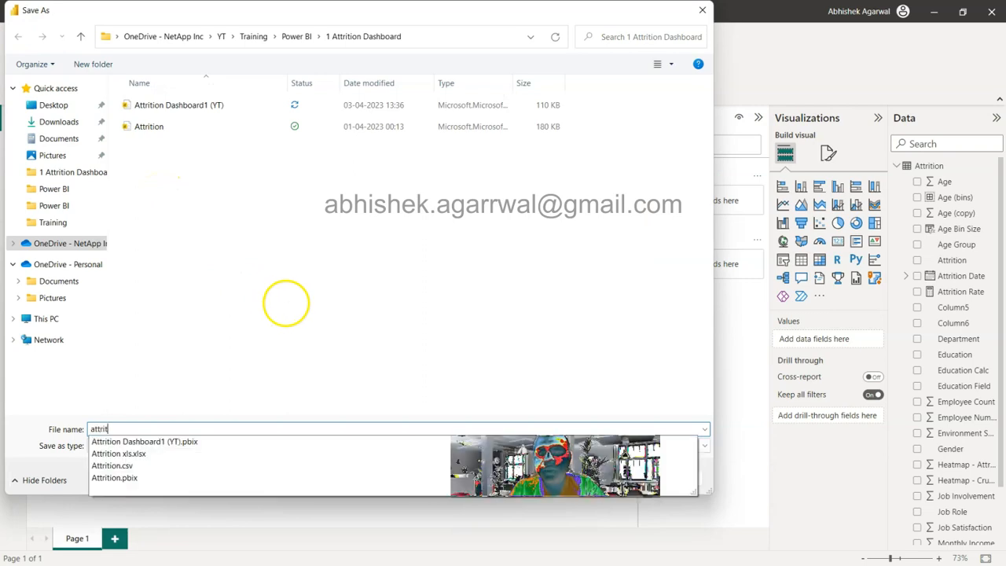
{"action": "type", "text": "ion - walkthr"}
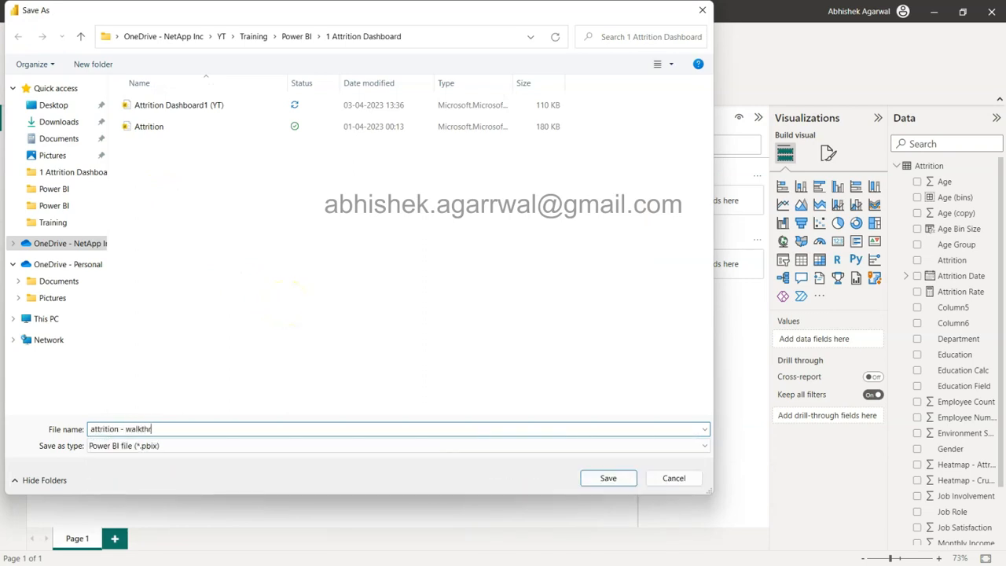
{"action": "type", "text": "ough"}
{"action": "key", "text": "Return"}
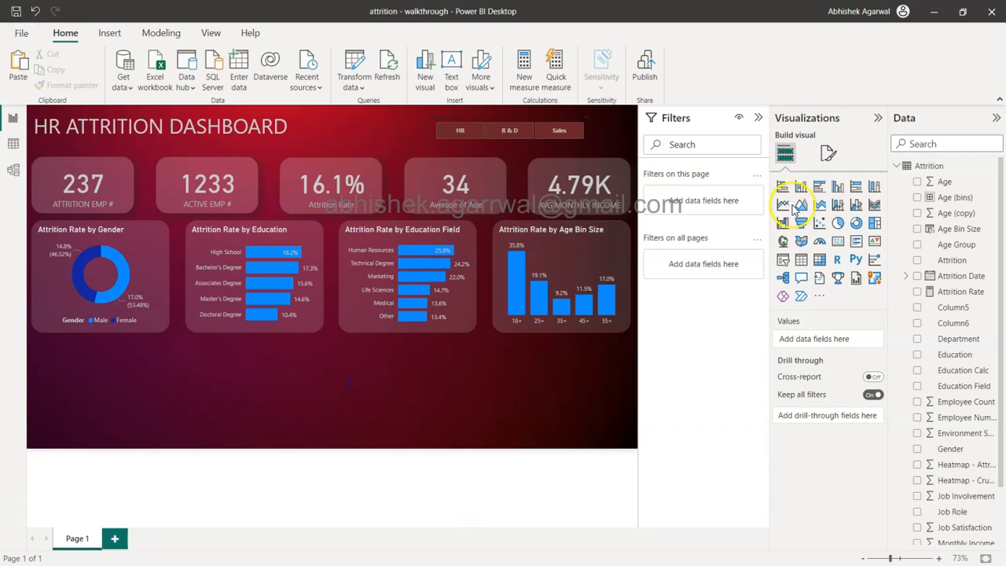
Change the report page's canvas type to Custom and set its height to 900 px
{"action": "left_click", "coordinate": [826, 157]}
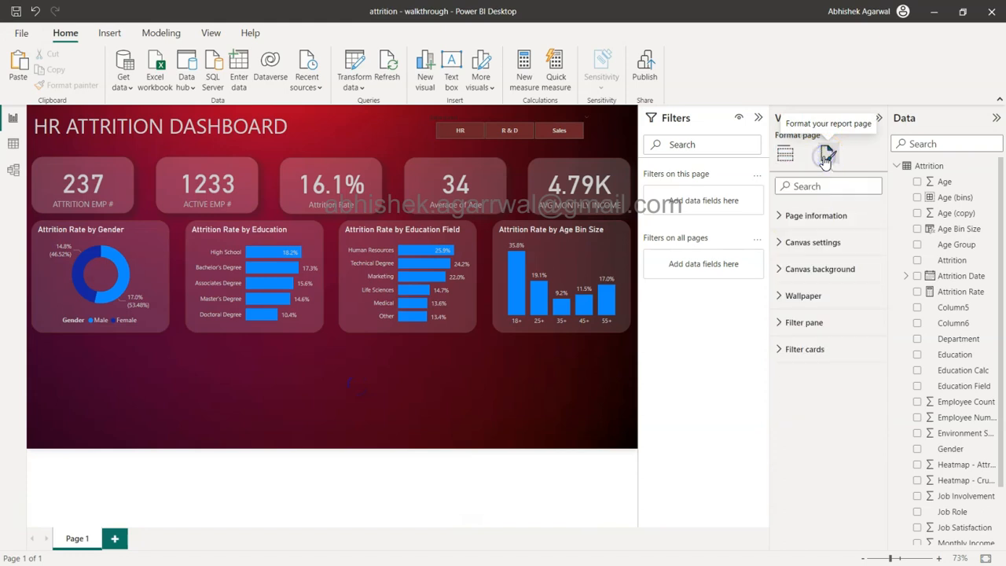
{"action": "left_click", "coordinate": [812, 245]}
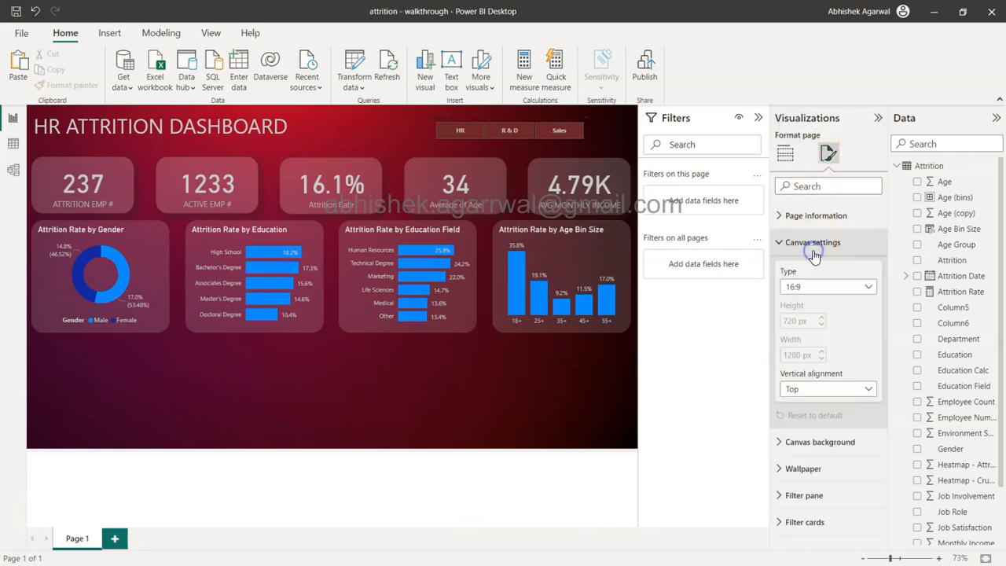
{"action": "left_click", "coordinate": [823, 289]}
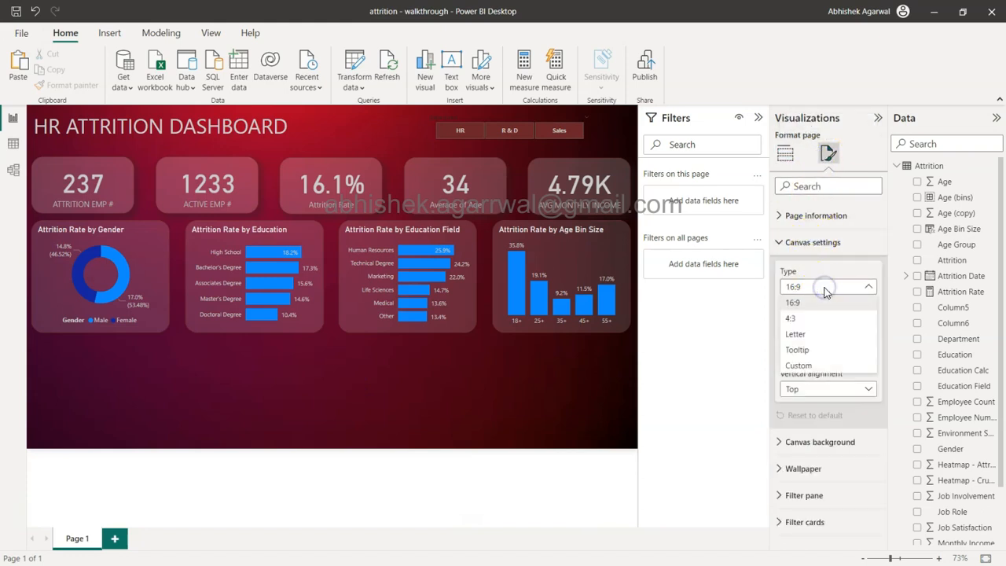
{"action": "left_click", "coordinate": [824, 365]}
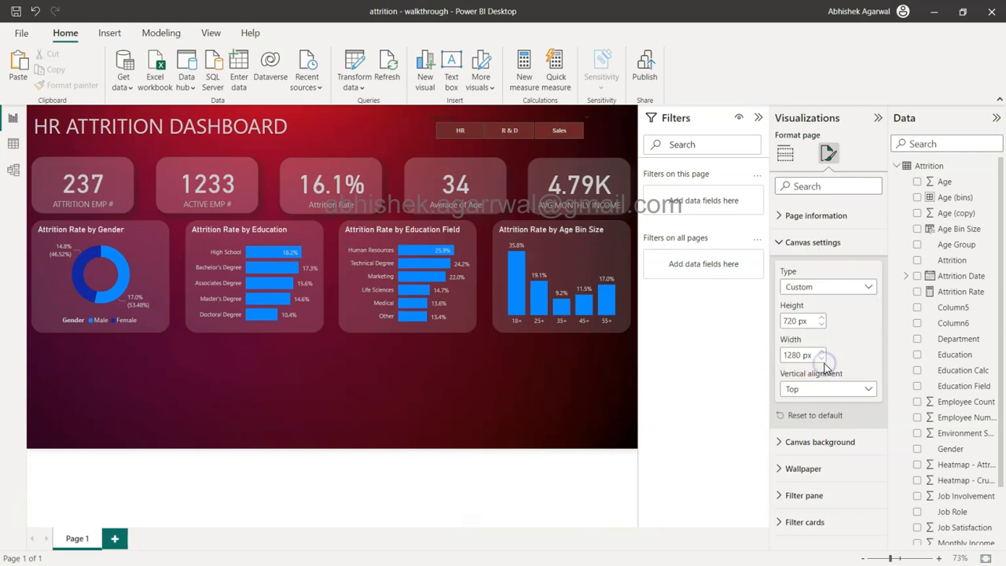
{"action": "double_click", "coordinate": [792, 321]}
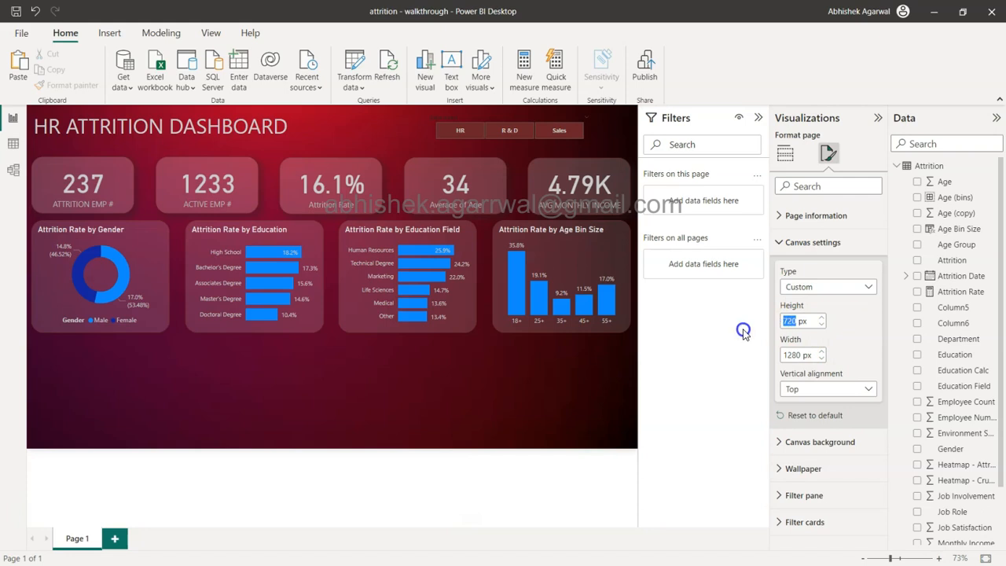
{"action": "type", "text": "900"}
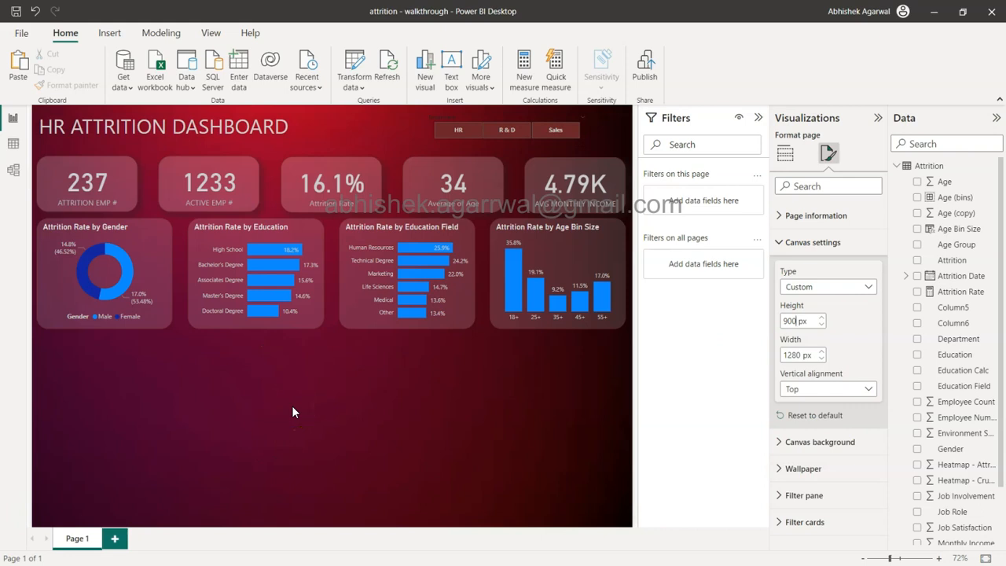
Reduce the custom canvas height to 800 px
{"action": "double_click", "coordinate": [790, 321]}
{"action": "left_click_drag", "start_coordinate": [791, 321], "coordinate": [784, 321]}
{"action": "type", "text": "8"}
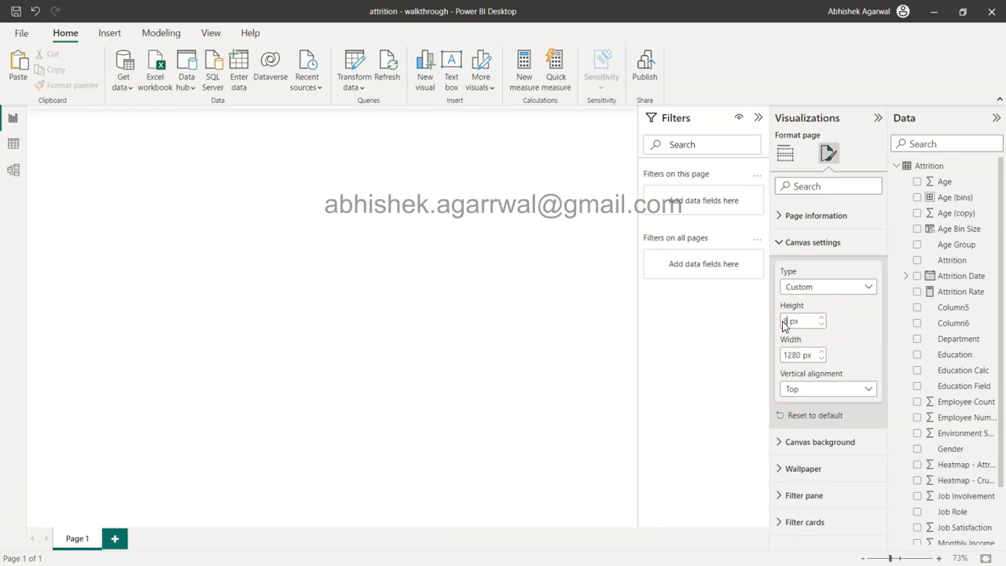
{"action": "type", "text": "00"}
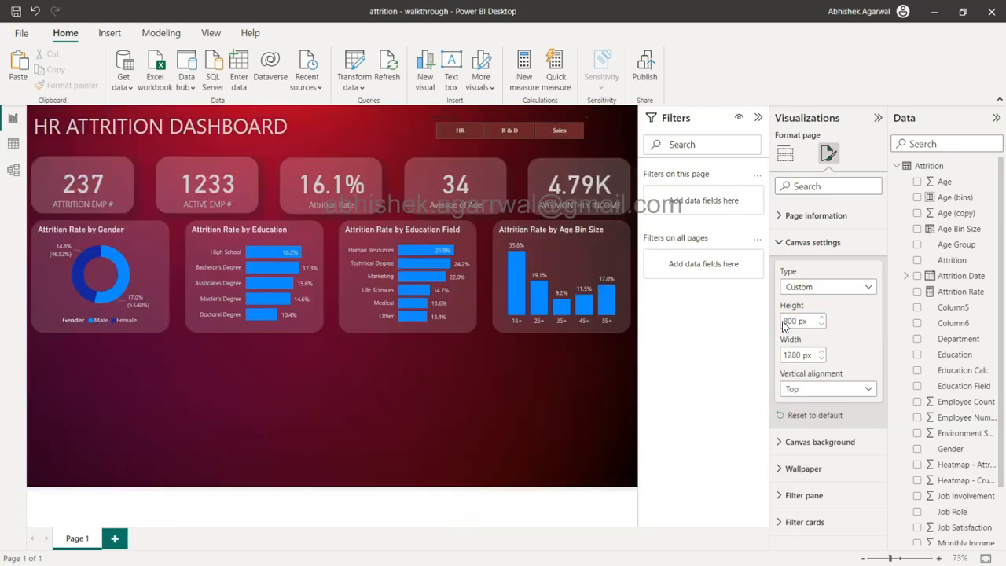
Duplicate the Attrition Rate by Education chart and place the copy beneath the gender chart
{"action": "left_click", "coordinate": [321, 420]}
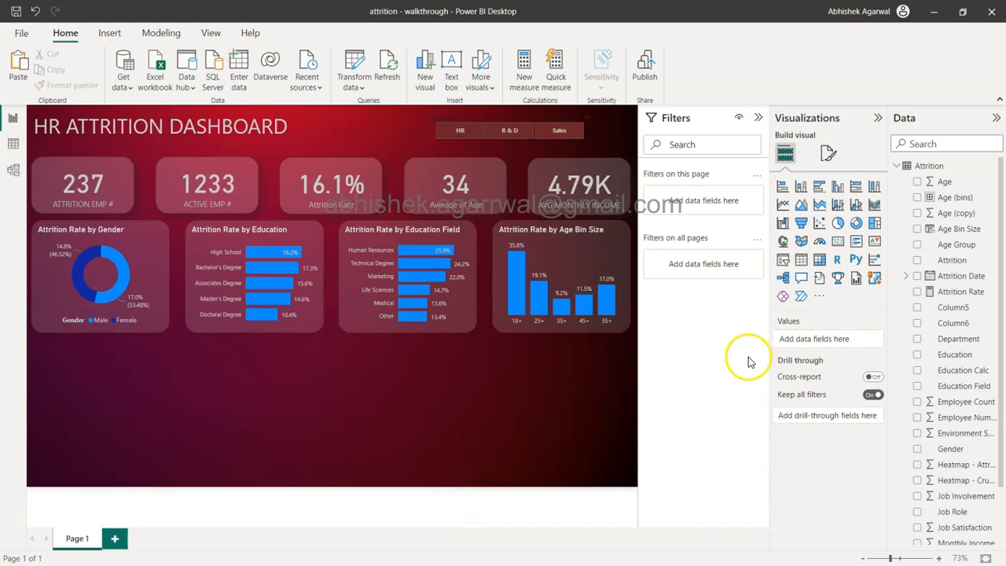
{"action": "left_click", "coordinate": [310, 230]}
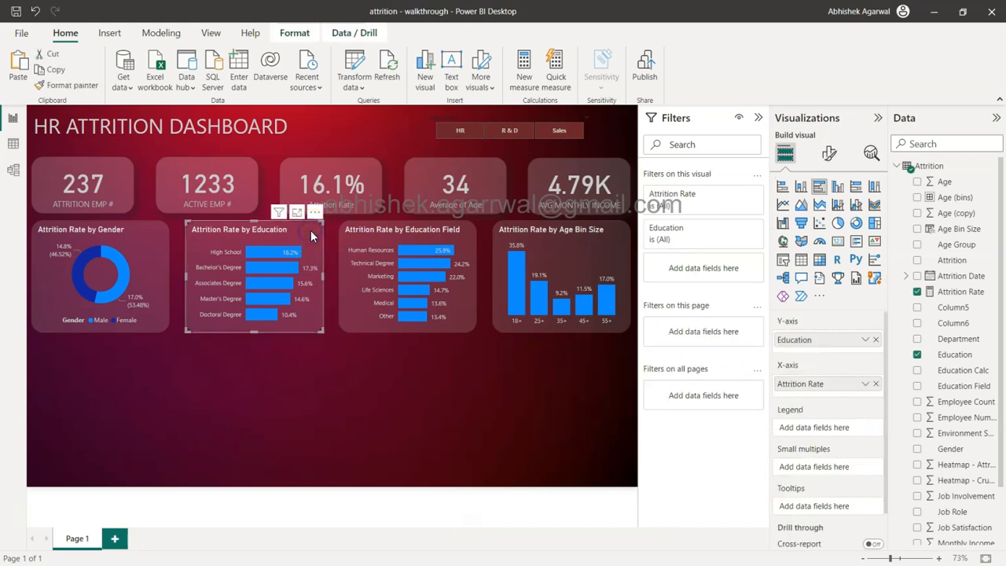
{"action": "key", "text": "ctrl+v"}
{"action": "left_click_drag", "start_coordinate": [310, 230], "coordinate": [158, 355]}
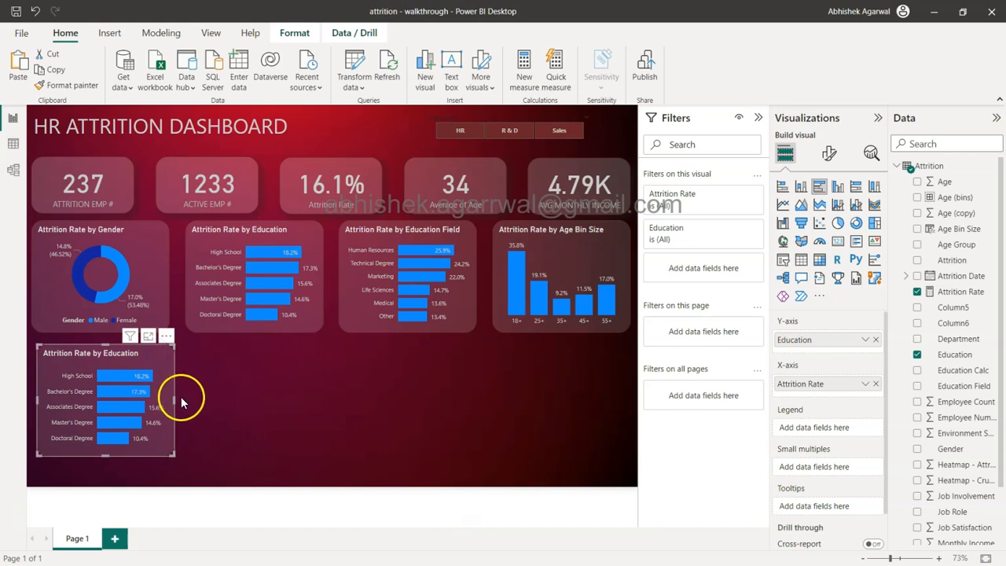
Enlarge the copied education chart to span the width of the two charts above and reach nearly to the canvas's lower edge
{"action": "left_click_drag", "start_coordinate": [173, 399], "coordinate": [321, 386]}
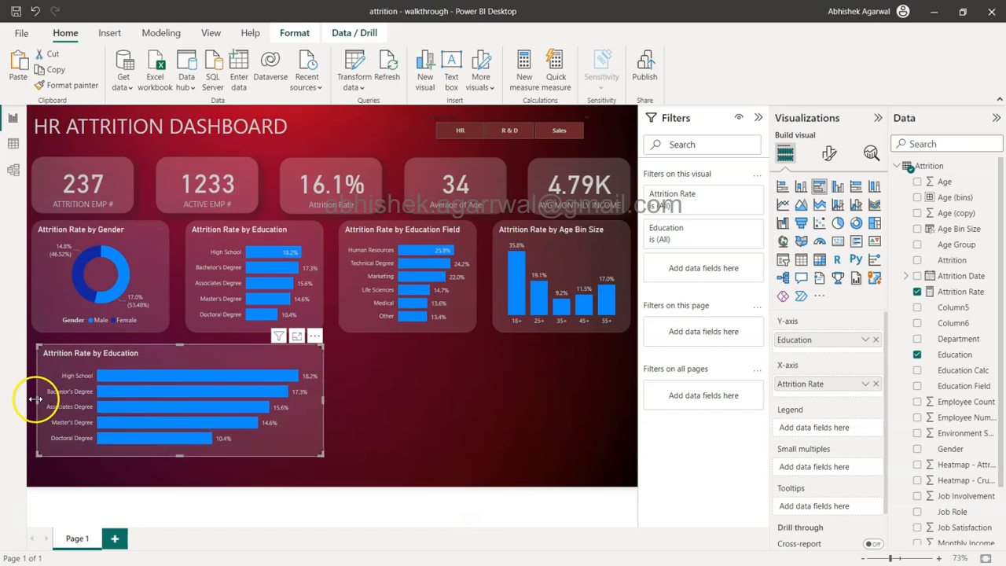
{"action": "left_click_drag", "start_coordinate": [36, 403], "coordinate": [30, 401]}
{"action": "left_click_drag", "start_coordinate": [178, 455], "coordinate": [179, 481]}
{"action": "left_click", "coordinate": [180, 482]}
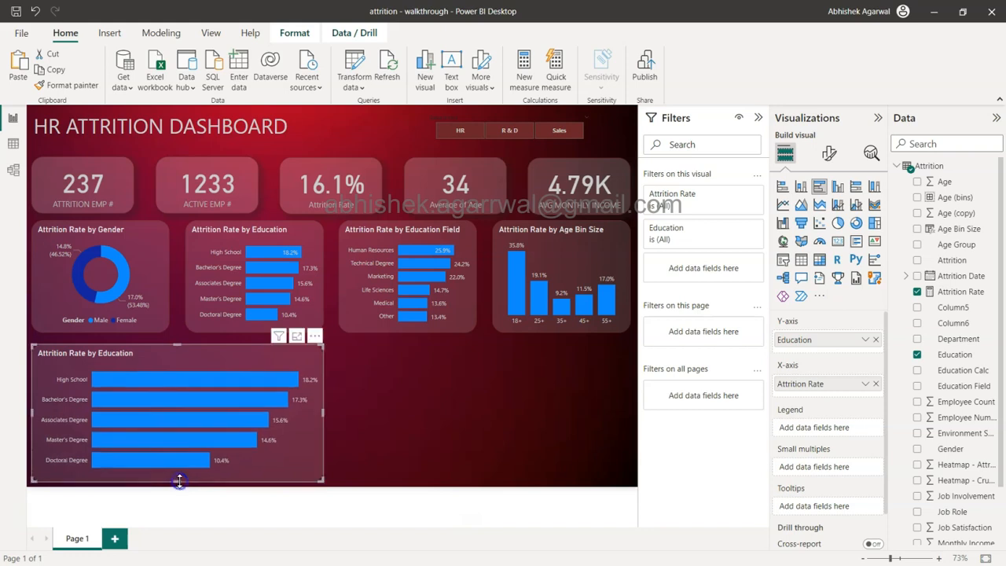
Replace Education with Job Role on the enlarged bar chart's Y-axis
{"action": "scroll", "coordinate": [917, 317], "scroll_direction": "down", "scroll_amount": 2}
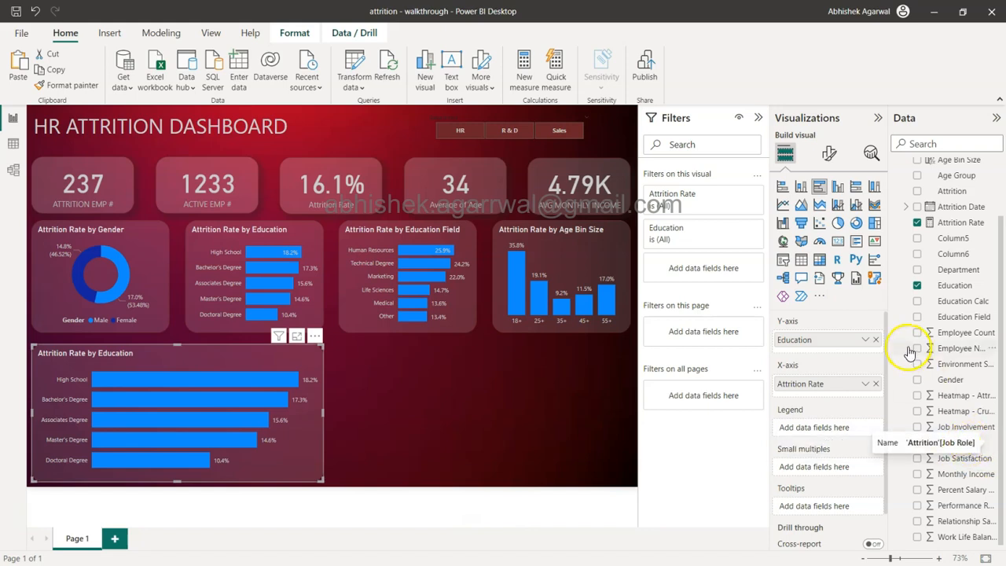
{"action": "left_click", "coordinate": [875, 340]}
{"action": "left_click_drag", "start_coordinate": [952, 442], "coordinate": [819, 341]}
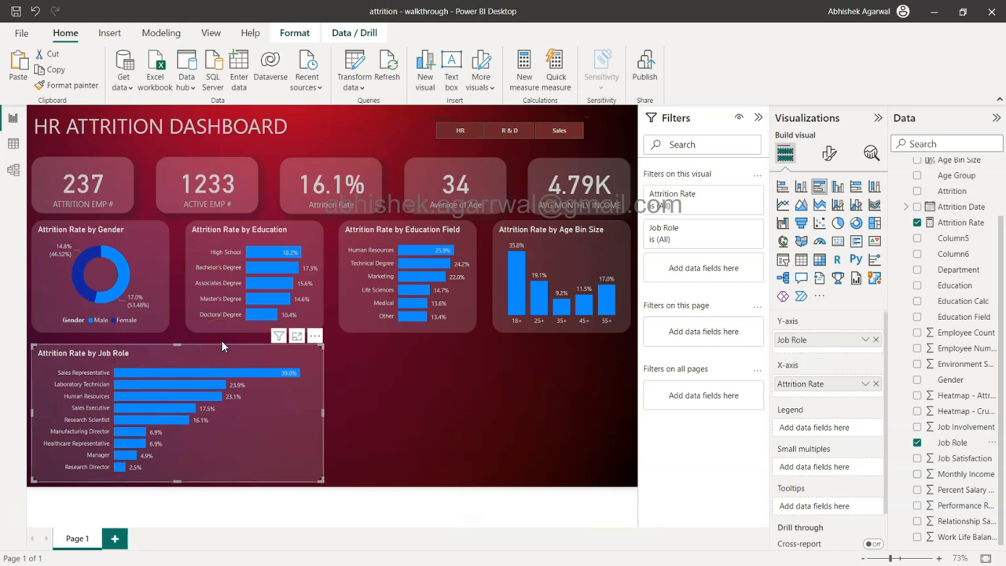
Duplicate the Attrition Rate by Job Role chart and place the copy beside it, beneath the education field and age bin charts
{"action": "left_click", "coordinate": [394, 368]}
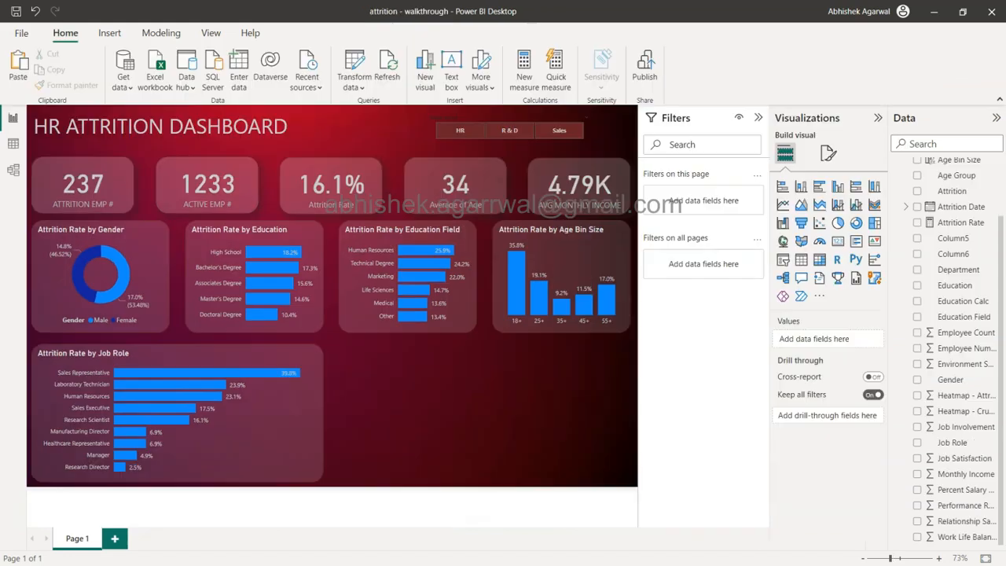
{"action": "left_click", "coordinate": [301, 357]}
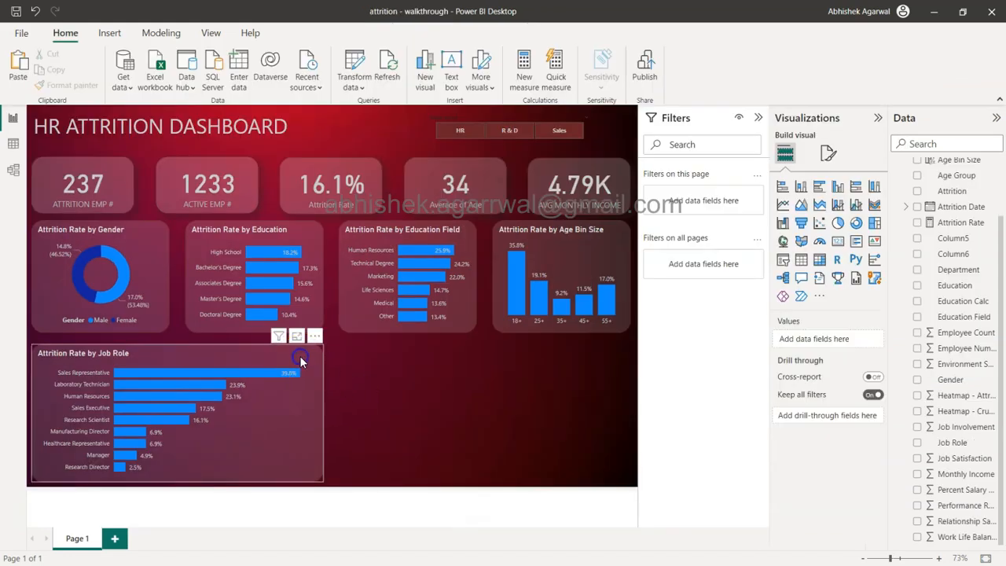
{"action": "left_click_drag", "start_coordinate": [300, 355], "coordinate": [614, 362]}
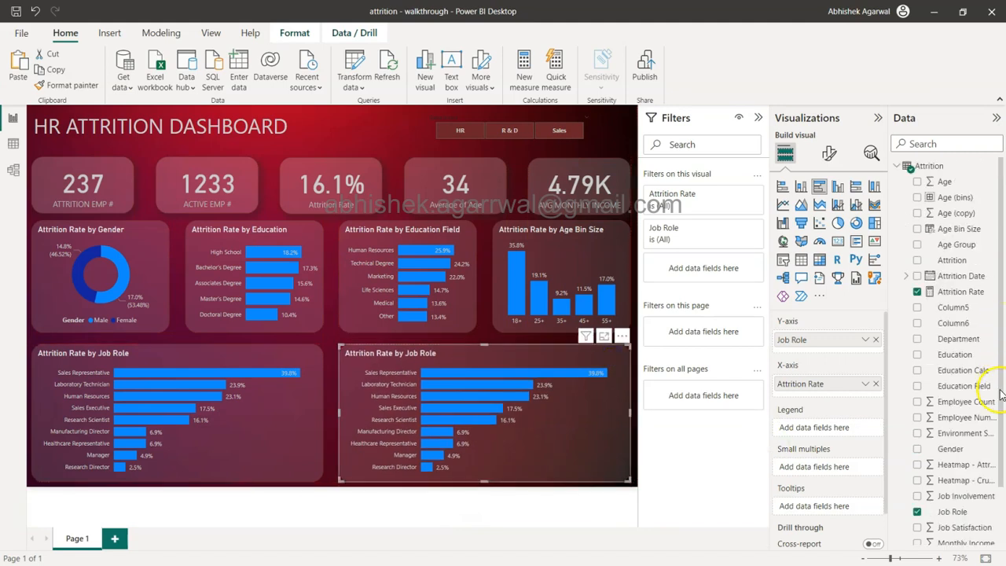
Convert the copied job role chart into an area chart with only the sum of Employee Count on its Y-axis
{"action": "left_click", "coordinate": [876, 383]}
{"action": "scroll", "coordinate": [954, 471], "scroll_direction": "down", "scroll_amount": 2}
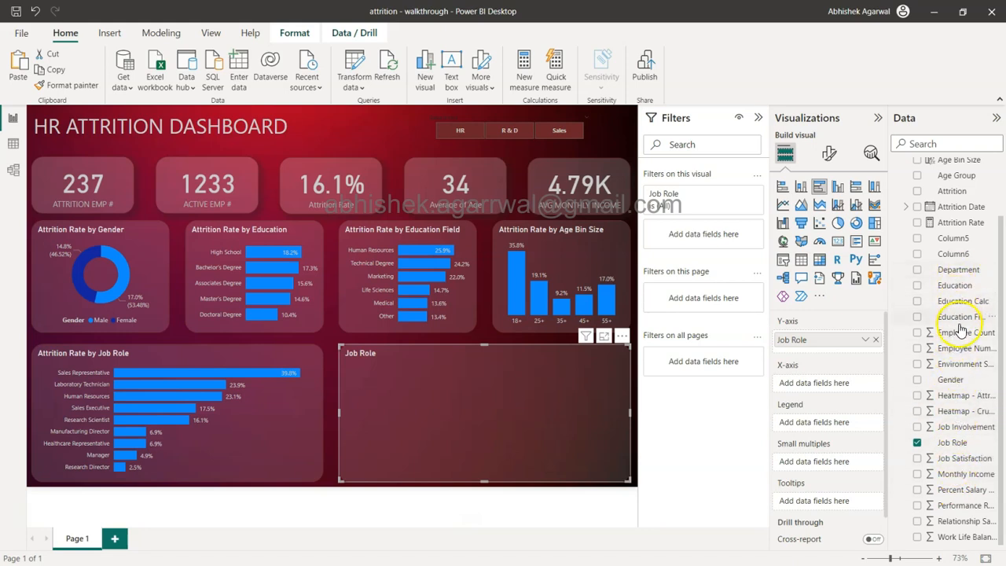
{"action": "left_click_drag", "start_coordinate": [964, 332], "coordinate": [837, 346]}
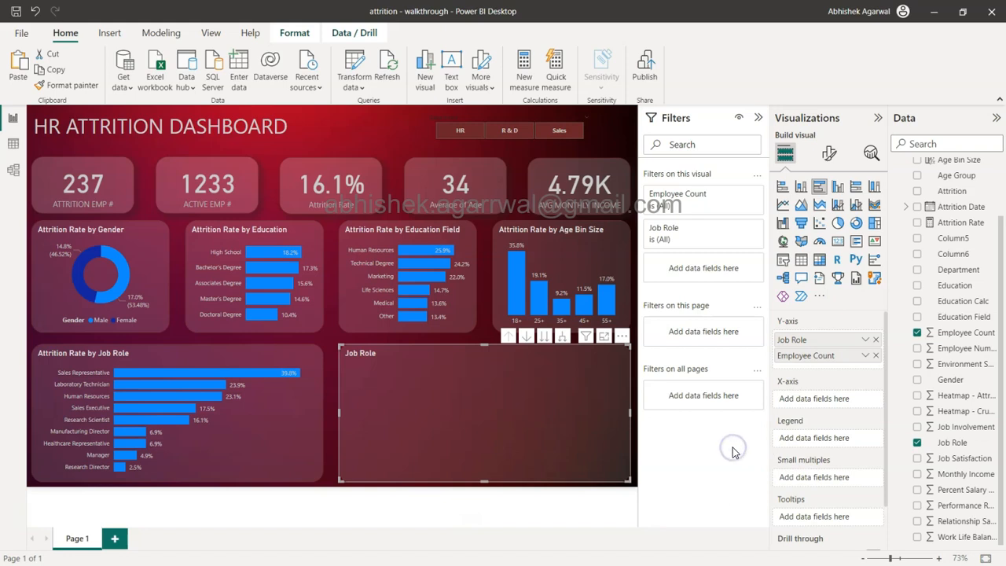
{"action": "left_click", "coordinate": [876, 339]}
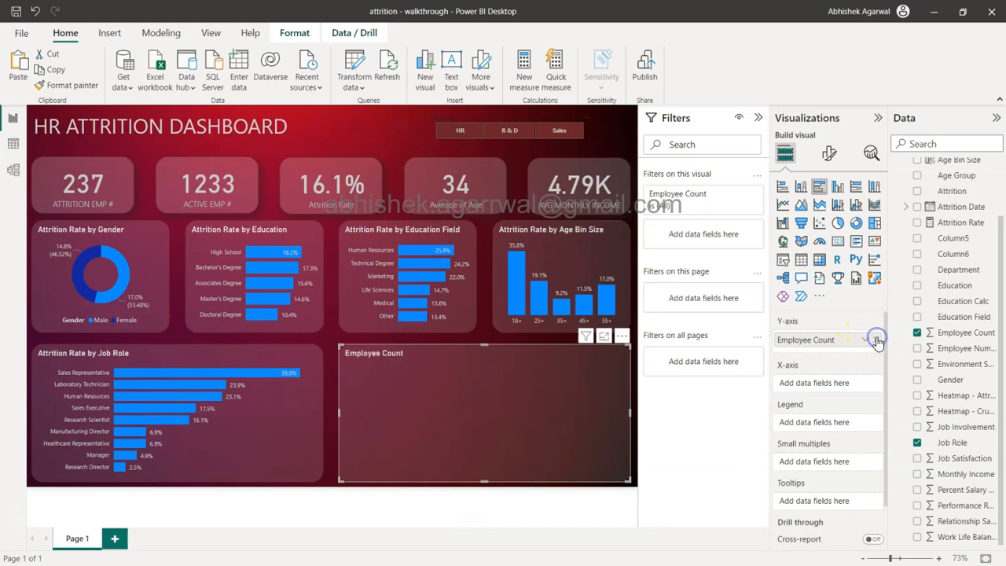
{"action": "left_click", "coordinate": [803, 207]}
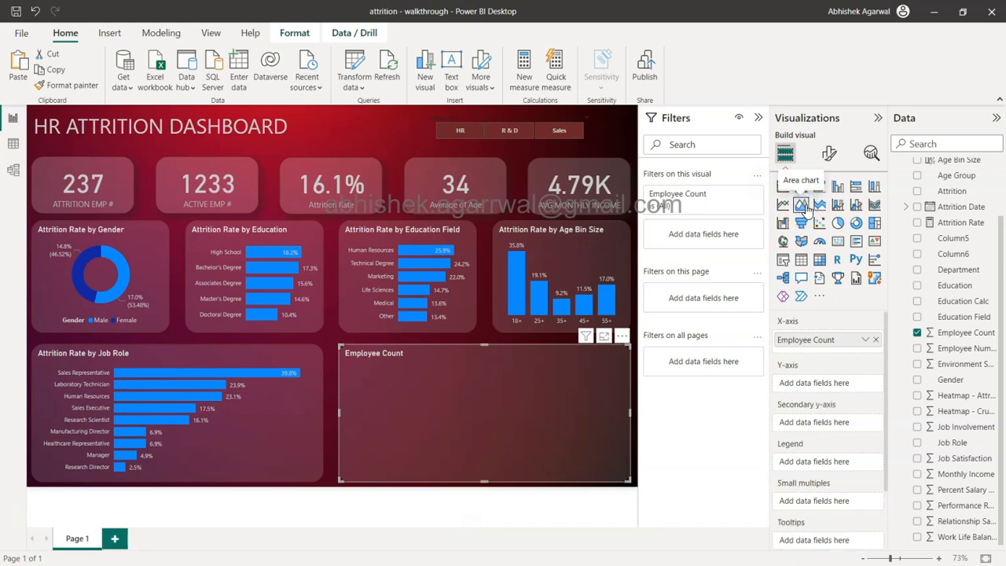
{"action": "left_click_drag", "start_coordinate": [817, 343], "coordinate": [818, 387]}
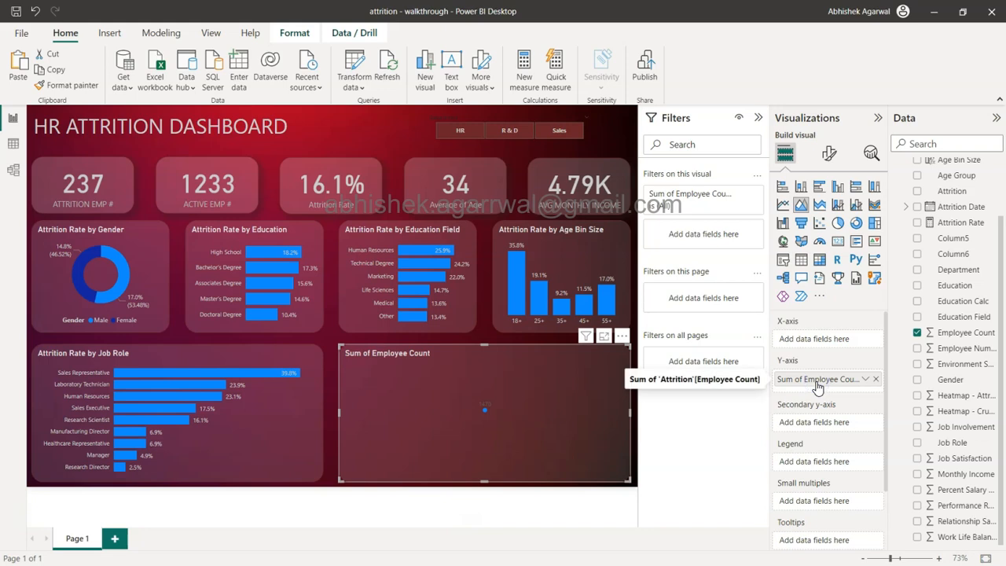
Put Attrition Date on the area chart's X-axis as plain dates instead of the date hierarchy
{"action": "left_click_drag", "start_coordinate": [959, 208], "coordinate": [829, 338]}
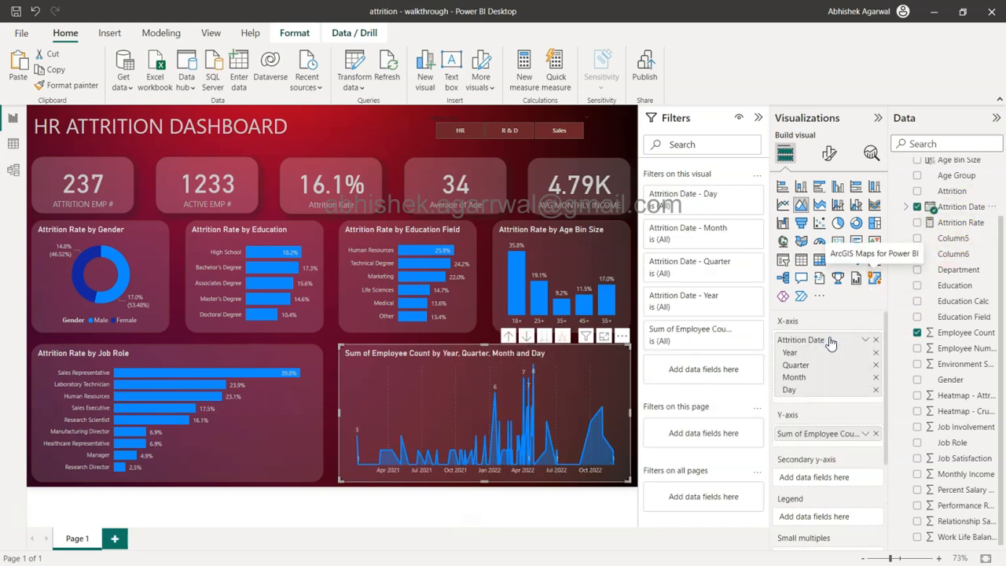
{"action": "left_click", "coordinate": [864, 341]}
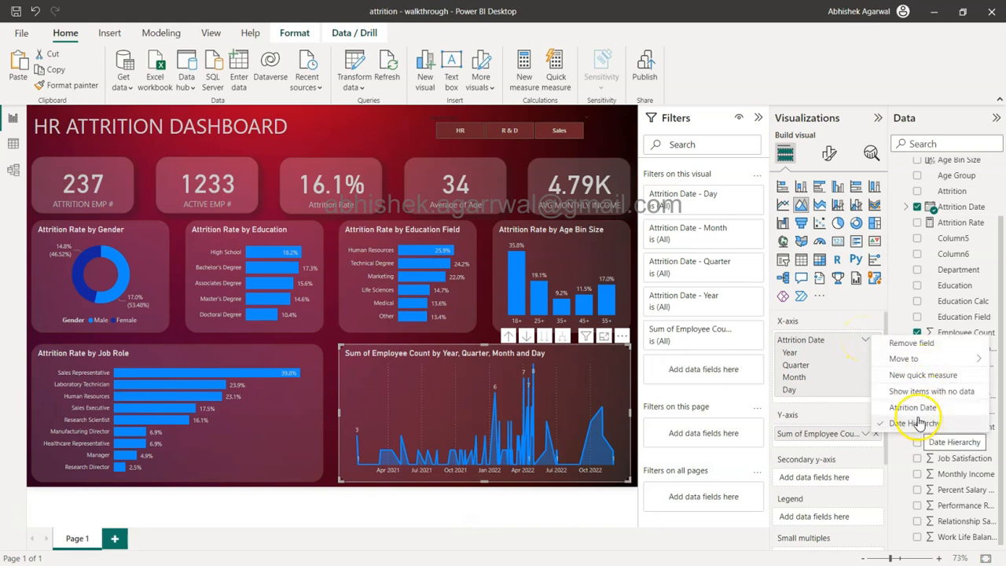
{"action": "left_click", "coordinate": [918, 408]}
{"action": "left_click", "coordinate": [755, 402]}
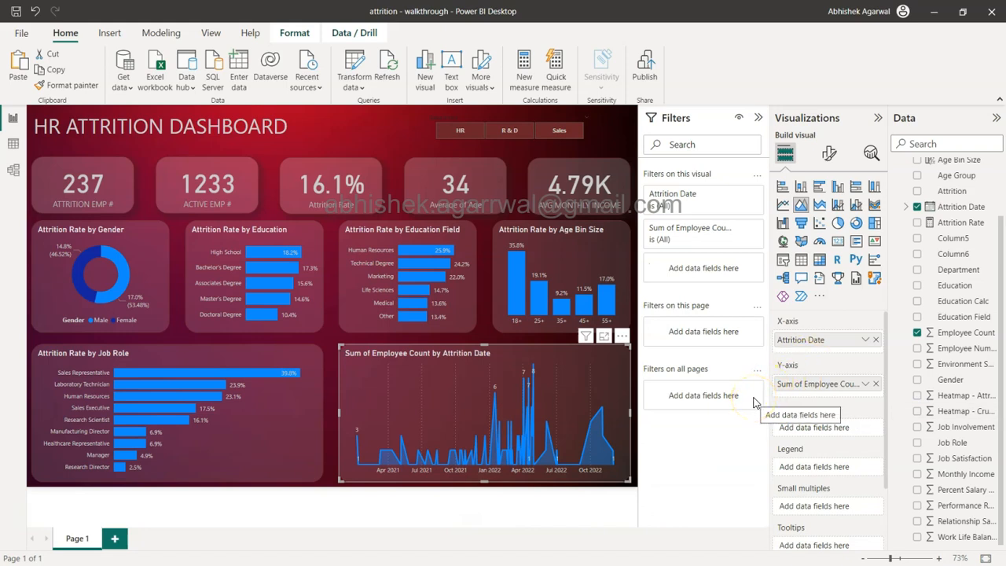
Switch to the Attrition Dashboard1 (YT) report and examine how its Attrition Trend by Date area chart is built
{"action": "mouse_move", "coordinate": [507, 400]}
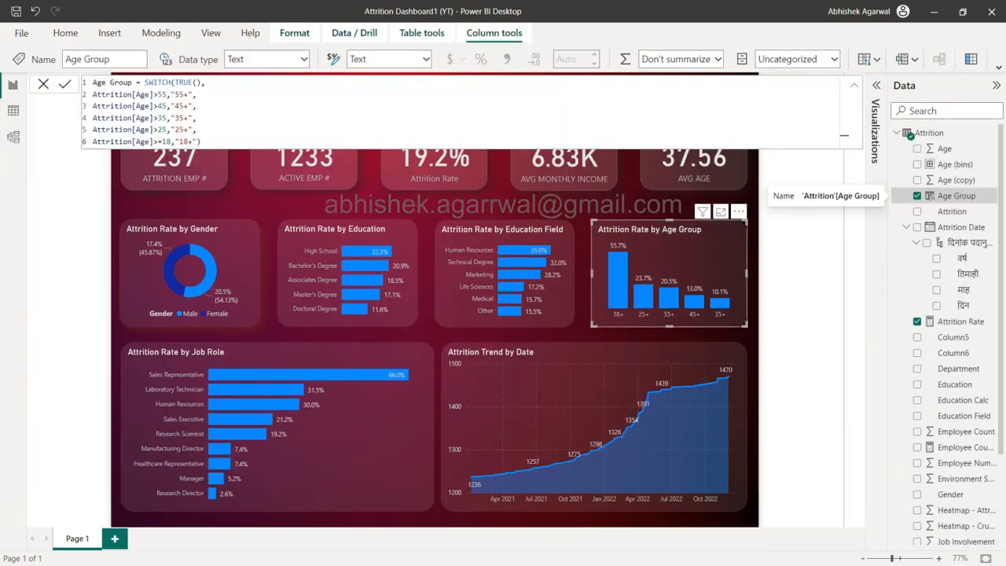
{"action": "left_click", "coordinate": [684, 395]}
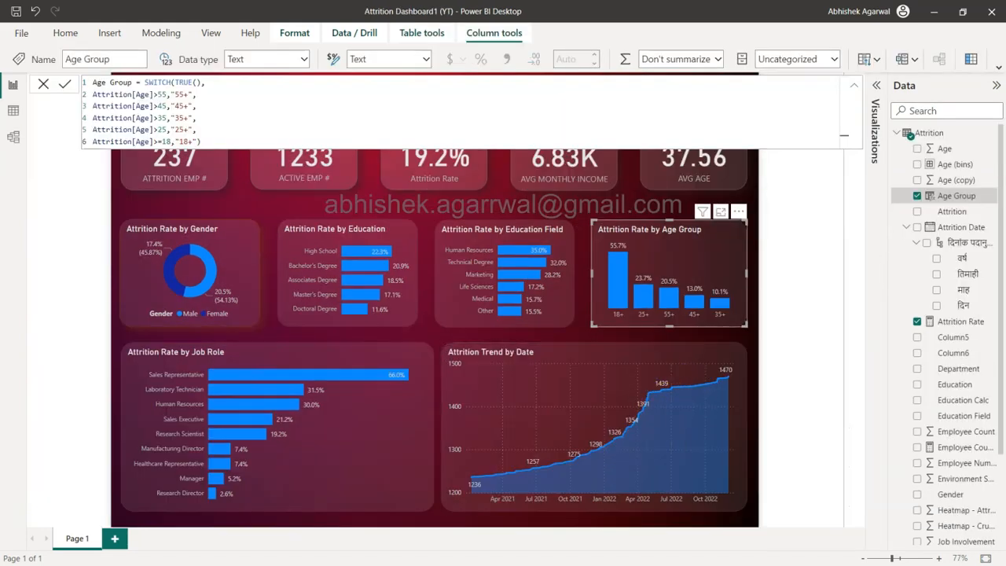
{"action": "left_click", "coordinate": [660, 402]}
{"action": "left_click", "coordinate": [665, 399]}
{"action": "left_click", "coordinate": [680, 399]}
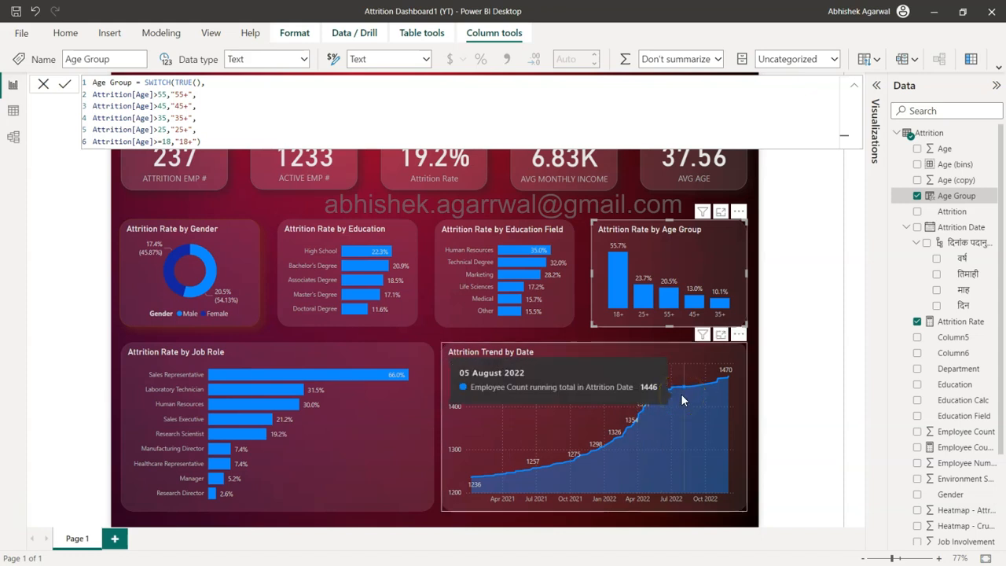
{"action": "left_click", "coordinate": [709, 491]}
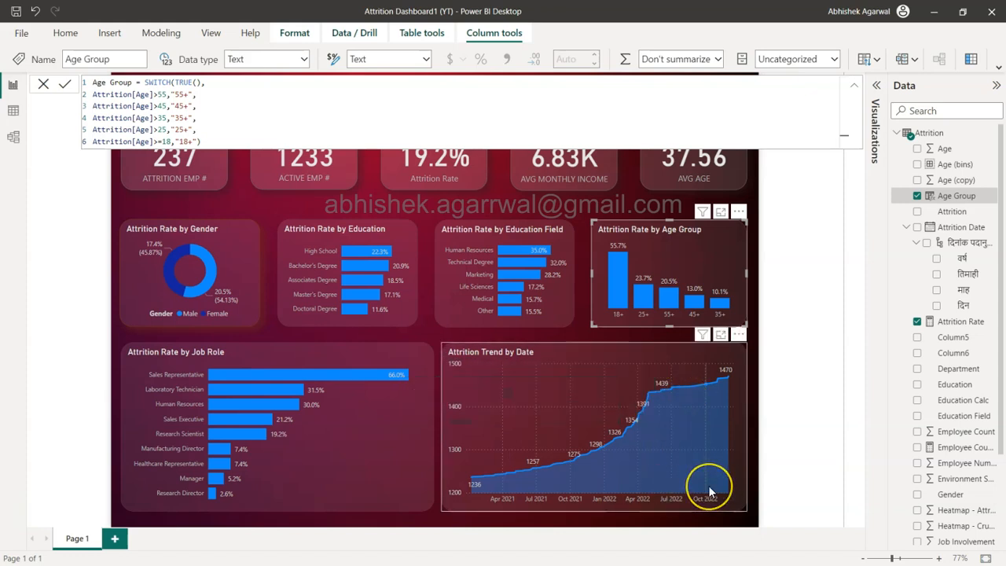
{"action": "mouse_move", "coordinate": [709, 491]}
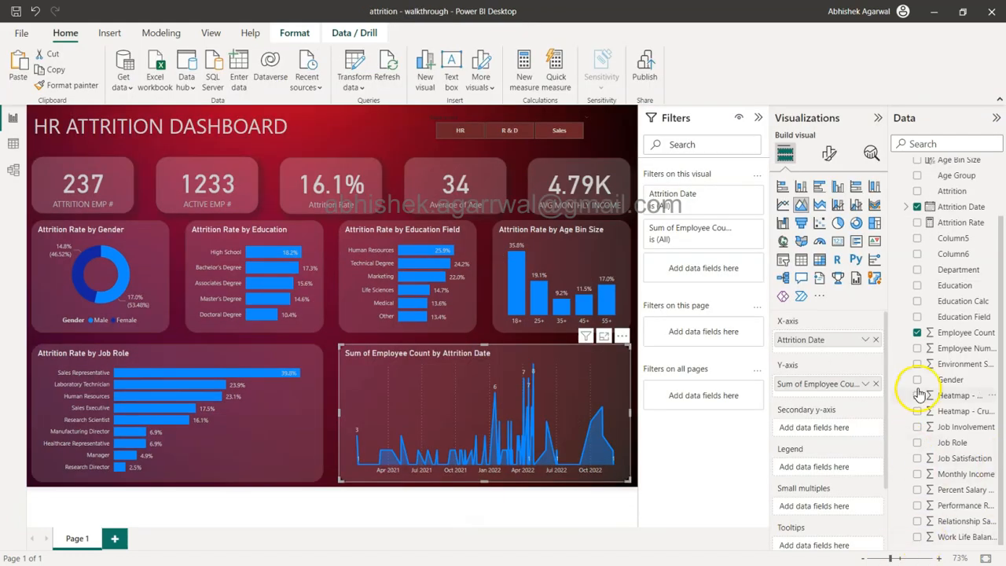
Back in the attrition - walkthrough report, start a quick measure from Employee Count using the Running total calculation
{"action": "left_click", "coordinate": [957, 335]}
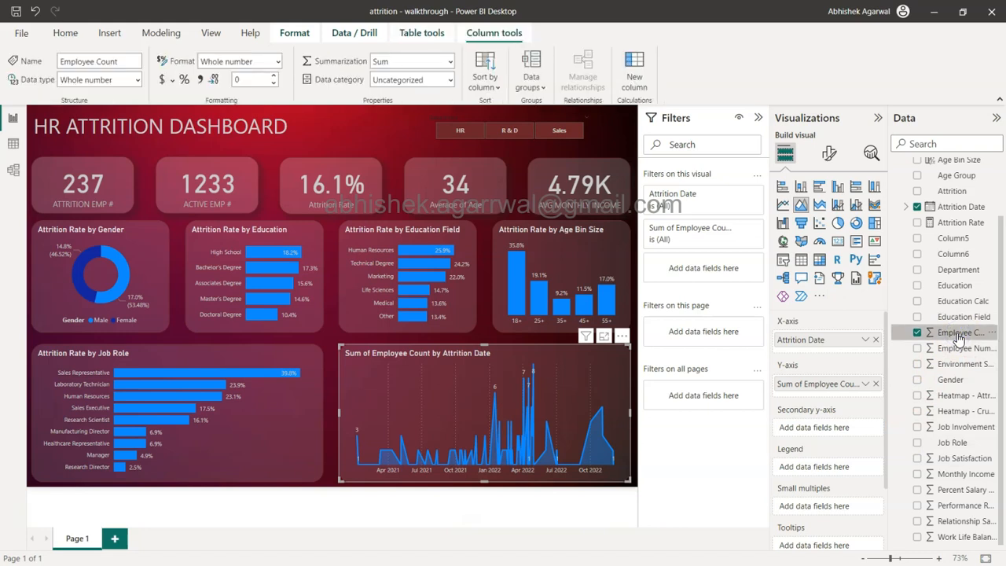
{"action": "left_click", "coordinate": [991, 332]}
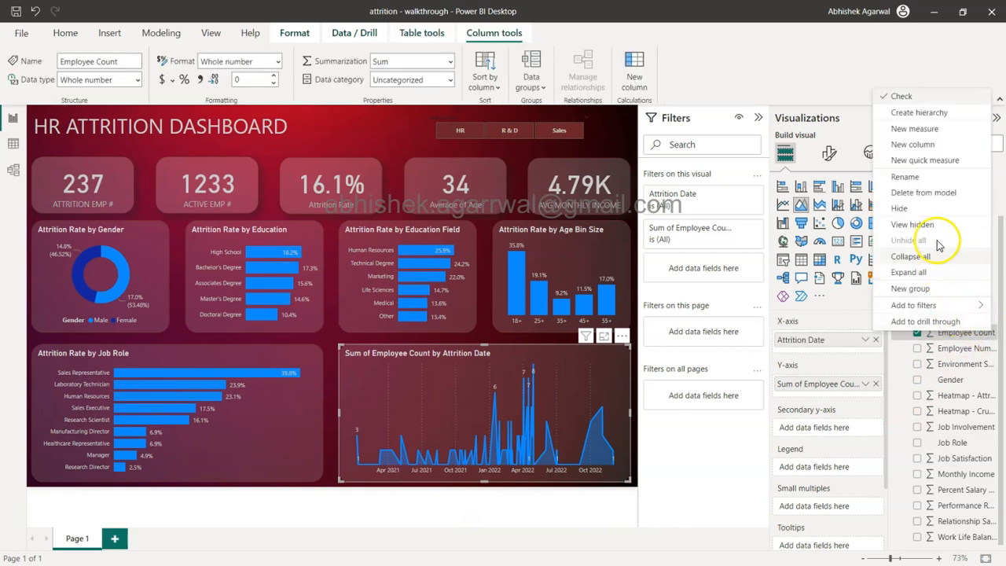
{"action": "left_click", "coordinate": [927, 161]}
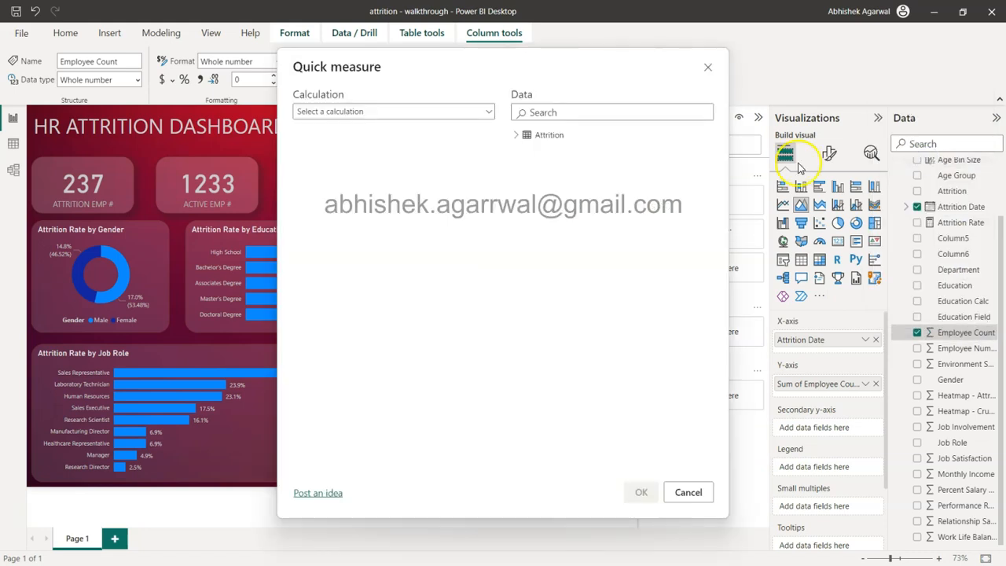
{"action": "left_click", "coordinate": [476, 117]}
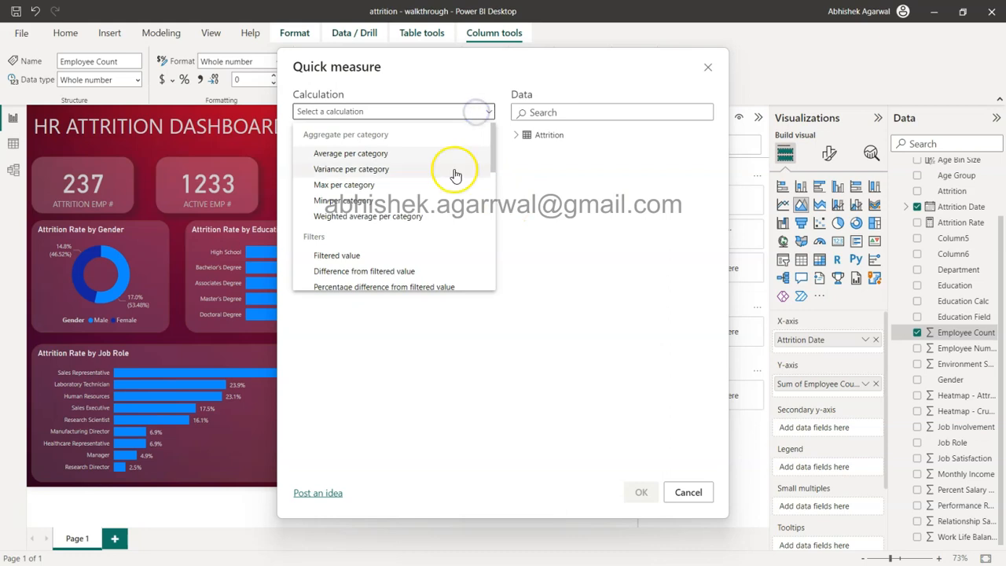
{"action": "scroll", "coordinate": [448, 208], "scroll_direction": "down", "scroll_amount": 3}
{"action": "scroll", "coordinate": [448, 217], "scroll_direction": "down", "scroll_amount": 3}
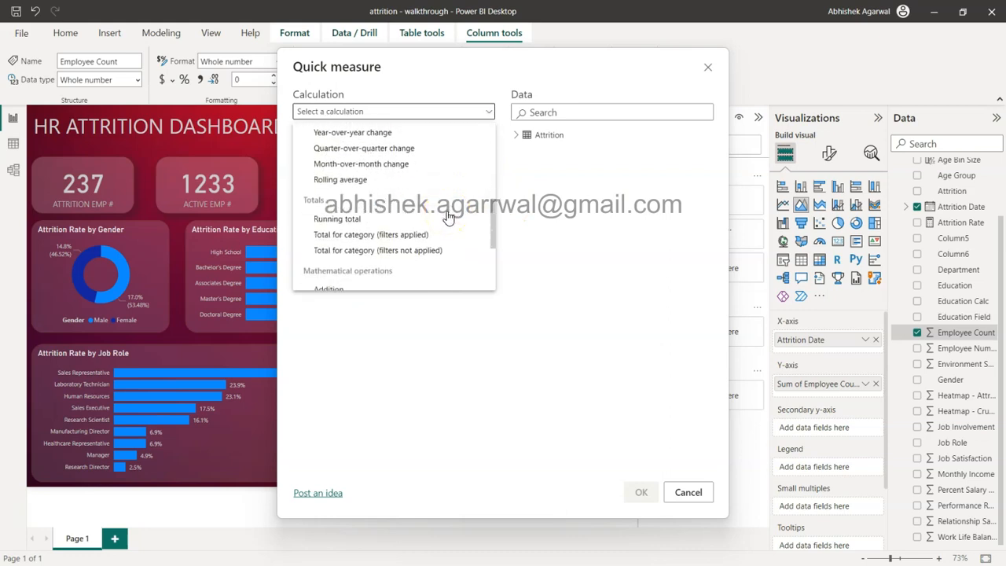
{"action": "left_click", "coordinate": [413, 219]}
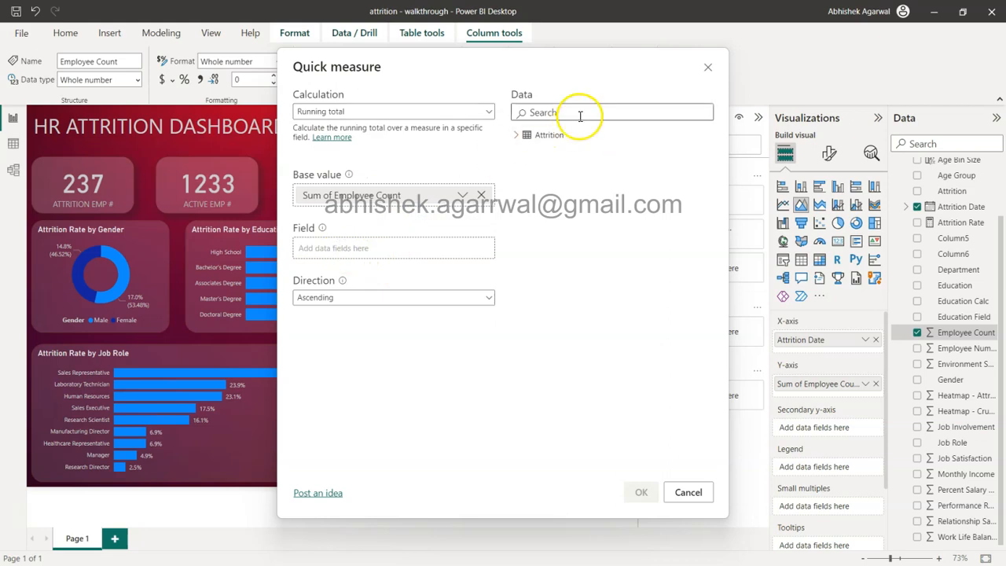
Use Attrition Date as the running total's field and create the quick measure
{"action": "left_click", "coordinate": [512, 135]}
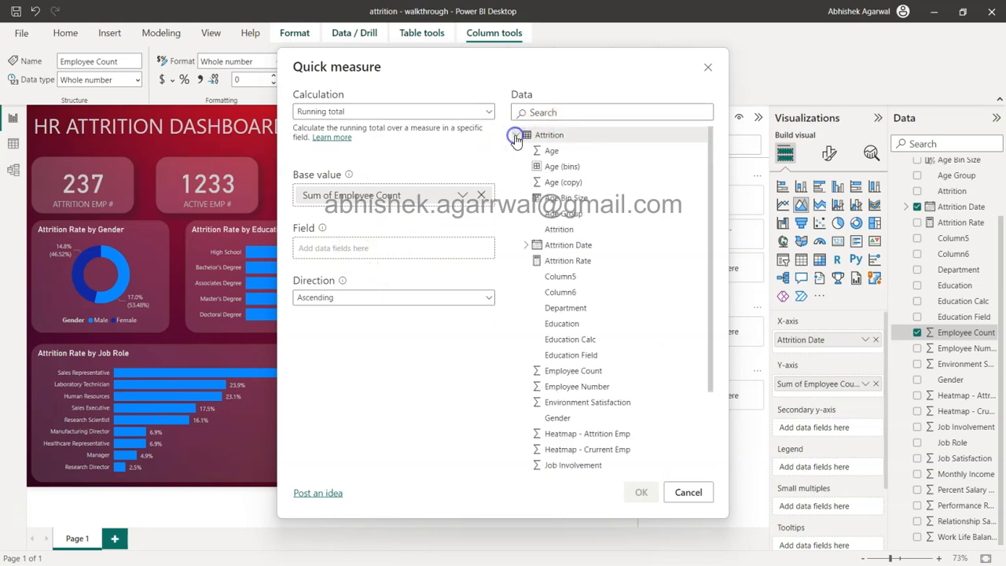
{"action": "left_click", "coordinate": [525, 244]}
{"action": "left_click_drag", "start_coordinate": [558, 245], "coordinate": [380, 256]}
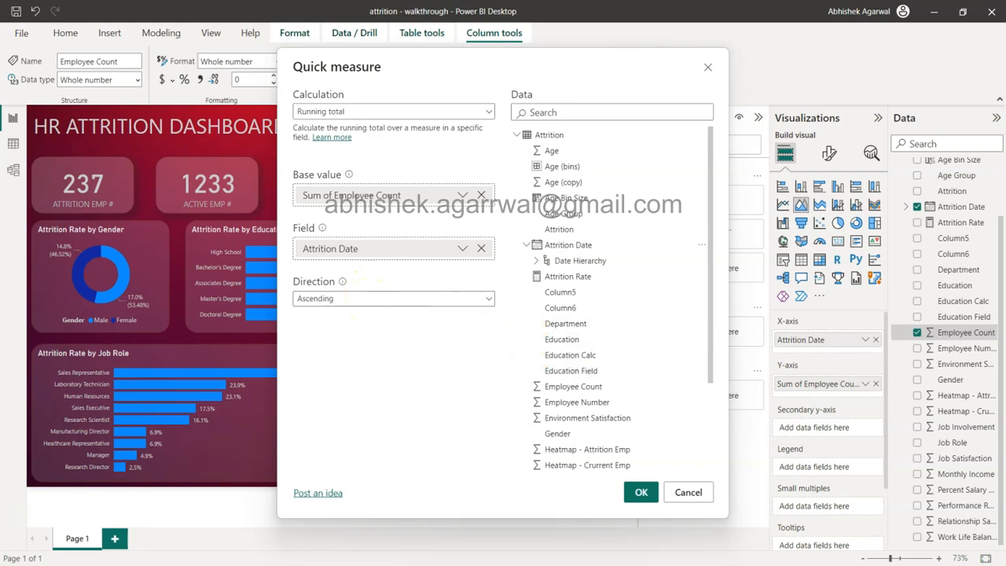
{"action": "left_click", "coordinate": [630, 492]}
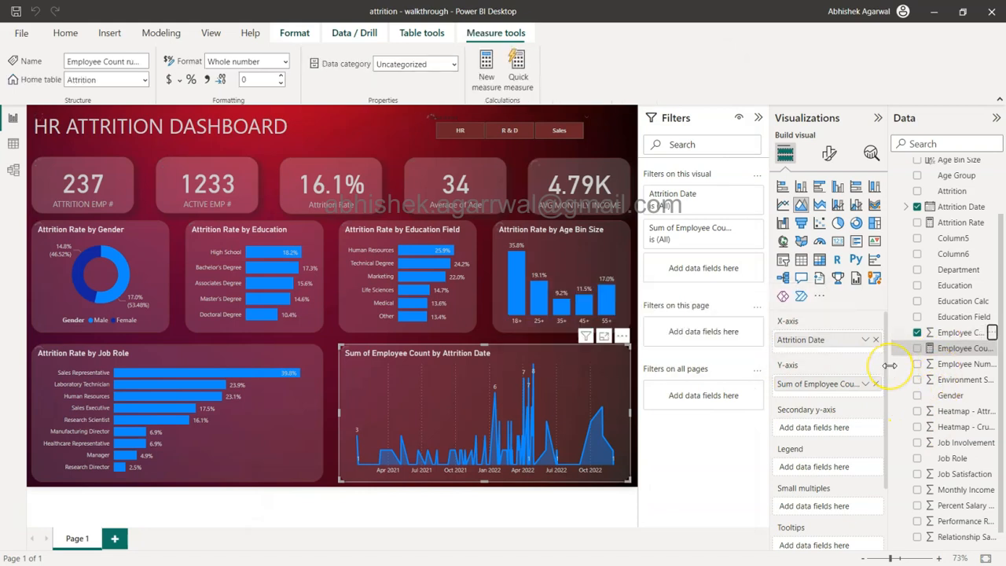
Replace the sum of Employee Count on the area chart's Y-axis with the Employee Count running total measure, and collapse the formula view
{"action": "left_click_drag", "start_coordinate": [888, 366], "coordinate": [943, 354]}
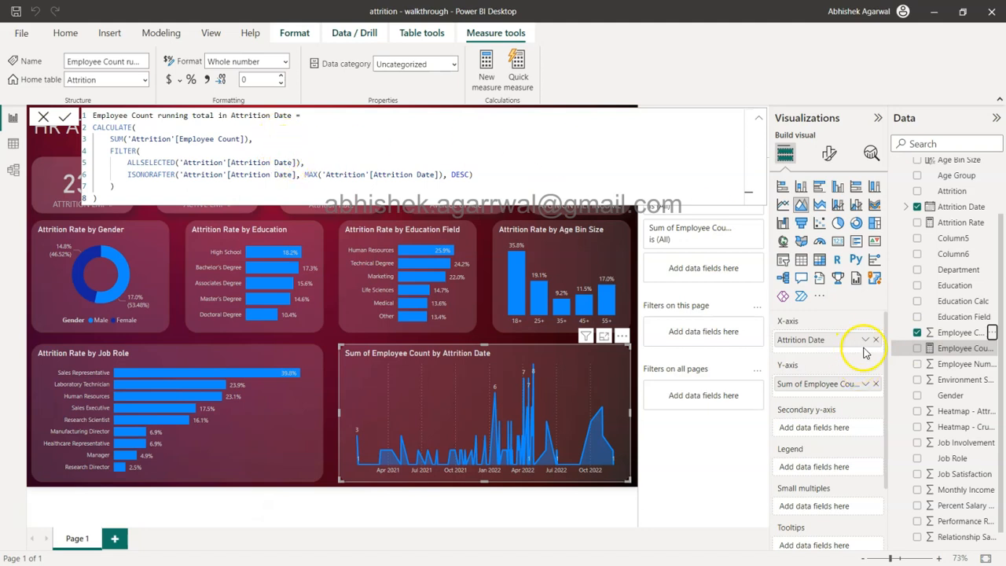
{"action": "left_click", "coordinate": [875, 383]}
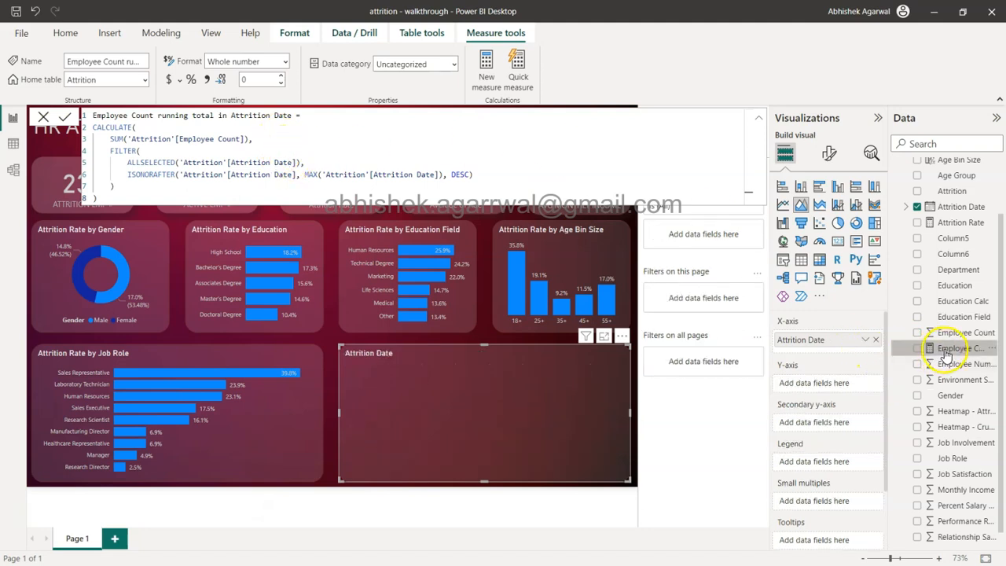
{"action": "left_click_drag", "start_coordinate": [901, 358], "coordinate": [836, 384]}
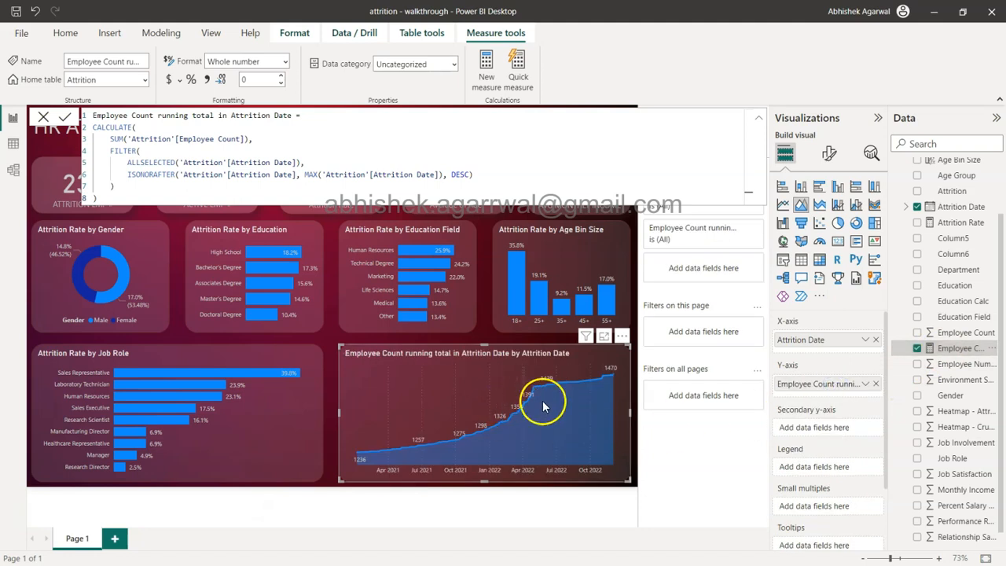
{"action": "mouse_move", "coordinate": [597, 388]}
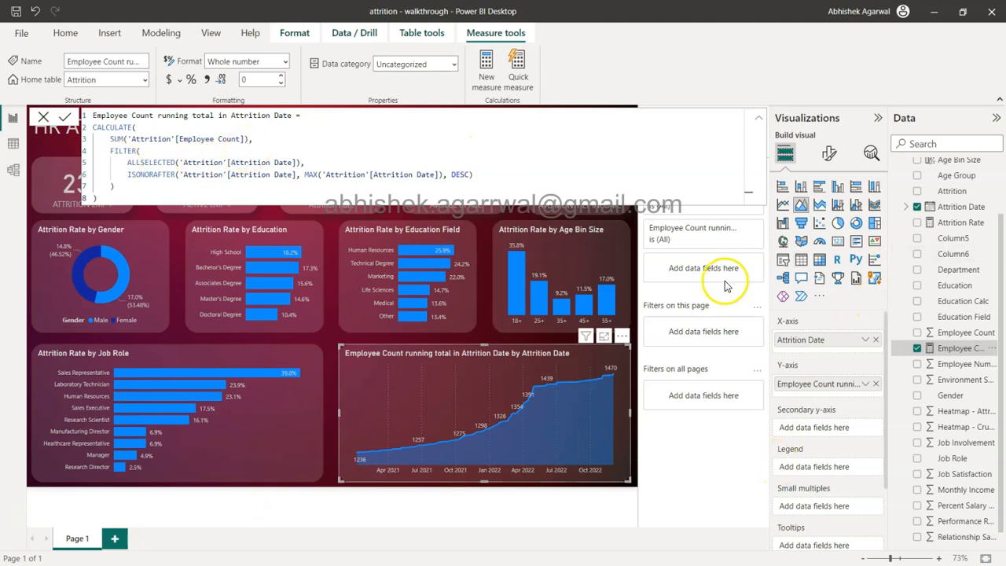
{"action": "left_click", "coordinate": [758, 120]}
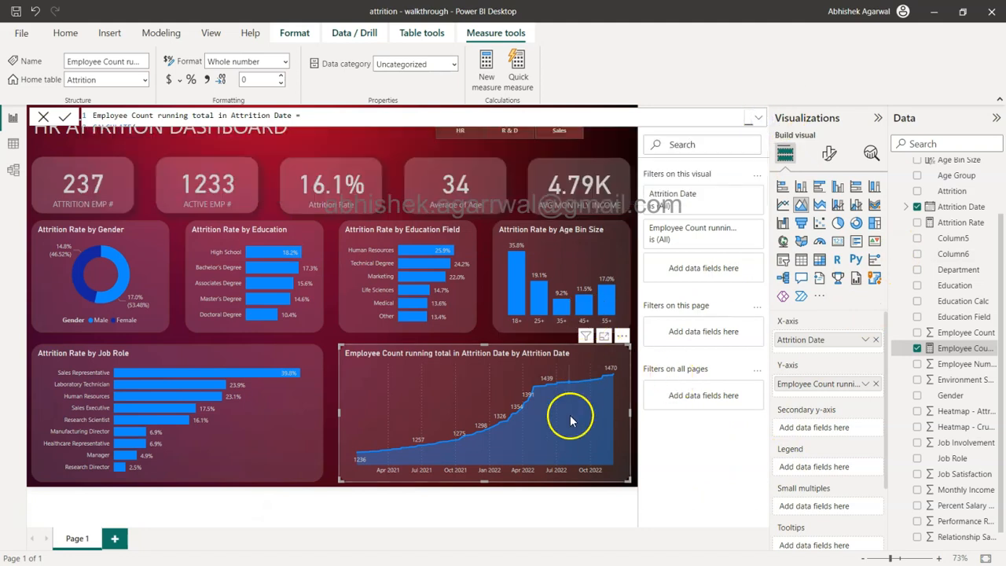
{"action": "mouse_move", "coordinate": [523, 289]}
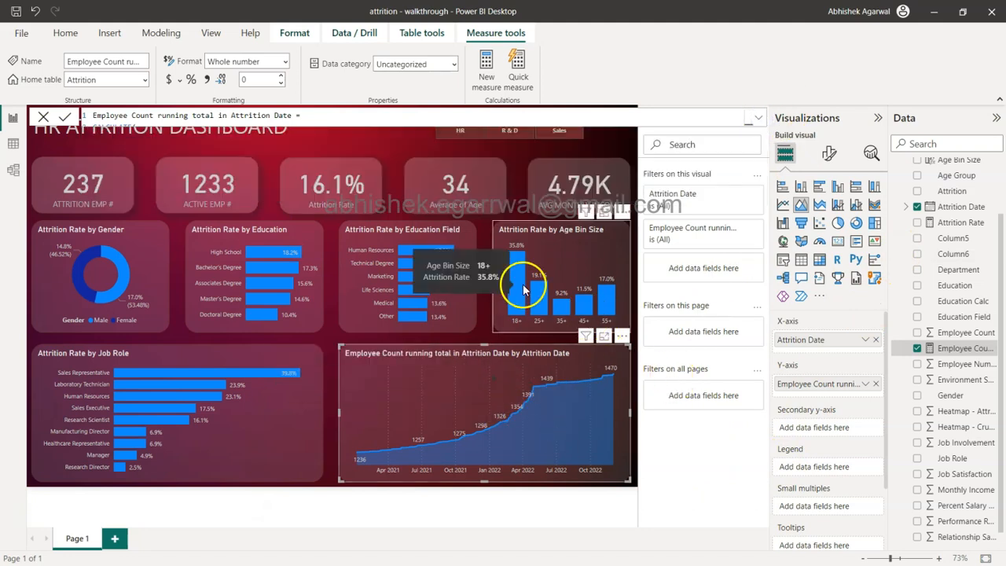
{"action": "left_click", "coordinate": [331, 345]}
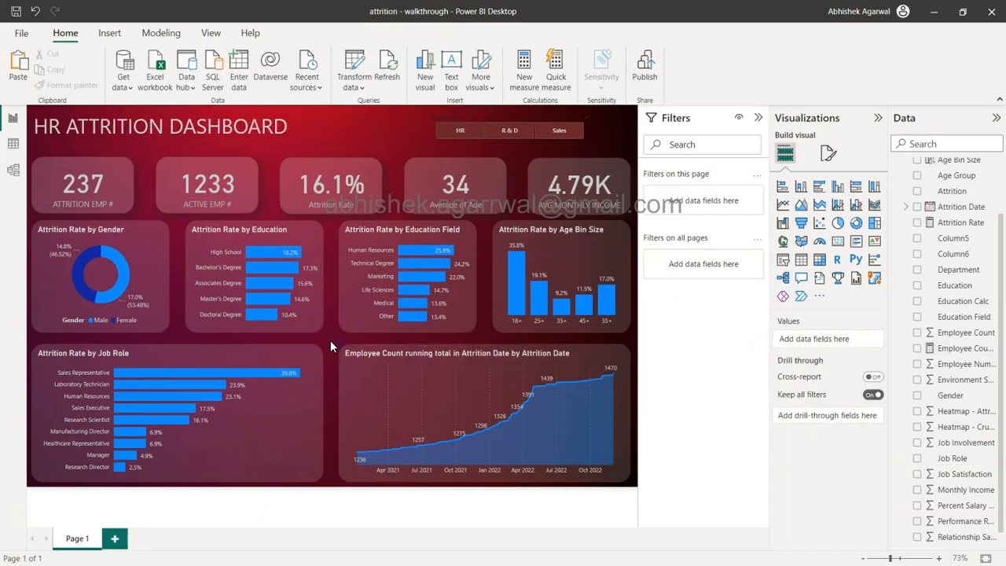